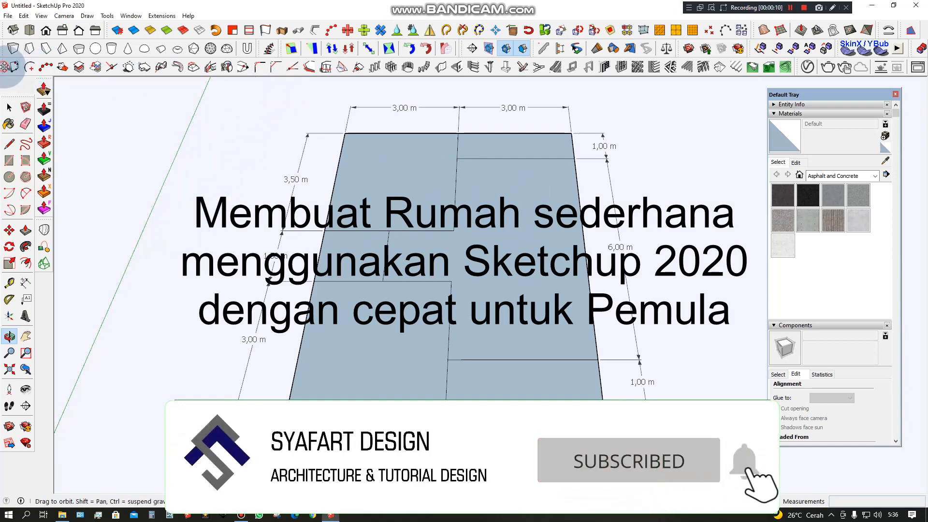
Step: Undock the 1001bit pro toolset and float it just above the floor plan
drag(5, 67, 84, 95)
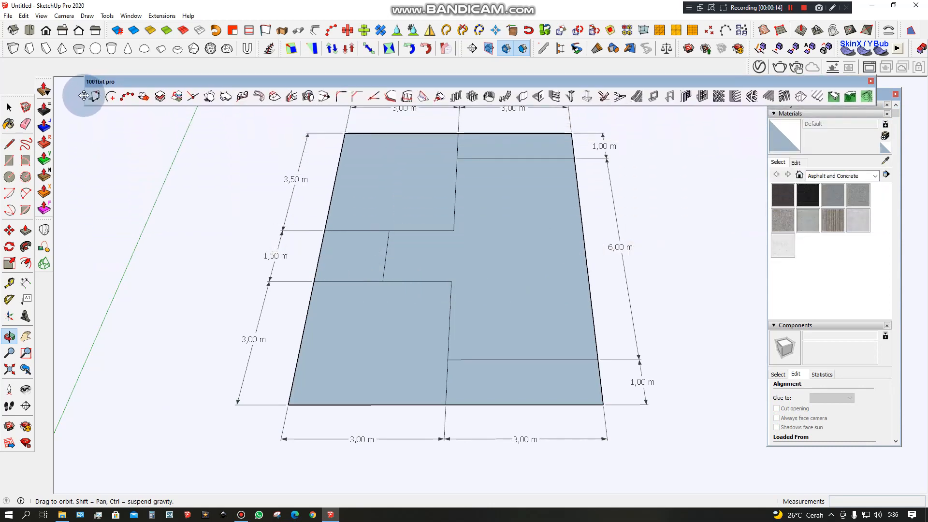
shift+middle_drag(410, 207, 417, 228)
drag(95, 82, 85, 89)
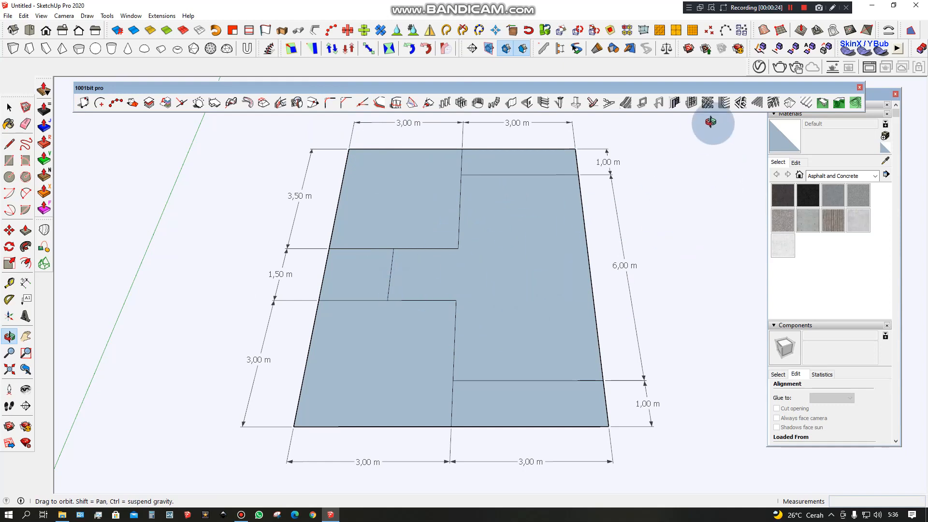
click(806, 11)
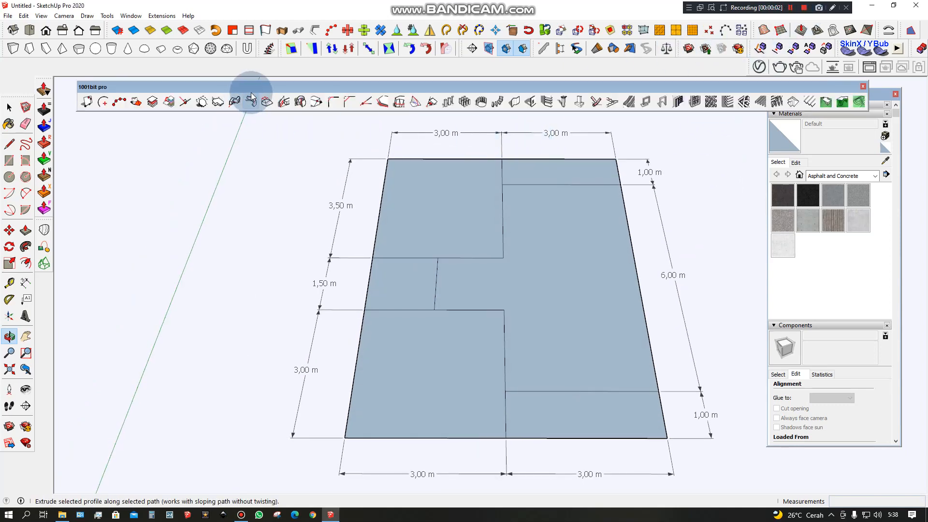
mouse_move(251, 93)
mouse_down()
mouse_move(269, 89)
mouse_move(255, 91)
mouse_up()
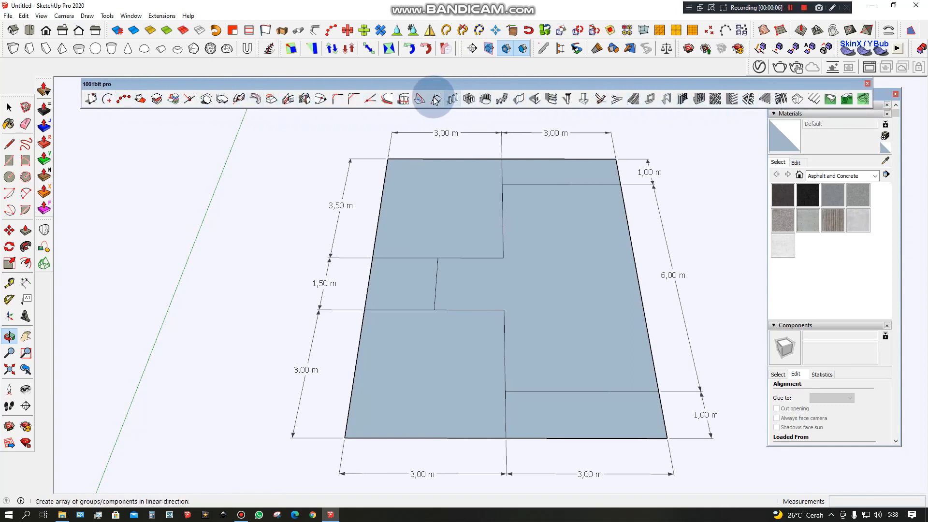
drag(554, 267, 578, 115)
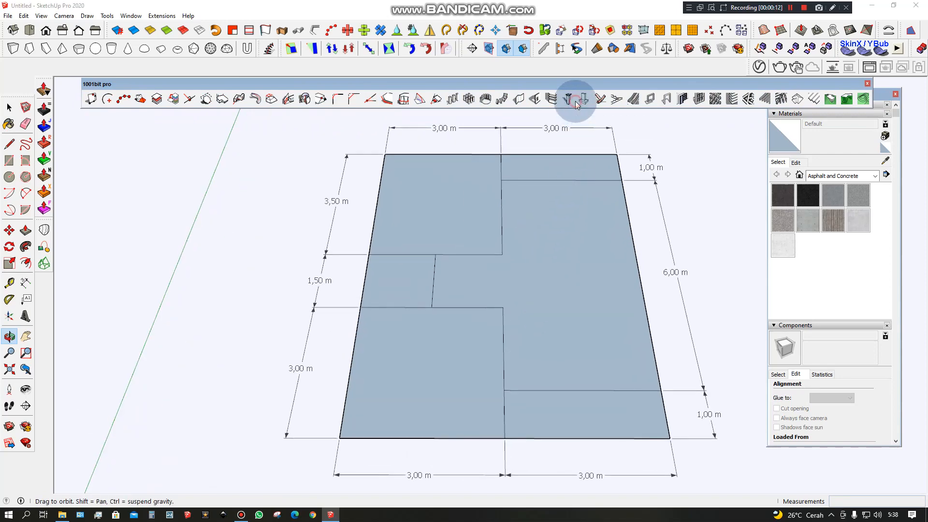
Step: Review the 1001bit Create Columns and Create Walls options, closing both dialogs without building anything
click(576, 103)
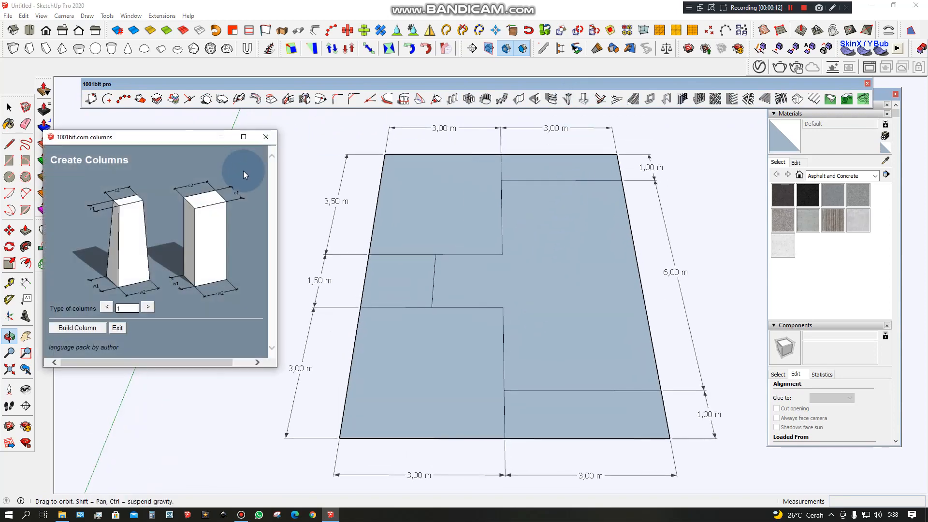
click(274, 139)
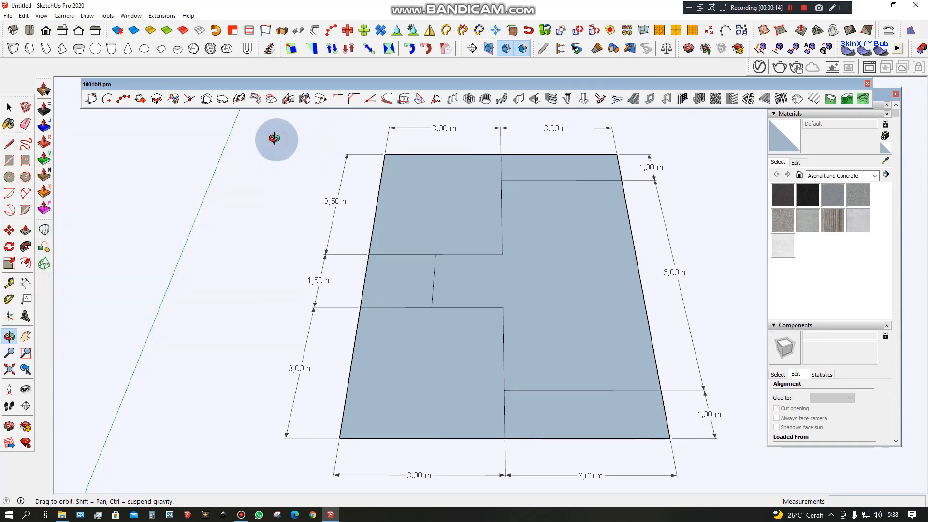
click(518, 101)
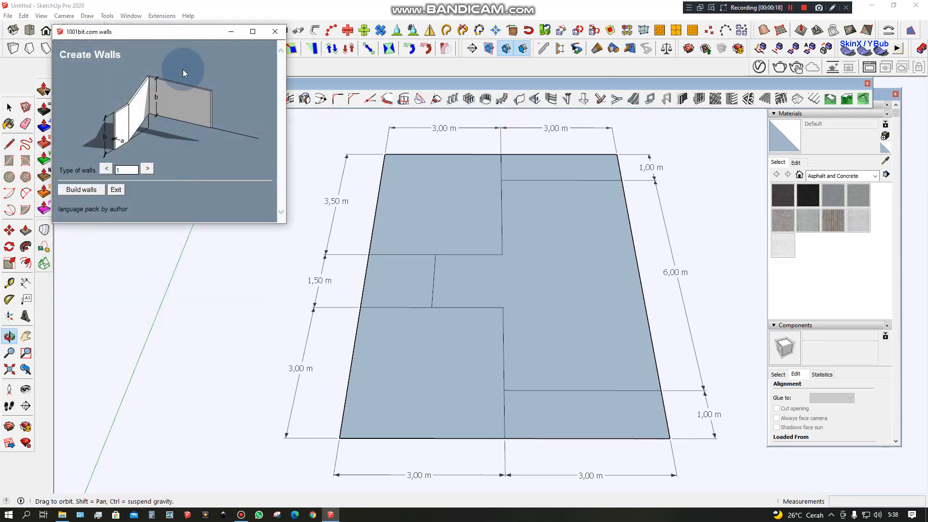
drag(185, 39, 183, 181)
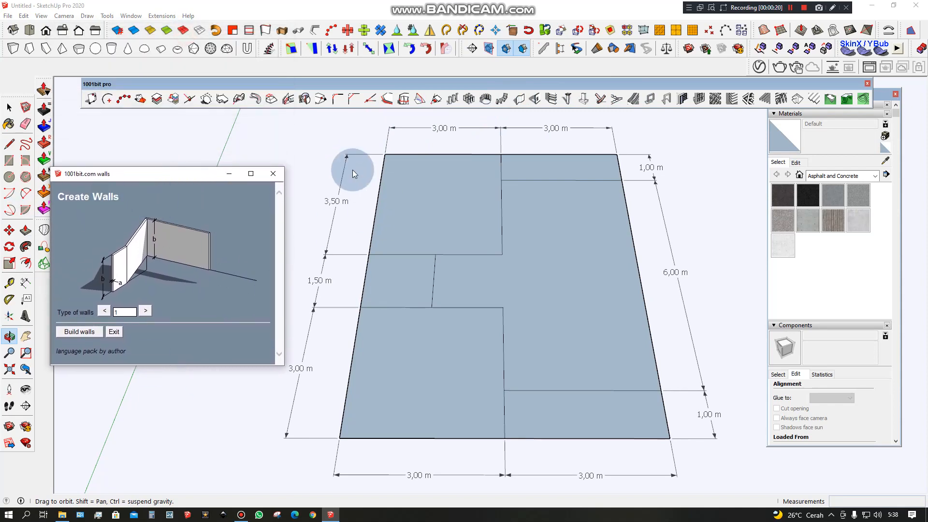
click(283, 173)
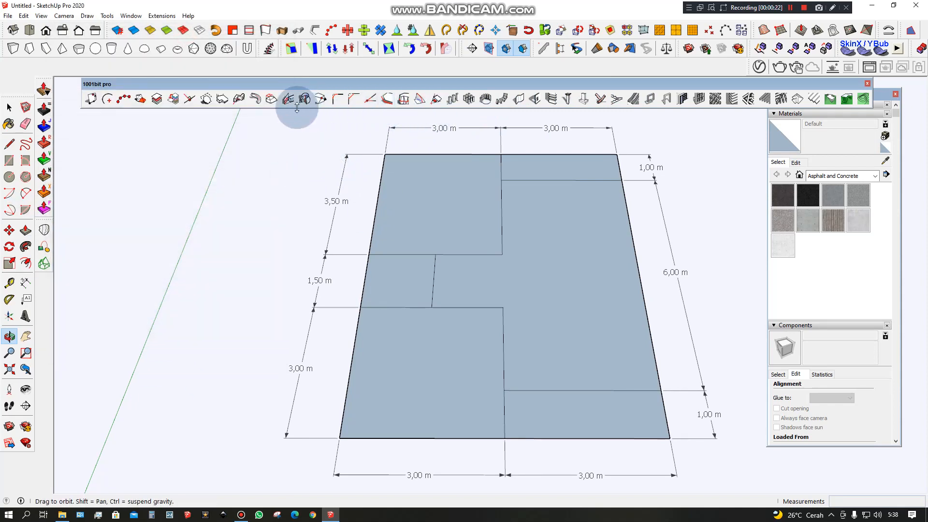
Step: Review the Create Door Frame and Create Window Frame settings, closing the dialogs without creating frames
click(660, 101)
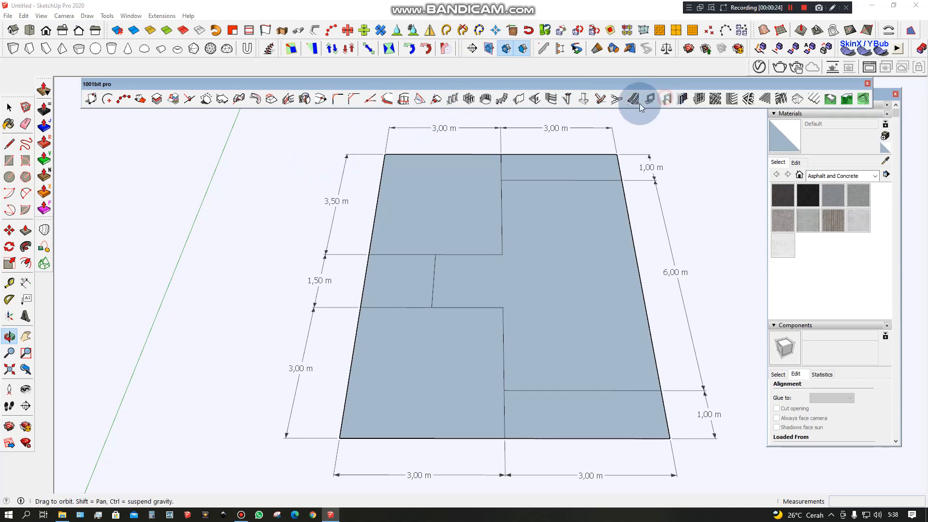
drag(249, 25, 244, 136)
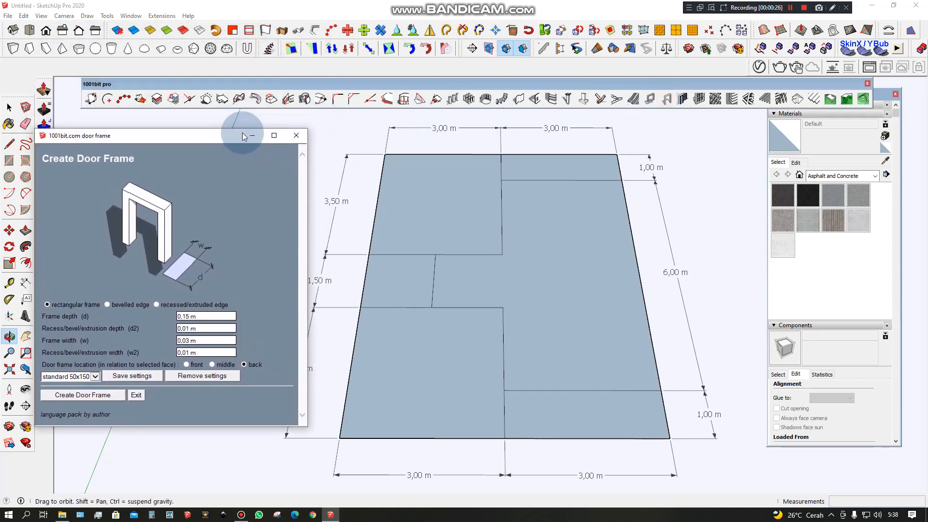
click(296, 136)
click(650, 98)
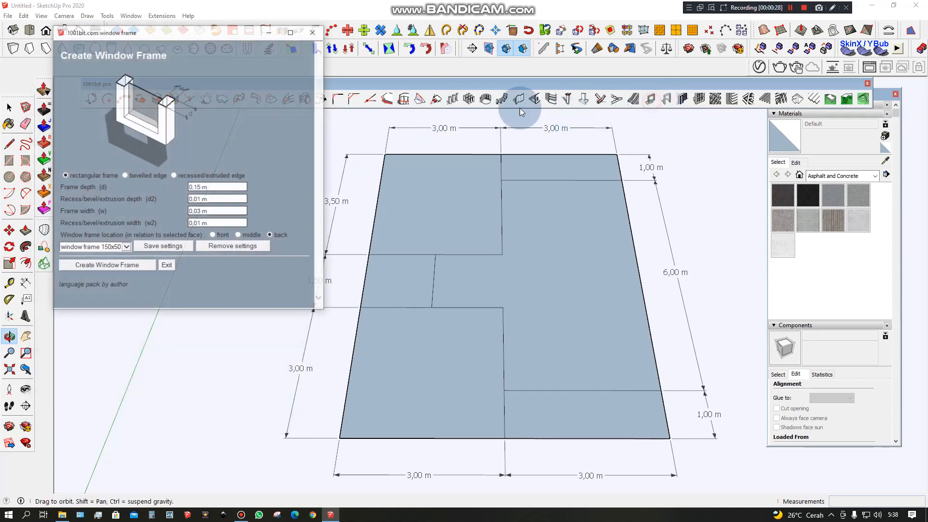
drag(228, 35, 219, 160)
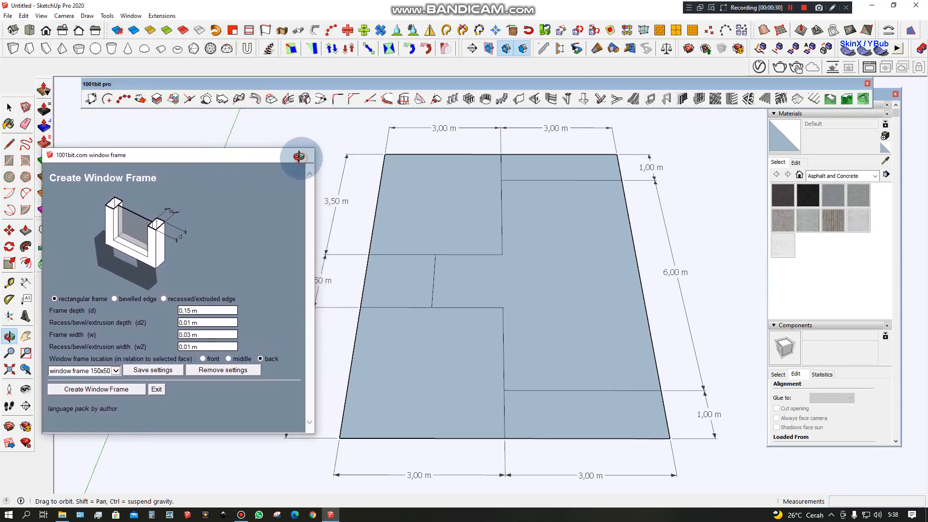
click(300, 156)
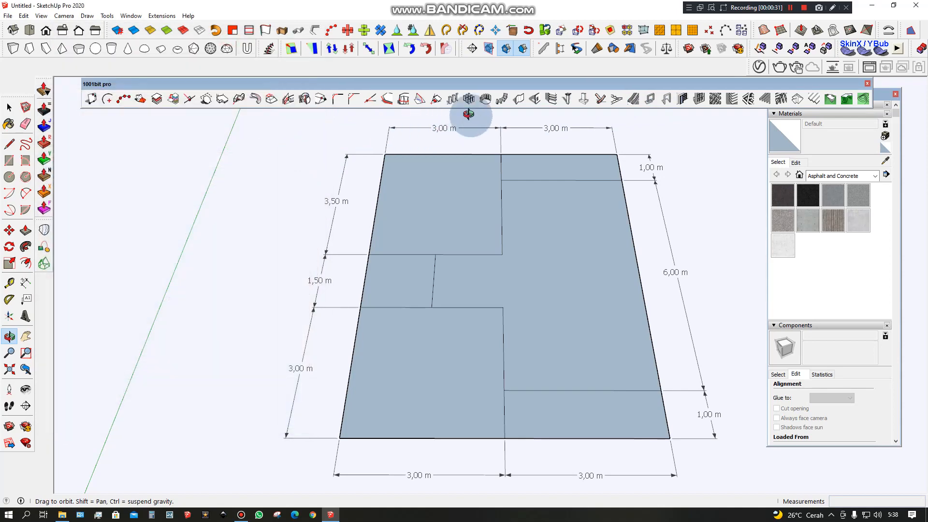
click(716, 101)
click(313, 29)
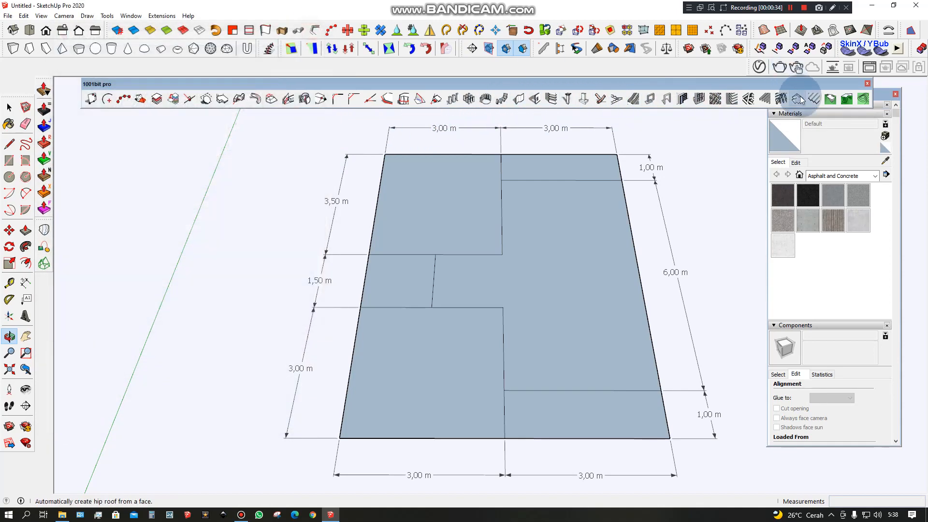
Step: Review the Create Hip Roof settings, close them, and try the neighbouring roof tool without a selected face
click(798, 101)
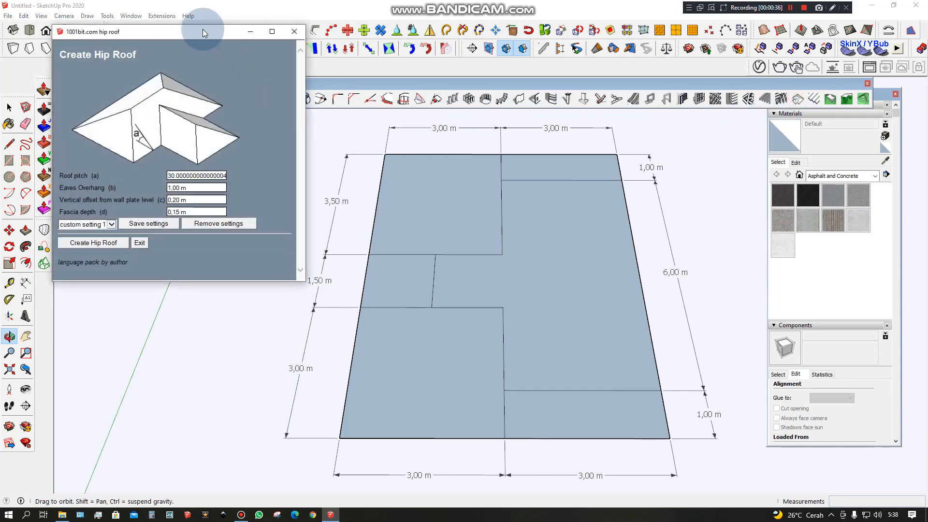
drag(188, 16, 202, 152)
click(299, 155)
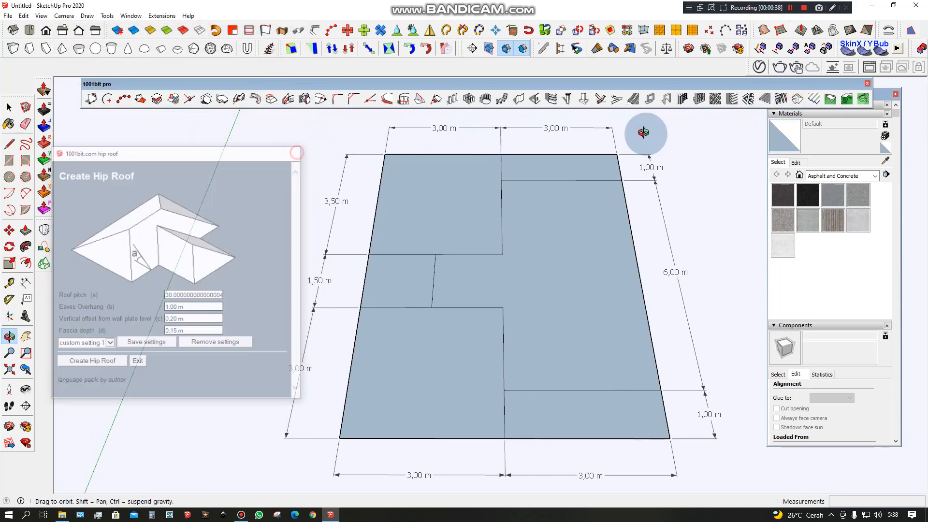
click(782, 100)
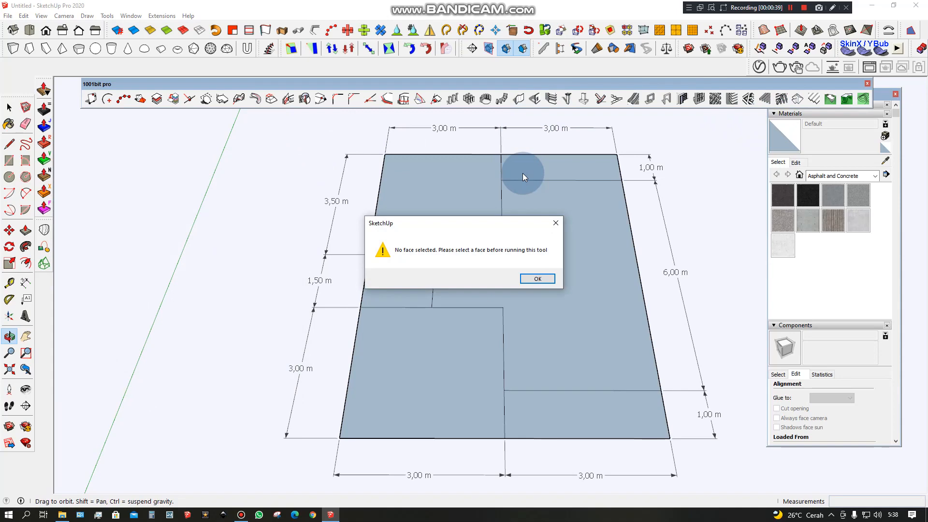
click(562, 217)
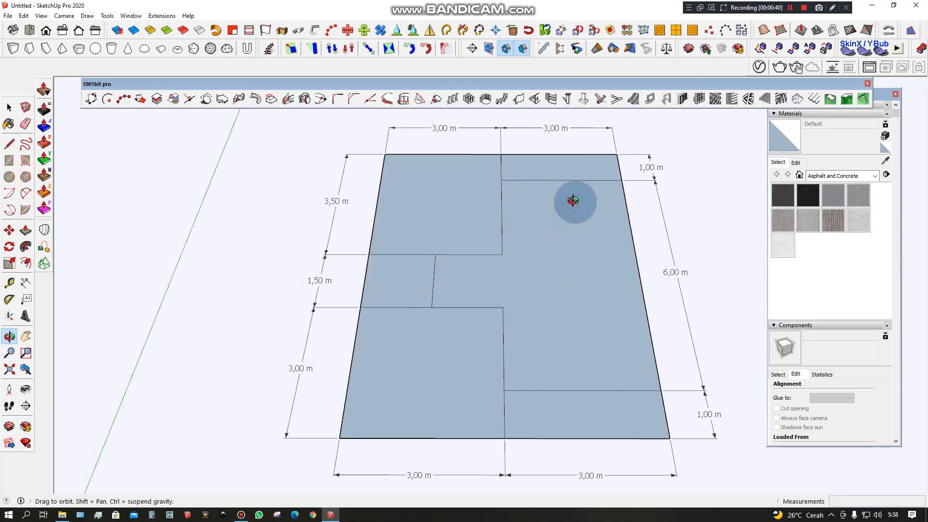
Step: Review the Create Metal Decks profile and dimension settings, closing the dialog without creating a deck
click(813, 100)
drag(228, 32, 234, 156)
scroll(154, 281, down, 1)
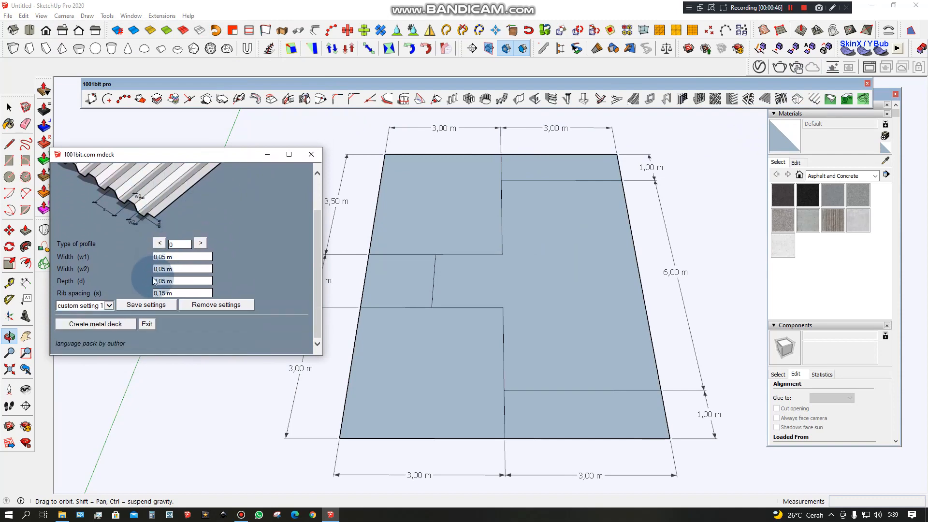
scroll(189, 245, up, 1)
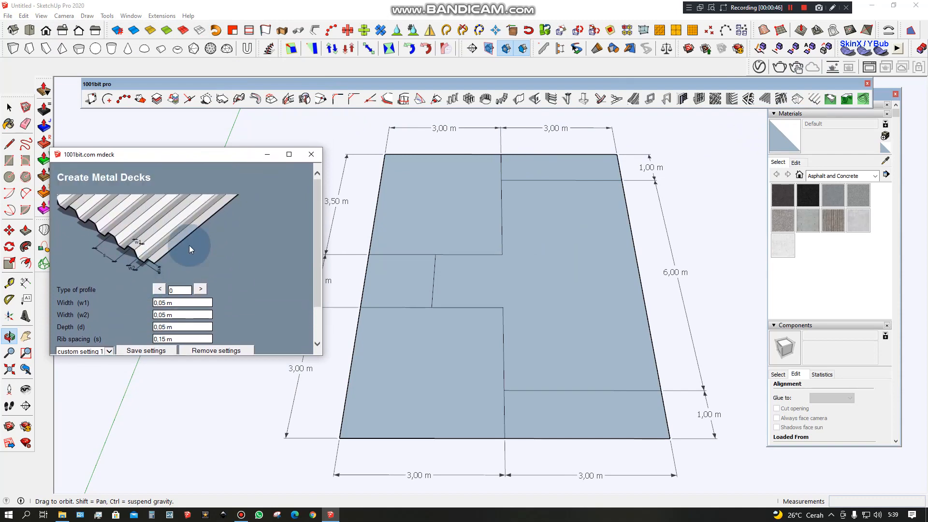
click(314, 152)
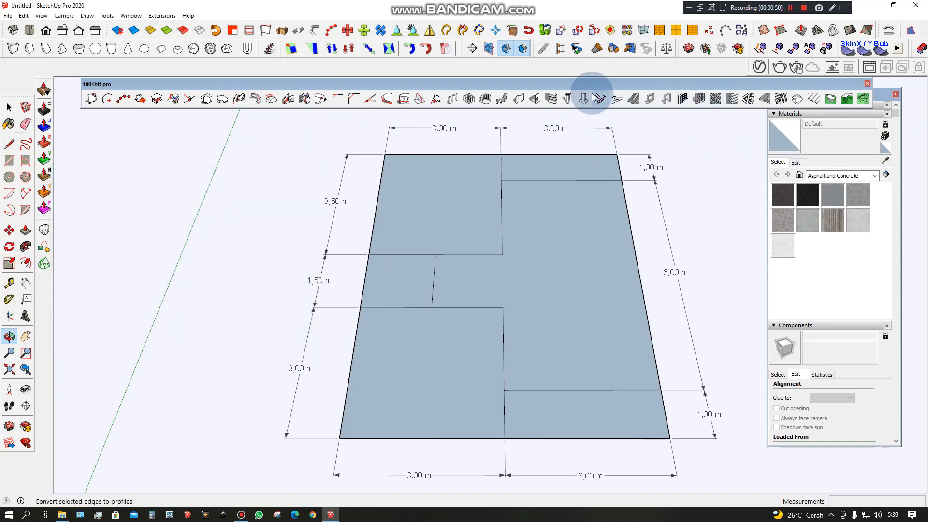
scroll(440, 340, down, 1)
scroll(478, 378, up, 1)
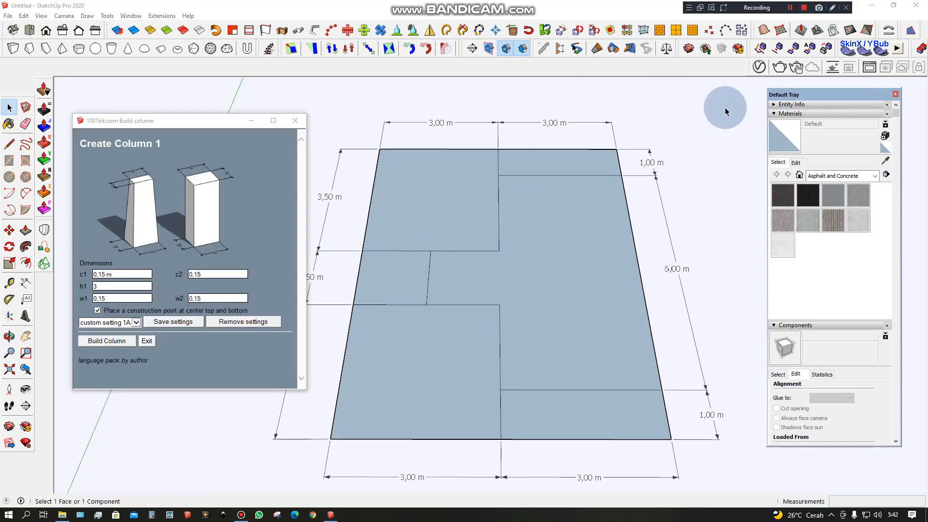
Step: Configure a type 1 column with a 0.15 by 0.15 m top and base and 3 m height, and start building it
click(725, 109)
scroll(598, 184, down, 1)
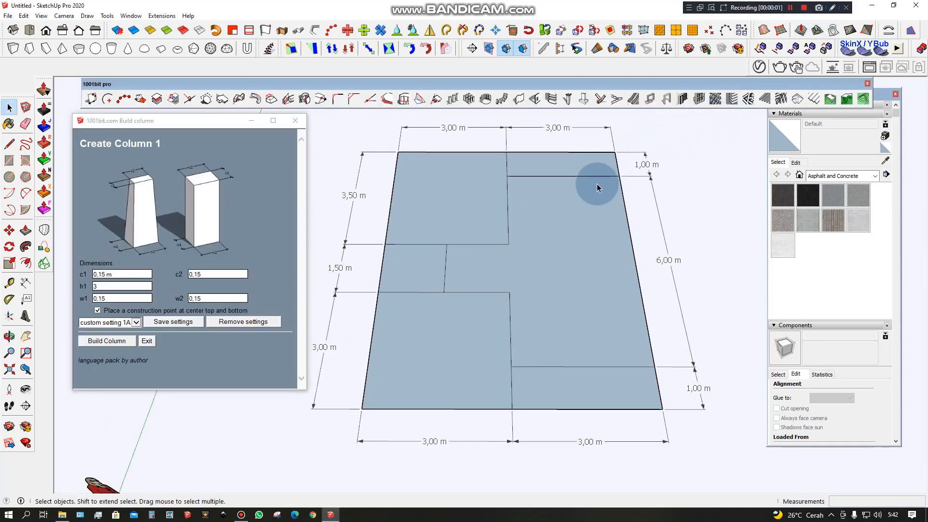
scroll(597, 185, up, 2)
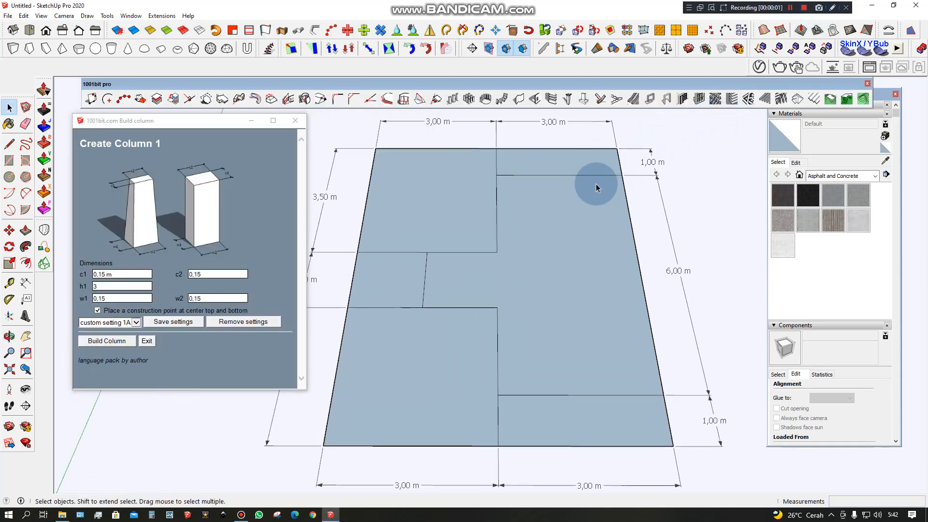
click(570, 105)
click(266, 137)
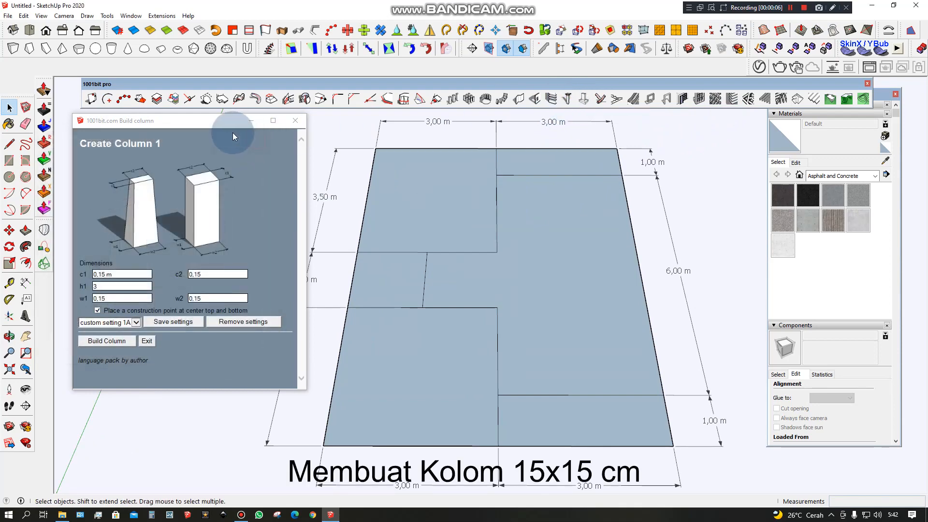
drag(212, 125, 213, 147)
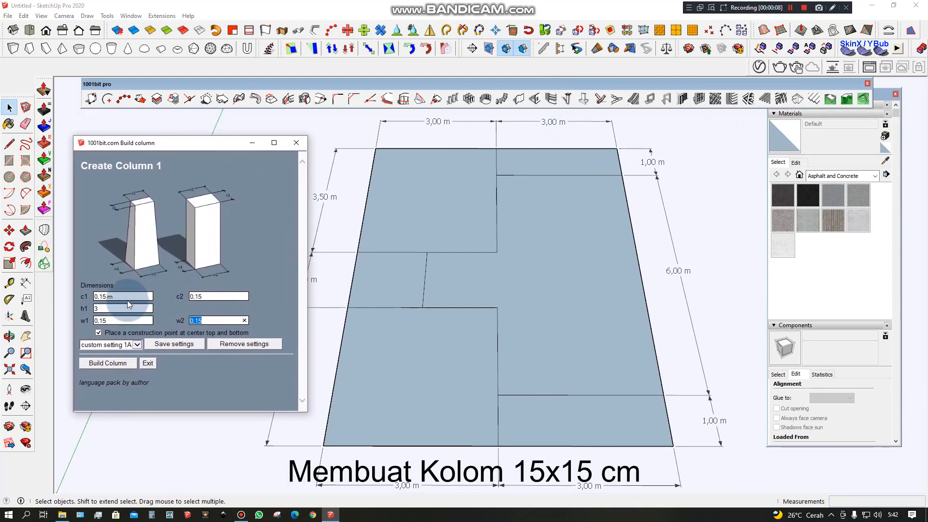
click(213, 296)
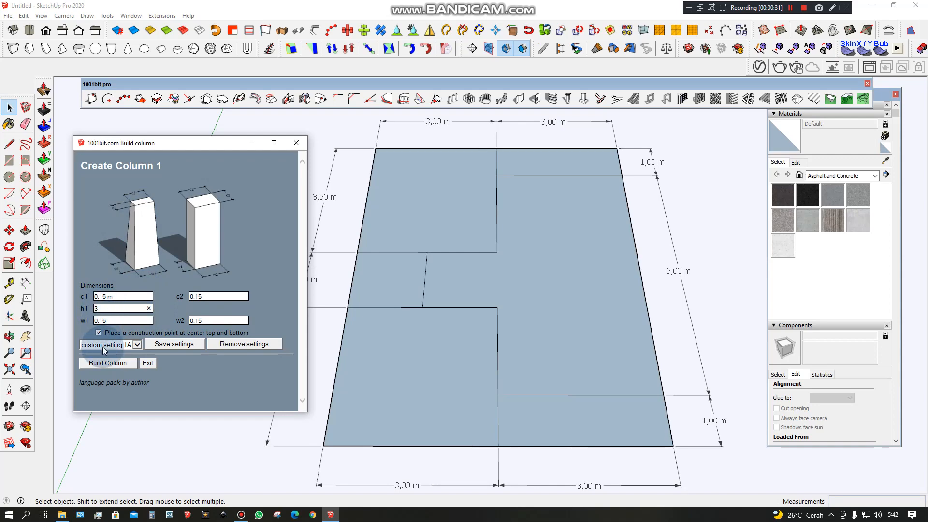
click(119, 367)
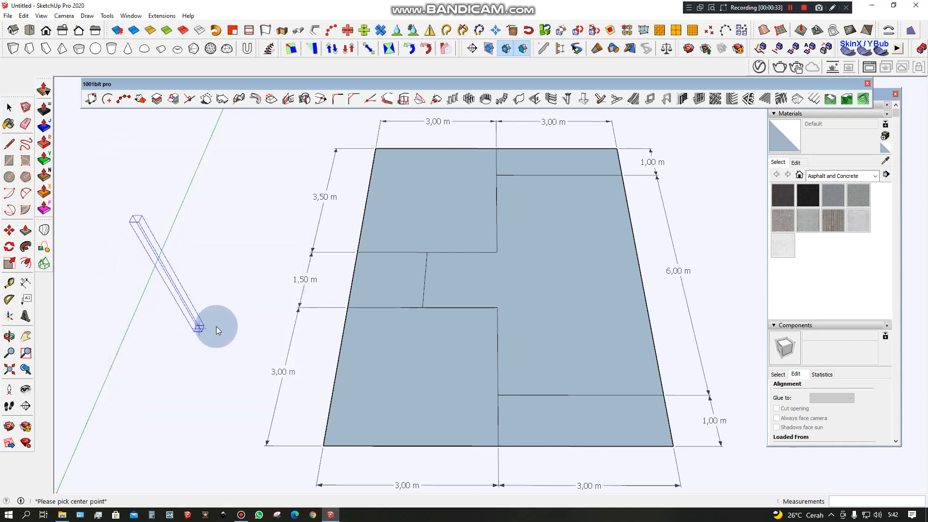
Step: Place the column centred where the middle wall line meets the plan's front edge, aligned with the walls
scroll(500, 439, up, 4)
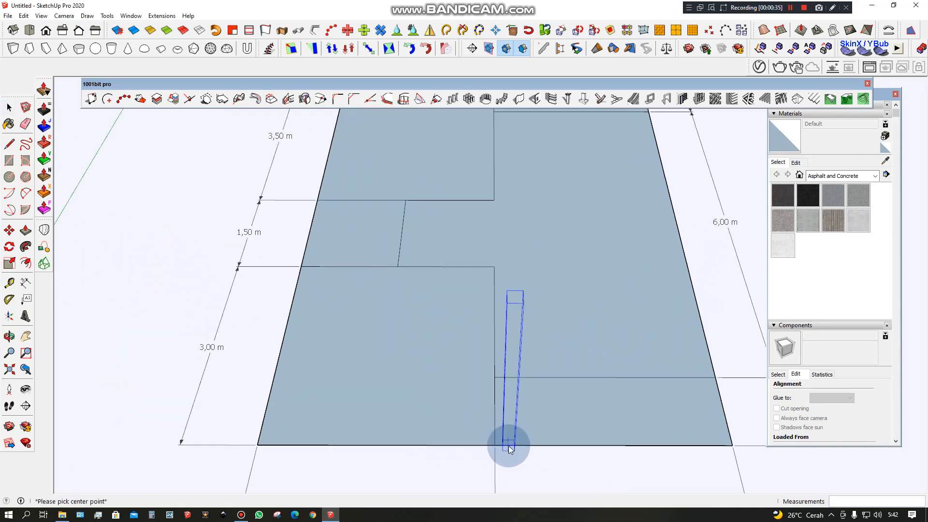
click(496, 447)
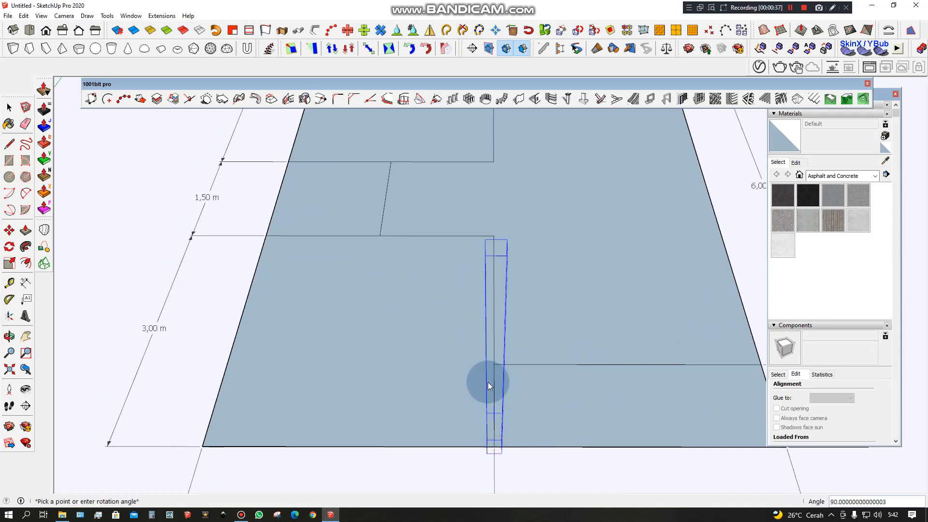
middle_drag(497, 369, 431, 420)
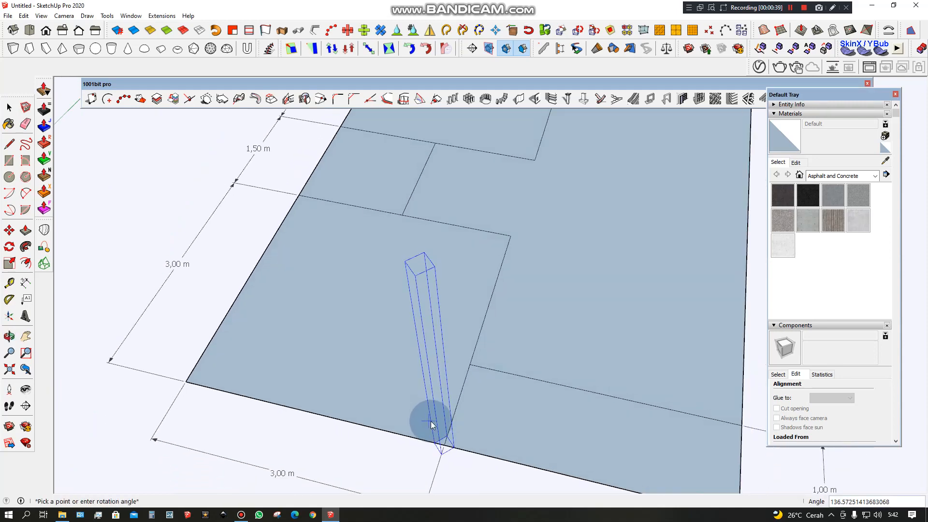
click(448, 448)
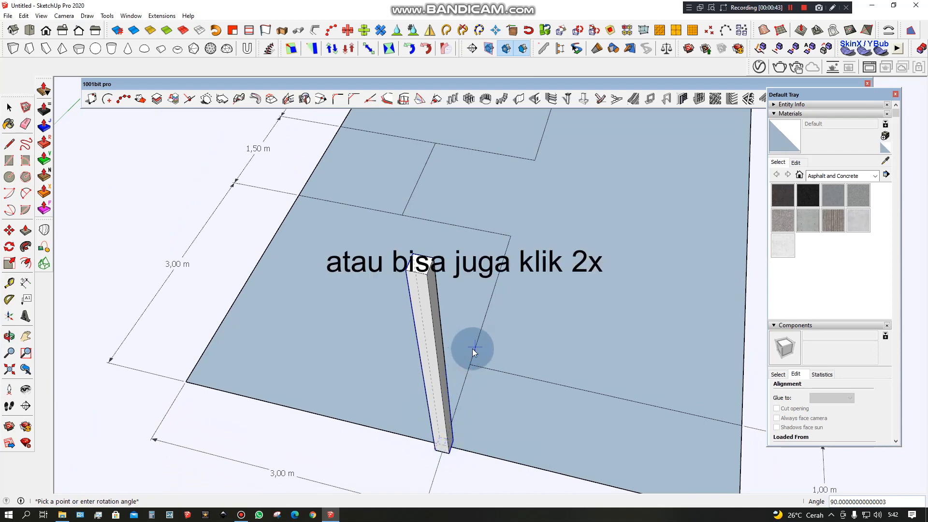
key(b)
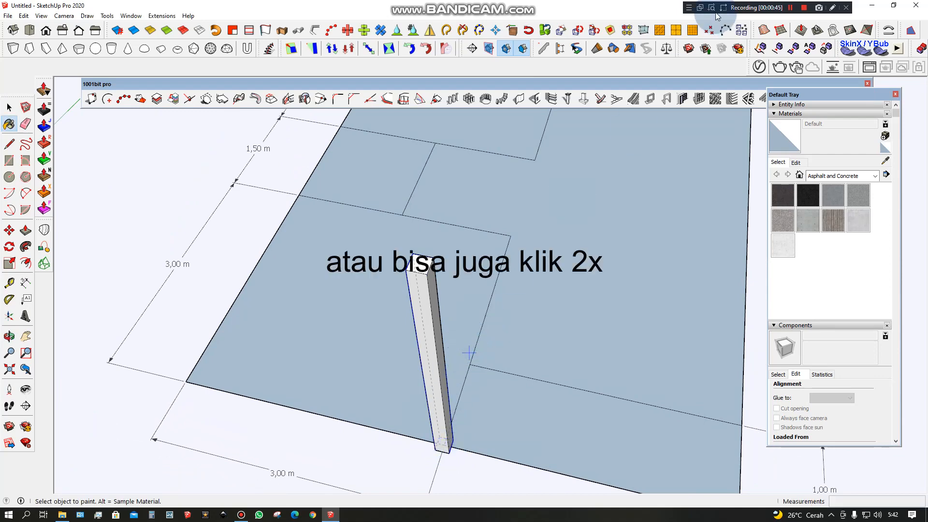
Step: Copy the front column along the middle wall line to its junction with the front cross-wall line, 1 m behind it
click(789, 8)
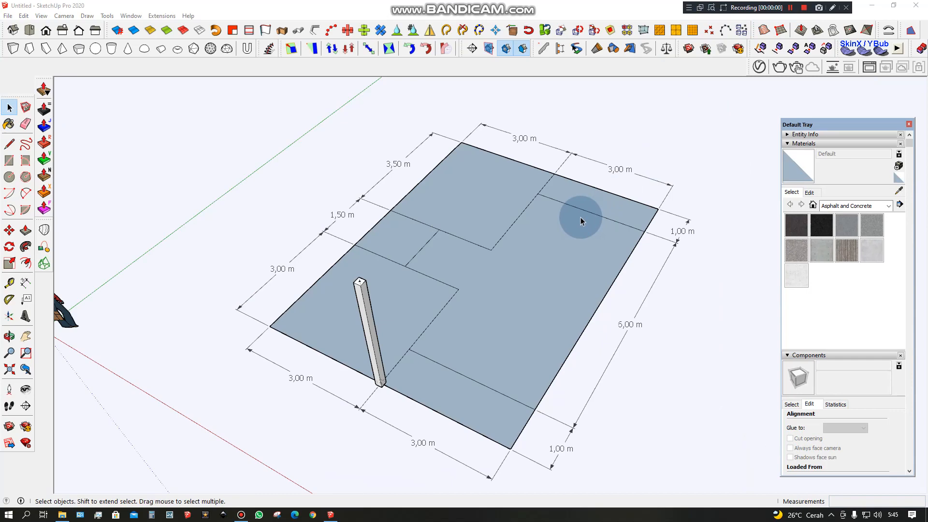
click(580, 220)
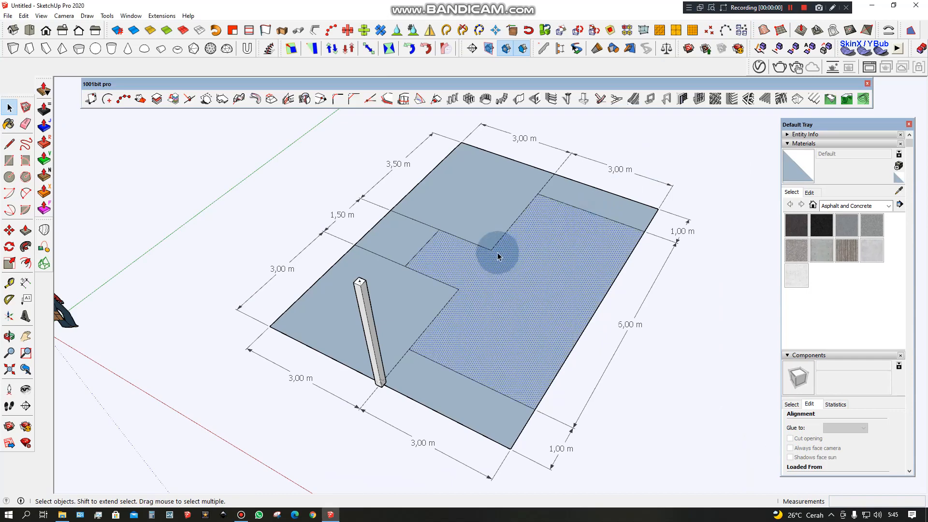
scroll(417, 308, up, 1)
click(370, 328)
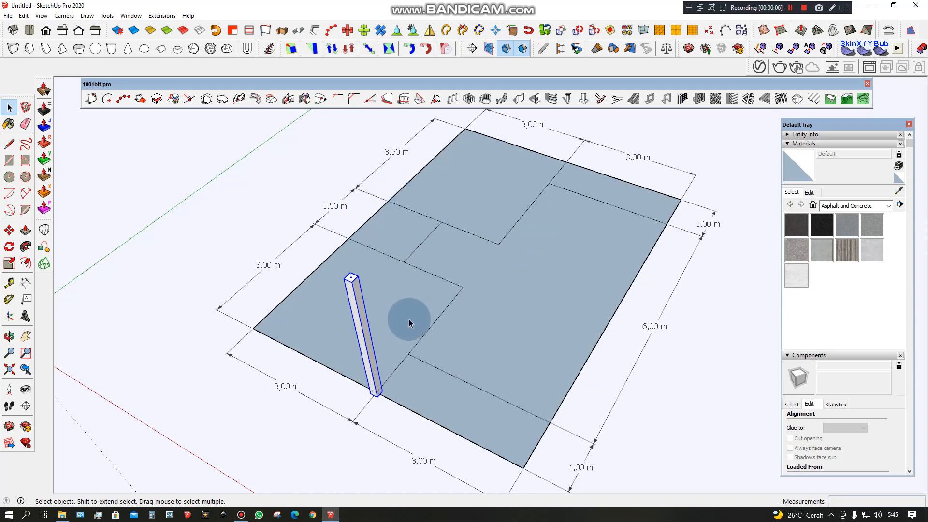
middle_drag(517, 333, 534, 321)
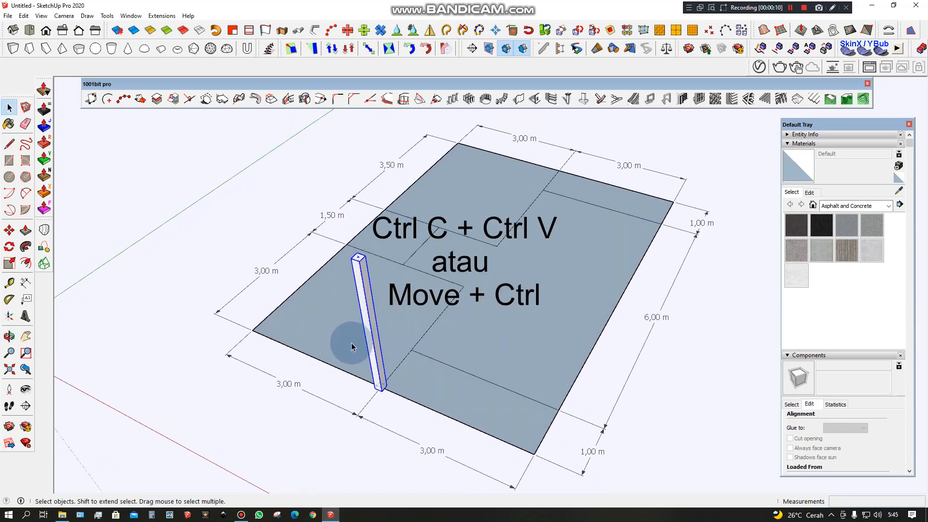
middle_drag(352, 344, 381, 373)
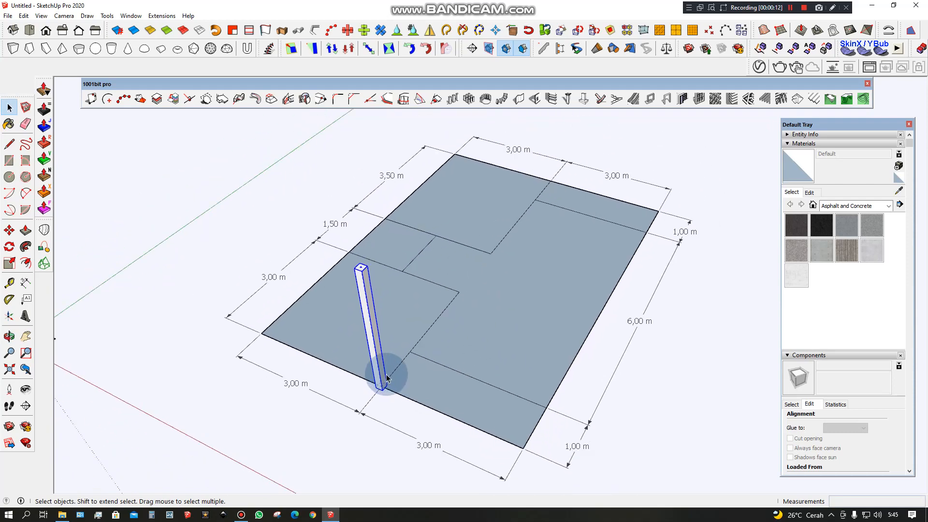
click(9, 231)
scroll(382, 389, up, 5)
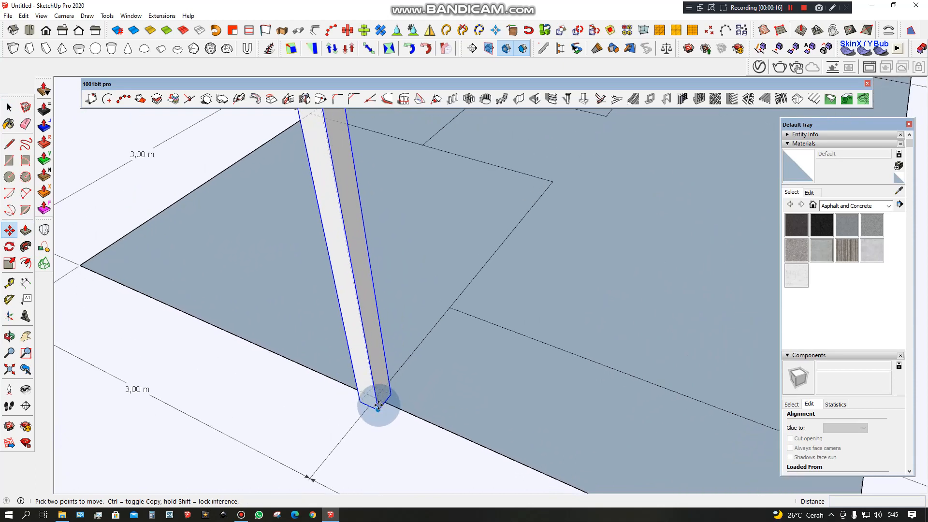
click(375, 398)
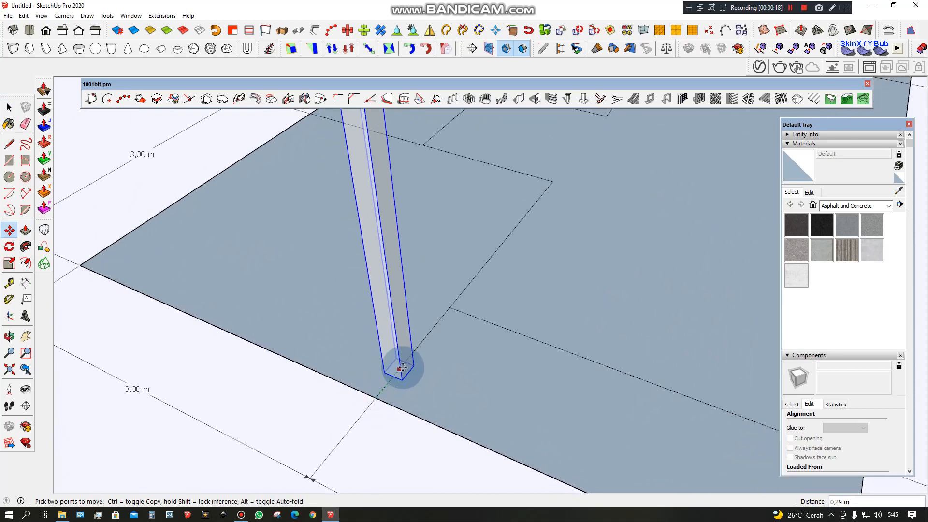
key(ctrl)
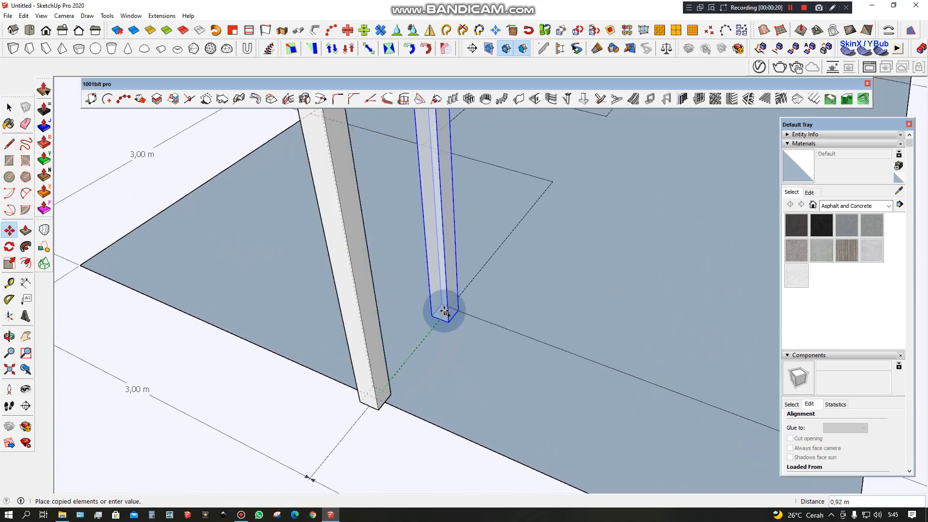
click(448, 308)
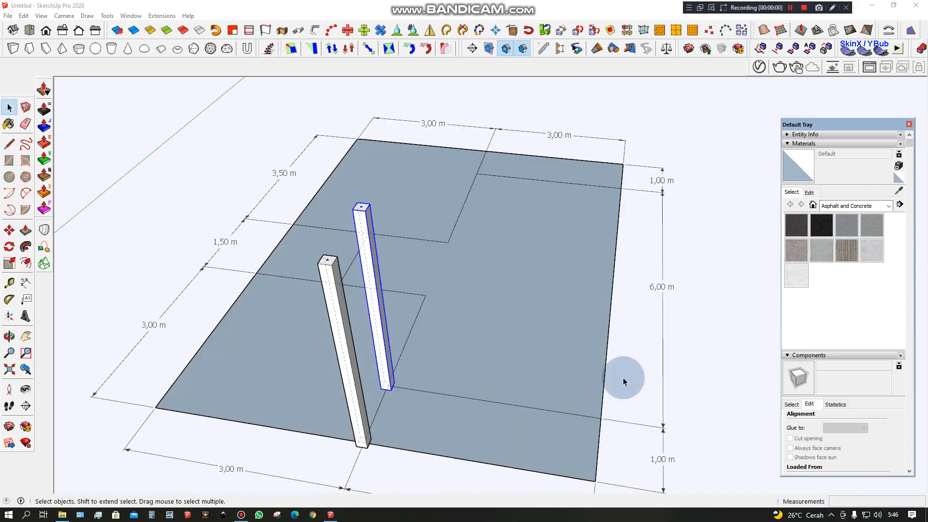
Step: Copy the column to the plan's right edge at the front cross-wall line, and again at the rear 1 m line
scroll(376, 379, up, 3)
key(m)
click(362, 378)
key(ctrl)
click(606, 459)
click(606, 458)
shift+middle_drag(693, 168, 550, 308)
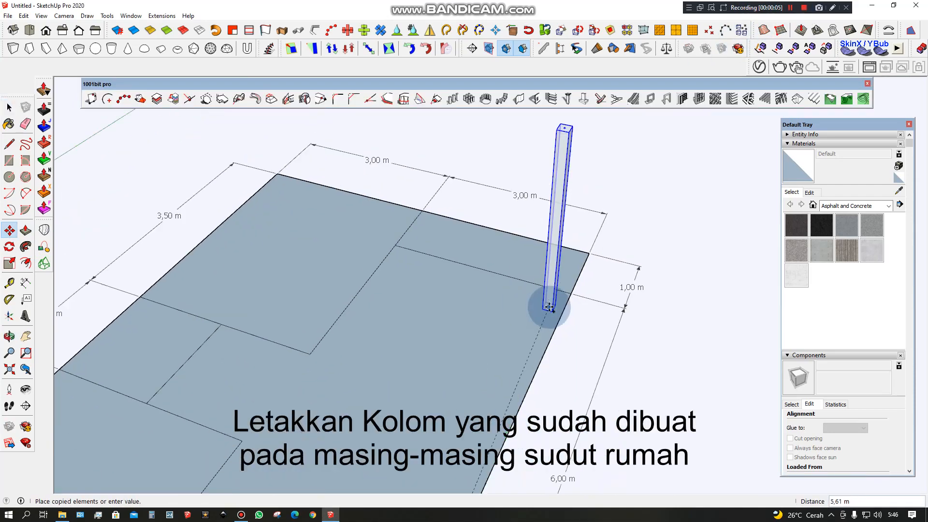
scroll(553, 305, up, 3)
click(576, 290)
Step: Copy the column to the inner end of the rear 1 m line and to the inner corner of the 3.5 m rear room
click(576, 290)
key(ctrl)
click(342, 228)
click(342, 227)
key(ctrl)
click(238, 366)
shift+middle_drag(288, 367, 379, 372)
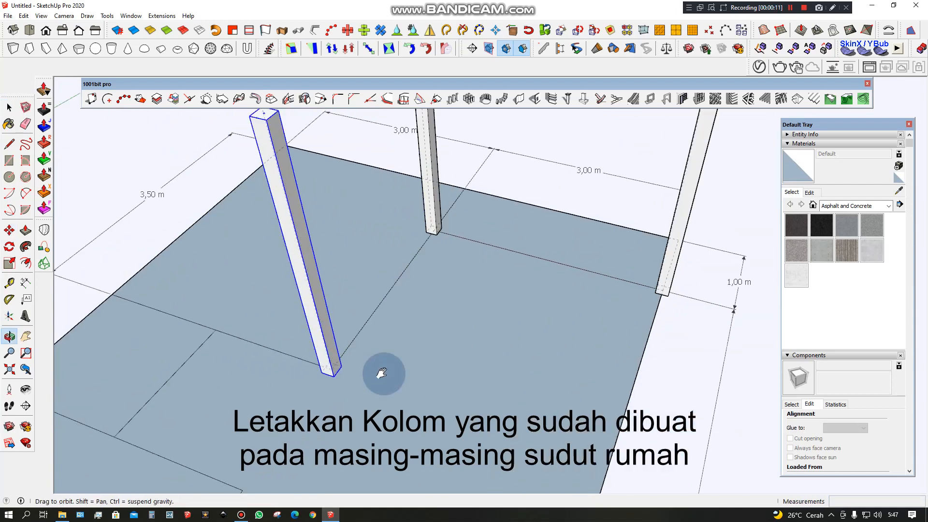
Step: Copy the column along the 3.5 m room's front wall line to the small partition's rear end and the plan's left edge
scroll(375, 377, up, 2)
click(376, 378)
key(ctrl)
click(446, 367)
click(446, 367)
key(ctrl)
click(296, 320)
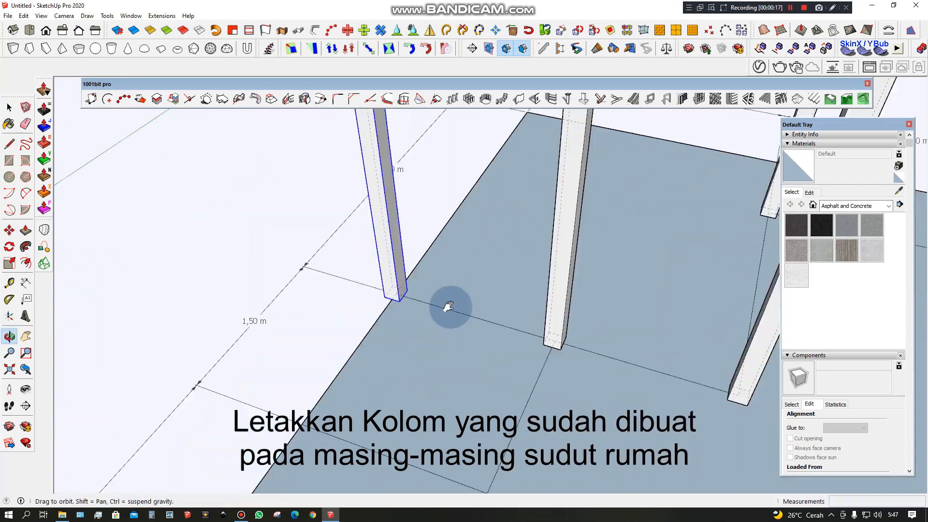
Step: Copy the column to the left edge at the 3 m front room's rear wall line and to the small partition's front end
click(409, 294)
key(ctrl)
click(320, 423)
click(321, 423)
key(ctrl)
shift+middle_drag(531, 476, 467, 365)
click(441, 379)
middle_drag(541, 370, 437, 379)
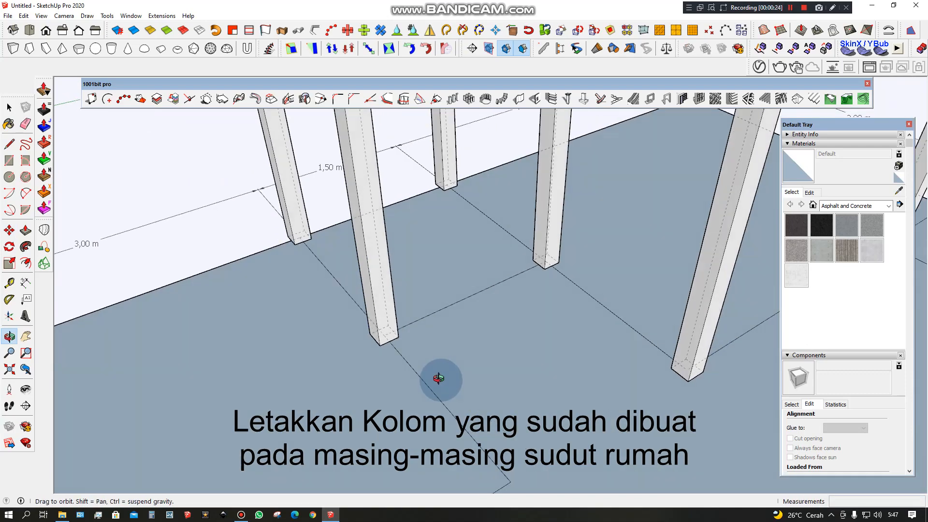
Step: Copy the column to the 3 m front room's inner rear corner and to the plan's front-left corner
click(381, 335)
key(ctrl)
click(535, 415)
click(534, 414)
key(ctrl)
middle_drag(535, 414, 696, 402)
scroll(483, 415, up, 4)
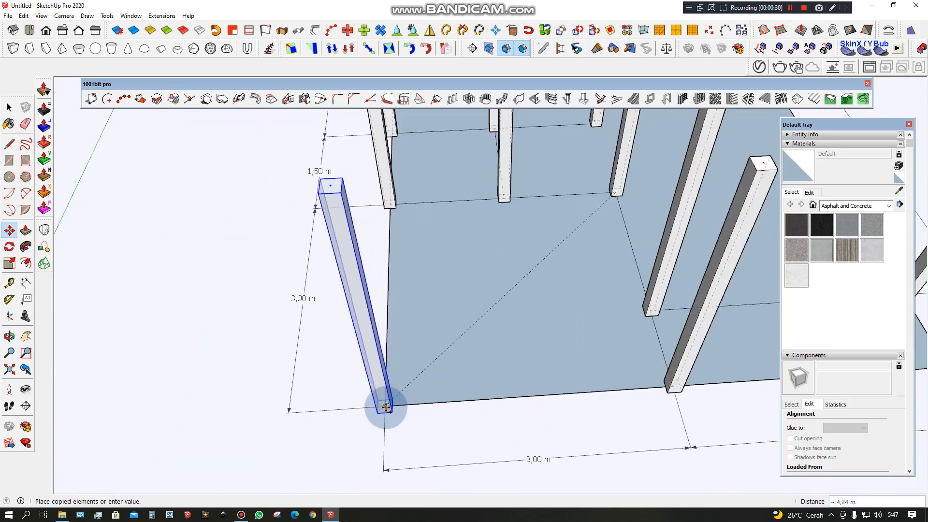
click(386, 406)
Step: Copy the column from the plan's front-left corner to its rear-left corner
click(385, 405)
key(ctrl)
scroll(460, 309, down, 5)
middle_drag(416, 276, 401, 430)
key(Escape)
shift+middle_drag(550, 233, 638, 155)
Step: Copy the rear-left corner column along the plan's rear edge to the end of the middle wall line
key(space)
click(373, 419)
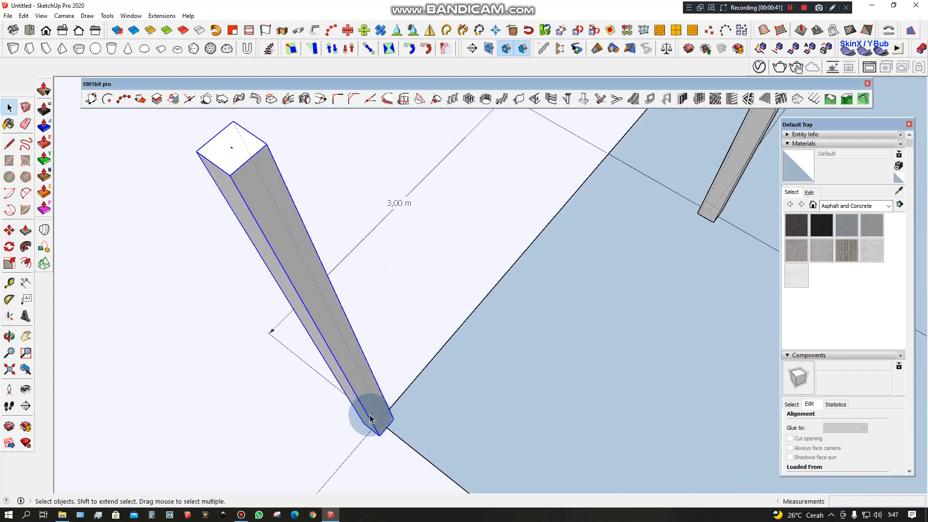
key(m)
click(378, 419)
key(ctrl)
shift+middle_drag(537, 281, 472, 383)
click(551, 253)
scroll(460, 265, down, 6)
middle_drag(740, 285, 532, 391)
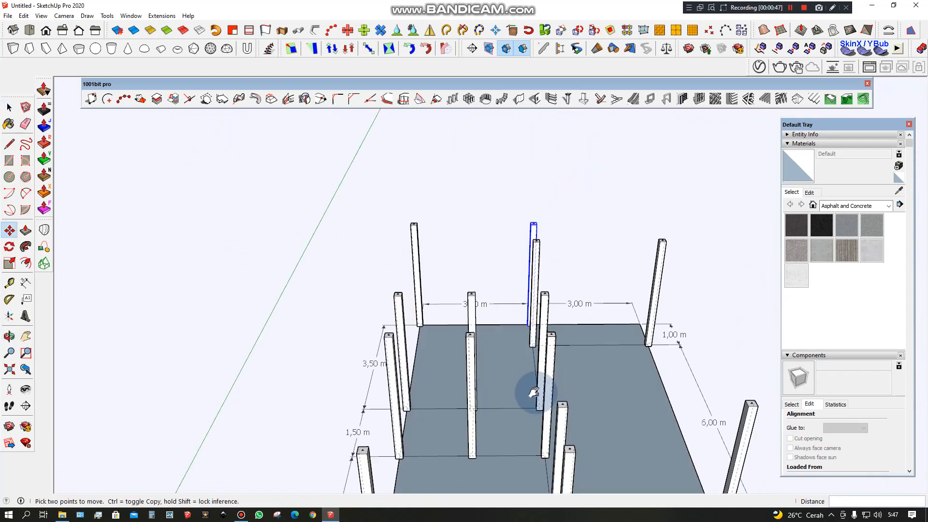
middle_drag(738, 421, 651, 393)
key(space)
click(800, 29)
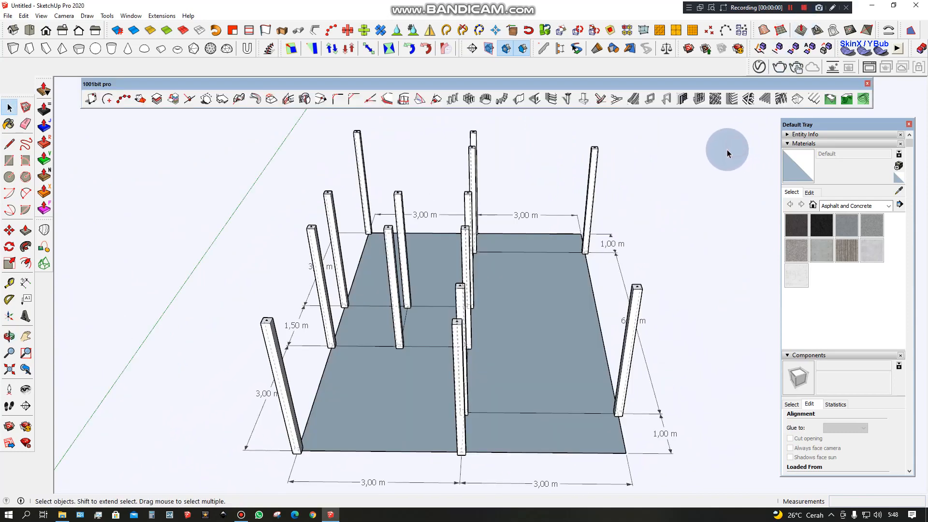
Step: Configure a type 1 vertical wall with centre alignment, 0.15 m thickness and 3 m height
middle_drag(727, 150, 627, 252)
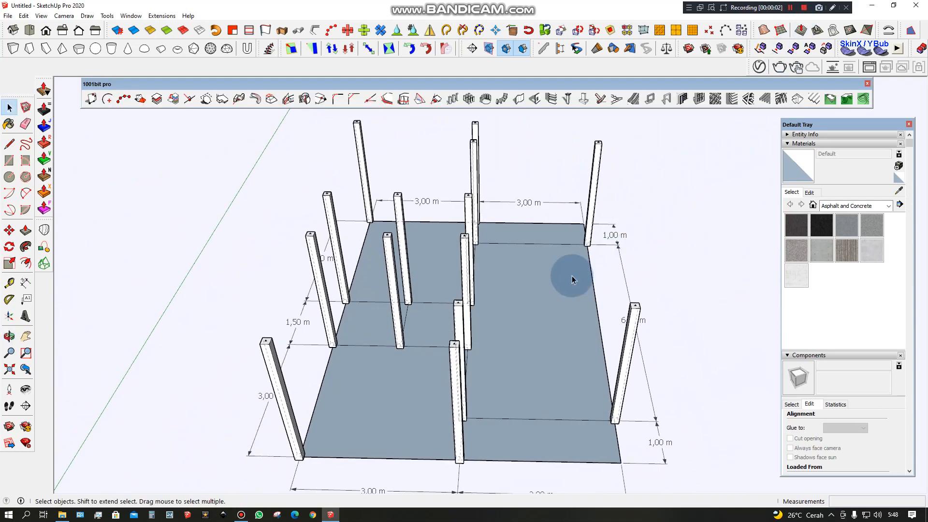
click(516, 101)
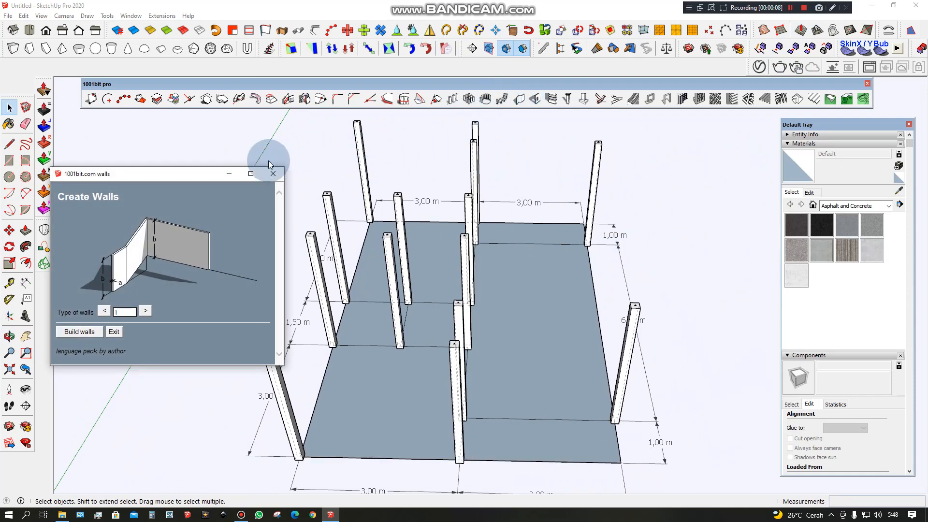
drag(190, 181, 188, 133)
click(130, 269)
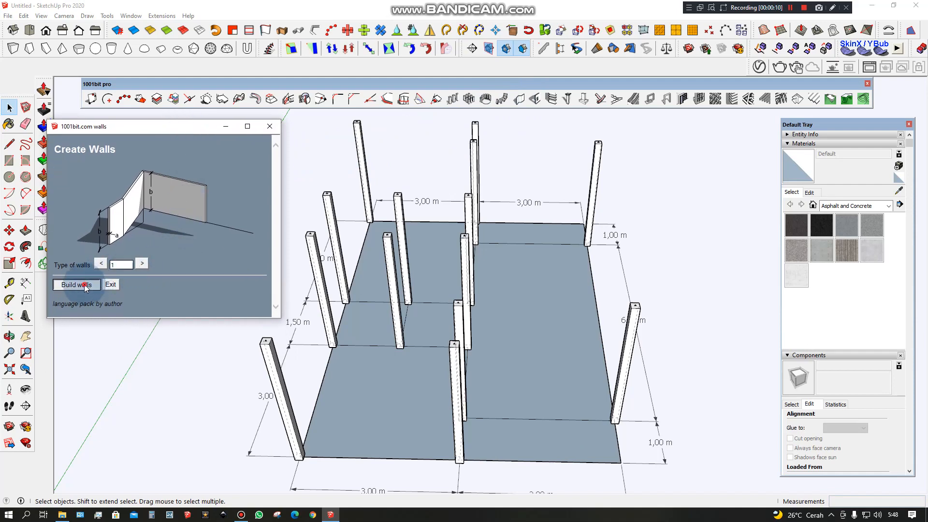
click(85, 286)
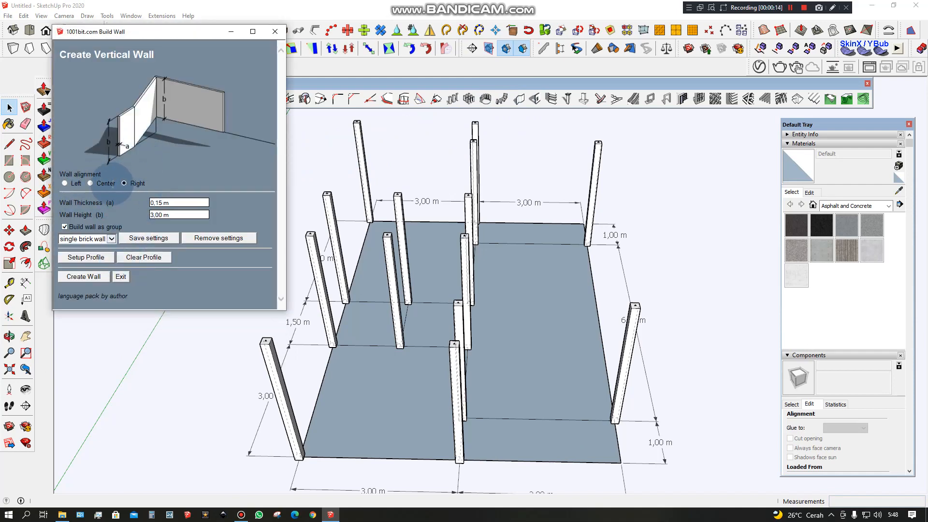
click(90, 184)
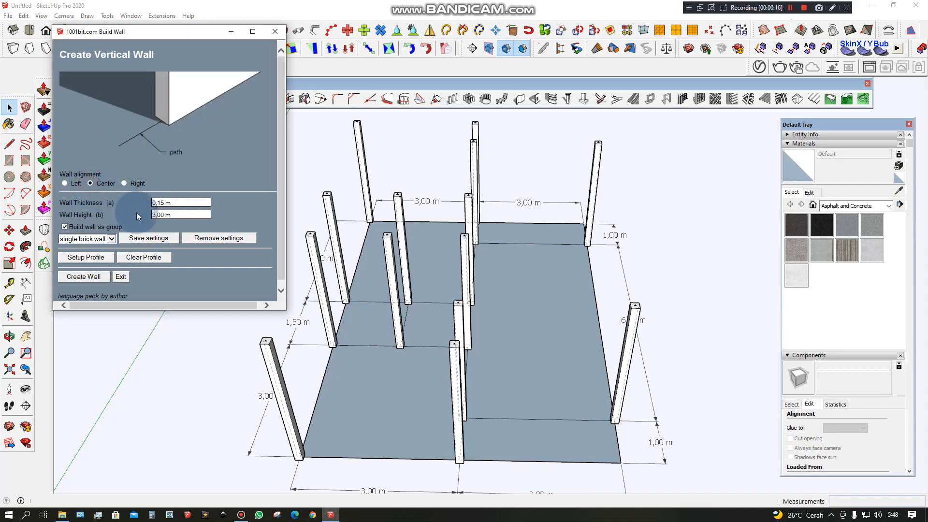
click(177, 203)
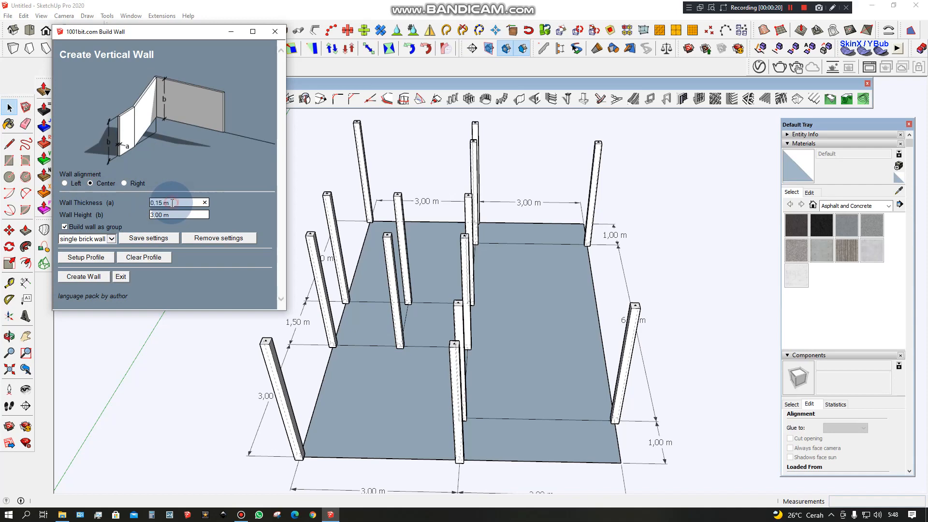
click(155, 203)
click(173, 216)
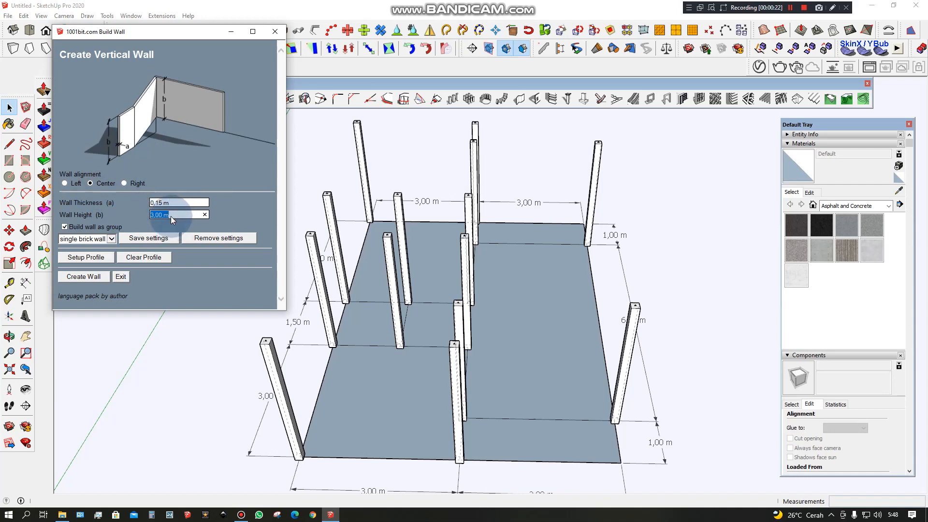
Step: Build the wall along the plan's front edge between the front-left corner column and the middle front column
click(80, 276)
scroll(290, 445, up, 5)
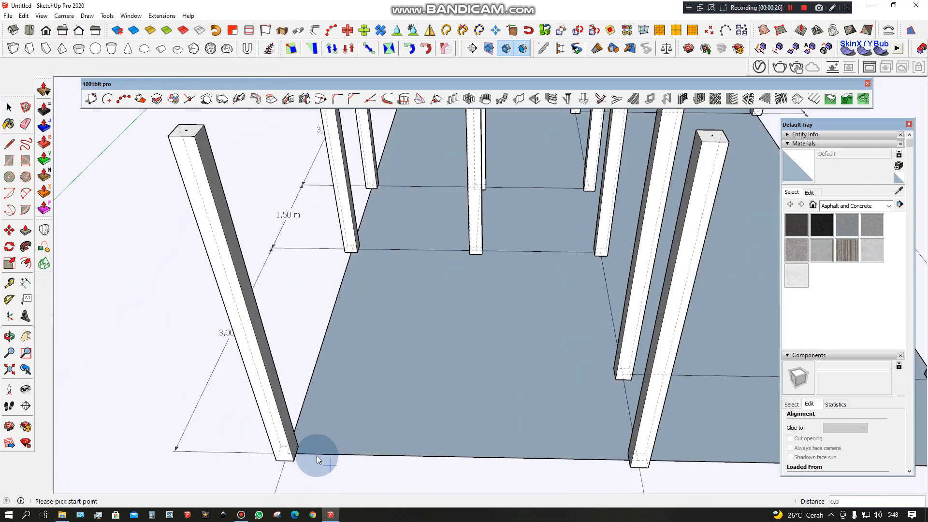
scroll(306, 449, up, 1)
click(295, 458)
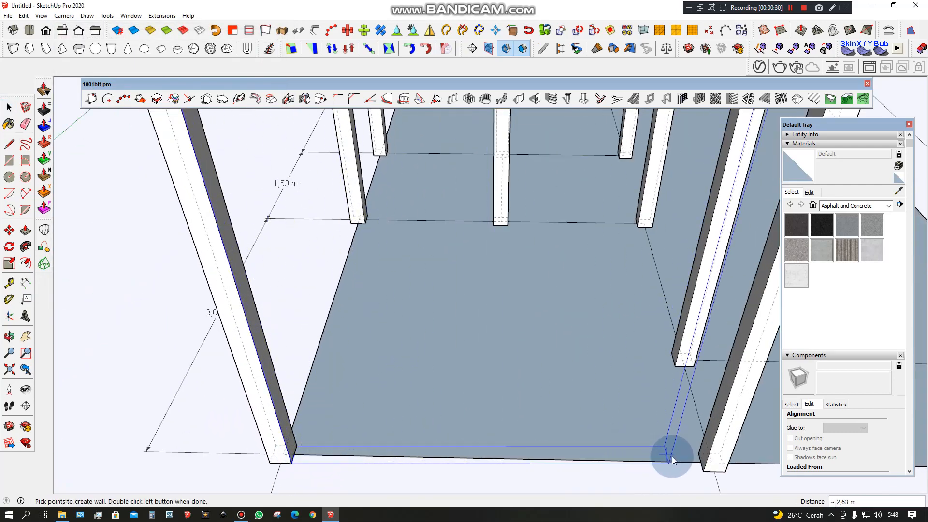
double_click(699, 463)
middle_drag(700, 463, 419, 423)
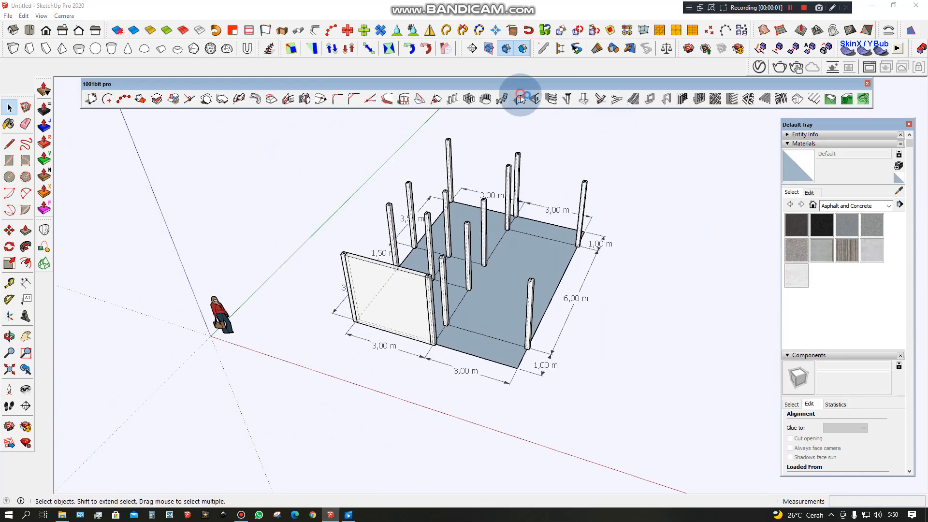
Step: Build a short wall along the middle wall line between the front column and the column 1 m behind it
click(520, 99)
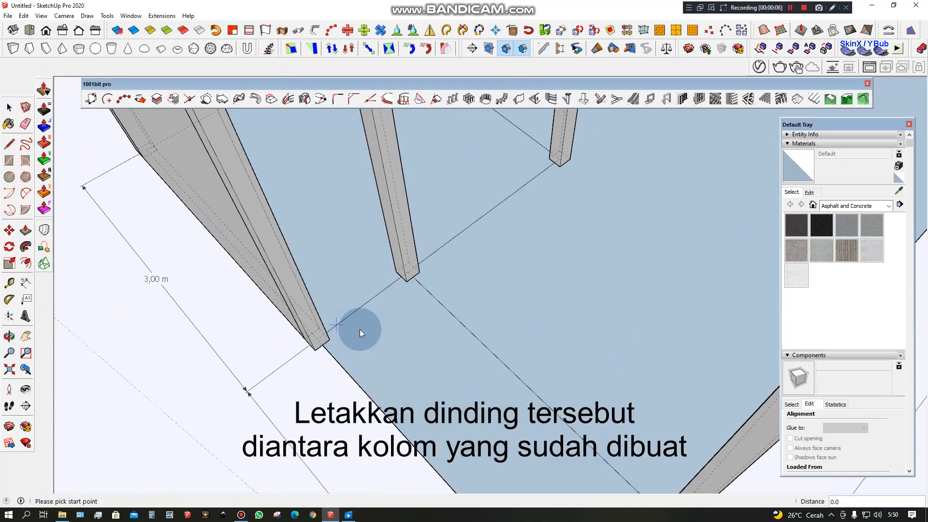
scroll(296, 337, up, 3)
click(296, 338)
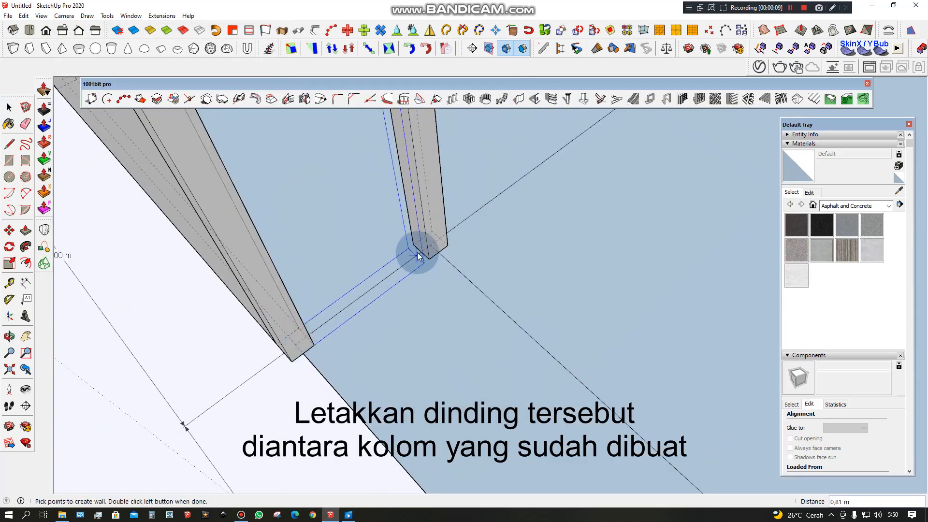
click(420, 257)
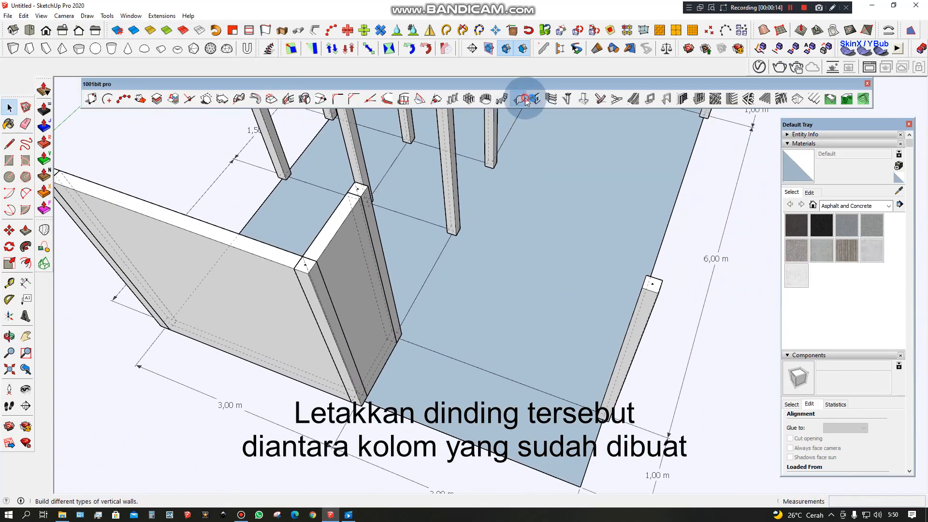
Step: Build a wall along the front cross-wall line from the middle column to the right-edge column
click(522, 99)
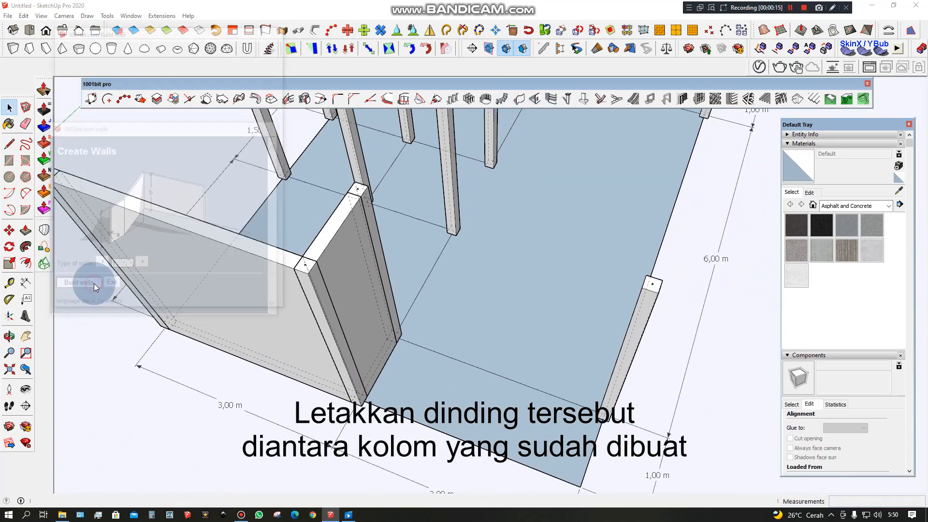
scroll(397, 340, up, 3)
click(394, 341)
middle_drag(483, 348, 580, 358)
click(705, 403)
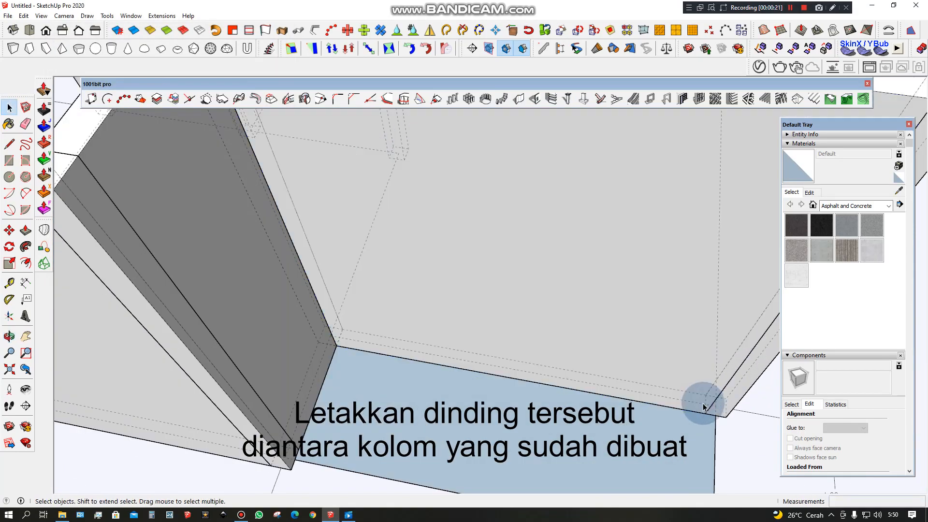
scroll(705, 404, down, 5)
middle_drag(543, 333, 391, 300)
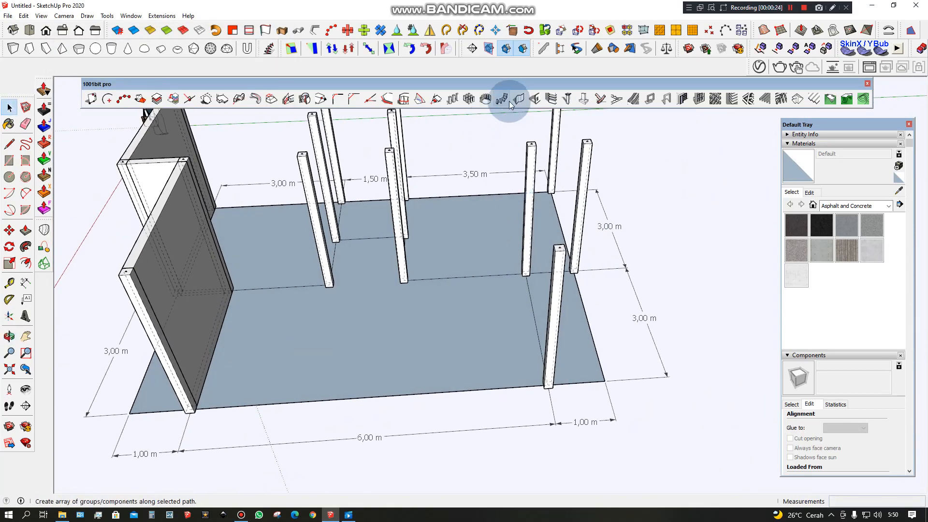
Step: Build a wall along the 6 m stretch of the plan's right edge between its front and rear columns
click(508, 99)
scroll(207, 414, up, 3)
click(206, 414)
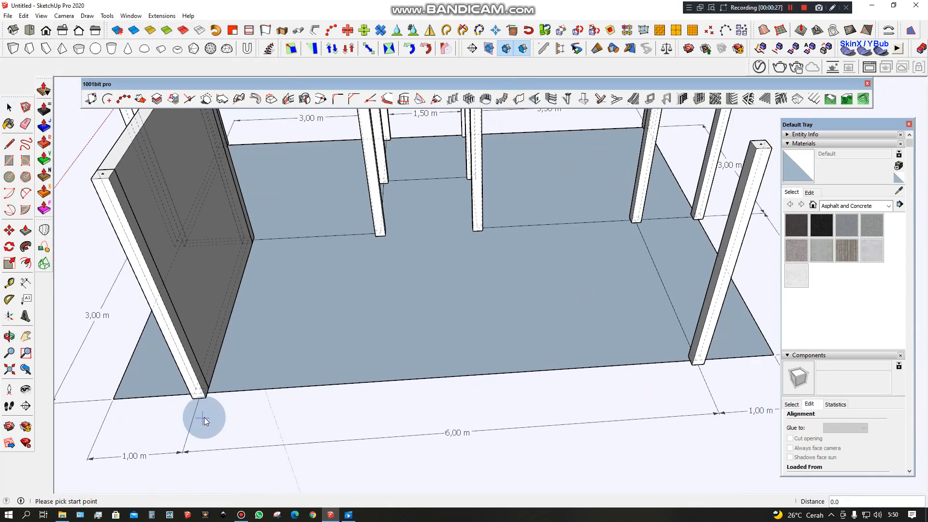
scroll(213, 377, up, 3)
scroll(564, 418, down, 5)
scroll(605, 379, up, 3)
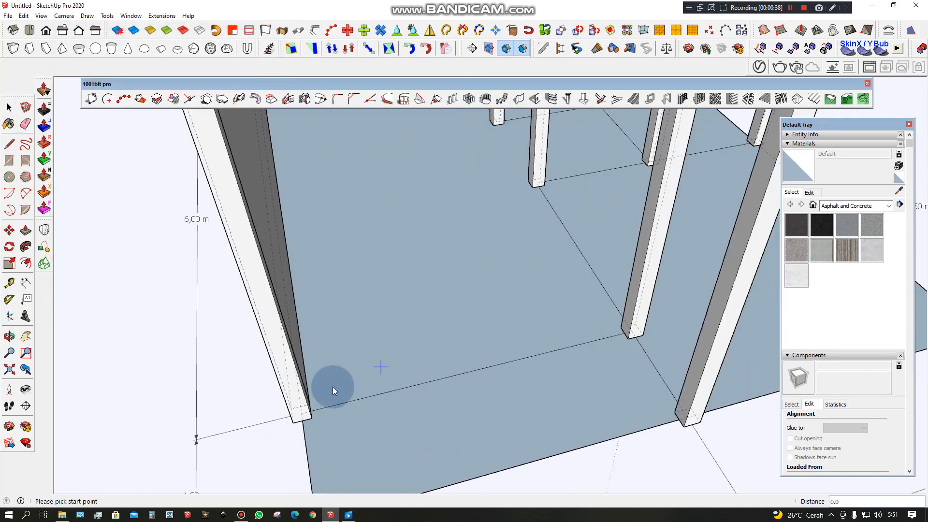
Step: Build a wall along the rear cross-wall line from the right-edge column to the middle column
click(314, 405)
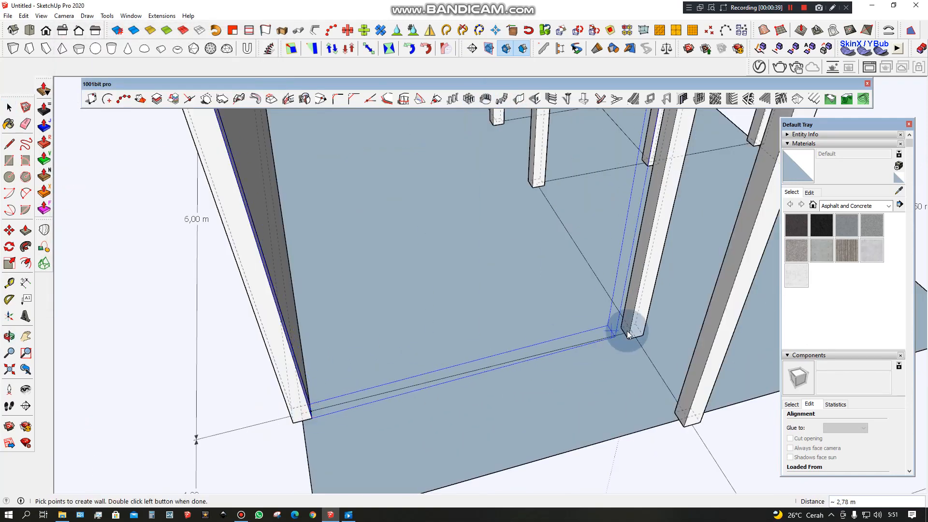
scroll(625, 333, up, 3)
double_click(625, 334)
Step: Build the short 1 m wall along the middle wall line from that column to the rear-edge column
click(519, 98)
click(94, 290)
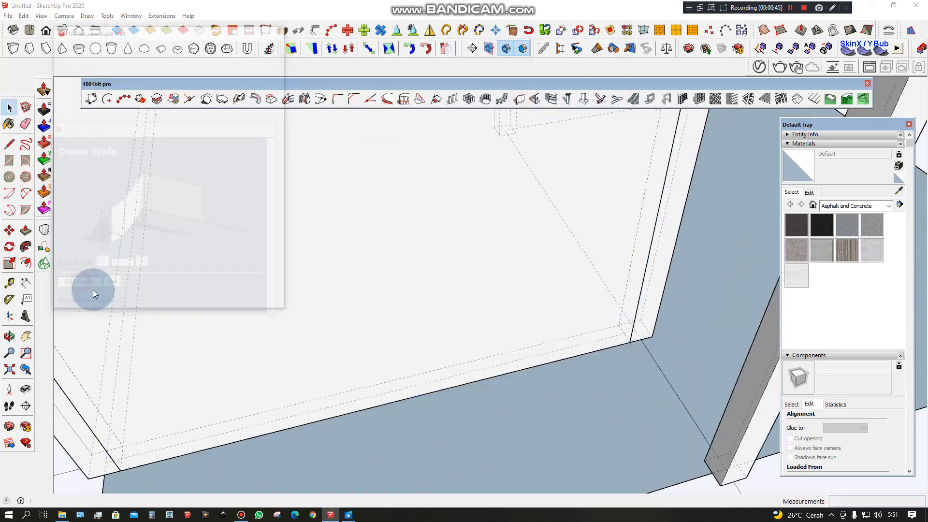
click(684, 341)
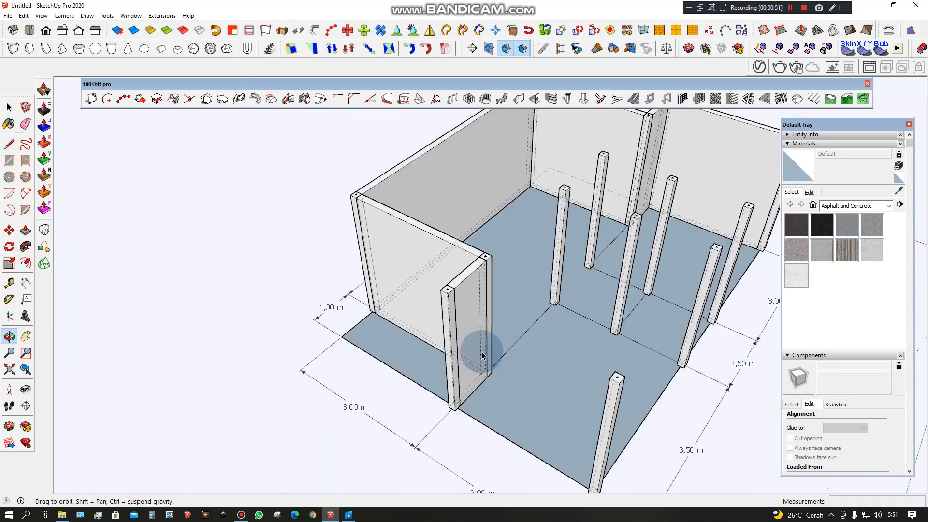
Step: Build the wall along the plan's rear edge between the middle rear column and the rear-left corner column
click(460, 103)
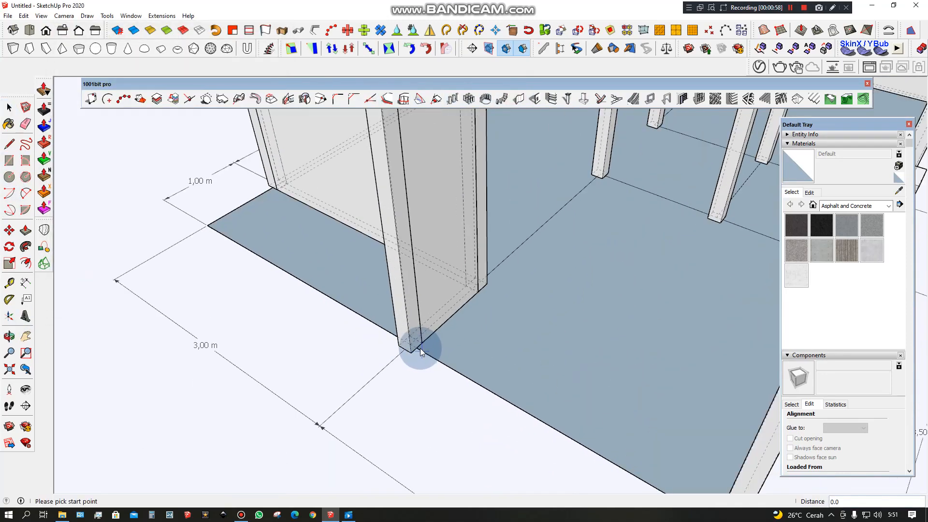
click(426, 330)
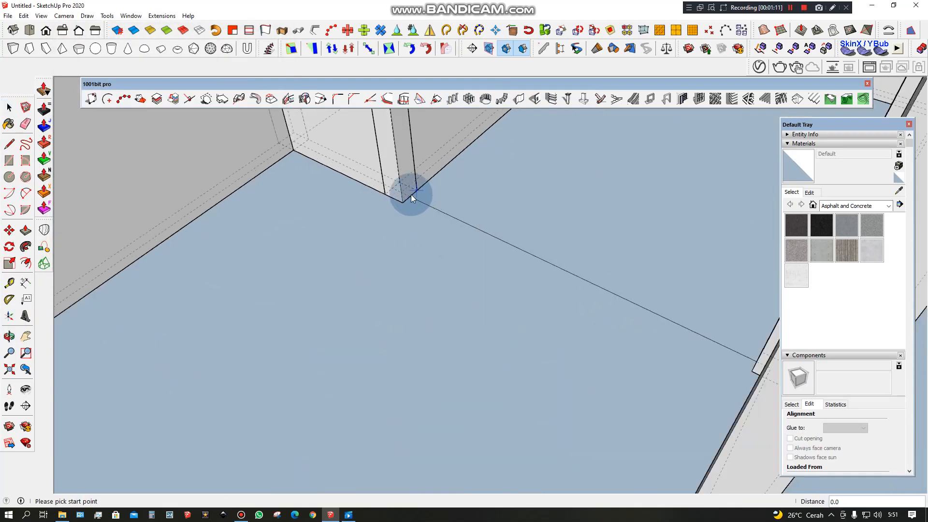
Step: Extend the middle wall line forward to the column at the 3.5 m line, and build the walls along that line to the left edge
click(410, 194)
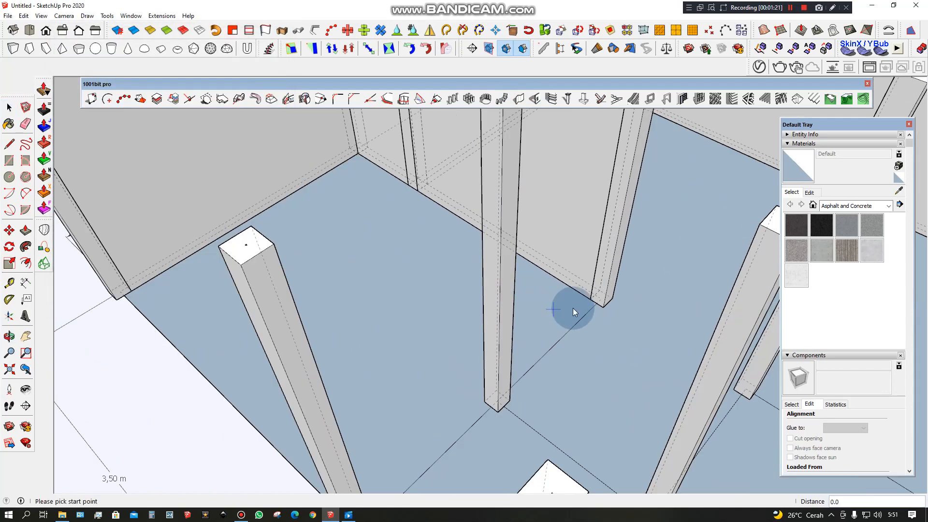
scroll(444, 440, up, 3)
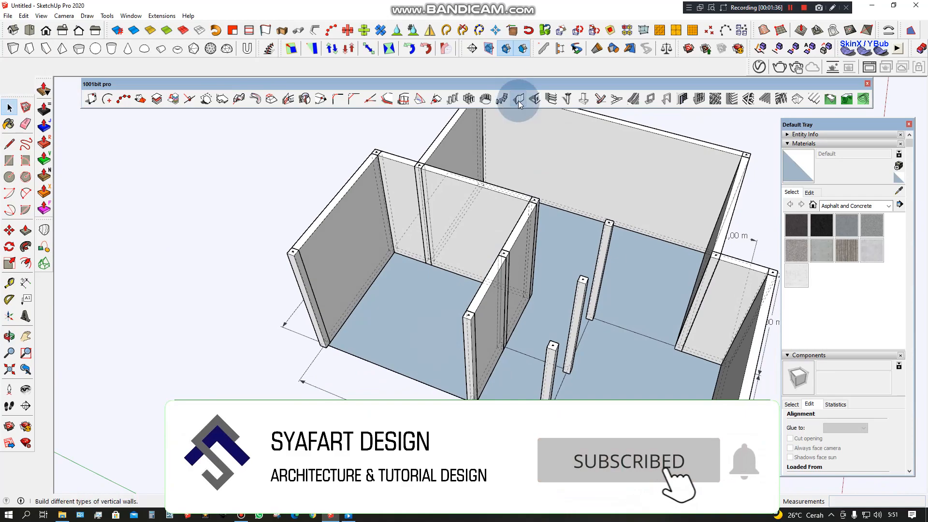
Step: Build the wall along the 3.5 m stretch of the plan's left edge, closing the rear-left room
click(519, 100)
scroll(352, 352, up, 5)
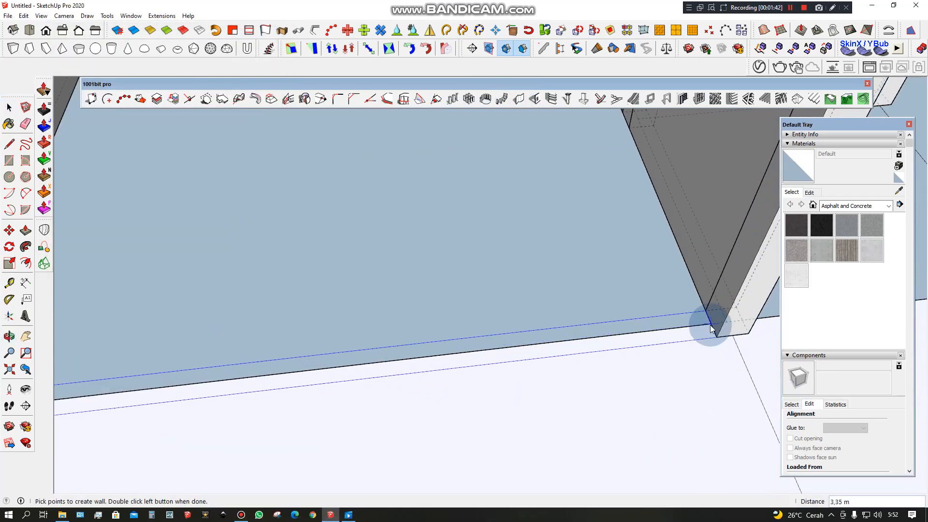
double_click(710, 325)
scroll(609, 359, down, 8)
middle_drag(609, 358, 512, 372)
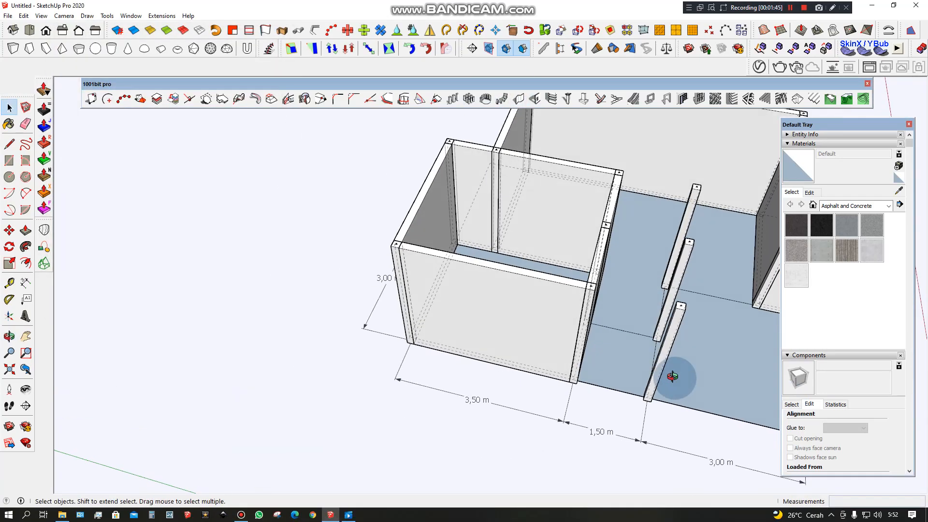
Step: Build the partition wall across the 1.5 m strip, from the middle column of the rear-left room's wall to the column opposite
middle_drag(674, 375, 541, 386)
click(518, 100)
click(86, 285)
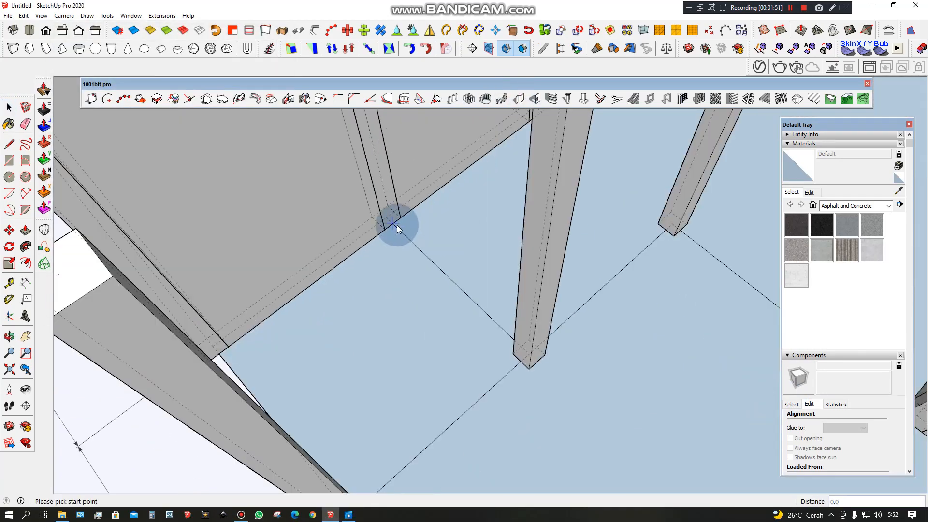
scroll(514, 348, up, 3)
double_click(532, 340)
Step: Build two walls along the front side of the 1.5 m strip, from its centre column to the middle wall line and to the left edge
scroll(532, 340, down, 1)
click(519, 100)
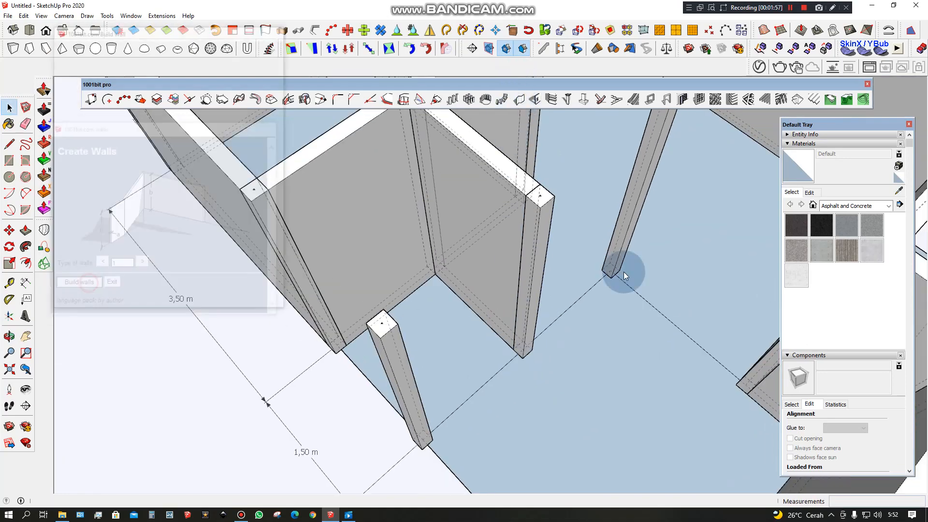
click(86, 285)
scroll(623, 274, up, 3)
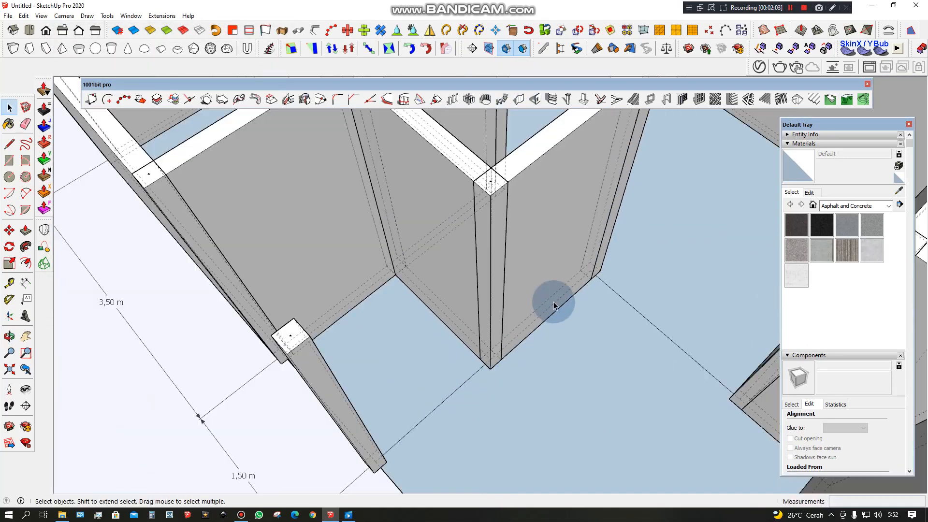
click(519, 100)
click(64, 287)
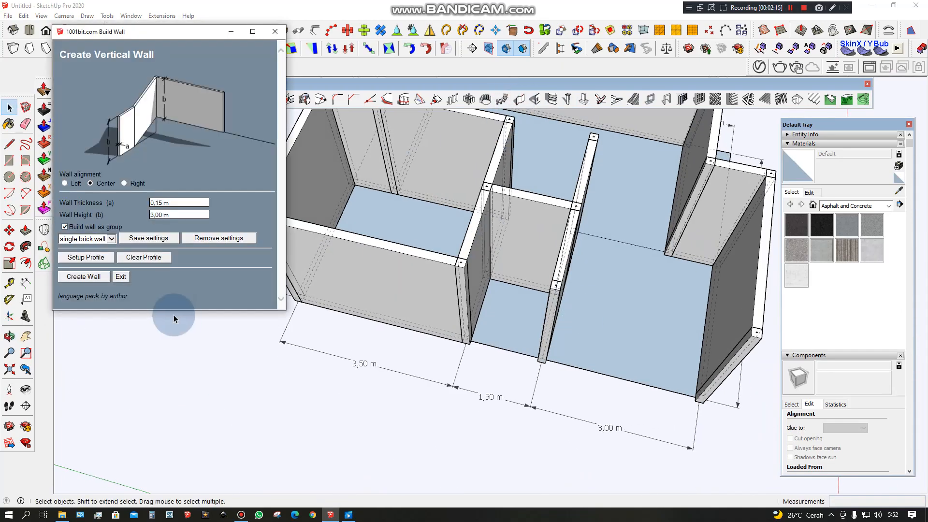
Step: Build centre-aligned walls 0.15 m thick and 3 m high along the 1.5 m and front 3 m stretches of the left edge
click(83, 275)
scroll(749, 416, up, 3)
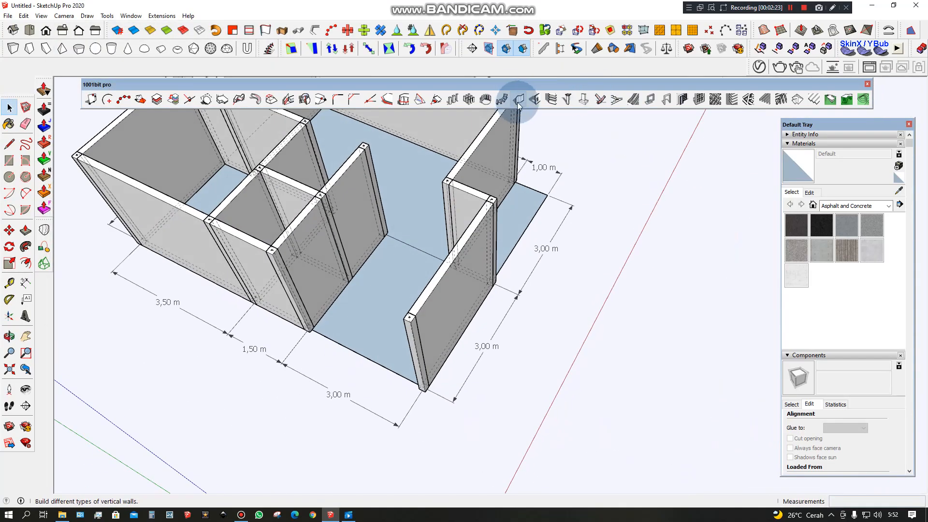
click(519, 100)
click(70, 283)
scroll(290, 321, up, 5)
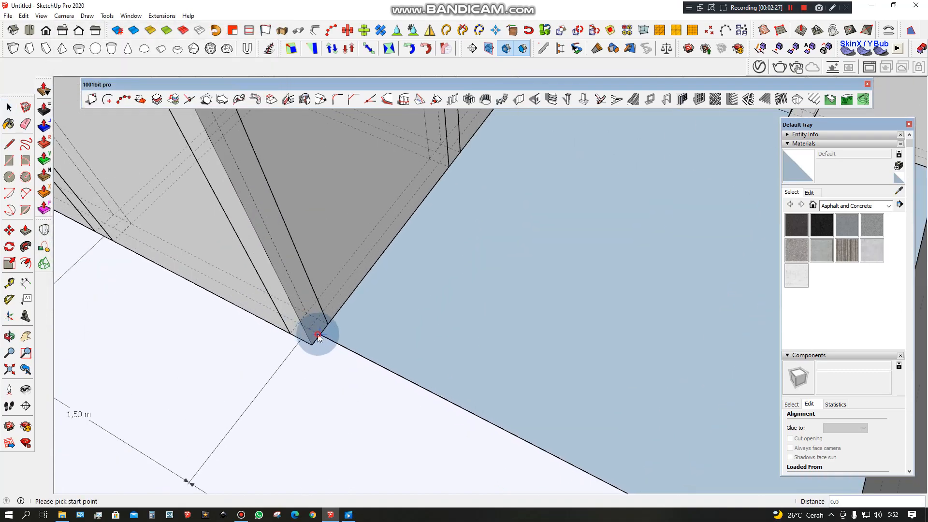
click(317, 331)
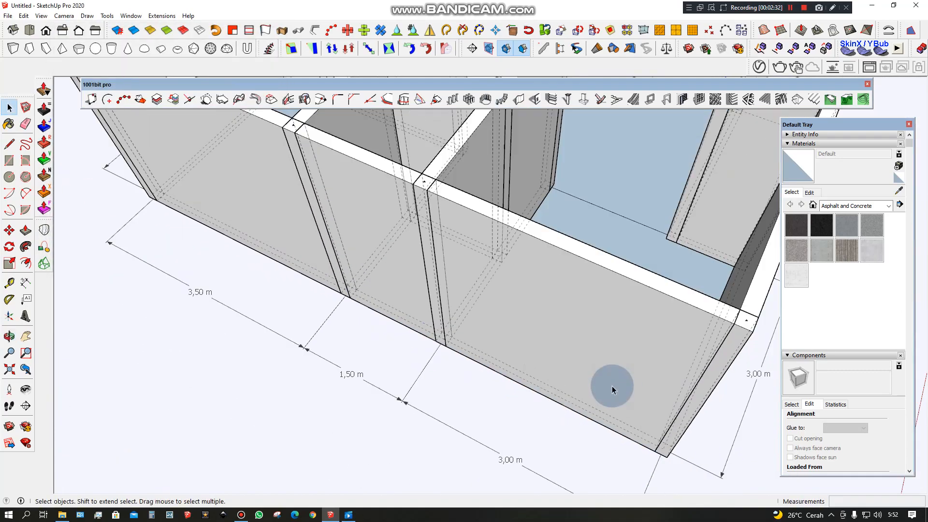
Step: Build the last wall along the middle wall line, closing the gap beside the front-left room
middle_drag(611, 387, 556, 315)
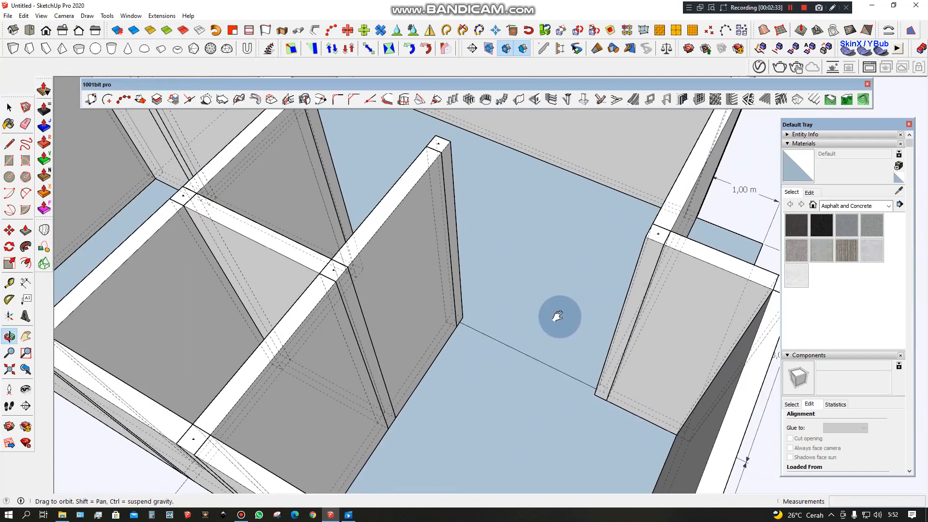
click(518, 99)
click(85, 277)
click(452, 319)
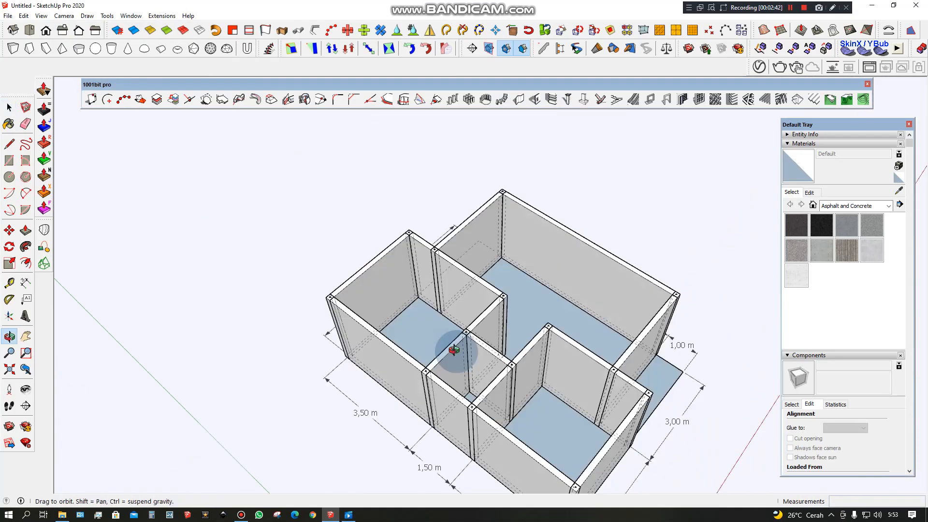
Step: Examine the walls and rooms of the house from several sides and from the front
middle_drag(454, 350, 669, 340)
scroll(532, 275, up, 2)
mouse_move(503, 256)
middle_down()
mouse_move(567, 290)
mouse_move(568, 328)
mouse_move(591, 340)
mouse_move(603, 325)
middle_up()
scroll(568, 328, down, 3)
scroll(567, 328, up, 1)
click(616, 436)
click(568, 301)
scroll(603, 324, up, 1)
scroll(591, 300, down, 1)
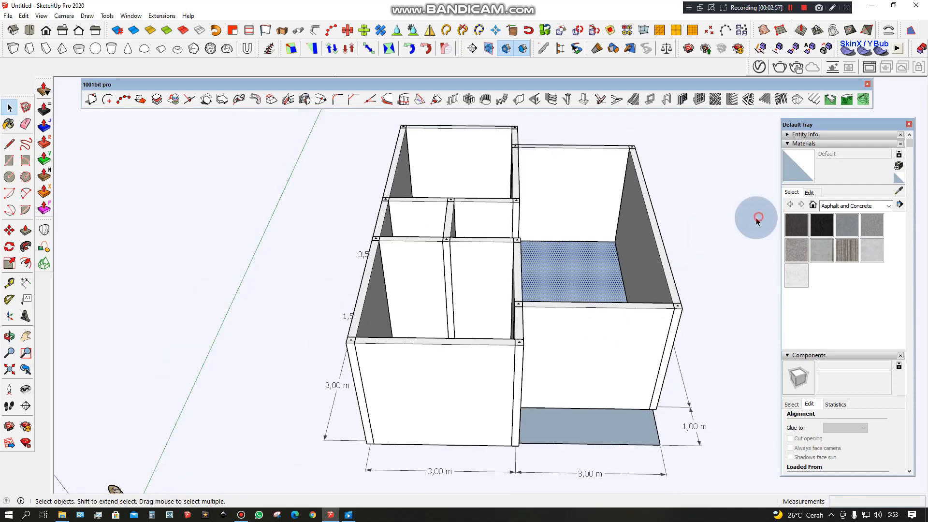
click(758, 216)
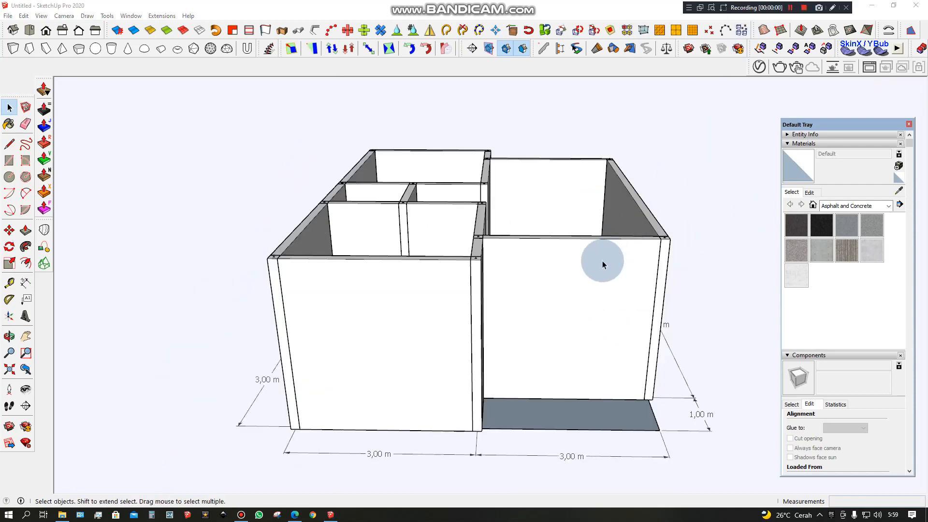
middle_drag(602, 264, 599, 190)
click(865, 484)
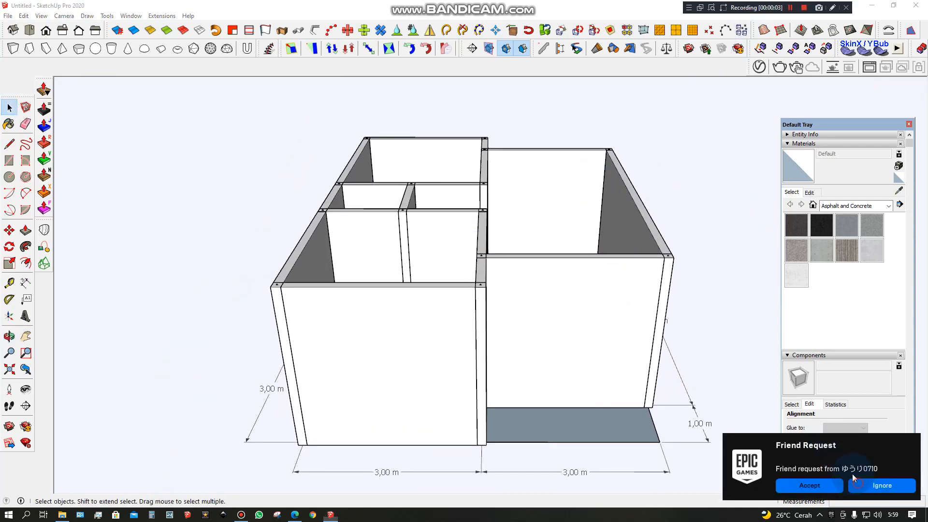
scroll(515, 242, down, 2)
scroll(580, 232, up, 1)
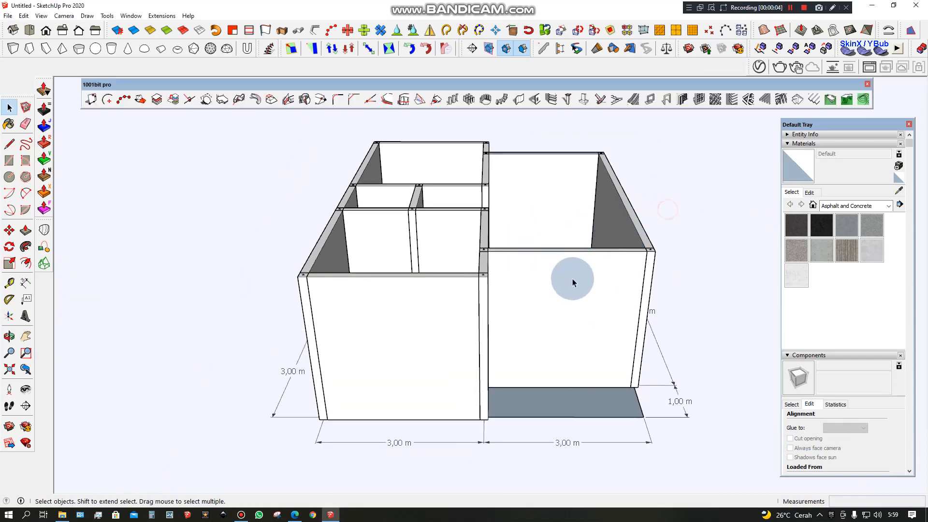
scroll(572, 299, up, 3)
scroll(613, 314, down, 2)
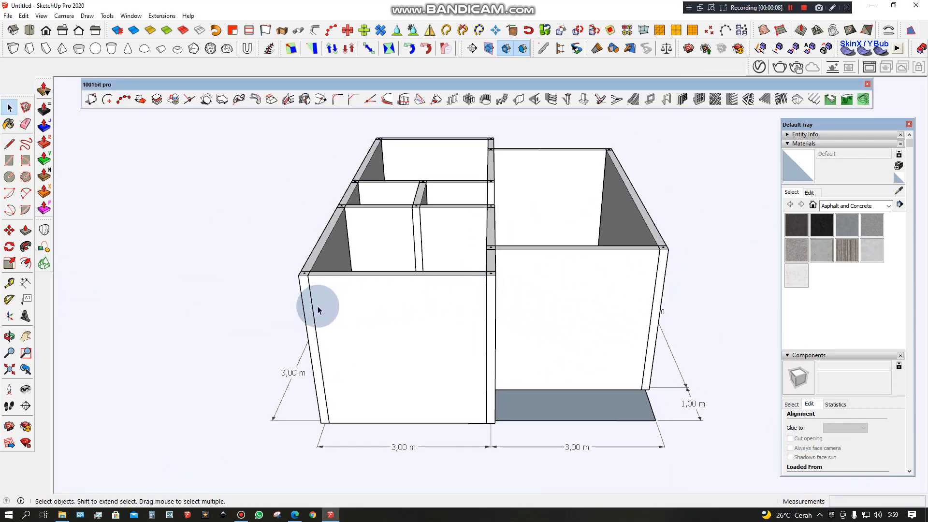
Step: Examine the dimensioned door and window faces drawn beside the house
shift+middle_drag(318, 306, 777, 307)
scroll(291, 307, up, 1)
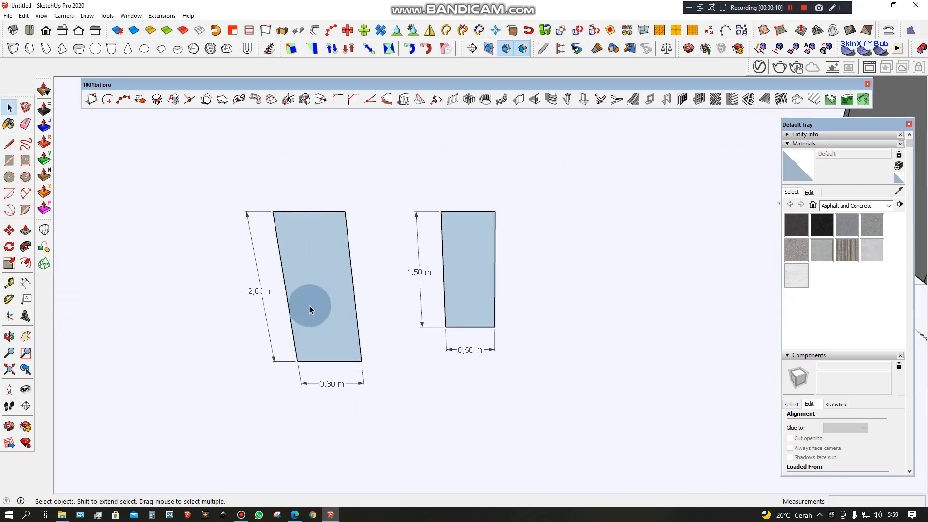
scroll(310, 308, up, 1)
click(307, 288)
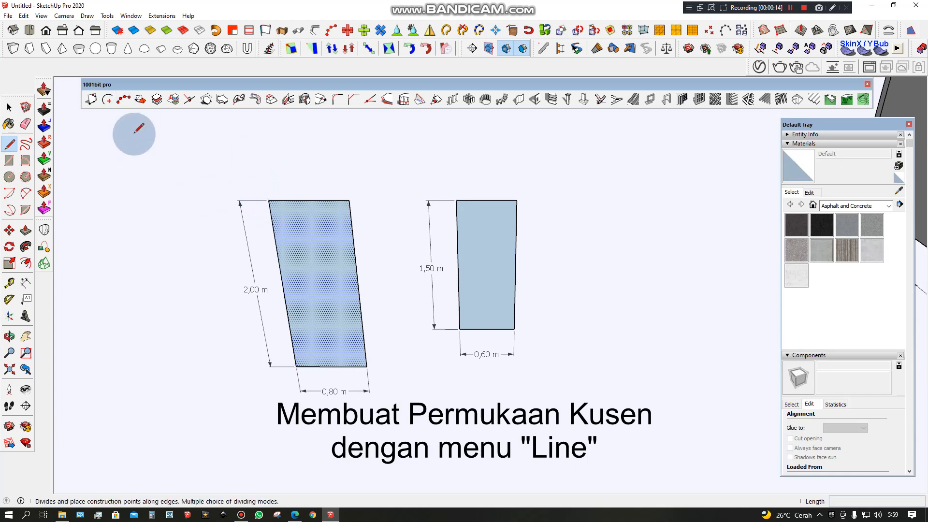
key(space)
click(202, 153)
scroll(338, 193, down, 2)
scroll(391, 230, up, 2)
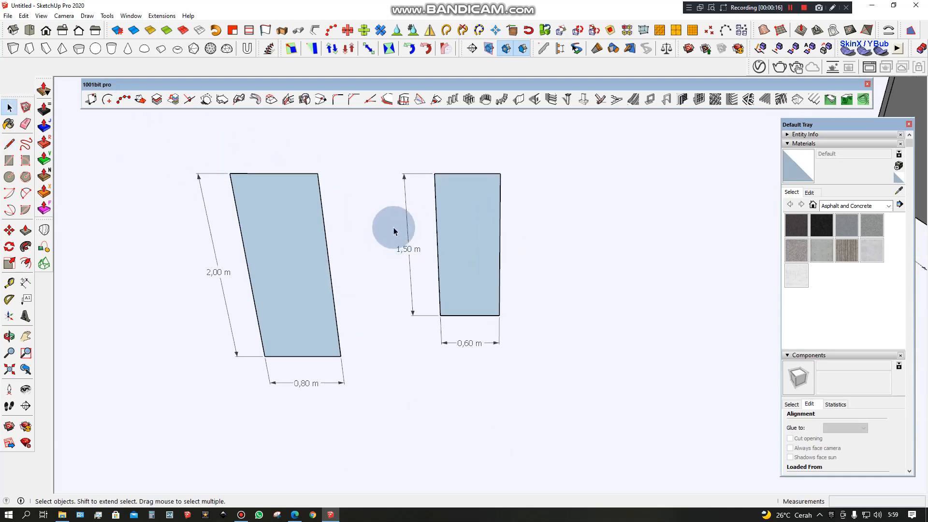
scroll(387, 194, down, 1)
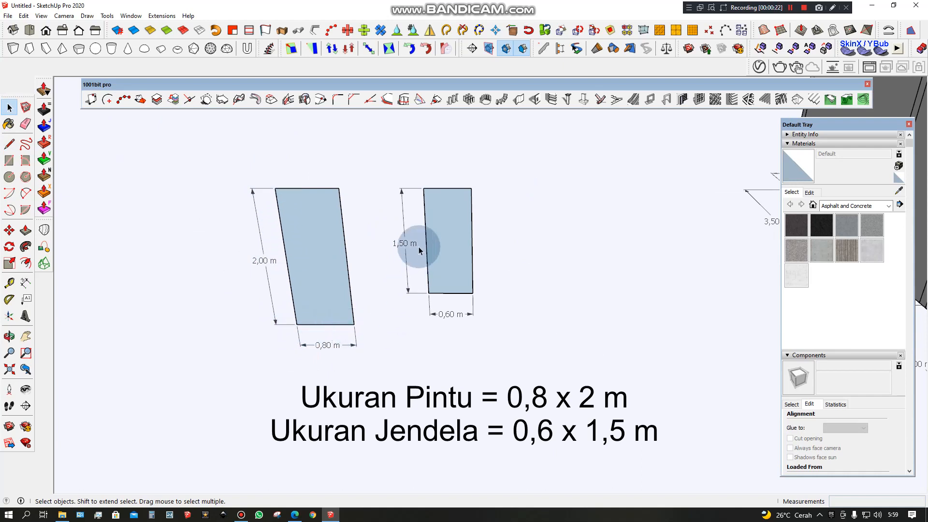
scroll(430, 223, up, 2)
scroll(439, 196, up, 1)
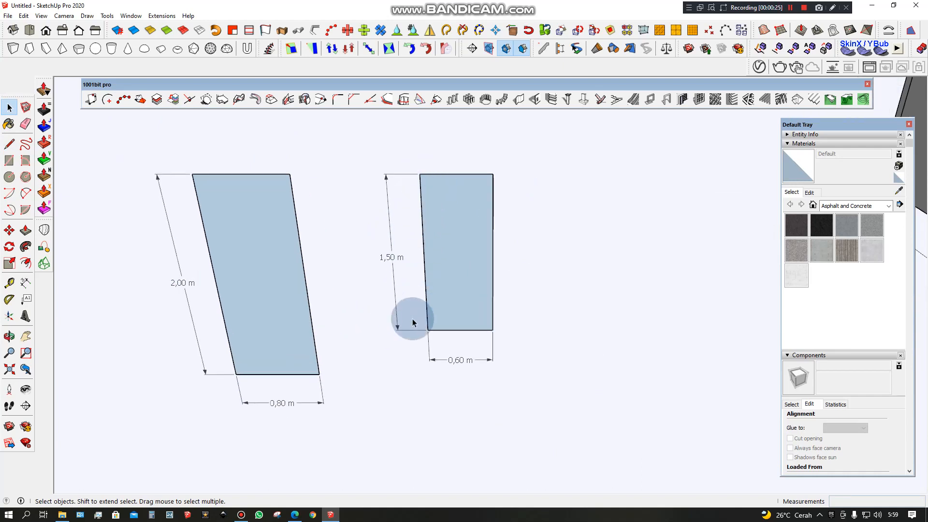
scroll(483, 335, down, 3)
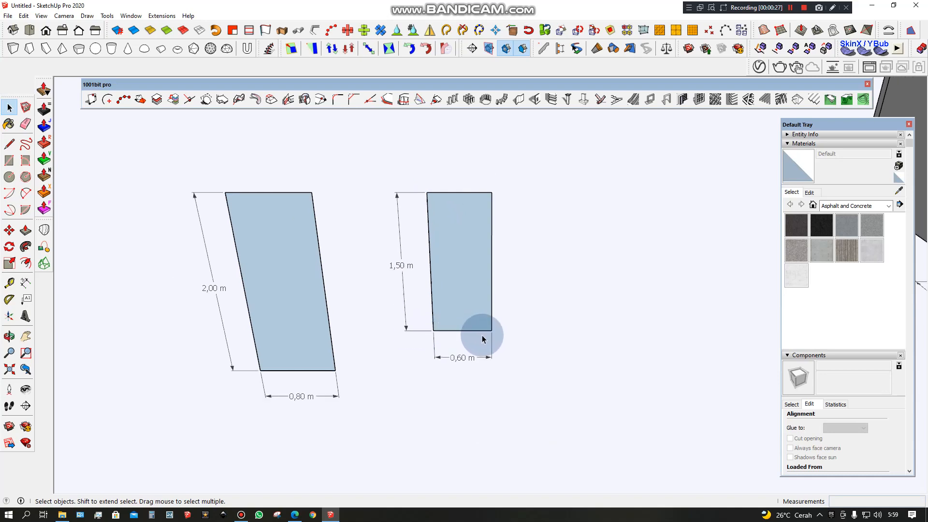
scroll(484, 332, up, 3)
scroll(487, 327, down, 3)
shift+middle_drag(530, 327, 403, 319)
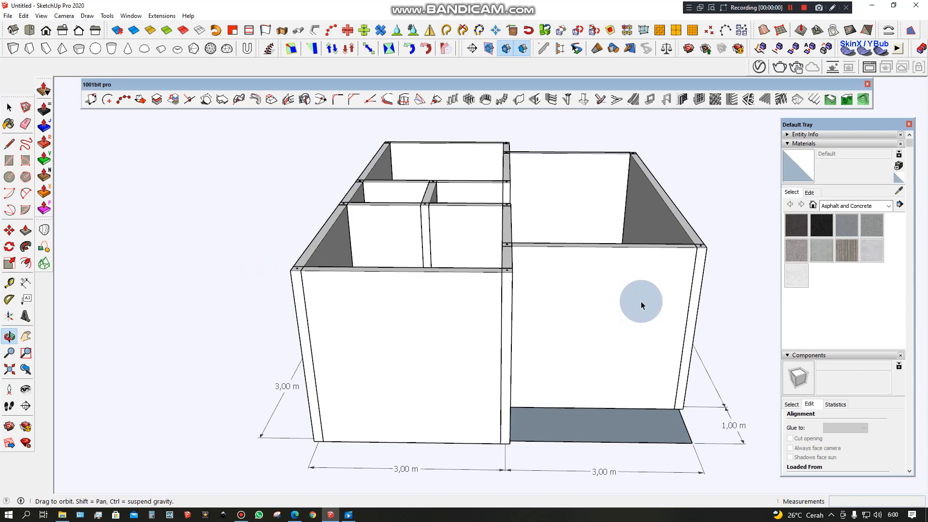
Step: Examine the front walls, selecting them and the interior walls one at a time to check the separate wall groups
key(space)
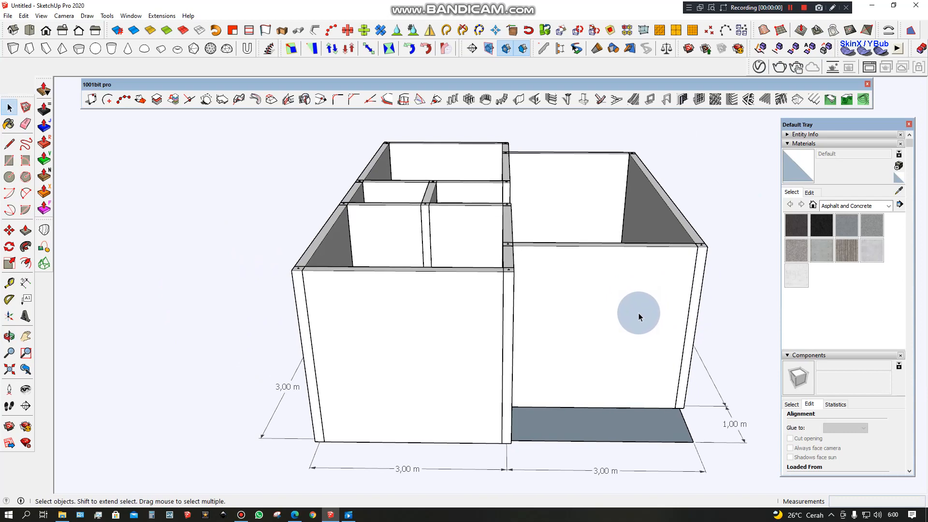
scroll(626, 332, up, 1)
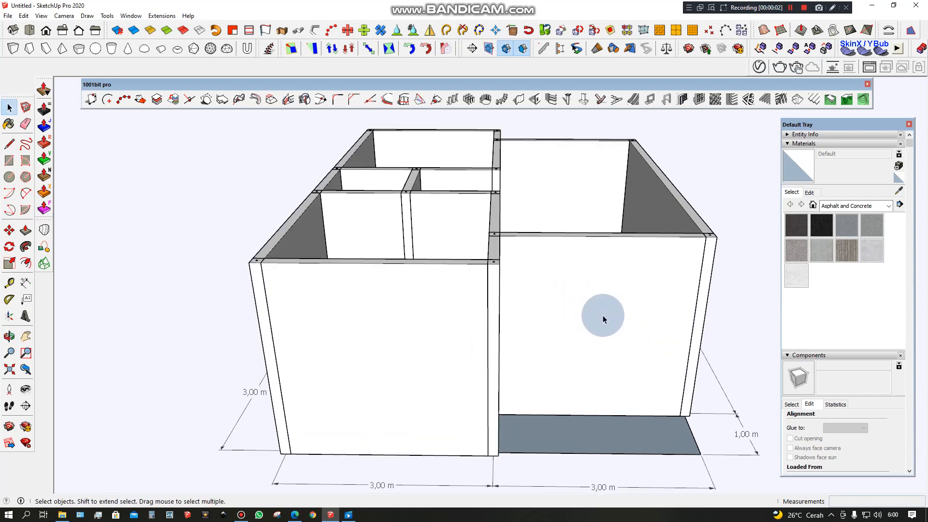
scroll(655, 327, up, 3)
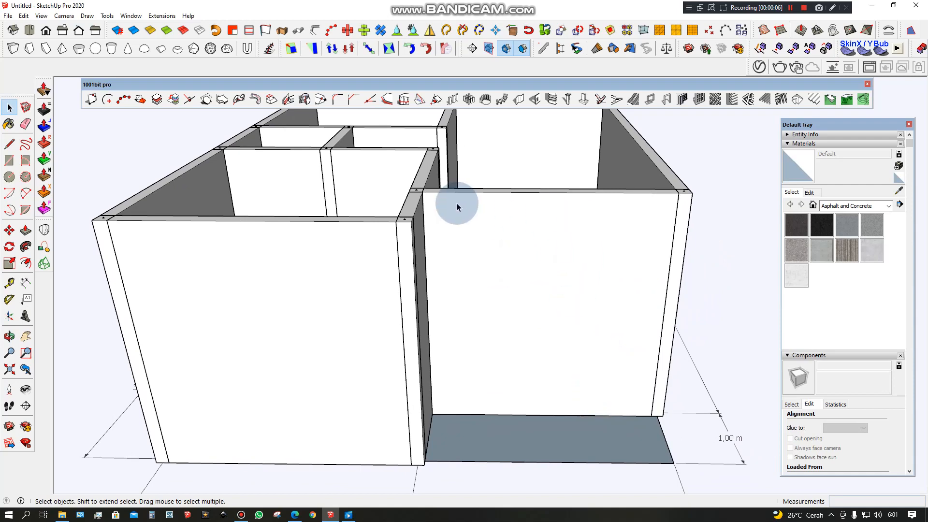
scroll(315, 243, down, 3)
click(611, 226)
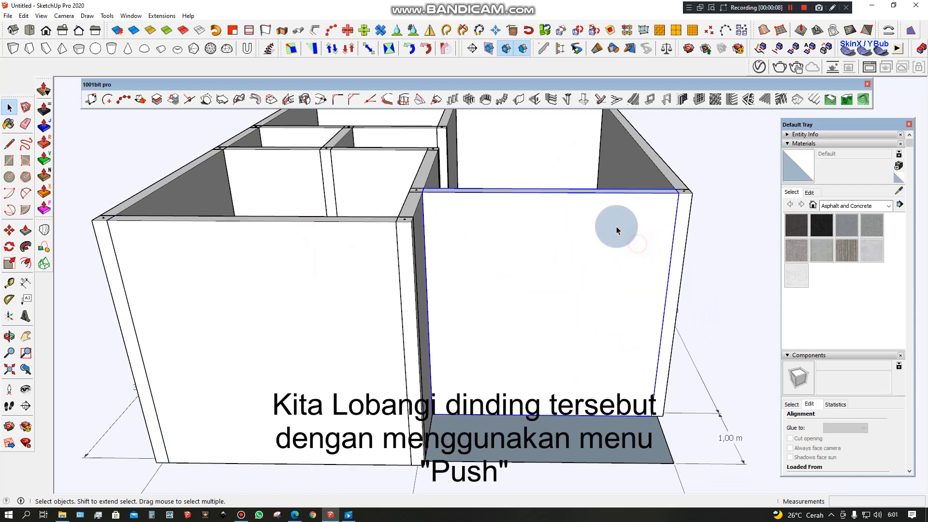
middle_drag(598, 218, 571, 251)
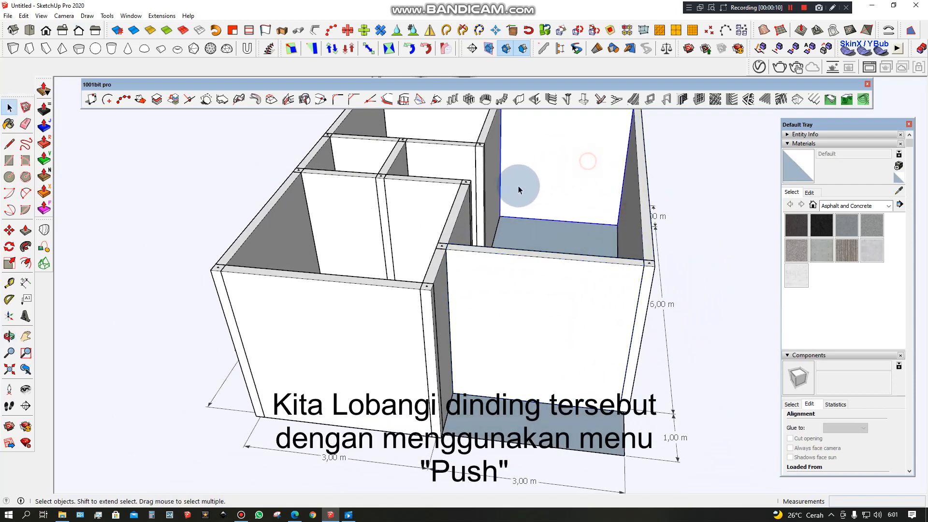
click(450, 157)
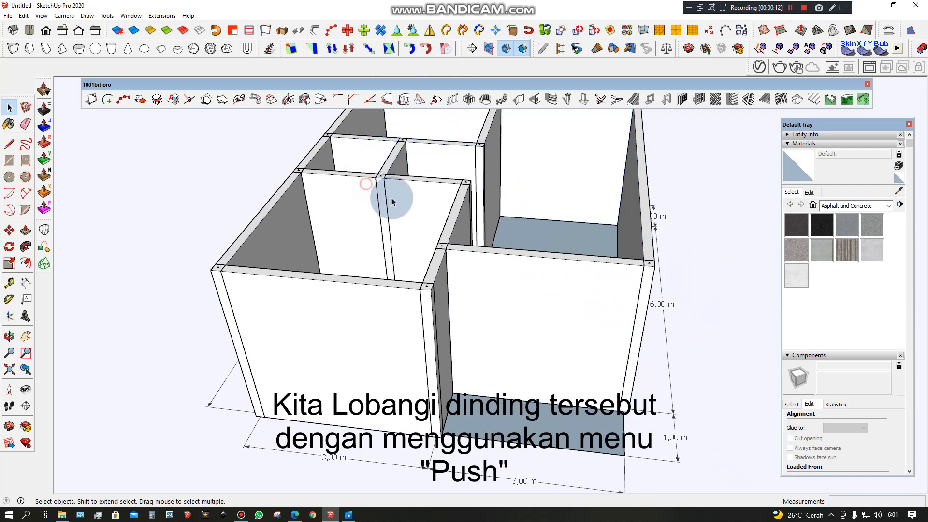
click(517, 347)
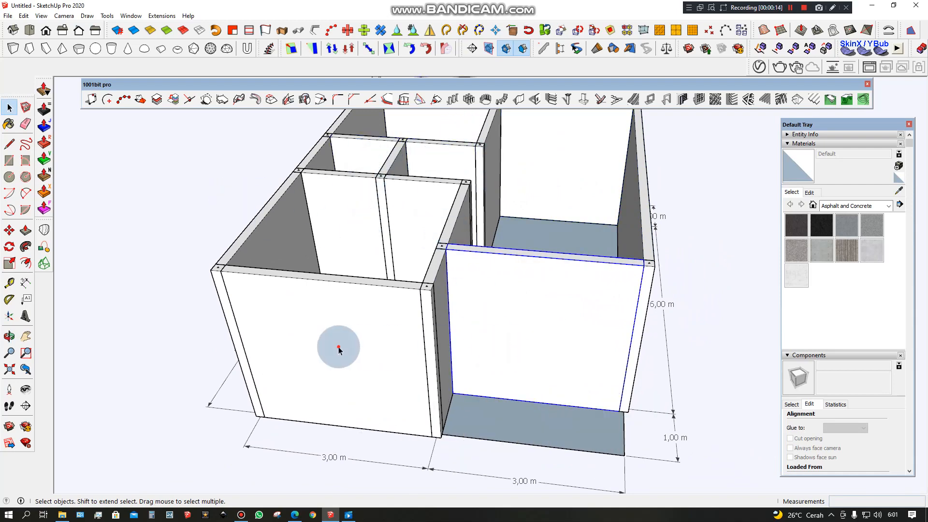
click(339, 347)
scroll(555, 299, up, 4)
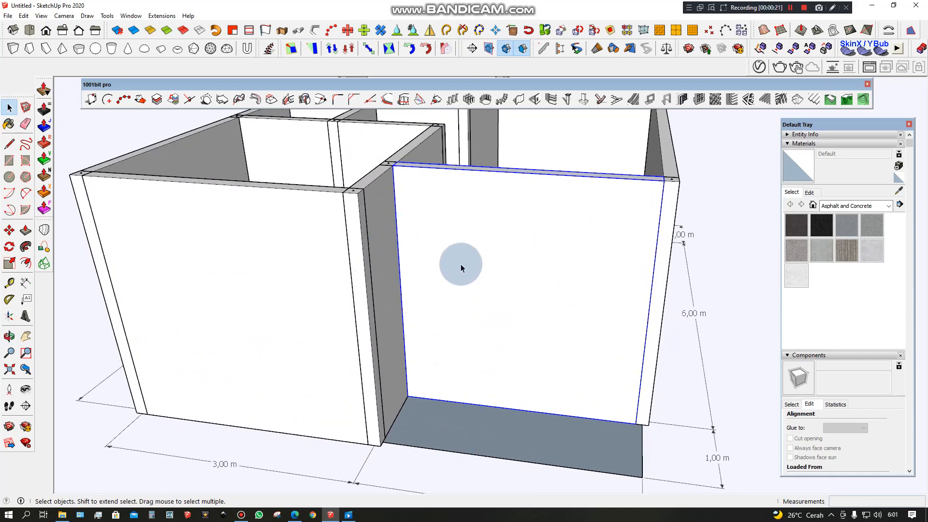
Step: Open the recessed front wall behind the porch strip for editing and select its outer face
double_click(504, 254)
click(493, 335)
scroll(494, 336, up, 3)
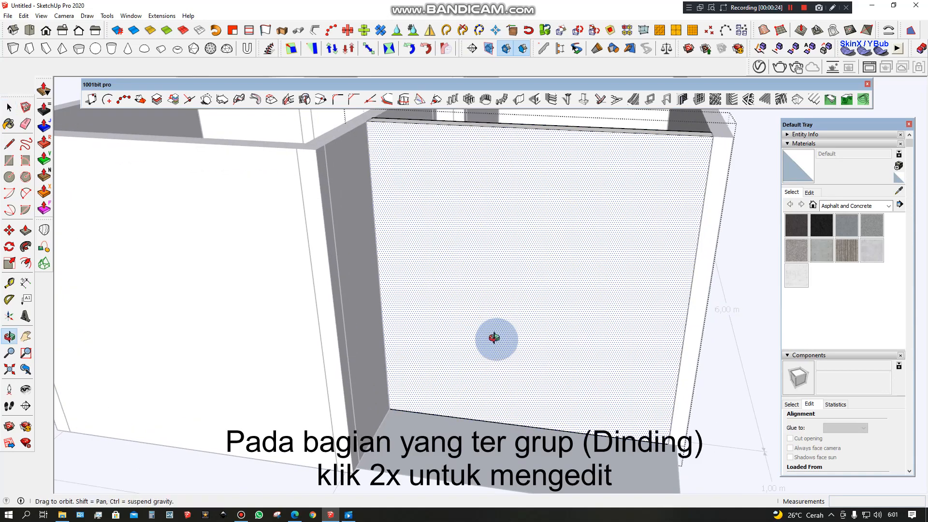
middle_drag(494, 336, 500, 358)
scroll(500, 358, down, 2)
Step: Draw a door outline with the Line tool, rising from the recessed front wall's bottom edge near its inner corner, and select its face
key(l)
scroll(489, 317, down, 5)
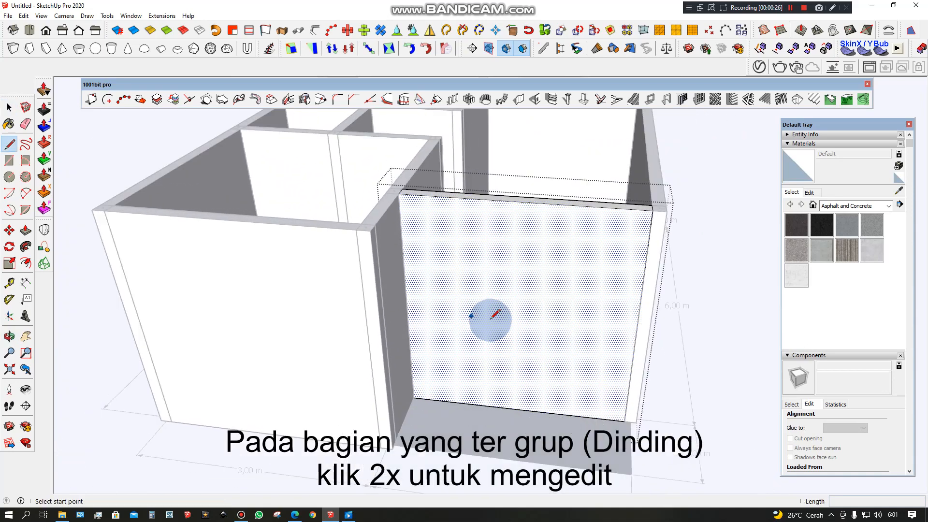
shift+middle_drag(351, 324, 75, 284)
scroll(327, 273, up, 3)
scroll(353, 316, up, 3)
shift+middle_drag(349, 317, 483, 387)
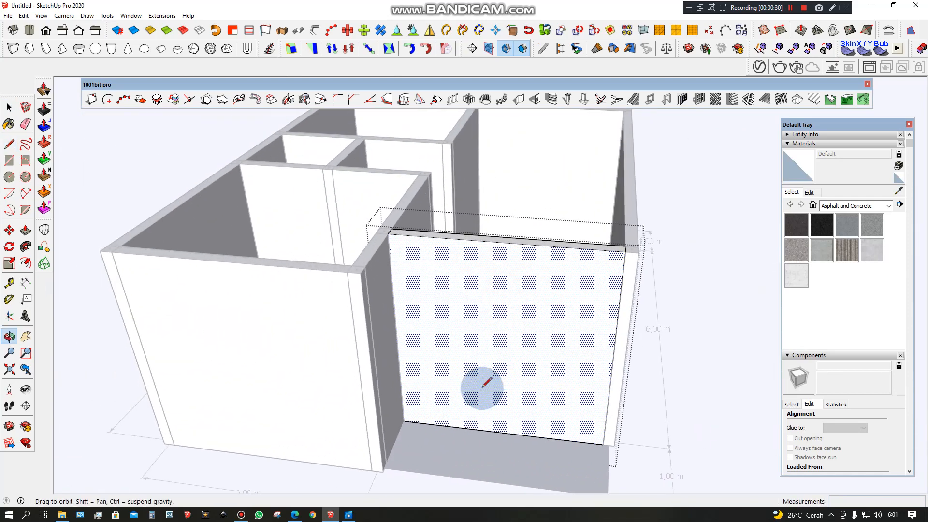
scroll(415, 422, up, 3)
scroll(428, 405, down, 2)
scroll(434, 417, up, 1)
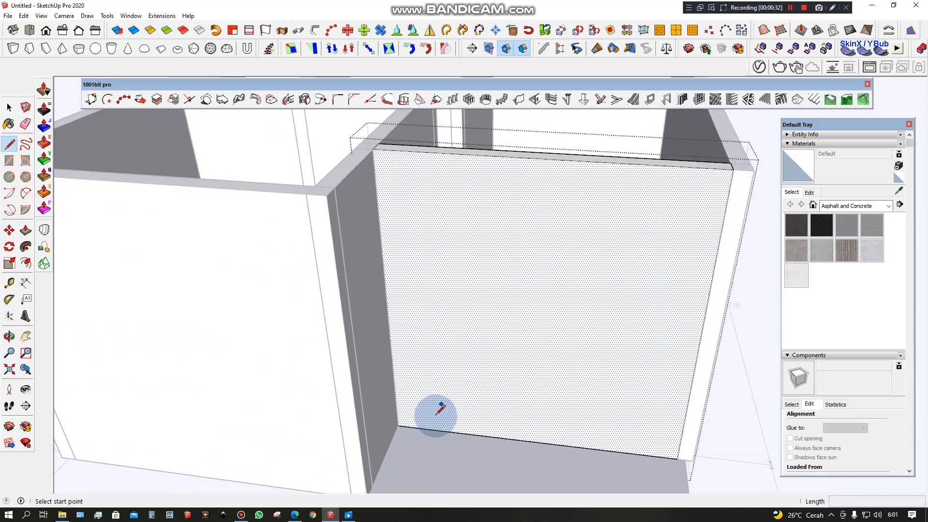
click(415, 428)
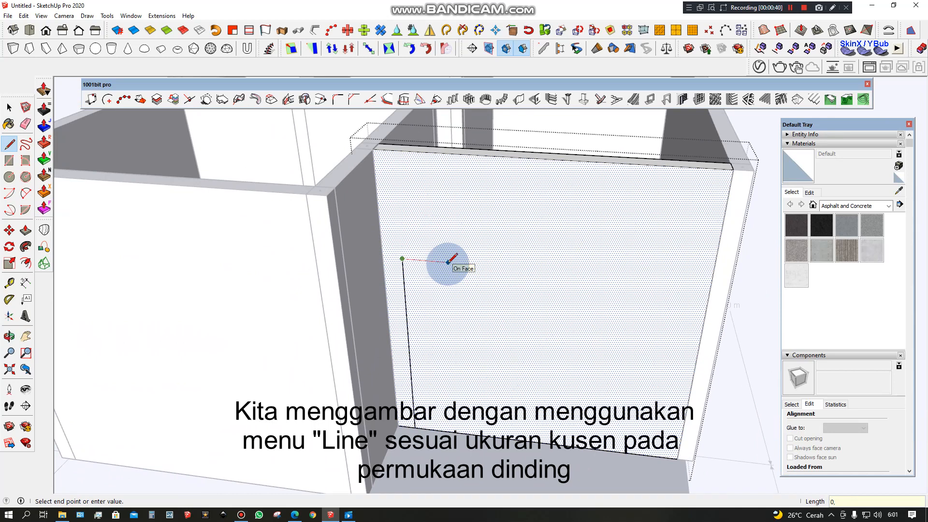
click(491, 430)
key(space)
click(483, 293)
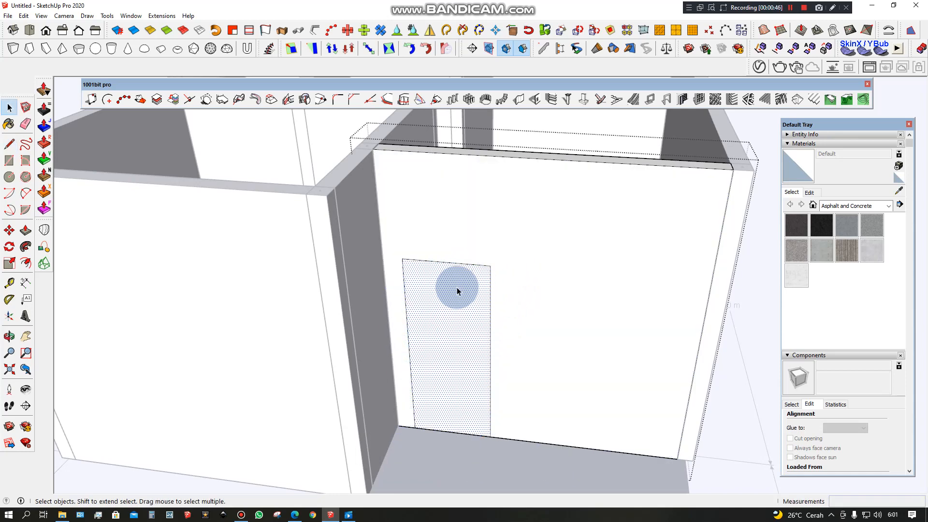
Step: Try to push the door face 0.15 m into the recessed front wall, and undo the push
scroll(468, 300, up, 2)
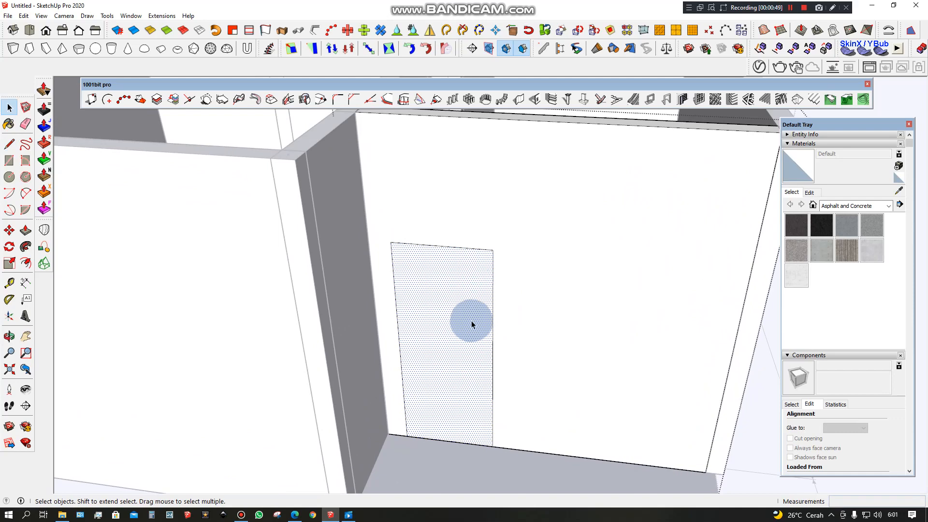
middle_drag(495, 334, 407, 339)
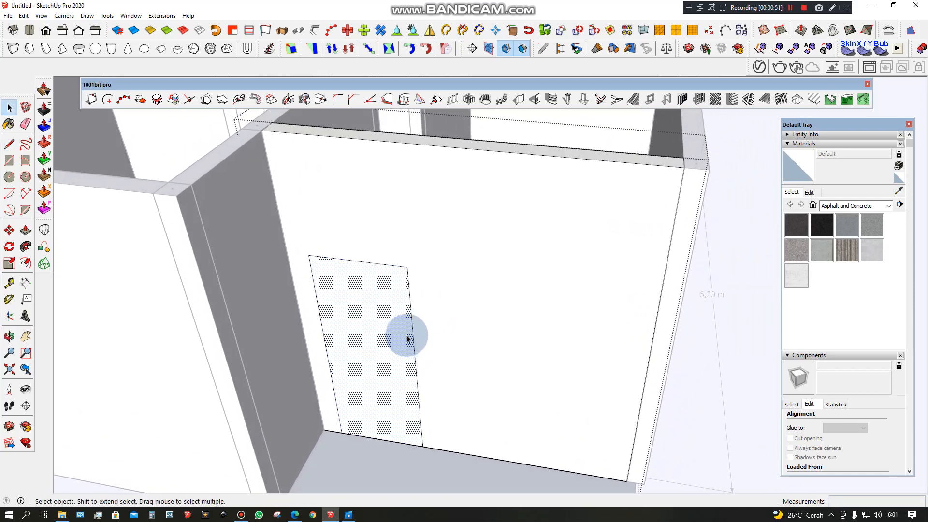
click(365, 318)
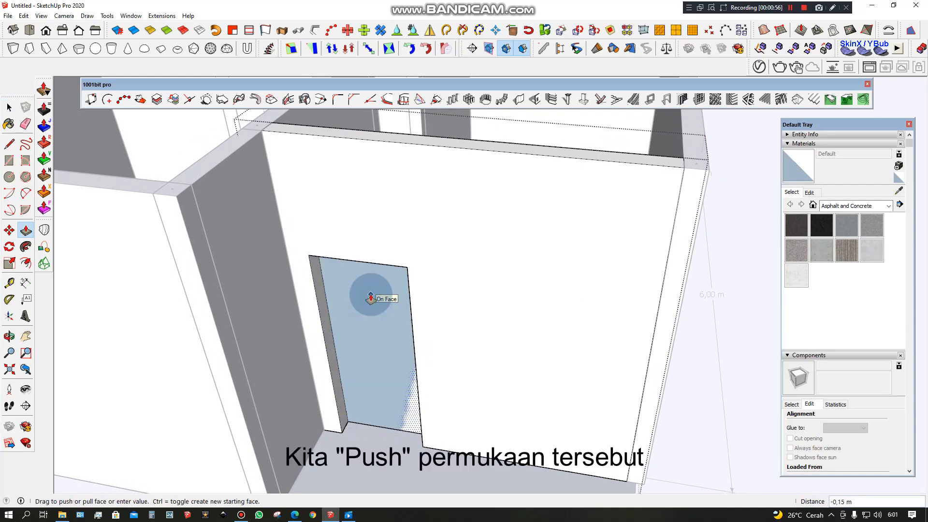
click(370, 297)
key(ctrl+z)
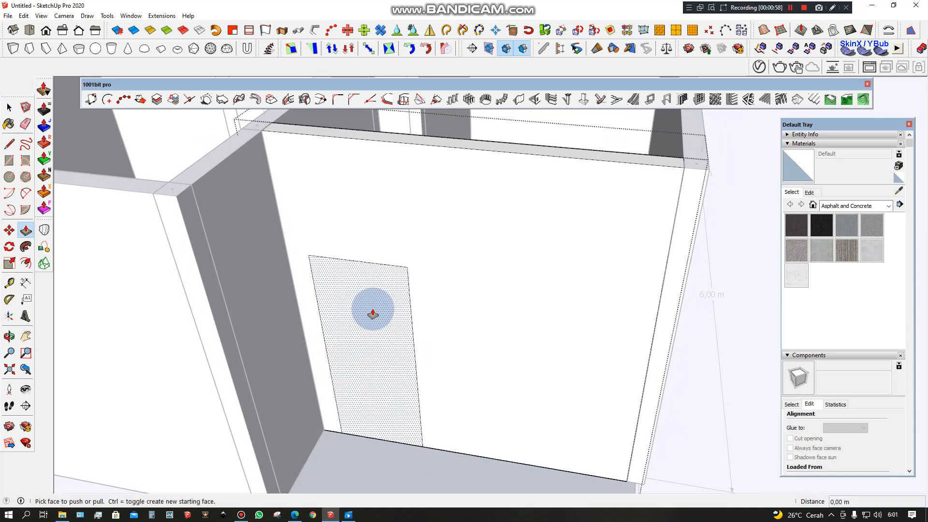
Step: Push the door face 0.15 m through the full thickness of the recessed front wall to cut the door opening
click(354, 319)
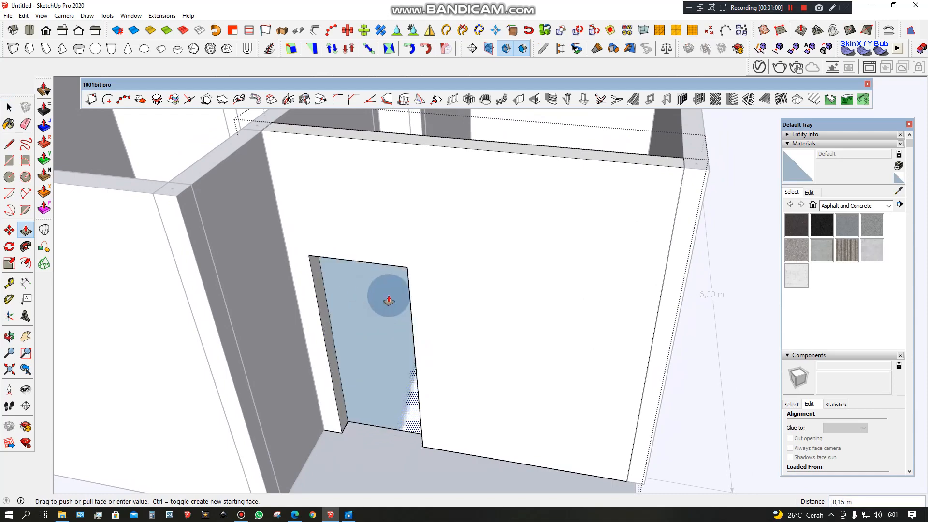
middle_drag(500, 265, 227, 271)
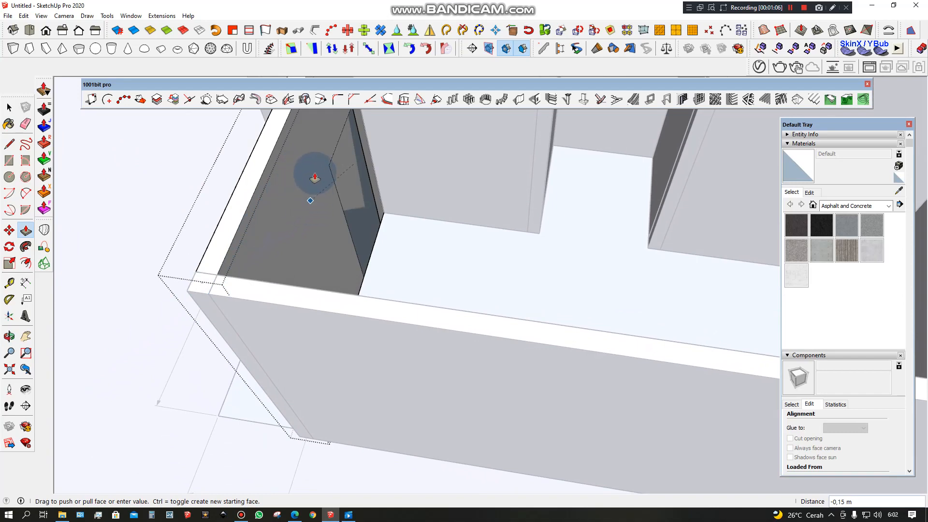
click(255, 266)
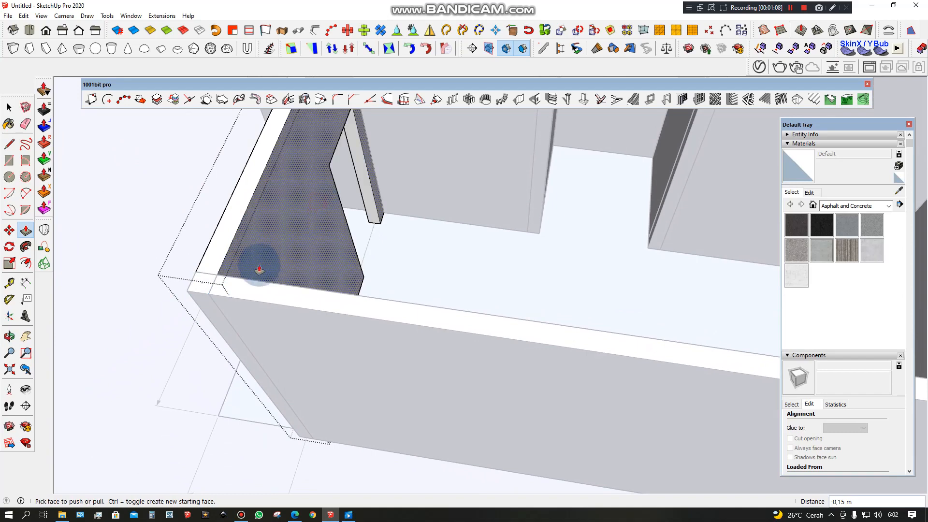
Step: Draw a window outline 0.6 m wide and 1.5 m high beside the door opening, level with the door's top edge
middle_drag(254, 265, 472, 322)
scroll(473, 323, up, 1)
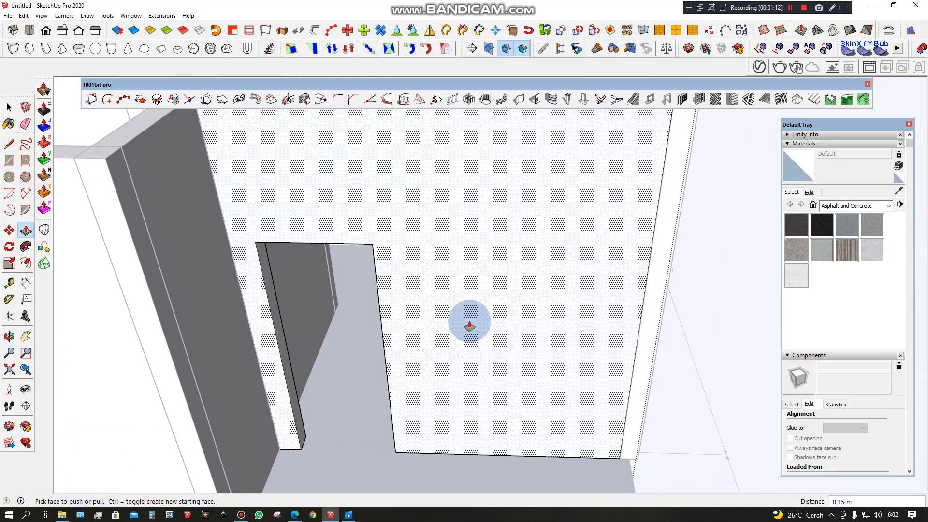
key(l)
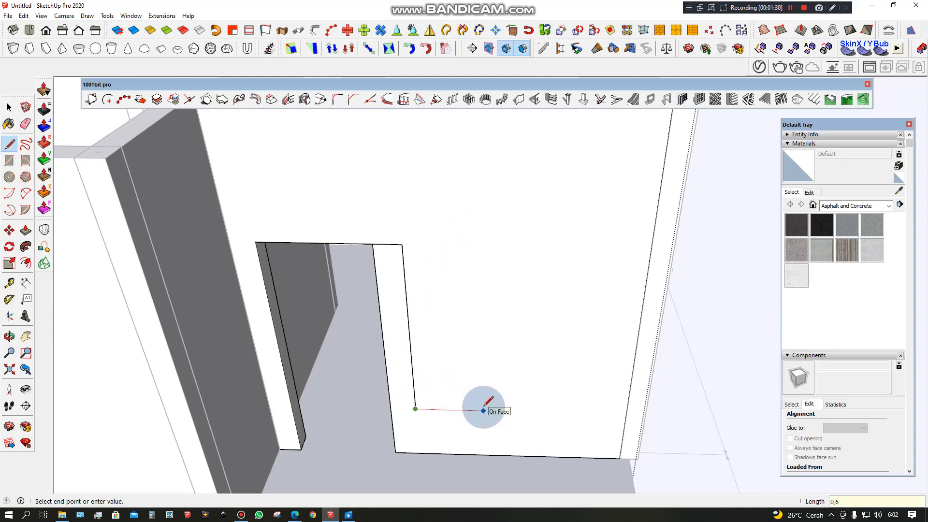
click(490, 411)
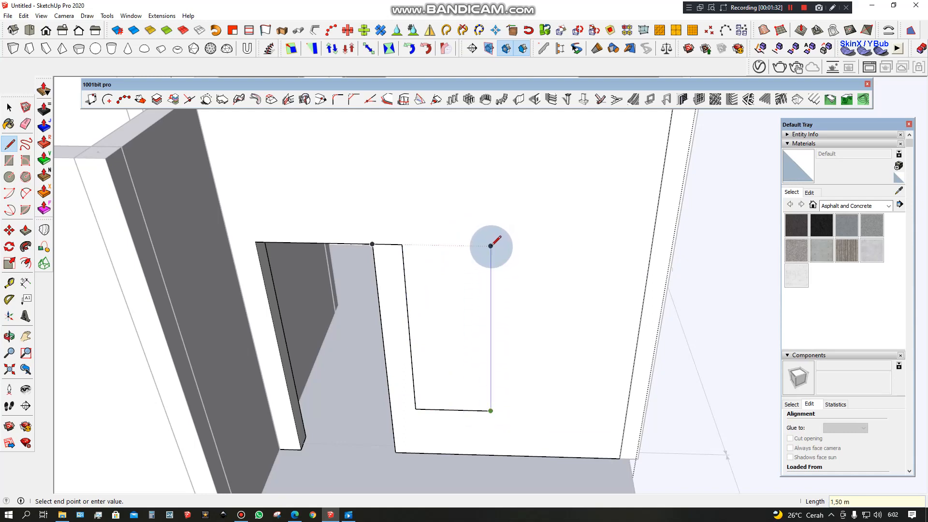
click(491, 245)
click(402, 245)
Step: Push the window face through the recessed front wall to cut the window opening beside the door
middle_drag(452, 290, 442, 335)
key(p)
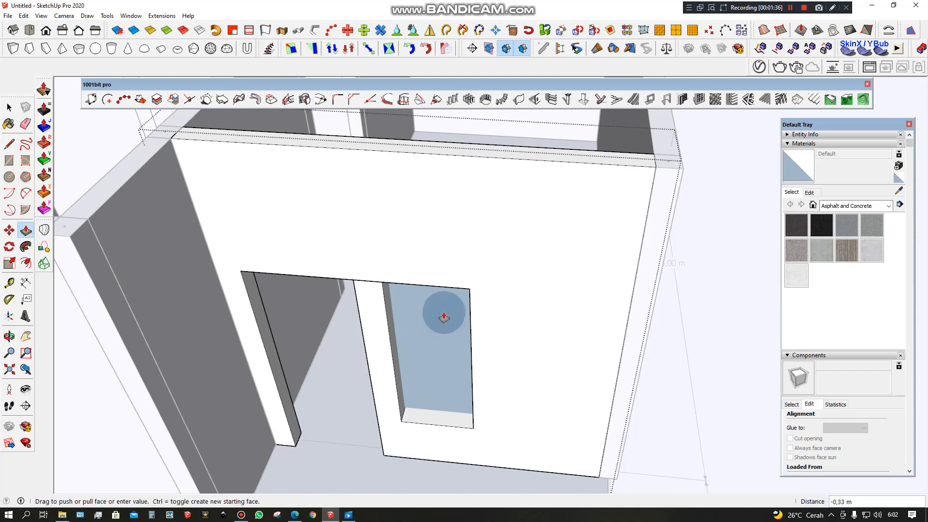
click(441, 316)
scroll(499, 316, down, 3)
key(space)
Step: Examine the new door and window openings and the remaining solid front wall from several sides
middle_drag(497, 355, 474, 317)
scroll(439, 315, down, 3)
scroll(442, 290, up, 6)
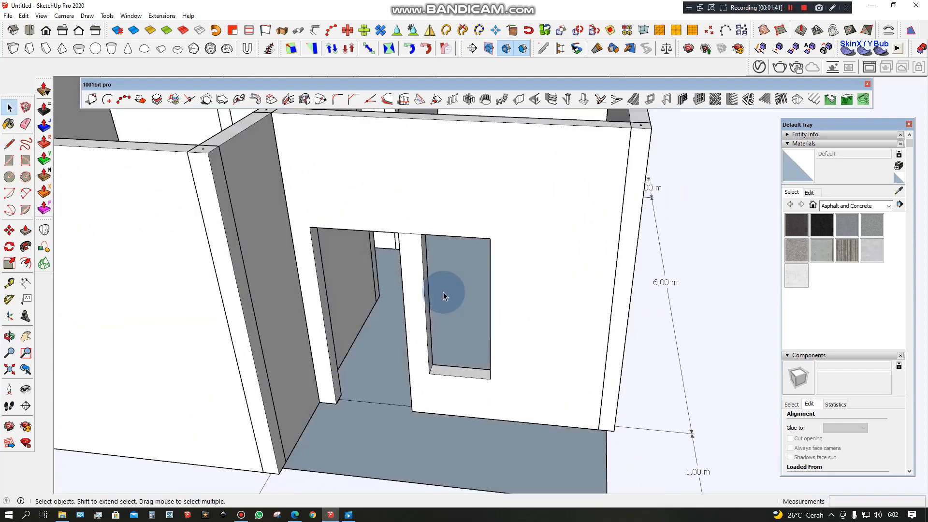
scroll(442, 292, down, 3)
middle_drag(292, 308, 331, 317)
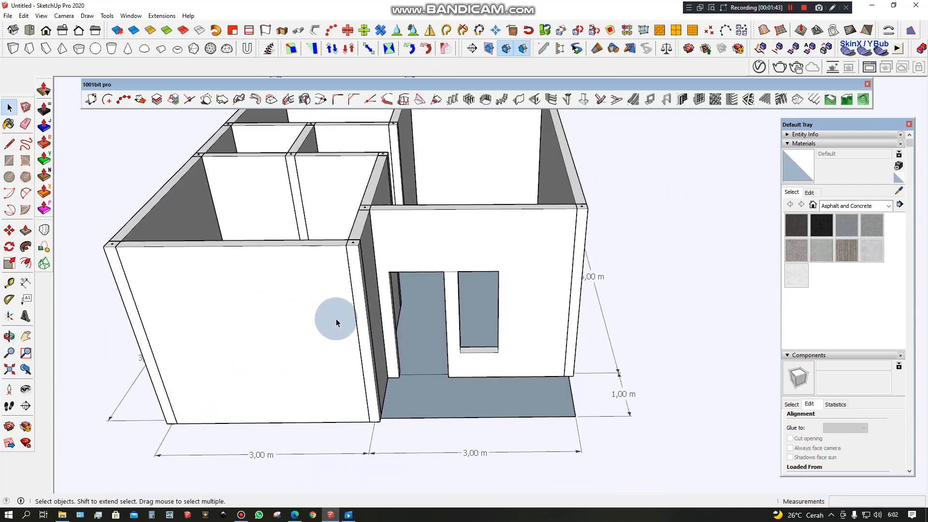
scroll(331, 350, up, 3)
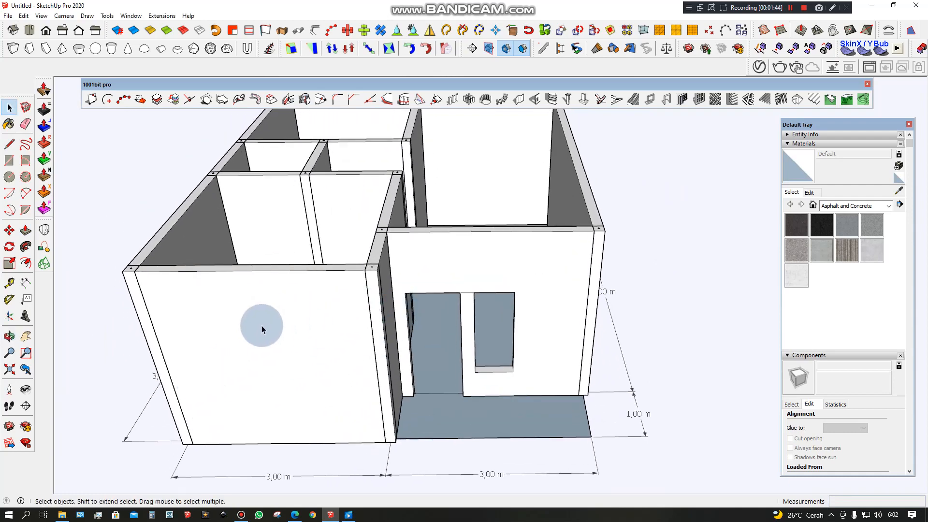
middle_drag(481, 248, 489, 290)
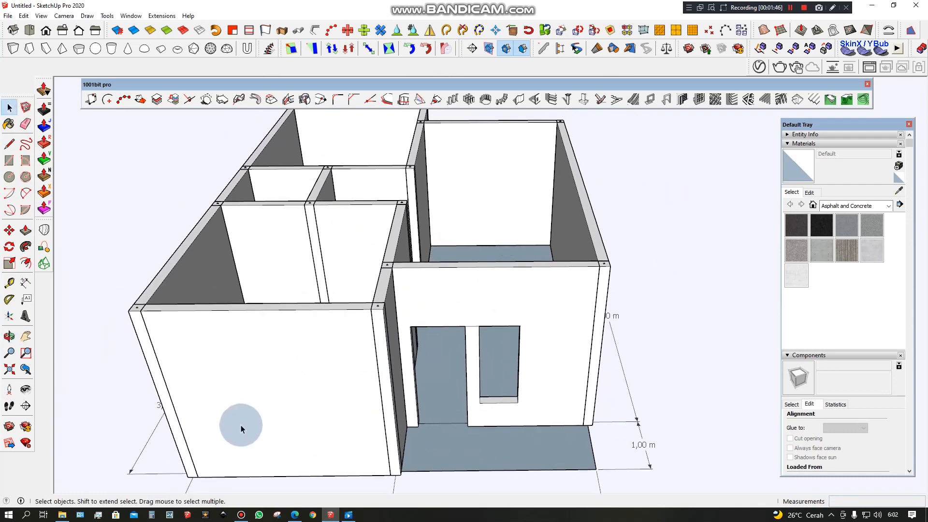
middle_drag(320, 353, 547, 314)
middle_drag(630, 304, 564, 326)
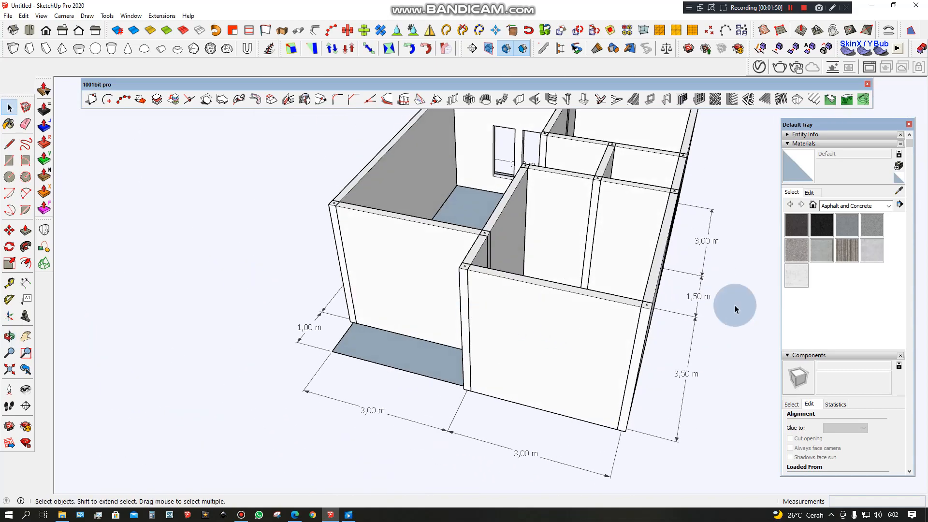
middle_drag(735, 306, 480, 285)
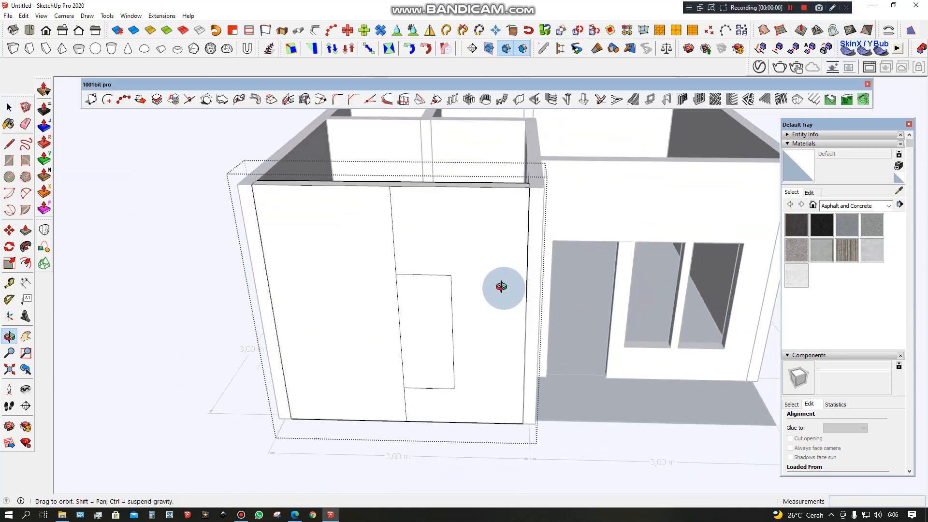
Step: Extend the window outline on the projecting front wall by 0.6 m on the other side of the vertical centre line
middle_drag(497, 283, 365, 385)
scroll(397, 310, up, 3)
key(l)
click(339, 279)
text(0,6)
click(356, 405)
click(412, 405)
Step: Erase the vertical centre line and push the window face 0.15 m through the projecting front wall to cut the opening
key(space)
click(371, 280)
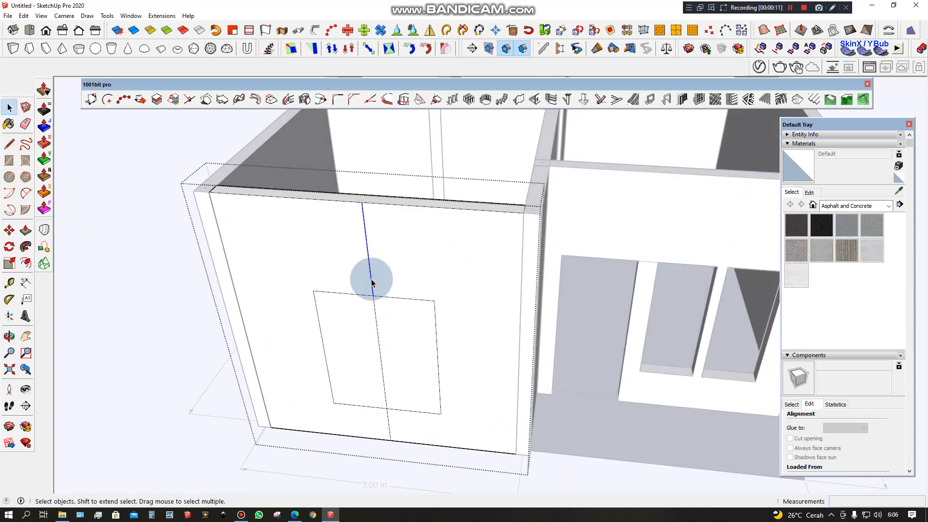
key(Delete)
key(p)
click(408, 321)
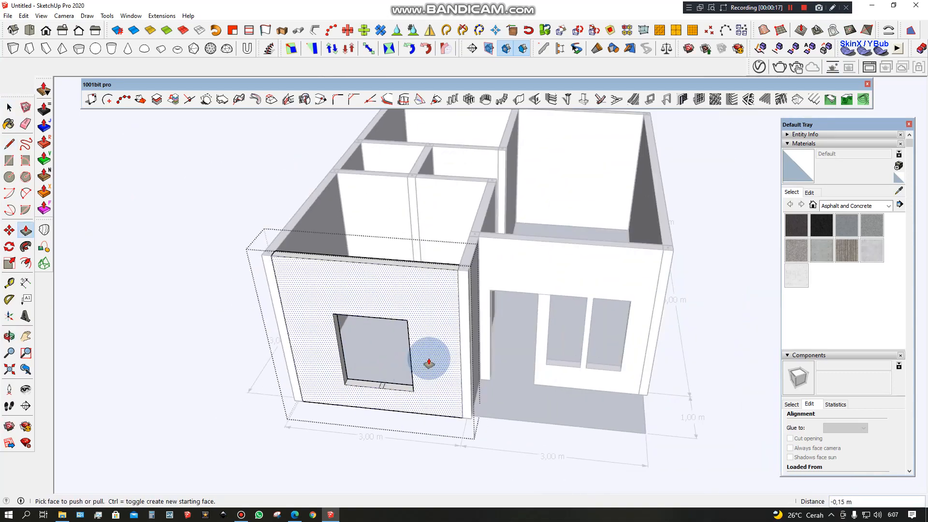
middle_drag(519, 333, 493, 313)
key(space)
click(493, 312)
Step: Open the recessed rear wall for editing and draw a door outline 2 m high and 0.9 m wide near its inner corner
scroll(512, 307, down, 4)
middle_drag(589, 287, 299, 319)
scroll(493, 373, up, 5)
double_click(508, 386)
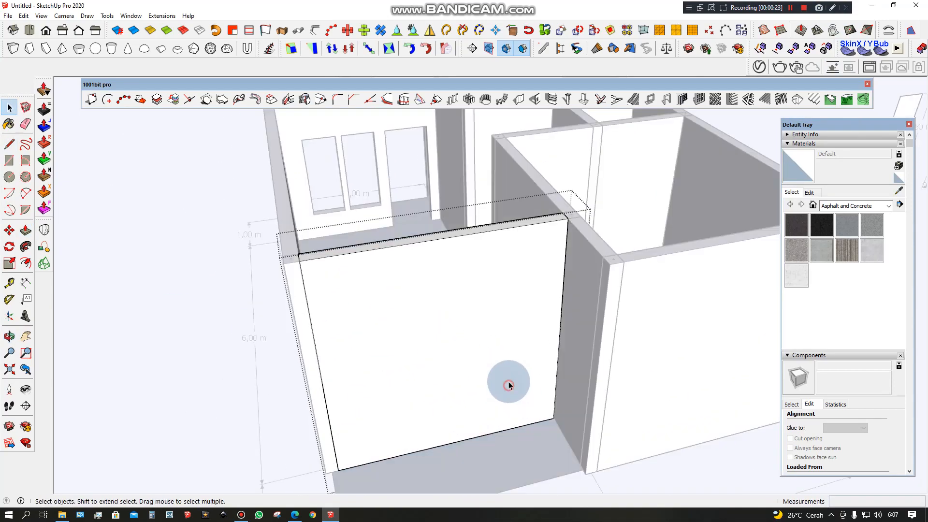
key(l)
click(544, 420)
text(2)
key(Return)
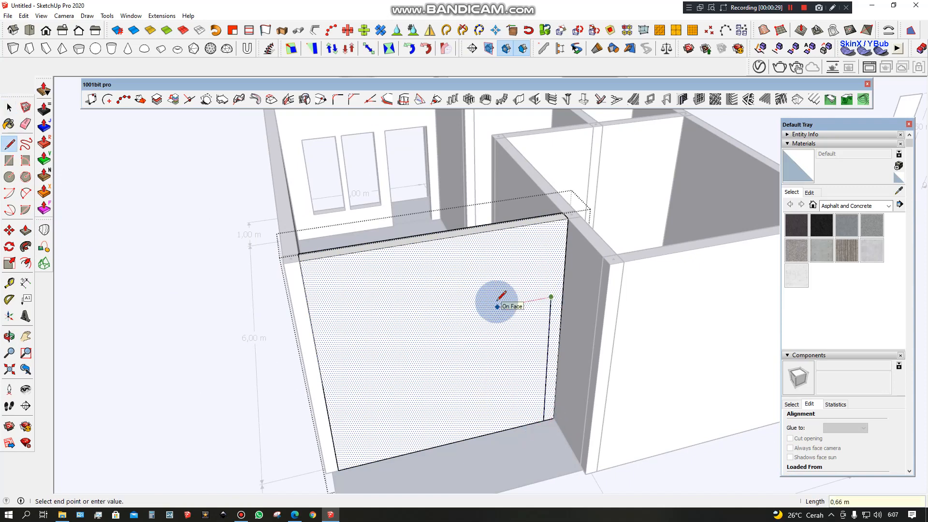
text(0,9)
key(Return)
click(489, 424)
Step: Push the door face through the recessed rear wall to cut the doorway
middle_drag(490, 425, 498, 362)
key(p)
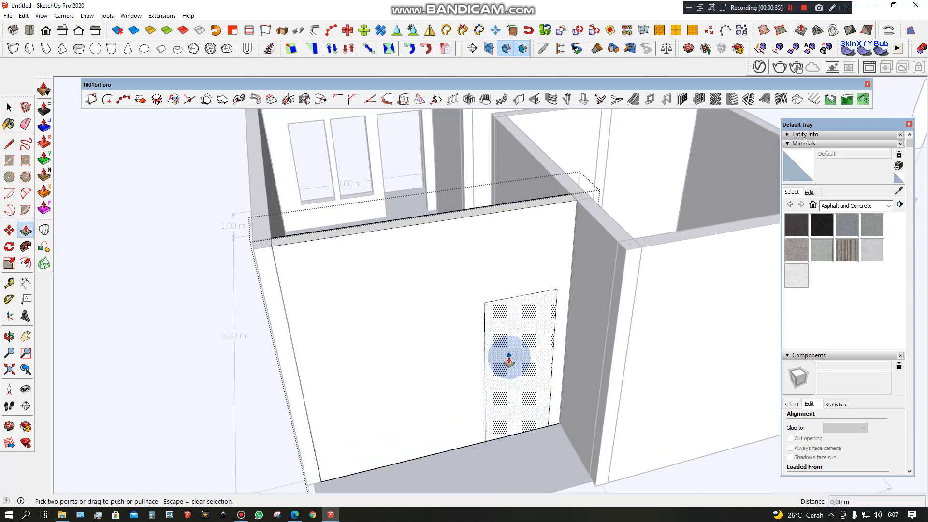
click(497, 349)
Step: Draw a 1.5 m high window outline beside the rear doorway, level with the door head
key(l)
click(466, 306)
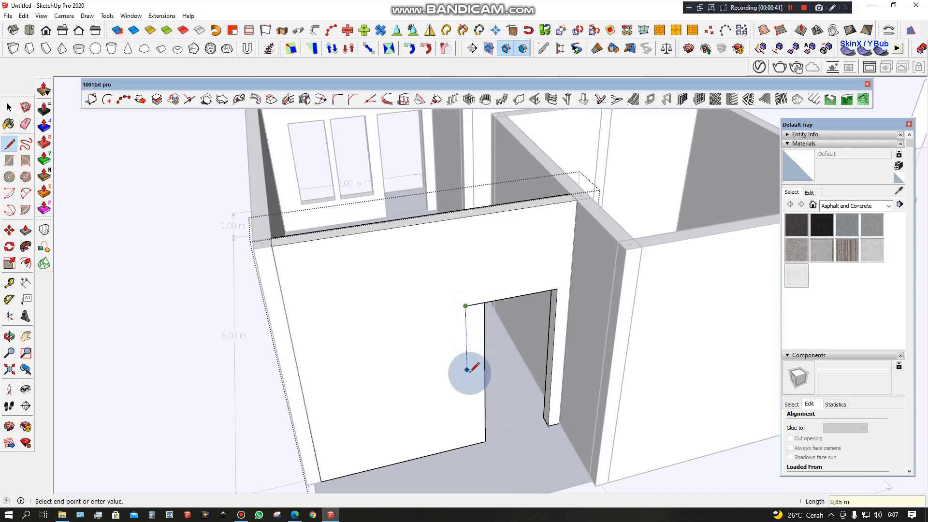
text(1,5)
key(Return)
click(416, 427)
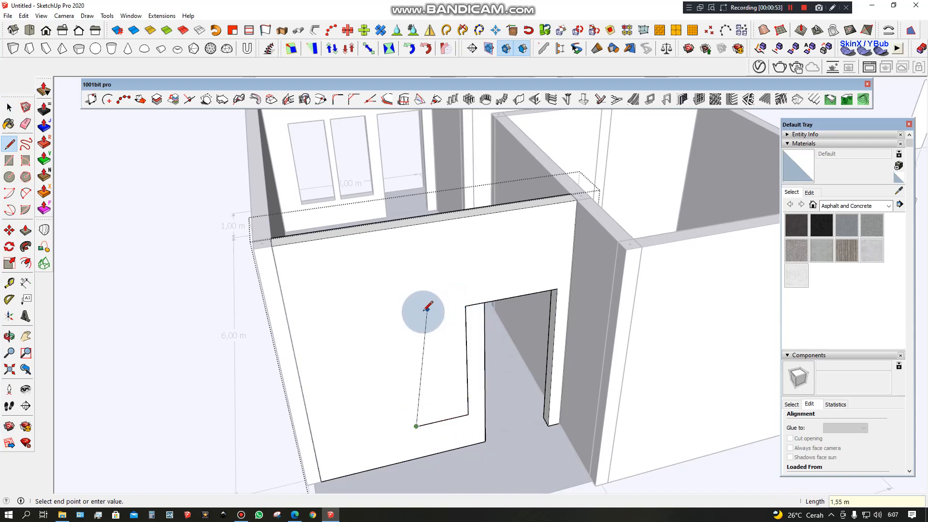
click(407, 317)
click(466, 306)
Step: Delete the leftover line between window and door, and push the window face through the recessed rear wall
key(space)
click(473, 305)
key(Delete)
key(p)
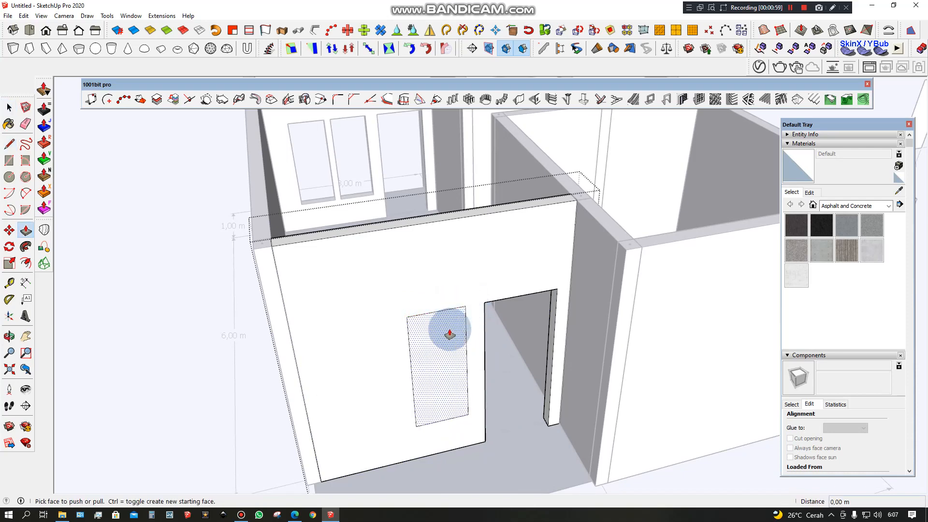
click(450, 330)
click(449, 321)
Step: Open the projecting rear wall for editing and draw a vertical centre line from its upper to its lower edge
key(space)
scroll(466, 352, down, 5)
scroll(662, 360, up, 4)
double_click(664, 359)
key(l)
click(625, 194)
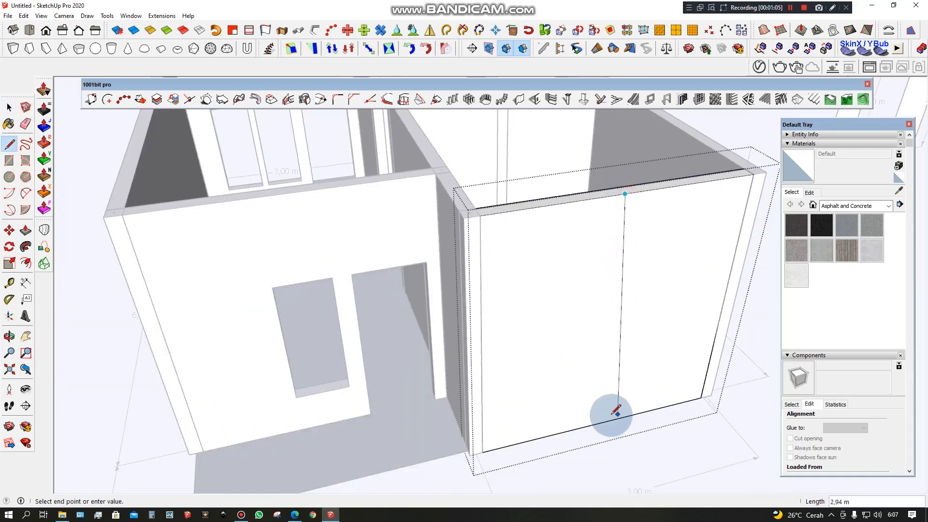
click(597, 424)
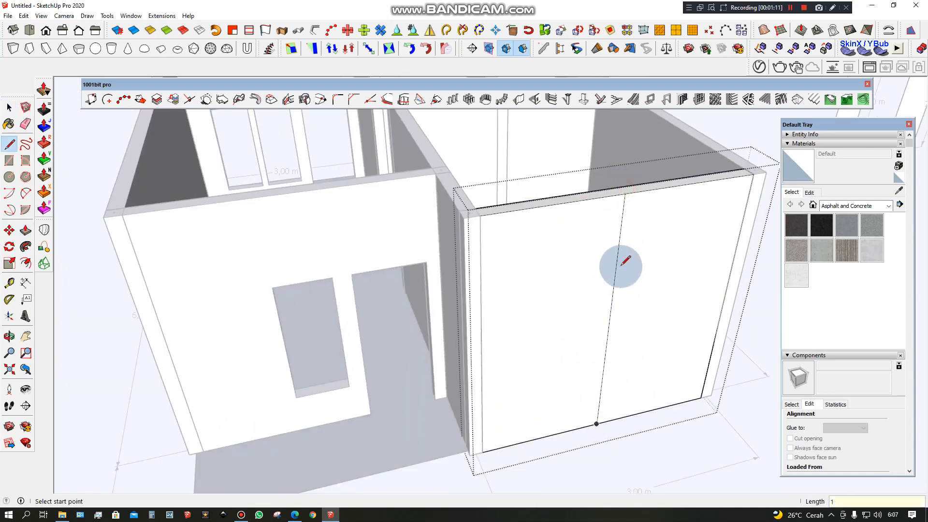
Step: Outline half of the window against the centre line of the projecting rear wall and copy it to the other side
click(614, 283)
click(665, 273)
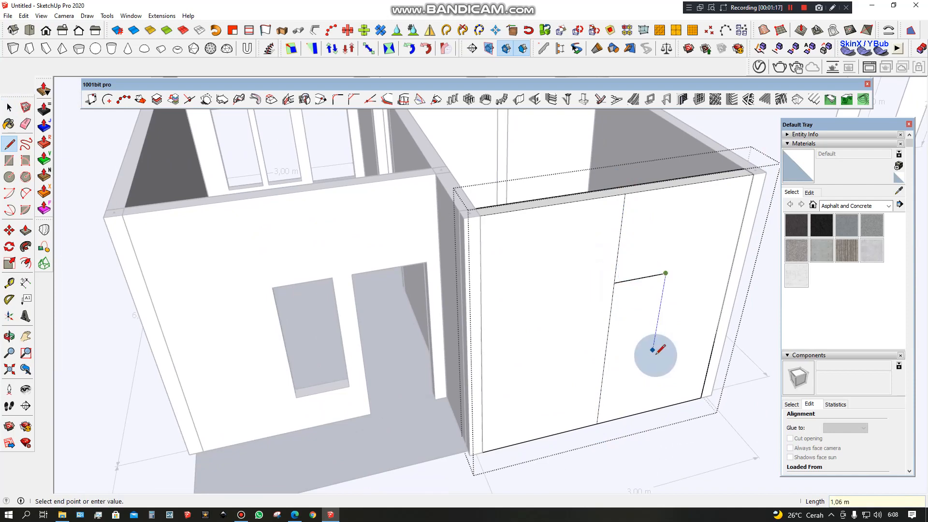
click(647, 382)
click(601, 392)
key(space)
key(m)
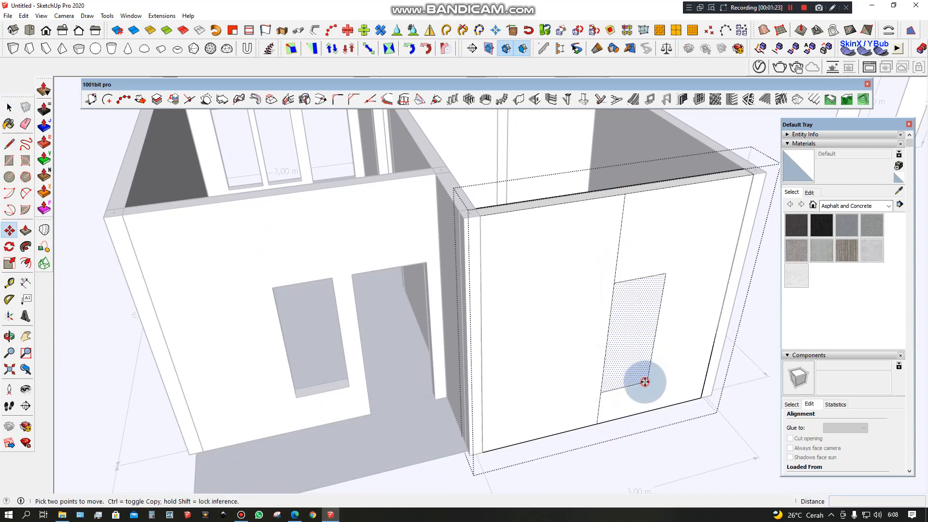
click(647, 381)
Step: Push both window halves through the projecting rear wall and erase the centre line to leave one opening
key(space)
key(p)
click(582, 324)
click(580, 310)
click(626, 321)
click(616, 298)
key(space)
click(619, 241)
key(Delete)
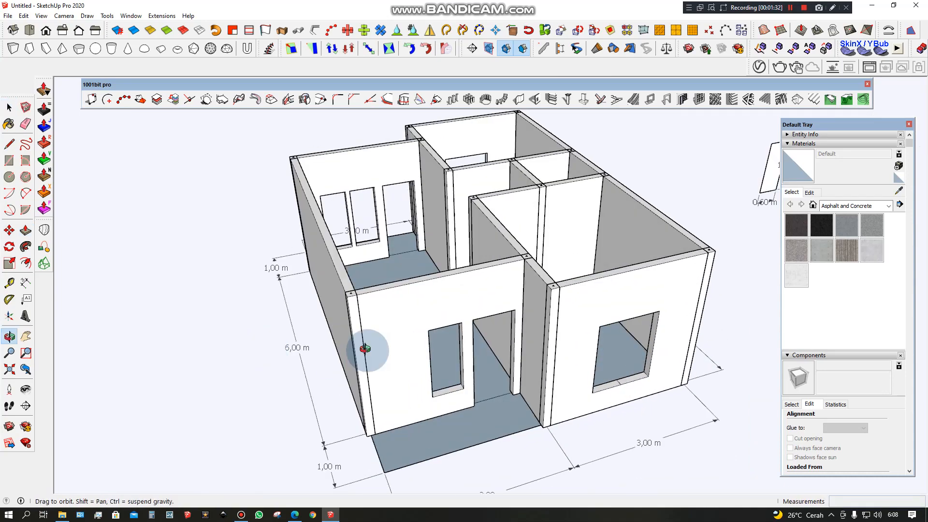
Step: Draw a 2 m high door outline on one room's inner wall, near the corridor corner, and push it through
middle_drag(369, 348, 419, 286)
scroll(419, 285, up, 5)
key(l)
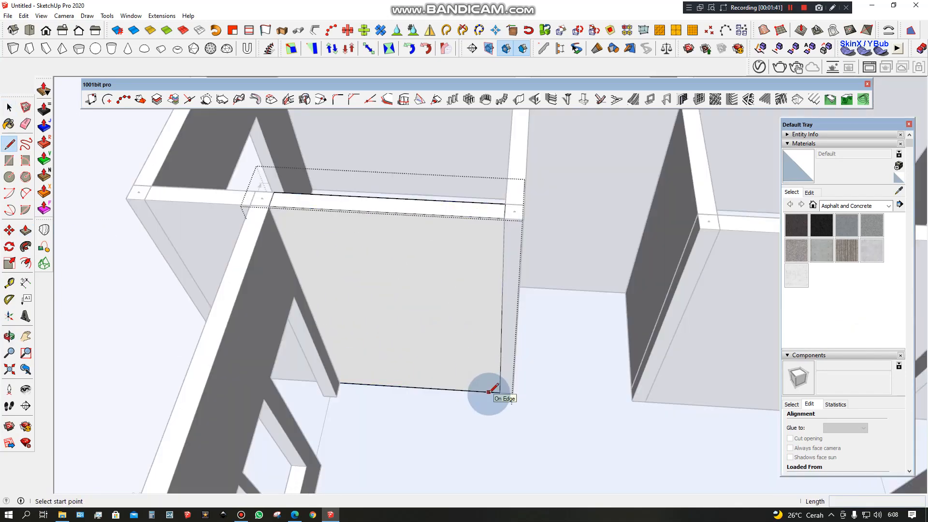
click(489, 392)
text(2)
key(Return)
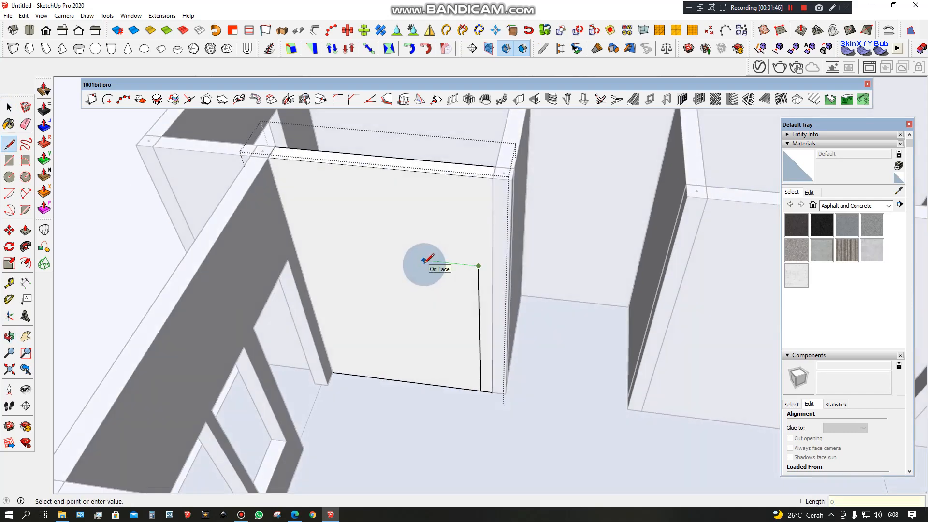
click(394, 260)
click(408, 383)
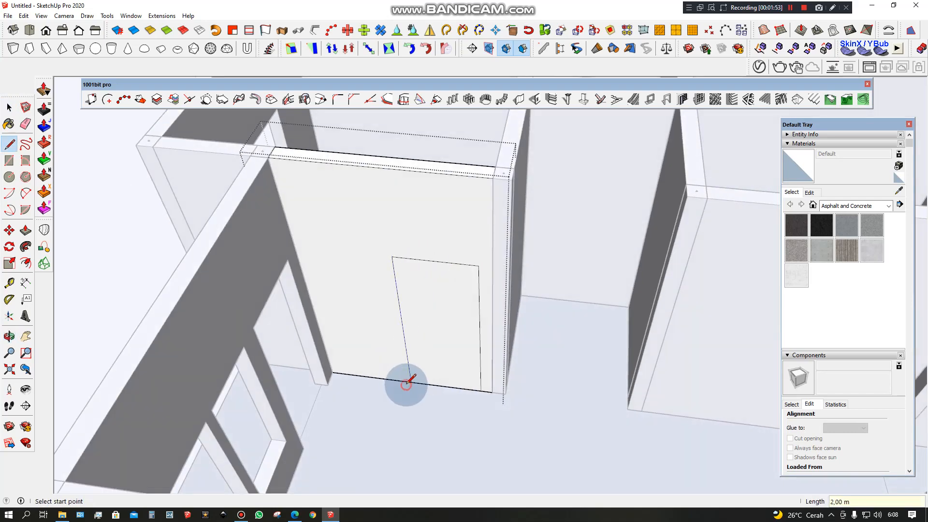
key(p)
click(429, 311)
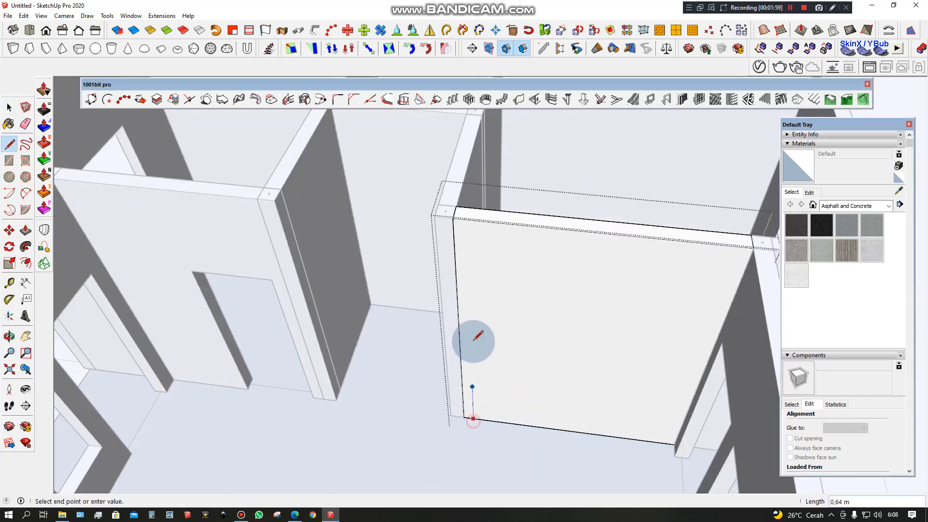
Step: Outline a 2 m high door on the inner wall across the corridor and push it through to cut the opening
click(469, 302)
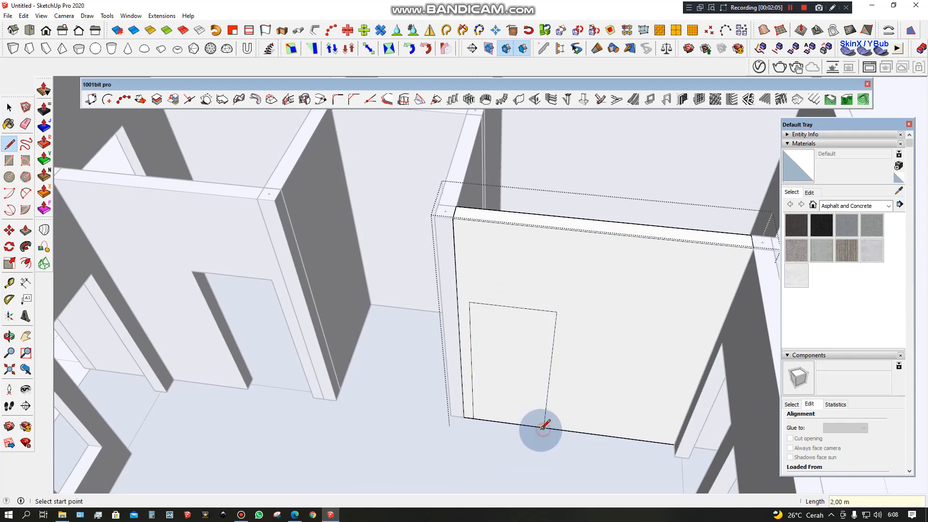
key(p)
click(508, 352)
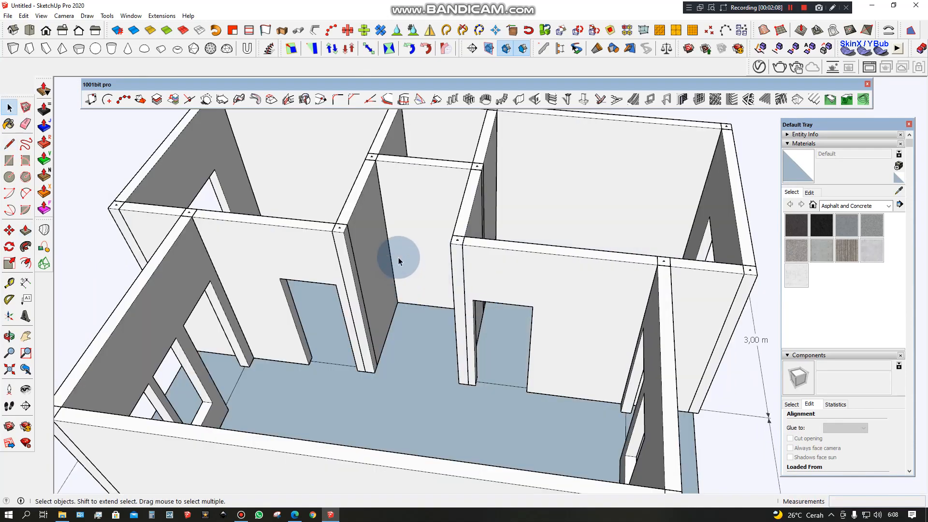
Step: Draw a door outline on the short wall at the end of the corridor and select its face for moving
scroll(398, 259, up, 5)
key(l)
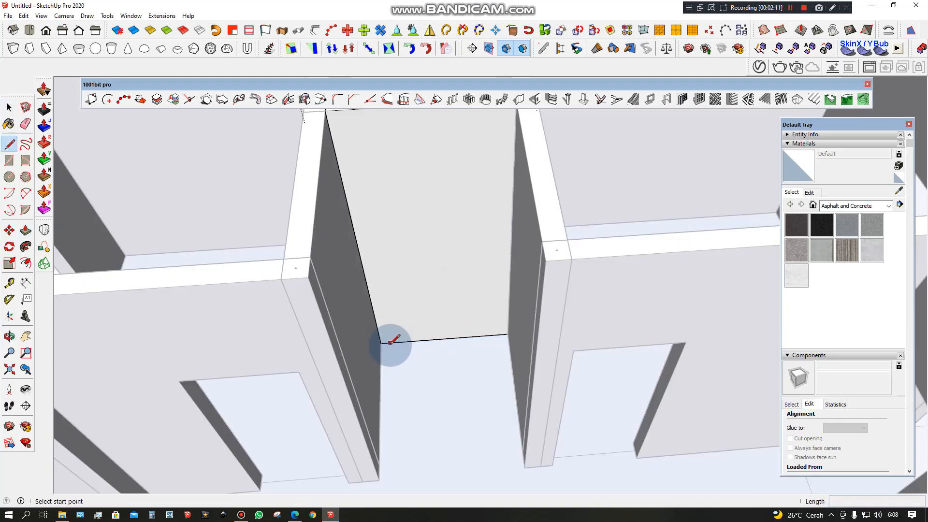
click(389, 343)
click(361, 210)
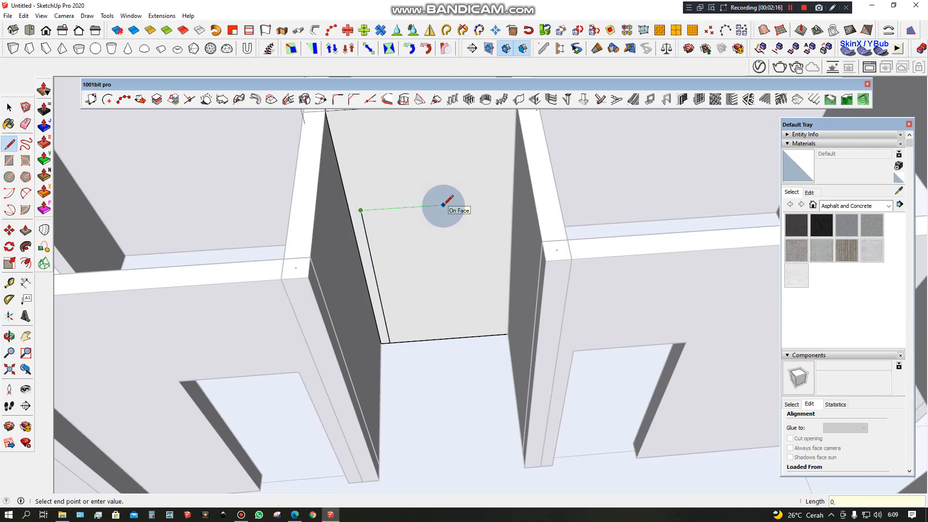
click(459, 205)
click(463, 334)
key(space)
click(439, 315)
key(m)
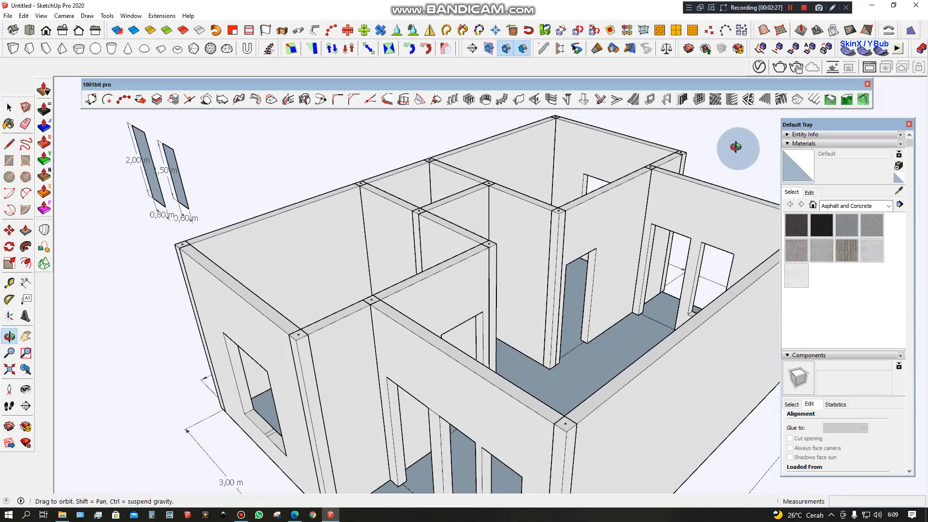
Step: Examine the finished door and window openings of the house from several sides
drag(730, 145, 604, 377)
key(space)
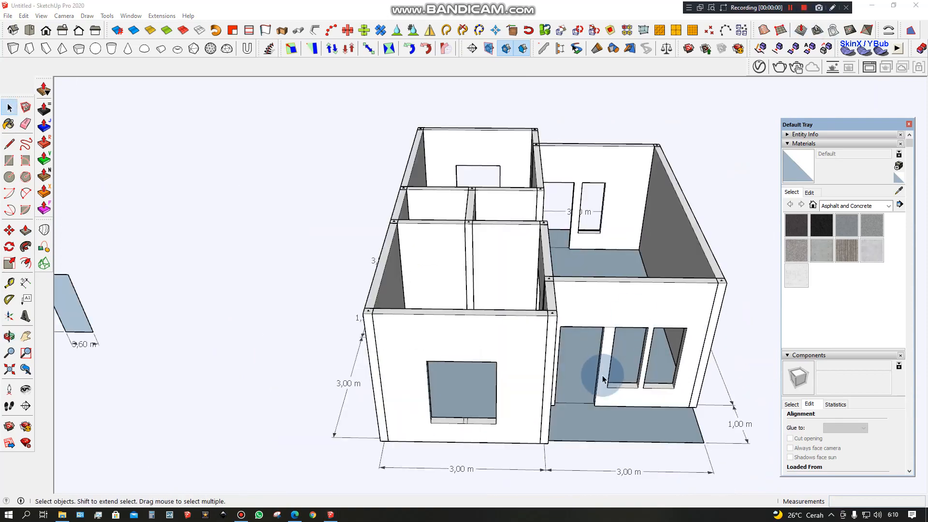
middle_drag(599, 372, 588, 355)
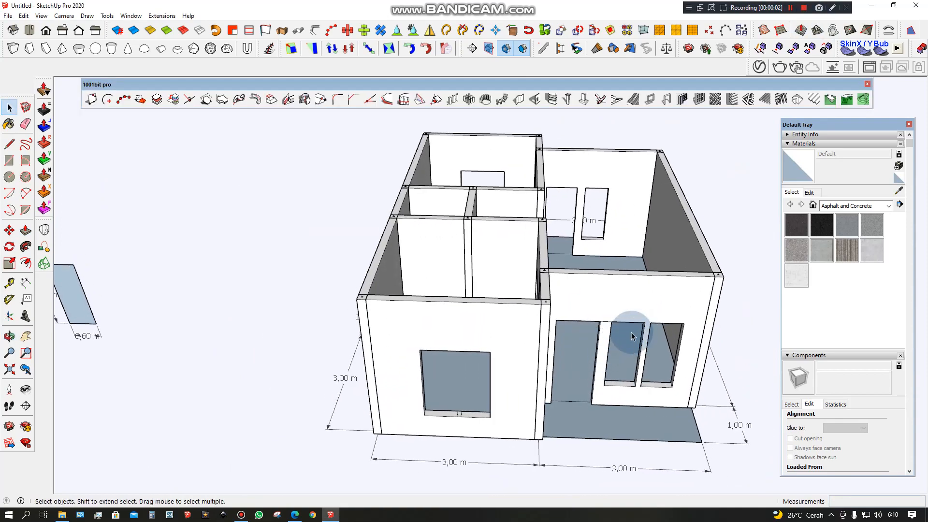
middle_drag(631, 332, 571, 334)
scroll(576, 374, up, 2)
middle_drag(491, 308, 747, 247)
scroll(590, 325, down, 2)
scroll(582, 334, up, 2)
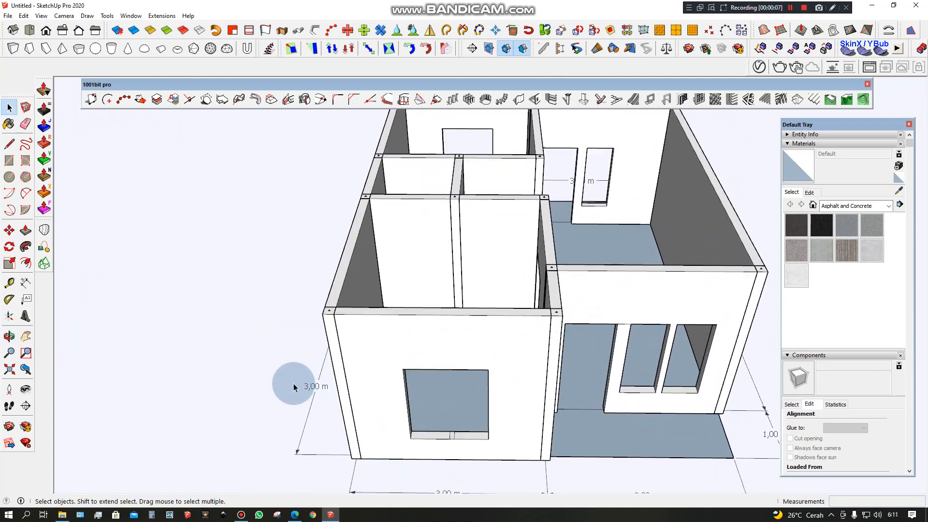
Step: Create a rectangular 1001bit door frame on the 0.80 × 2.00 m reference face, with 0.15 m depth, 0.05 m width and back location
middle_drag(300, 383, 544, 364)
scroll(488, 323, up, 4)
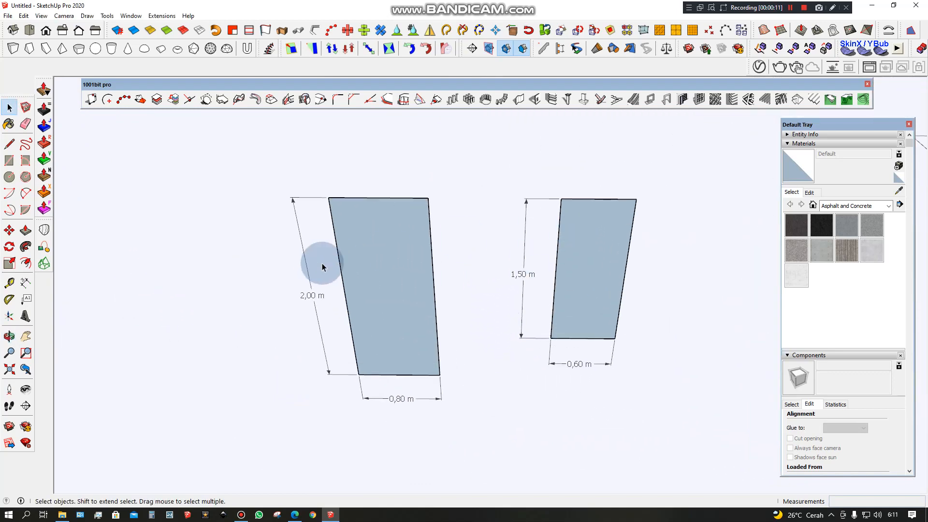
click(399, 262)
scroll(439, 279, down, 2)
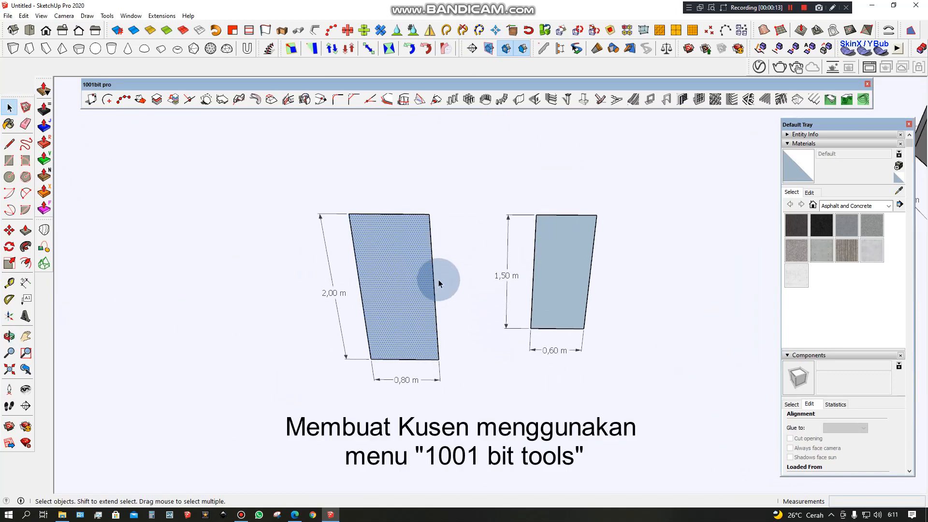
scroll(414, 257, up, 2)
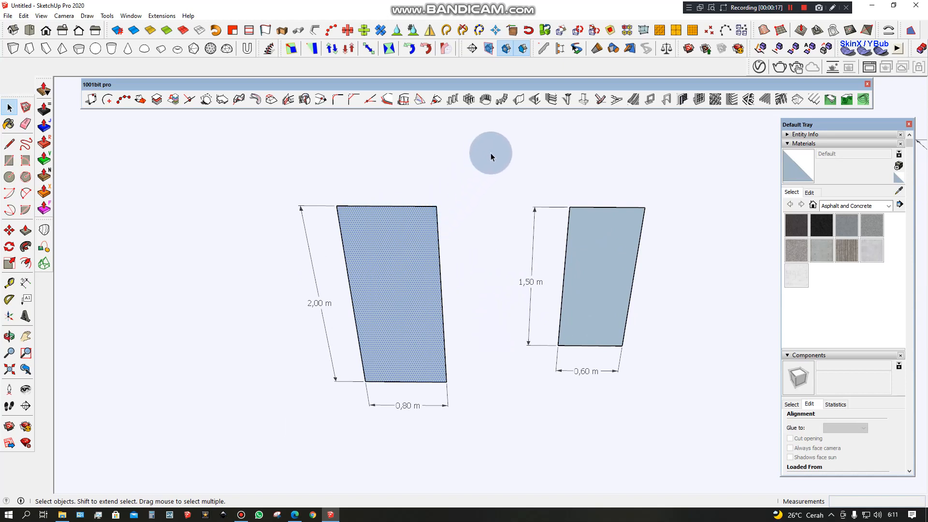
click(667, 100)
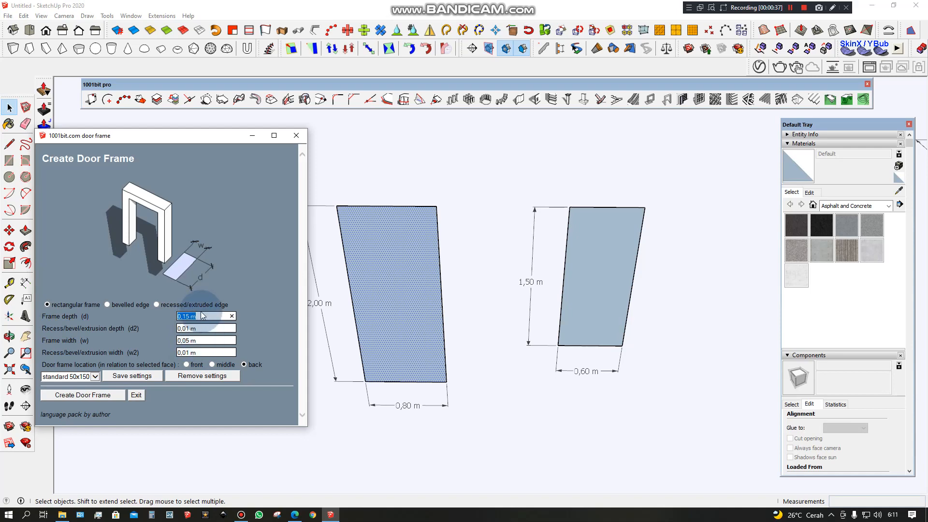
click(202, 341)
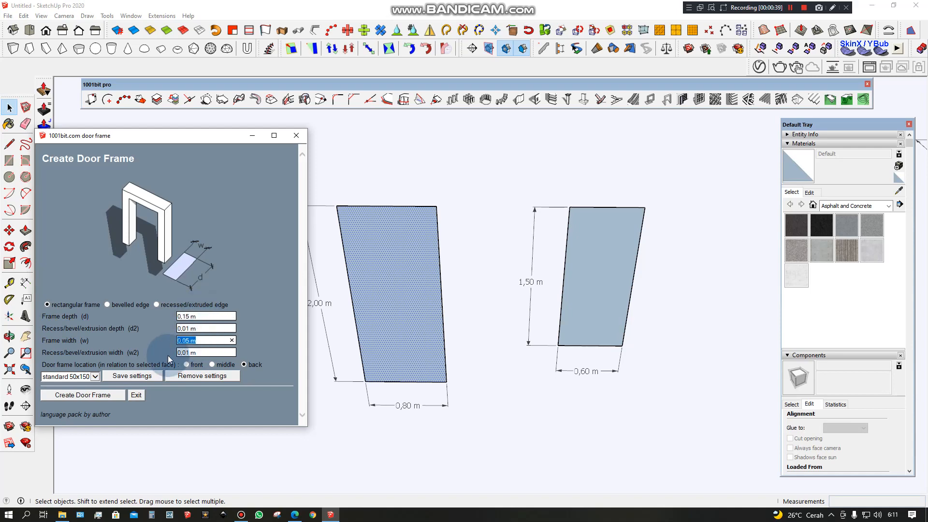
click(85, 395)
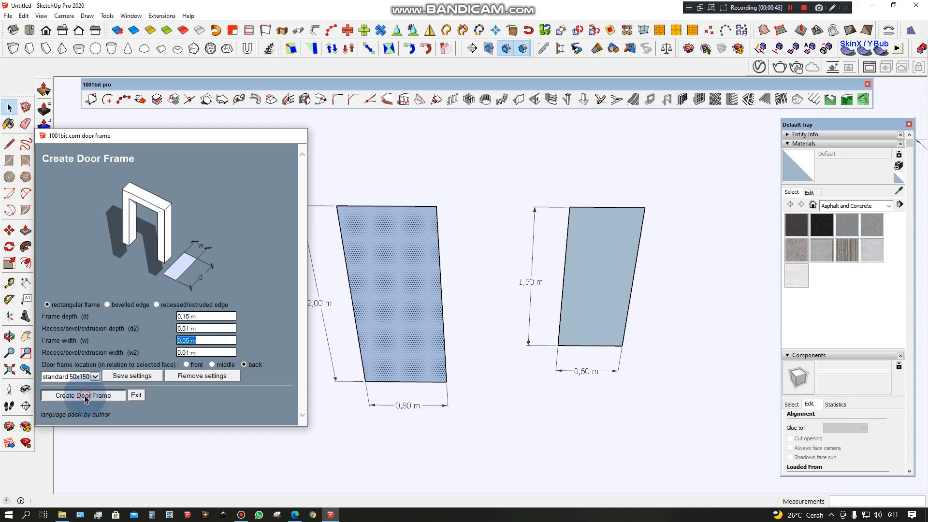
scroll(415, 338, up, 2)
scroll(415, 338, down, 3)
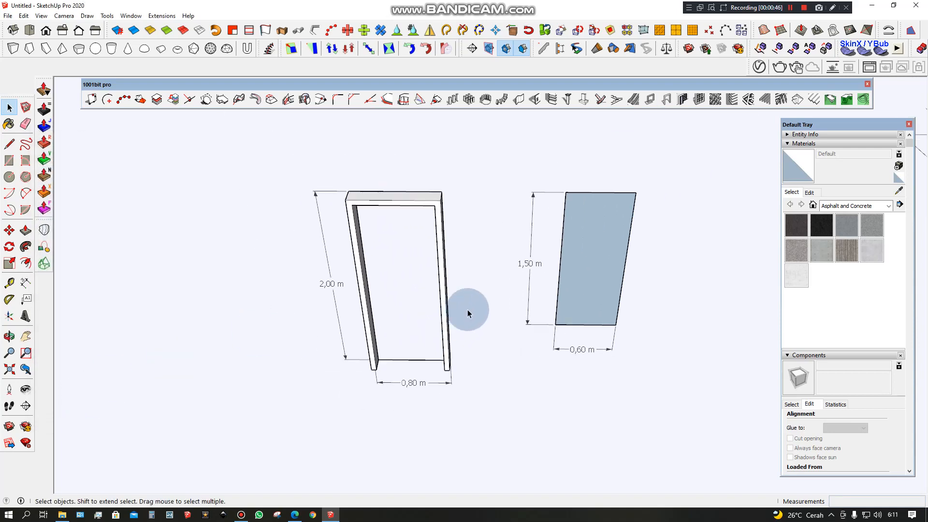
Step: Create a rectangular 1001bit window frame on the 0.60 × 1.50 m face, with 0.15 m depth, 0.05 m width and middle location
scroll(611, 235, up, 1)
shift+middle_drag(604, 229, 540, 237)
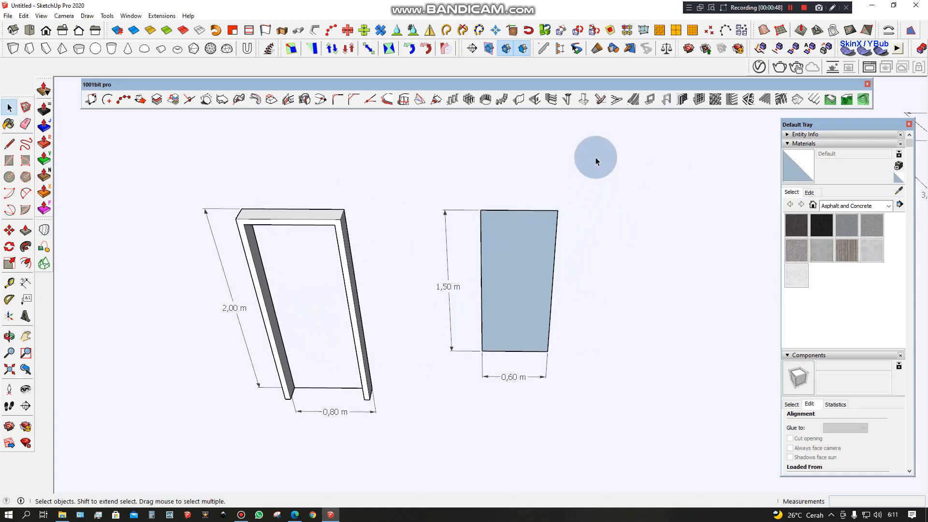
click(652, 99)
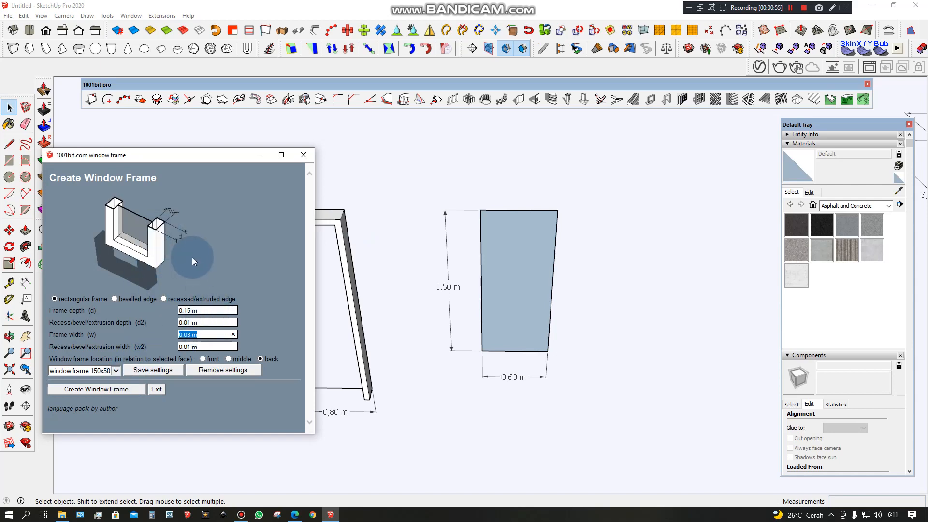
click(202, 311)
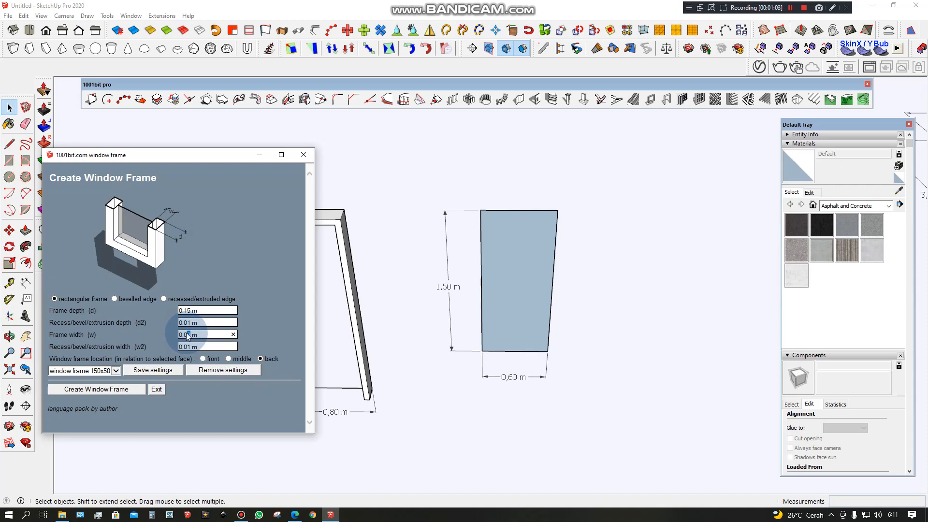
click(193, 310)
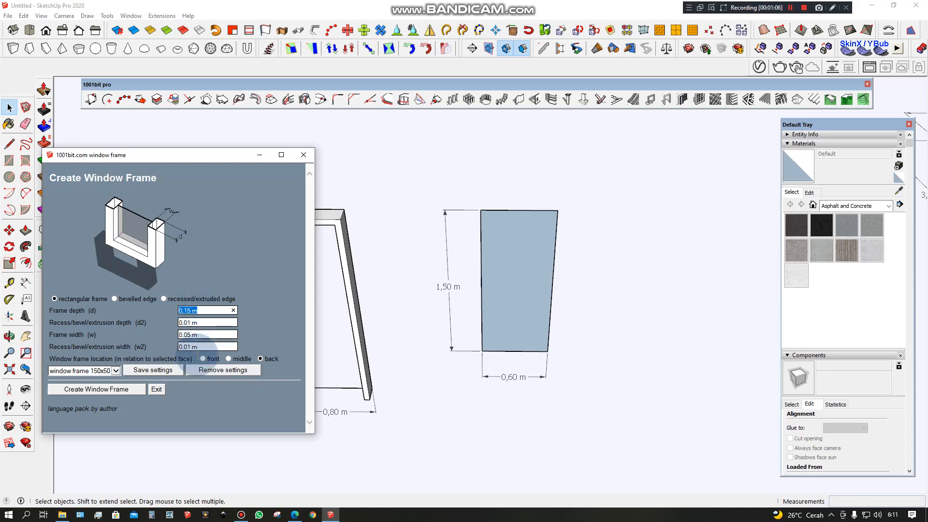
click(192, 335)
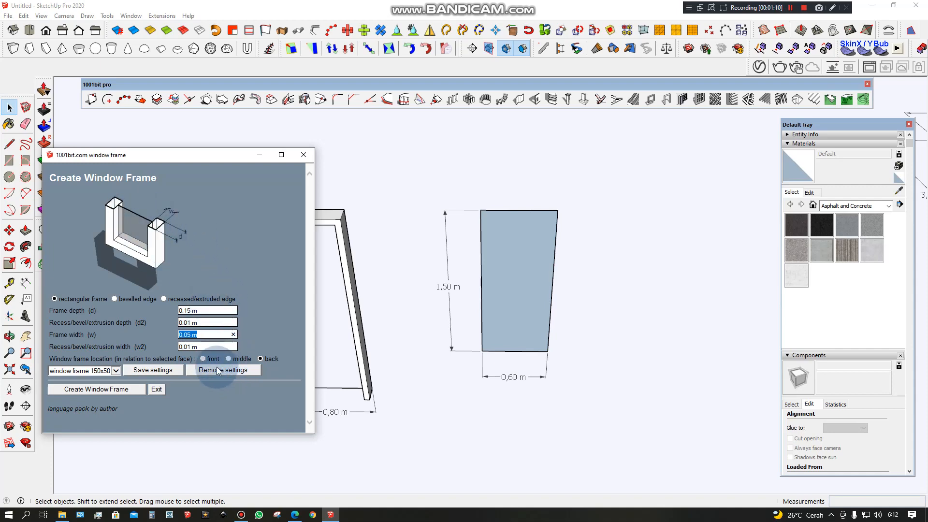
click(229, 359)
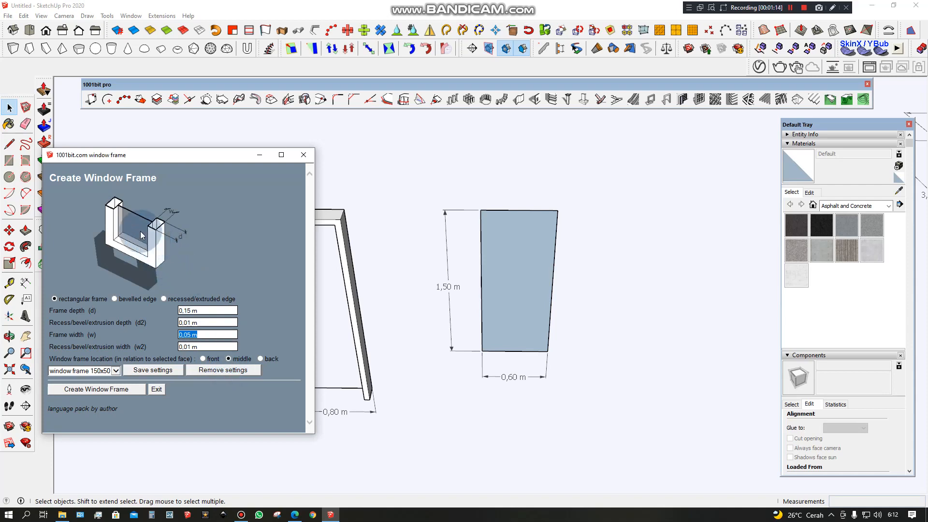
click(126, 390)
click(501, 223)
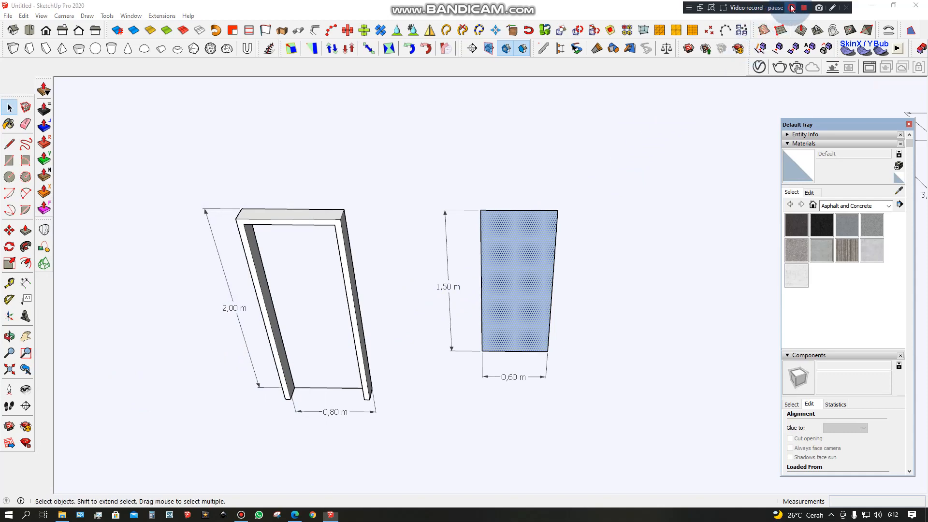
Step: Examine the new window frame and the door frame beside it from several angles
scroll(587, 278, down, 2)
scroll(585, 276, up, 3)
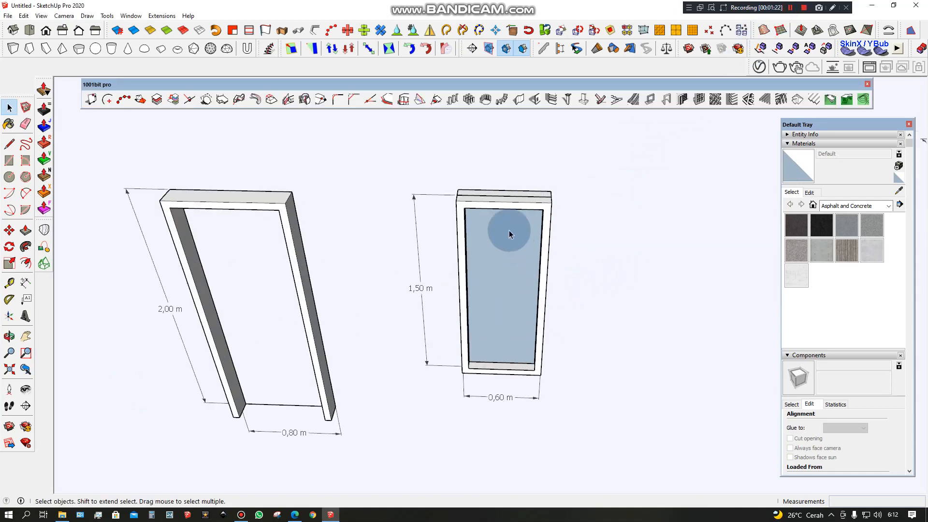
scroll(509, 231, up, 1)
scroll(527, 253, down, 2)
middle_drag(545, 312, 475, 302)
scroll(492, 265, up, 1)
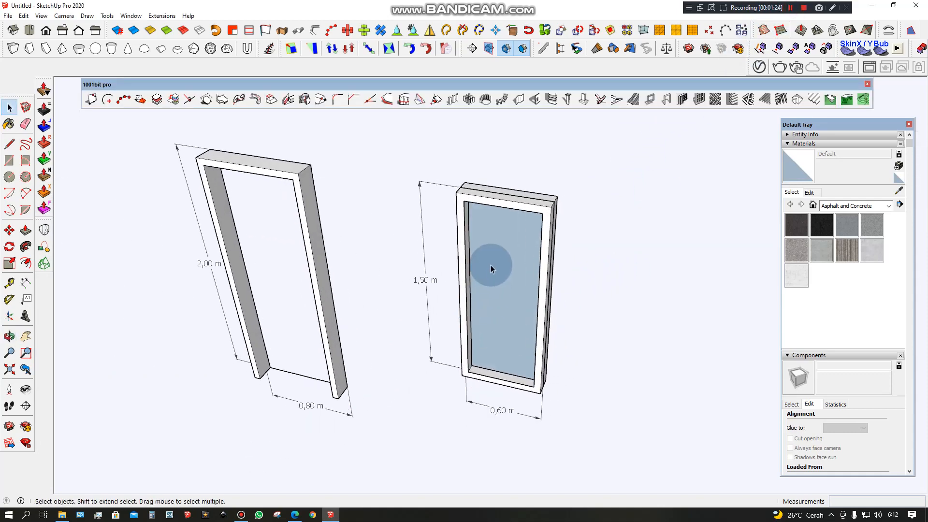
scroll(491, 265, down, 1)
click(500, 269)
scroll(547, 332, down, 2)
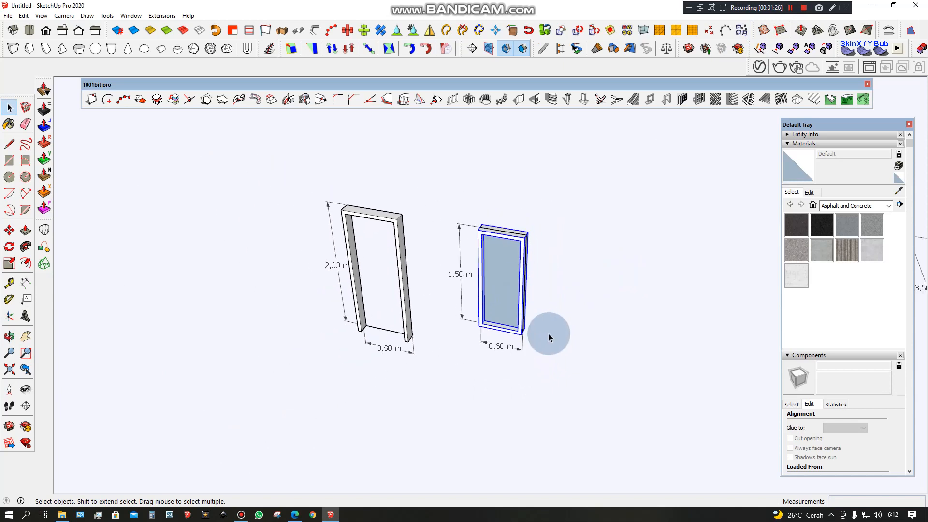
scroll(477, 290, up, 2)
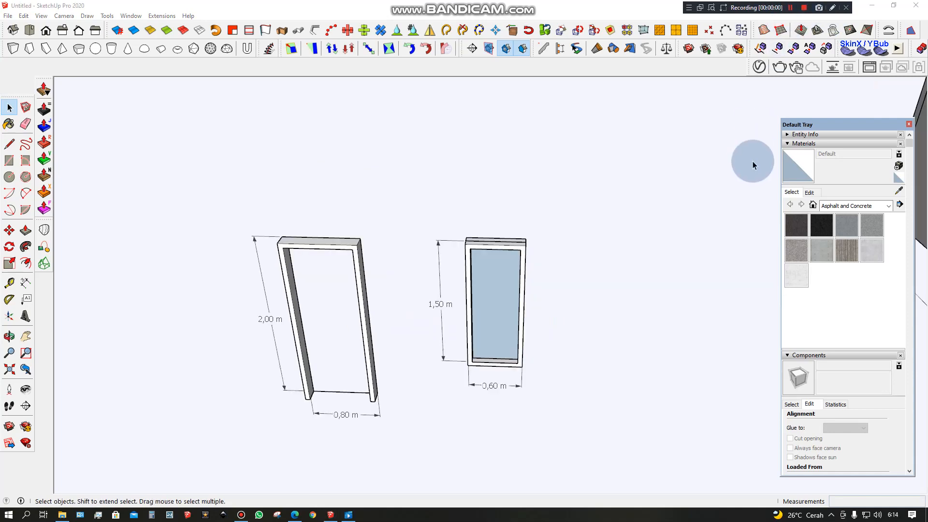
Step: Paint the door frame and the window frame with Wood Veneer 01 from the Wood materials
scroll(348, 335, up, 2)
click(345, 257)
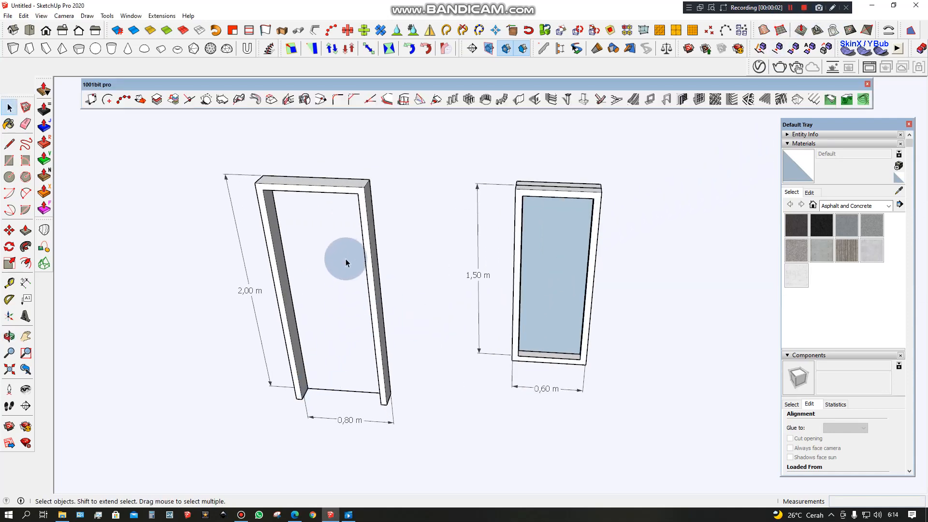
click(574, 215)
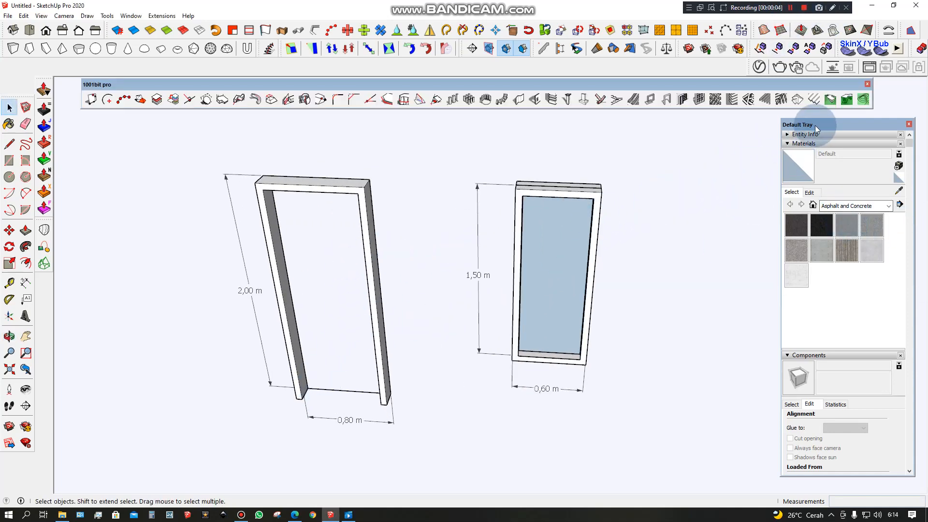
drag(815, 126, 809, 123)
click(790, 228)
click(840, 189)
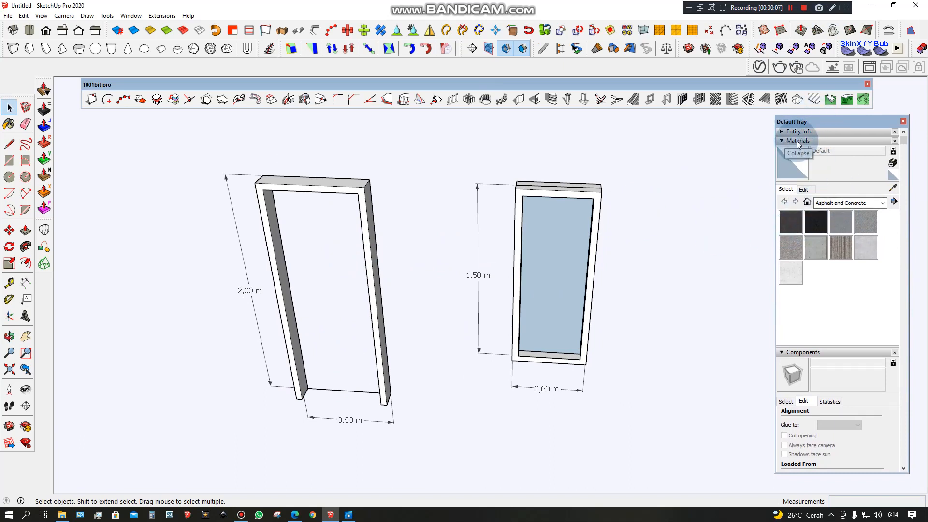
click(828, 202)
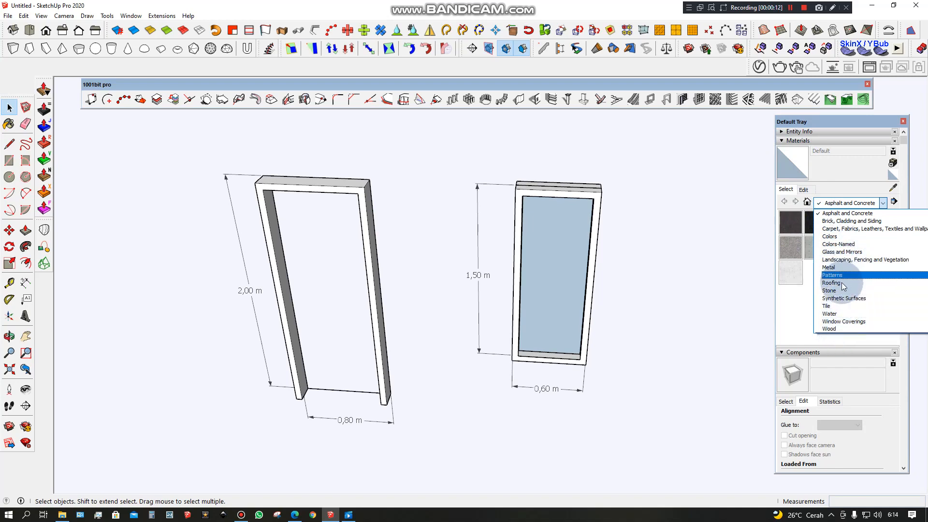
click(845, 328)
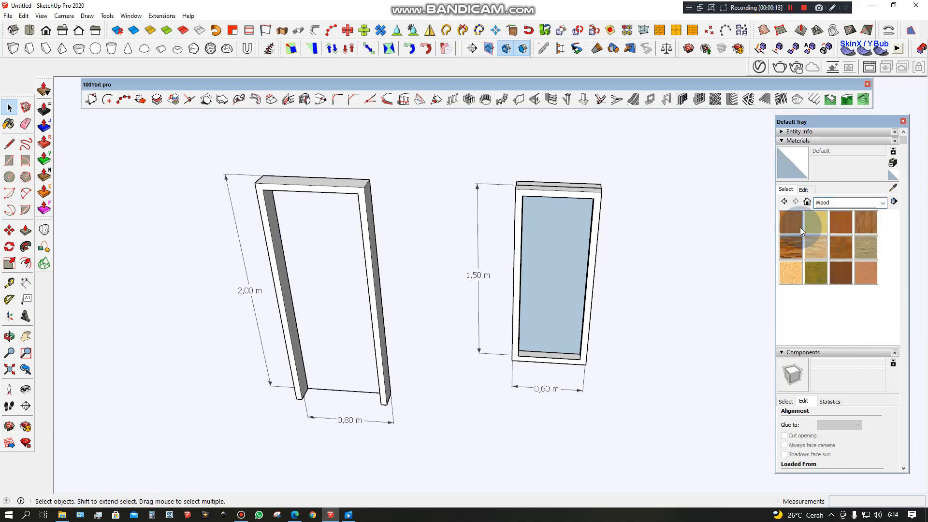
click(840, 274)
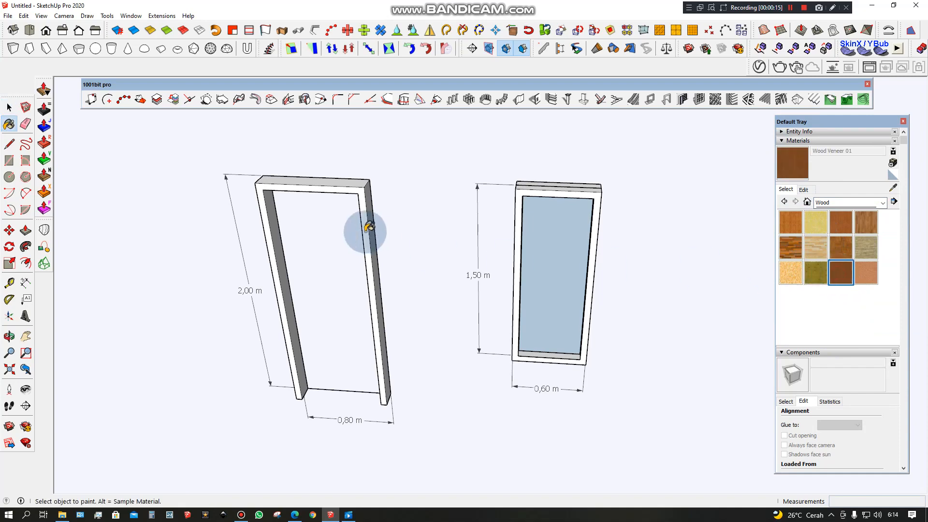
scroll(367, 227, up, 1)
click(369, 198)
scroll(549, 191, up, 1)
click(561, 181)
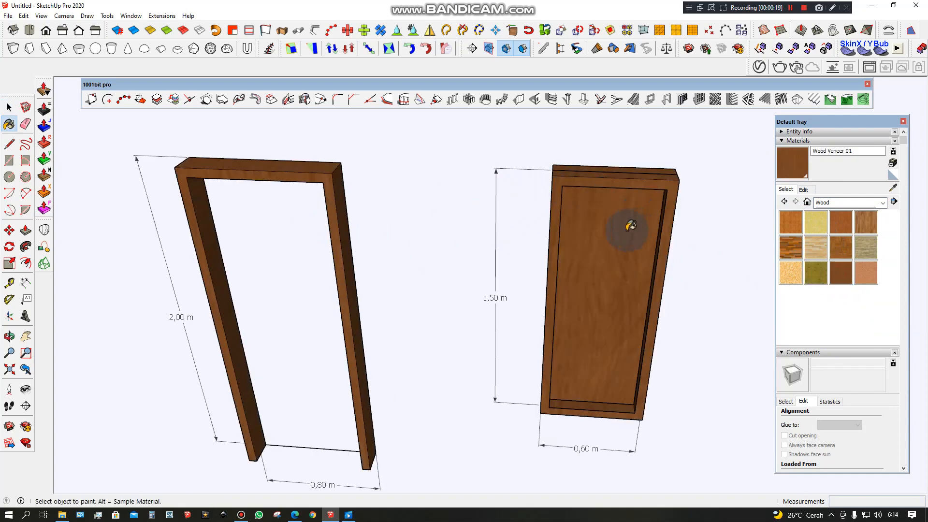
key(space)
Step: Open the window frame group and paint its inner pane with Translucent Glass Gray from the Glass and Mirrors materials
click(821, 203)
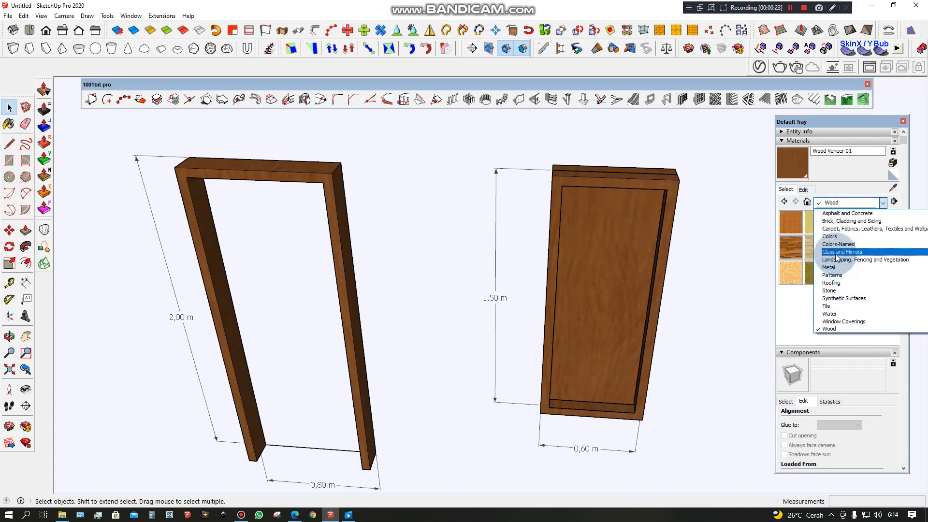
click(836, 253)
click(861, 248)
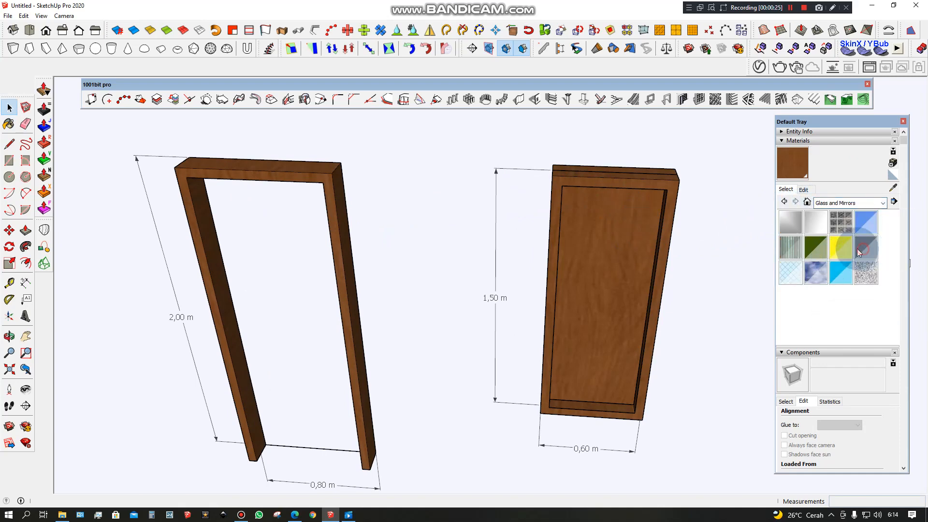
click(589, 251)
double_click(596, 243)
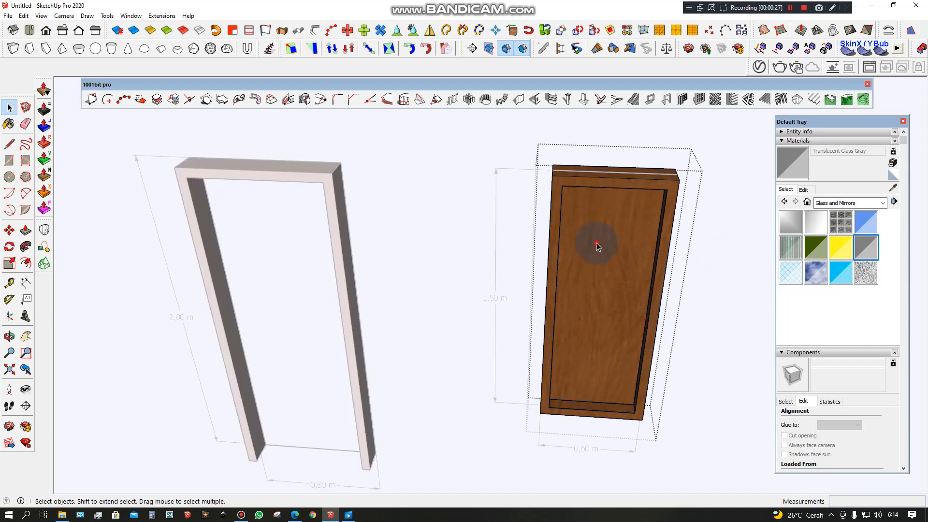
key(b)
click(599, 245)
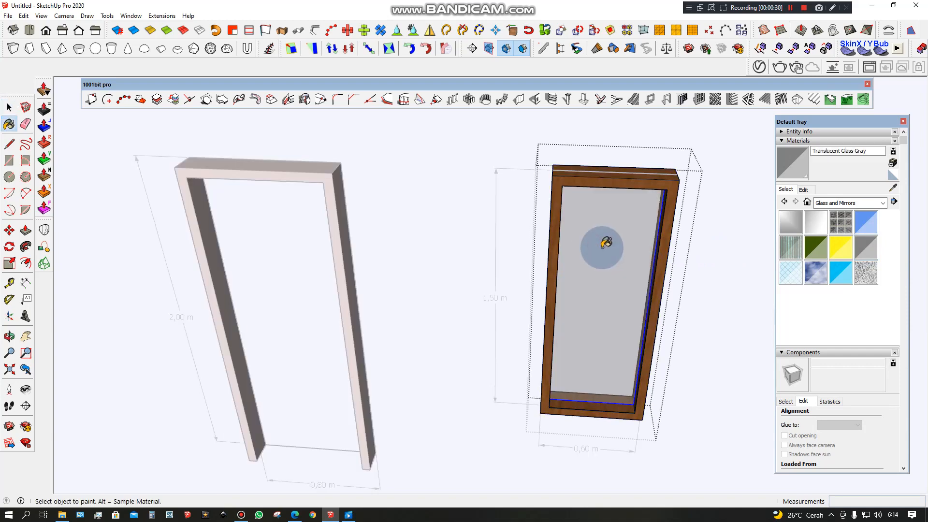
key(space)
middle_drag(601, 299, 565, 305)
scroll(564, 305, down, 1)
click(527, 300)
Step: Draw a rectangle across the back of the 0.80 × 2.00 m door frame to form the door panel
middle_drag(401, 277, 408, 297)
click(377, 269)
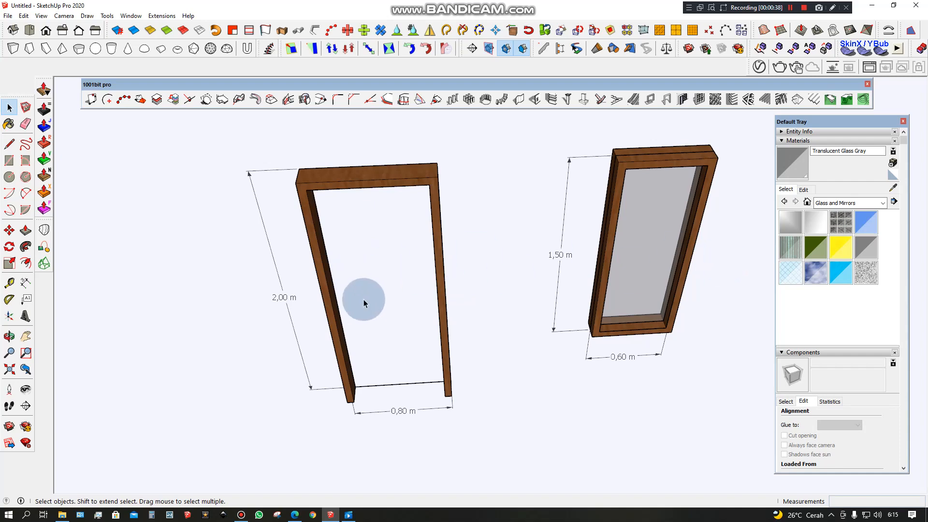
middle_drag(365, 300, 818, 316)
drag(646, 342, 644, 337)
key(space)
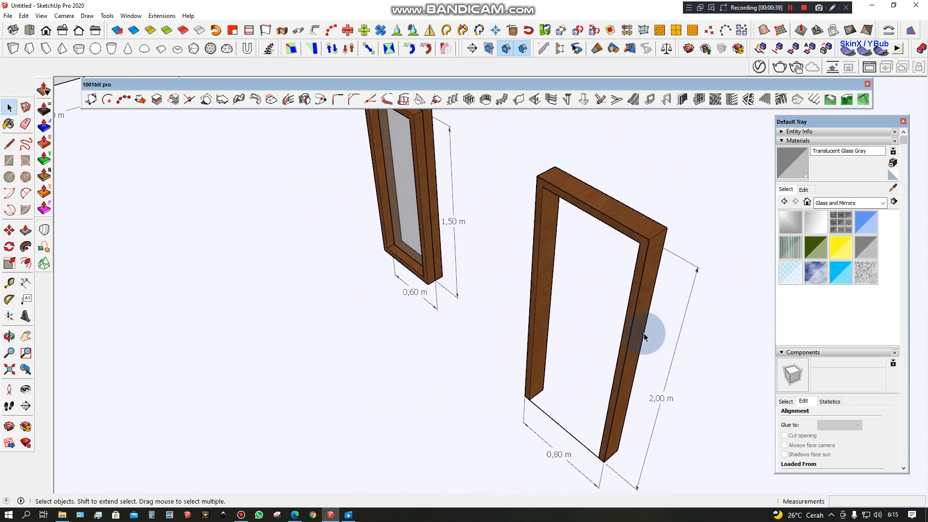
middle_drag(610, 321, 641, 347)
key(r)
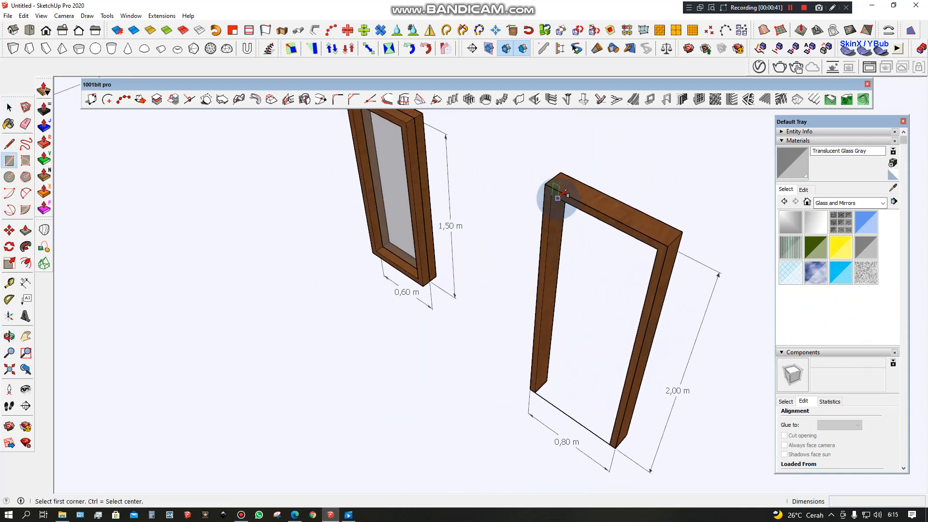
click(610, 444)
key(space)
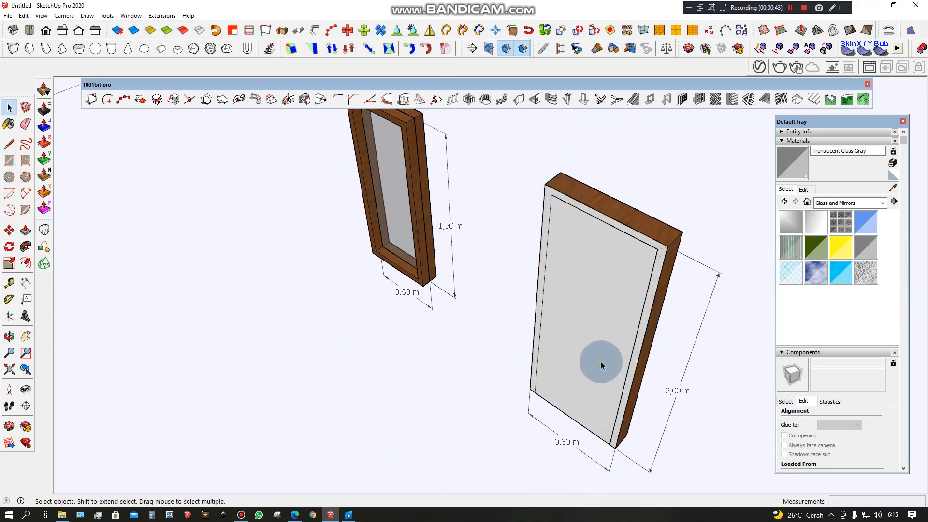
Step: Paint the door panel face with Wood Floor Light from the Wood materials
click(632, 353)
mouse_move(632, 353)
middle_down()
mouse_move(169, 346)
mouse_move(643, 353)
middle_up()
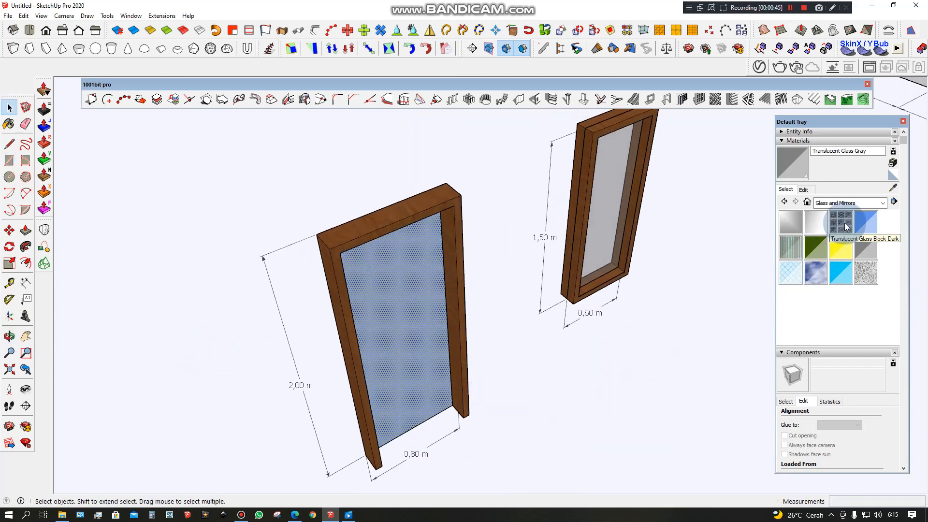
click(843, 204)
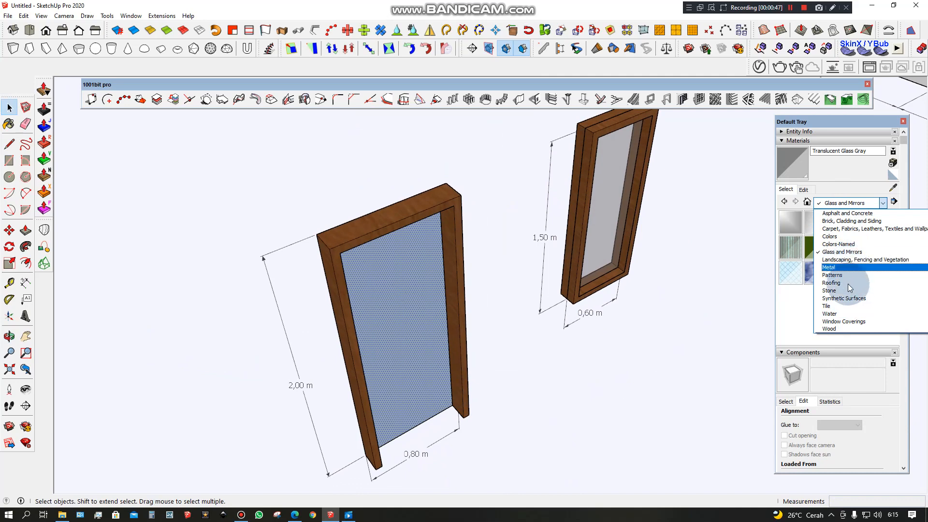
click(850, 328)
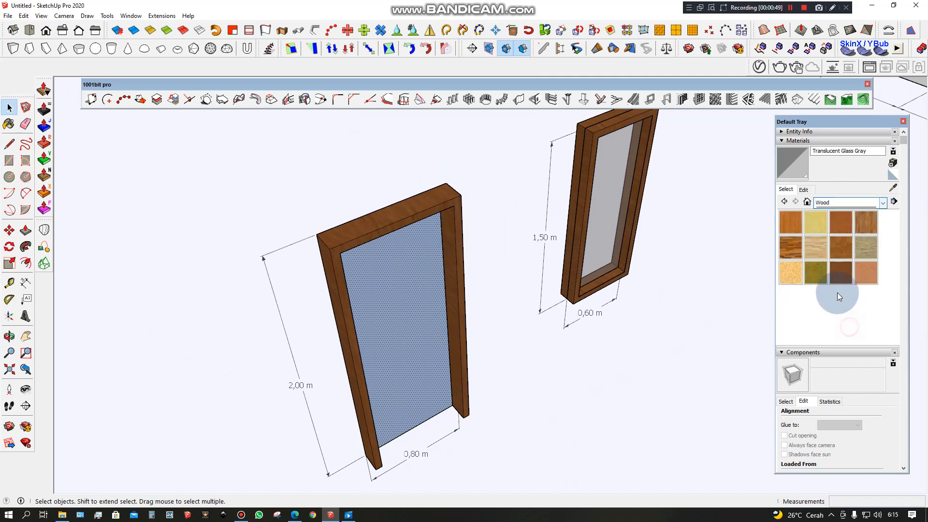
click(812, 250)
click(448, 301)
mouse_move(448, 300)
middle_down()
mouse_move(480, 328)
mouse_move(552, 301)
mouse_move(577, 264)
middle_up()
scroll(551, 302, down, 2)
key(space)
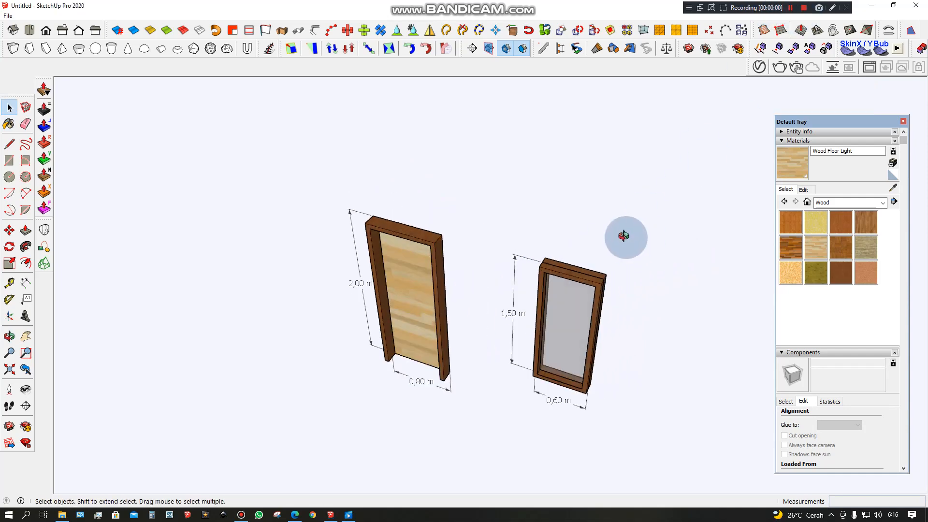
Step: Examine the finished door and window models in relation to the nearby house walls
middle_drag(622, 239, 475, 350)
scroll(475, 350, down, 3)
scroll(465, 368, down, 3)
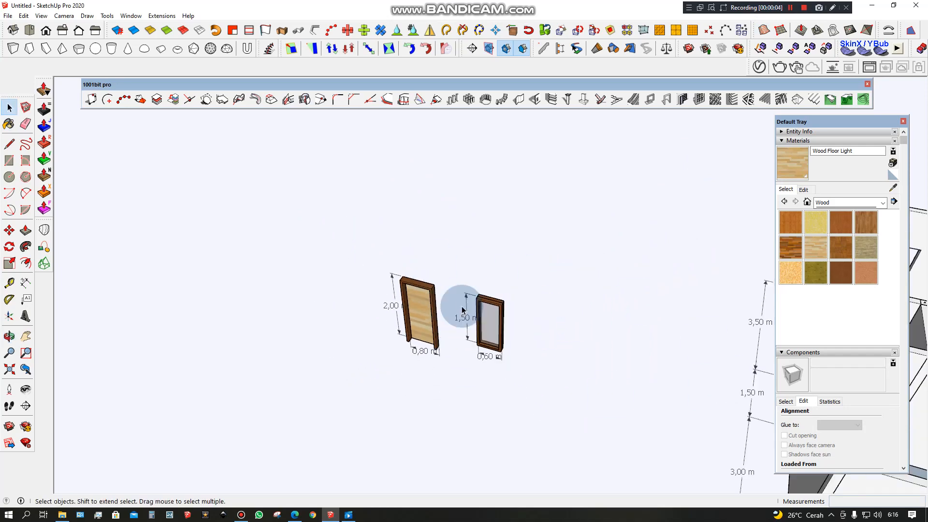
middle_drag(459, 302, 610, 355)
shift+middle_drag(468, 360, 756, 394)
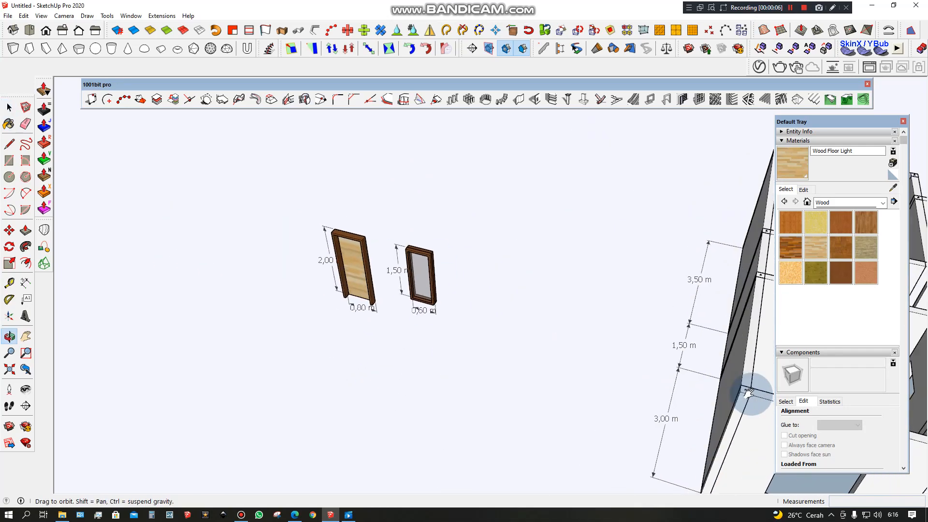
scroll(414, 290, up, 3)
scroll(325, 262, up, 3)
shift+middle_drag(325, 261, 448, 283)
Step: Select the door panel face together with its edges and make them a group
click(369, 289)
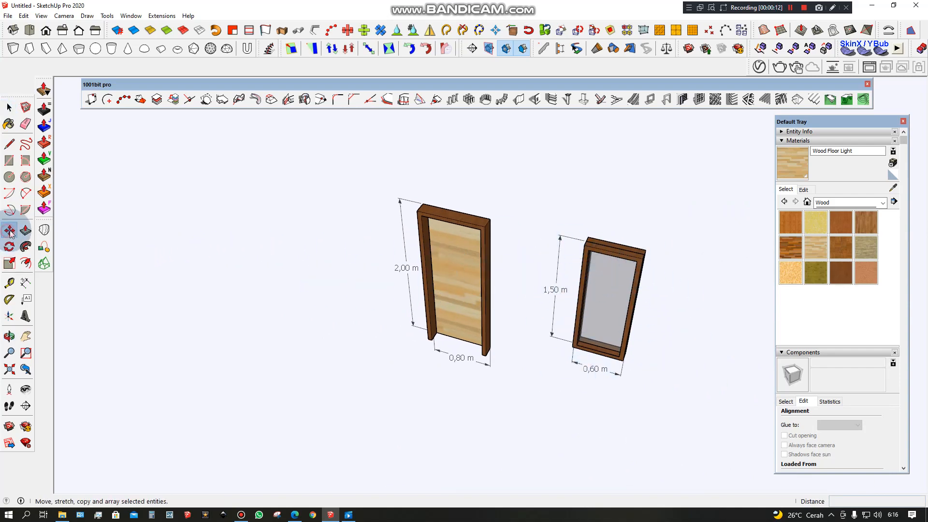
scroll(467, 303, up, 1)
key(space)
click(465, 295)
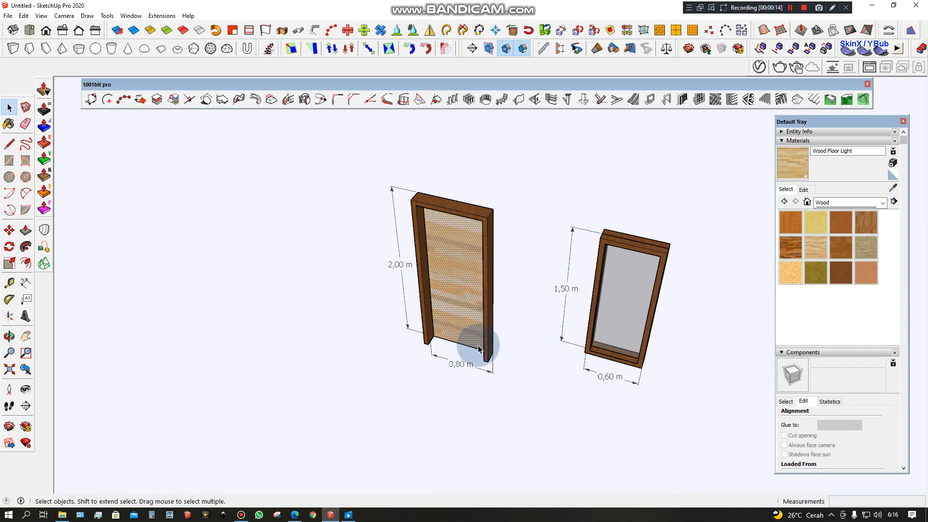
right_click(474, 318)
click(498, 257)
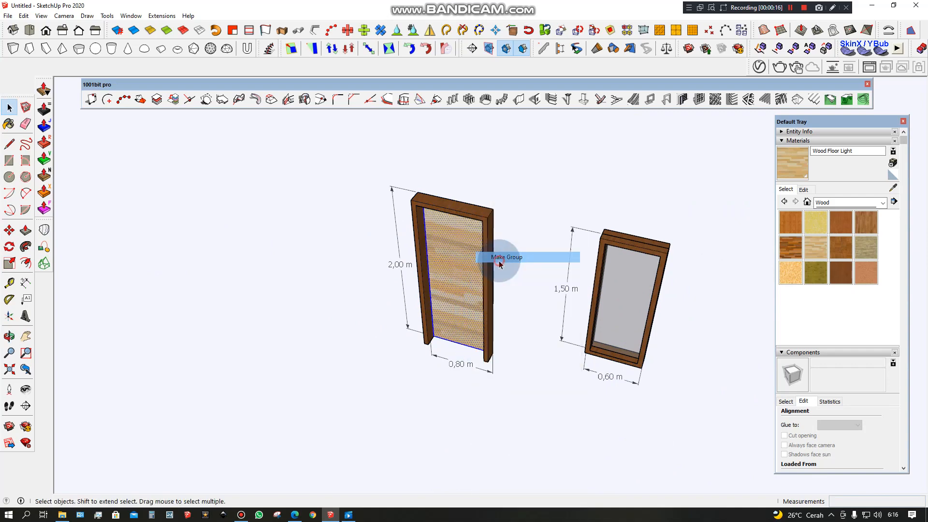
Step: Select the door frame together with its wood panel and combine them into one group
click(487, 295)
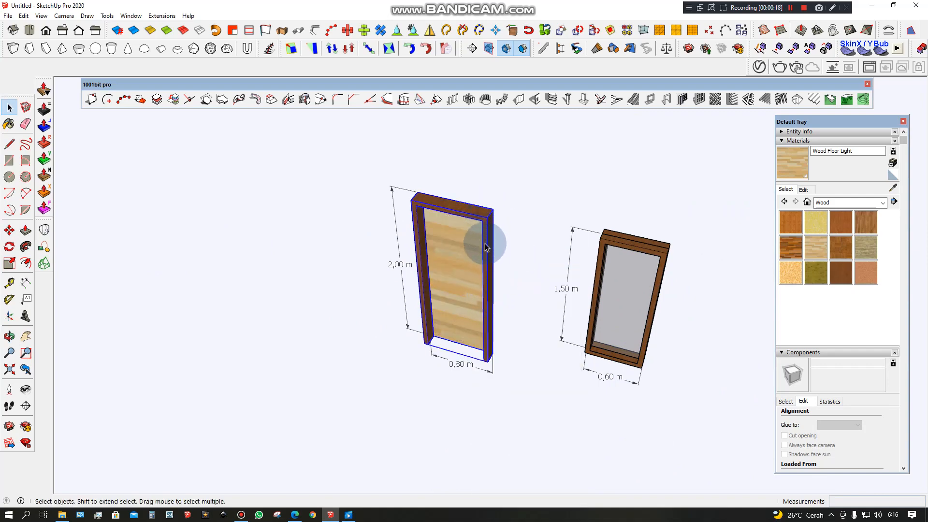
scroll(460, 282, up, 2)
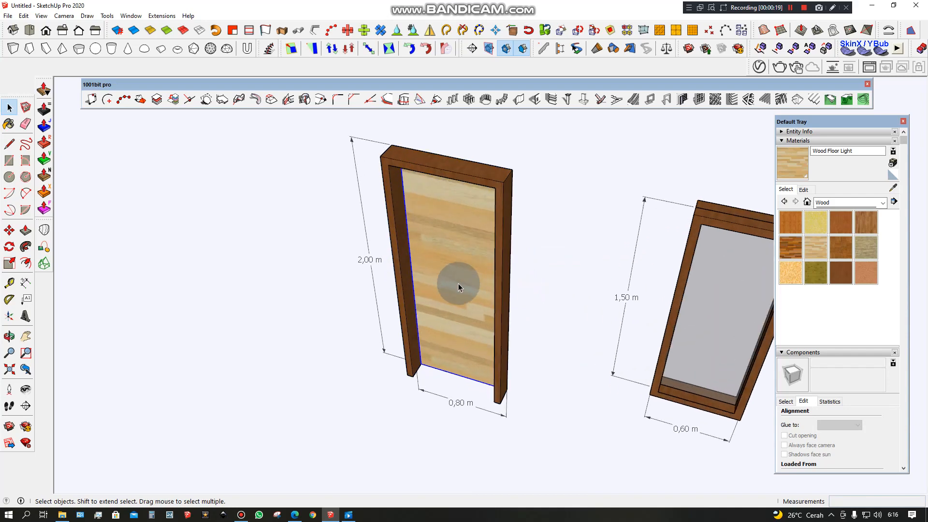
right_click(508, 237)
click(466, 233)
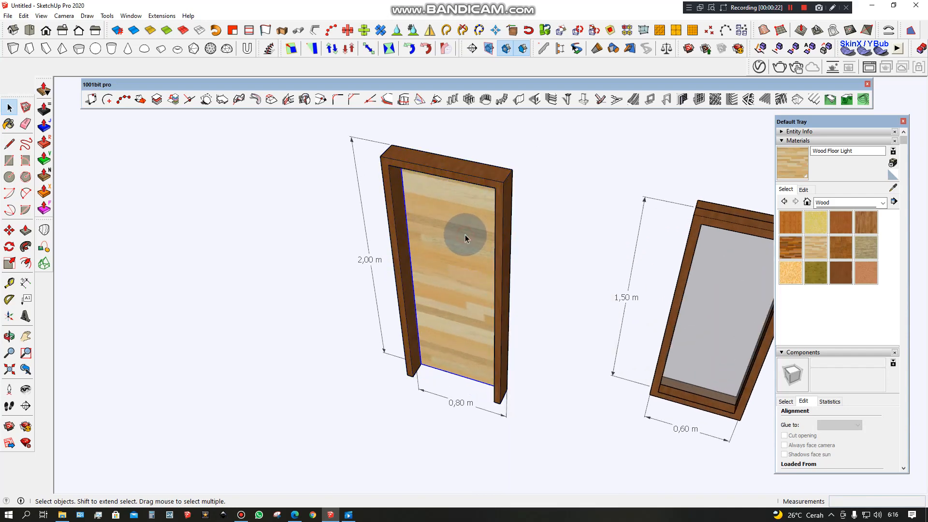
right_click(507, 247)
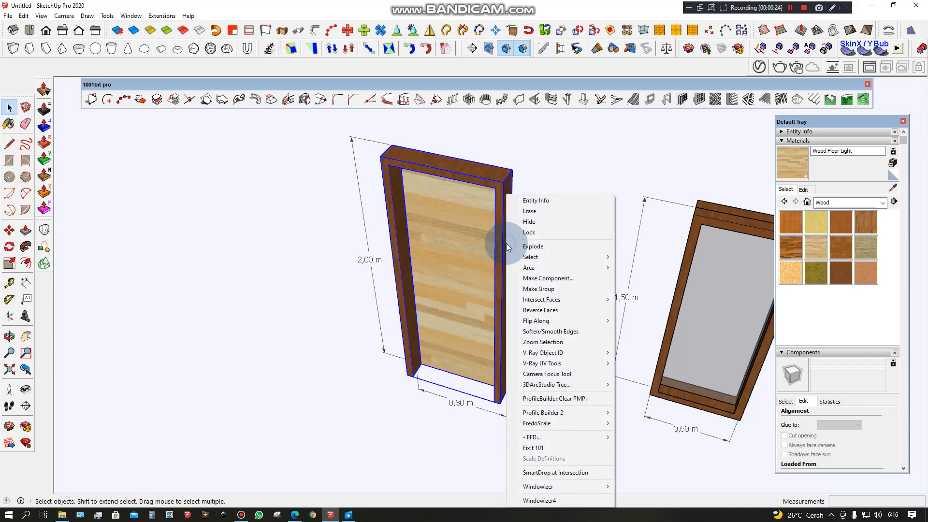
click(538, 289)
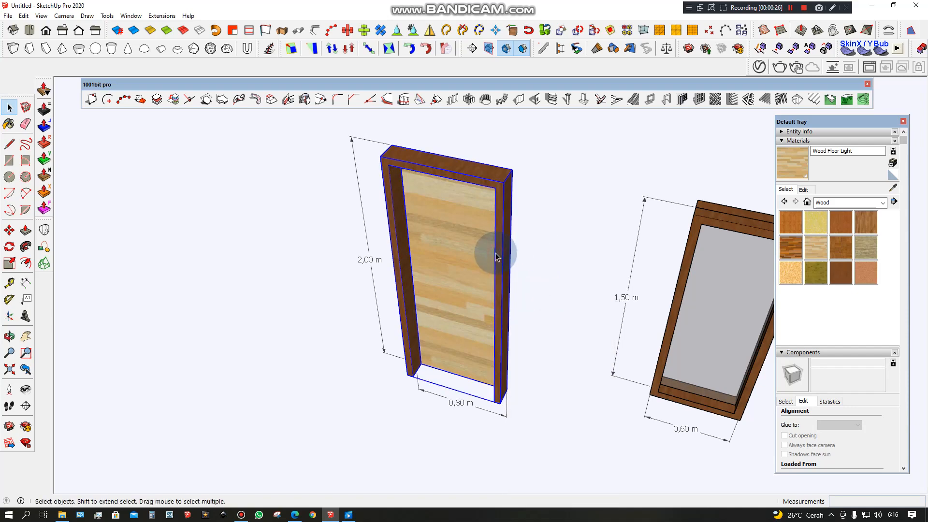
Step: Copy the grouped door by its lower outer corner into the front wall's door opening beside the two narrow window openings
key(m)
scroll(508, 392, up, 4)
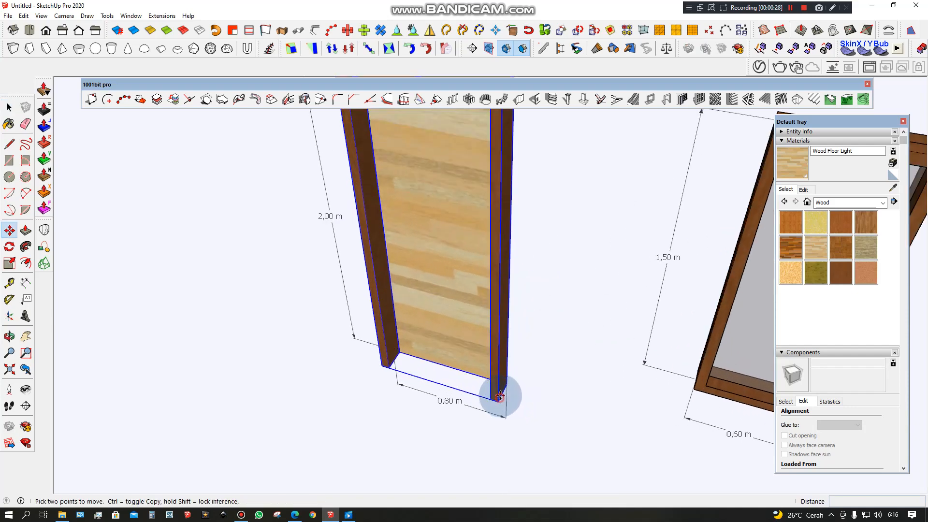
click(499, 397)
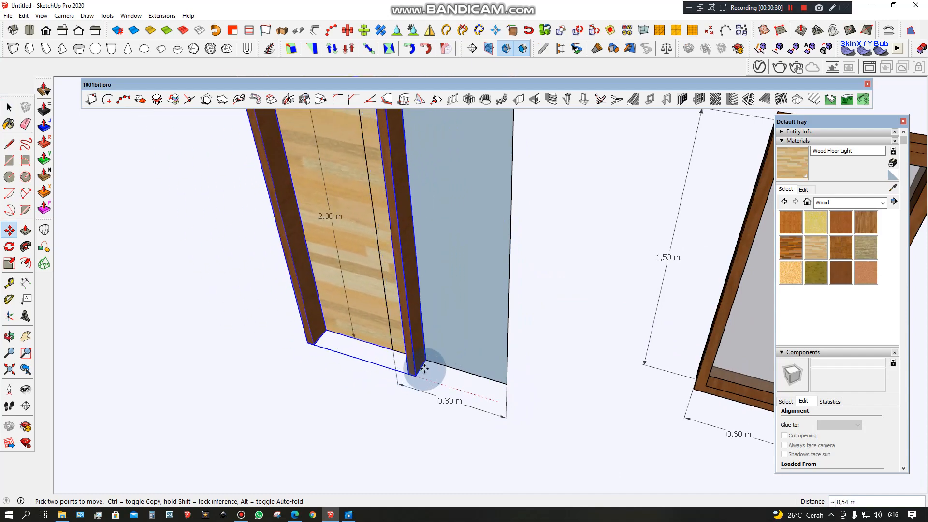
scroll(424, 369, down, 5)
key(ctrl)
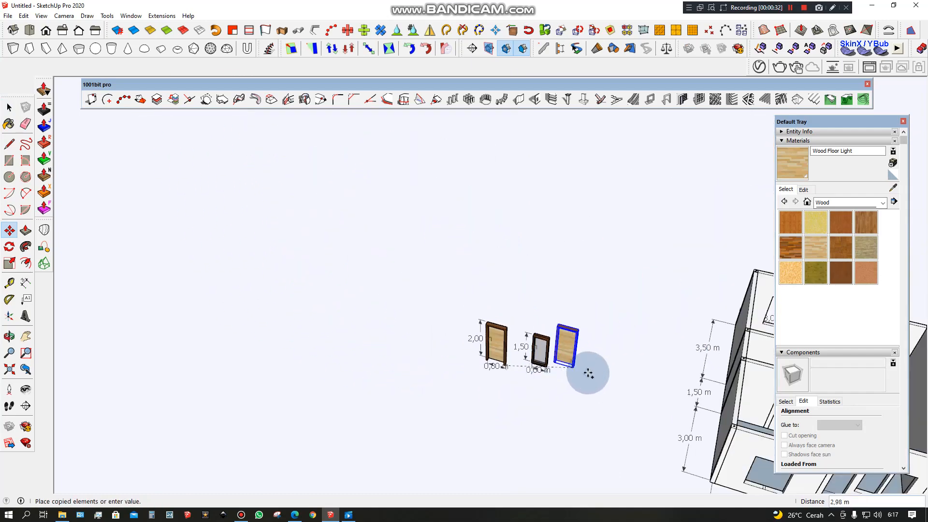
middle_drag(569, 370, 259, 237)
scroll(538, 398, up, 10)
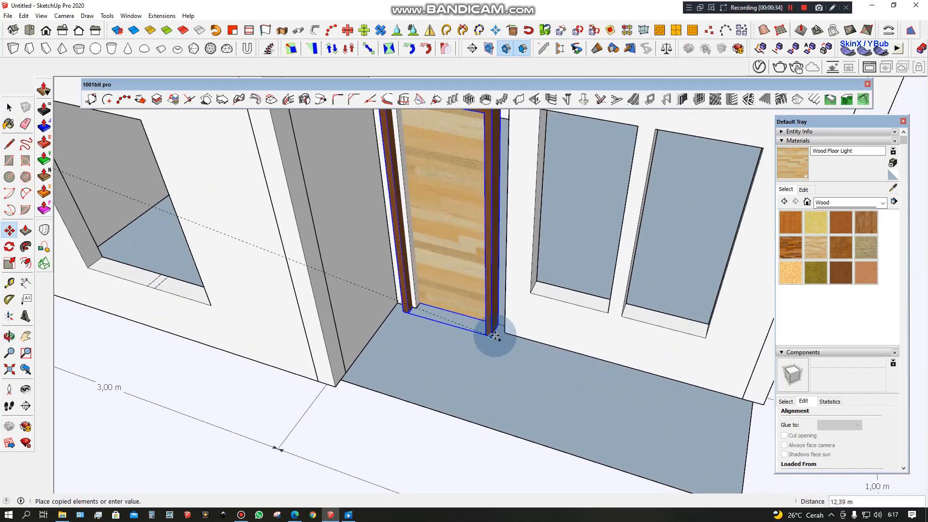
click(507, 333)
scroll(507, 332, down, 4)
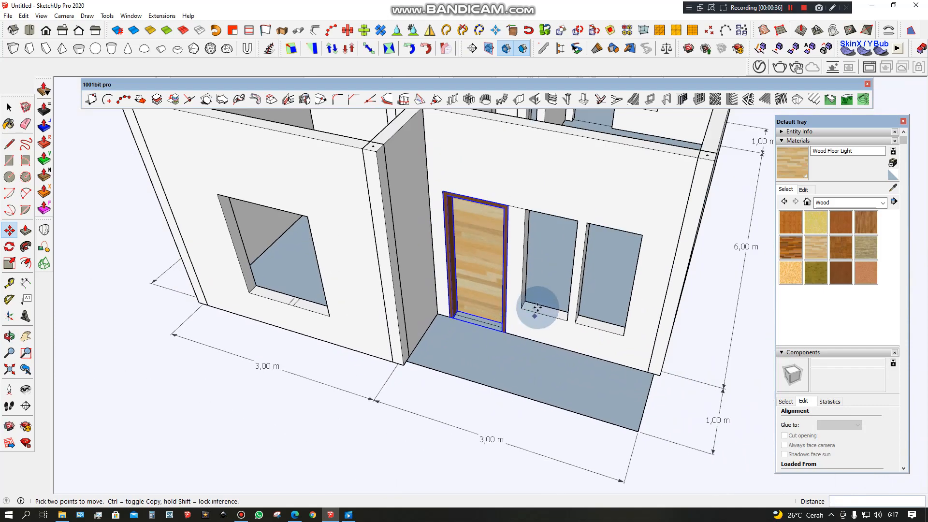
Step: Copy the 0.60 m wide window unit into the front wall opening closest to the front door
scroll(534, 311, up, 2)
middle_drag(535, 311, 473, 297)
scroll(596, 359, up, 4)
key(space)
scroll(595, 358, down, 5)
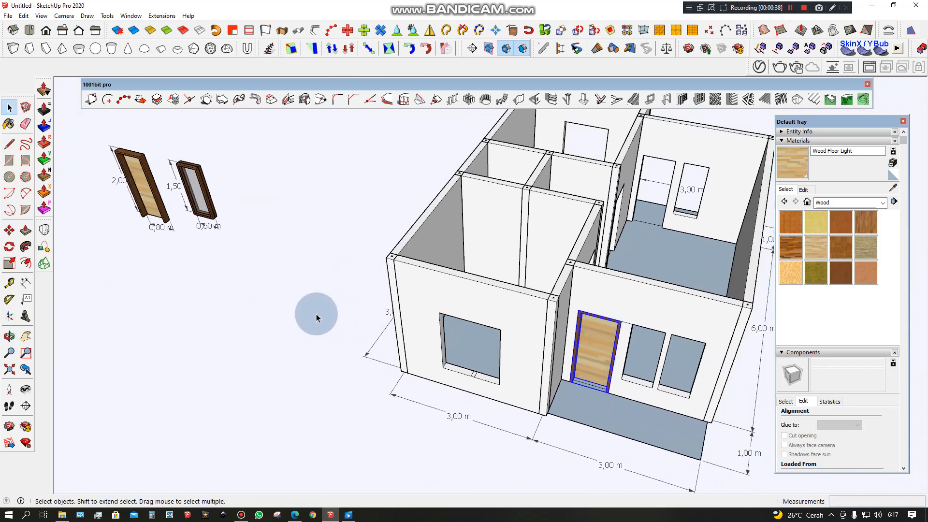
scroll(352, 300, up, 3)
scroll(260, 219, up, 5)
shift+middle_drag(262, 226, 424, 320)
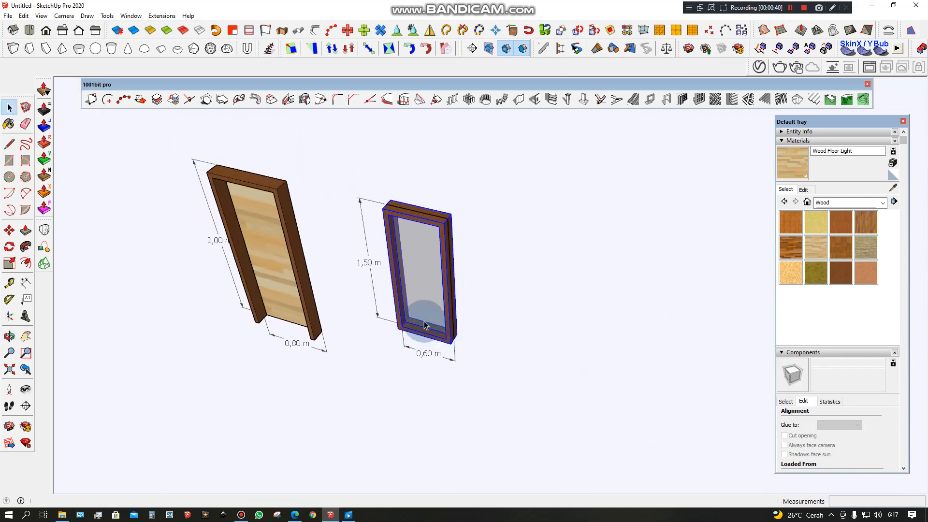
scroll(424, 320, up, 4)
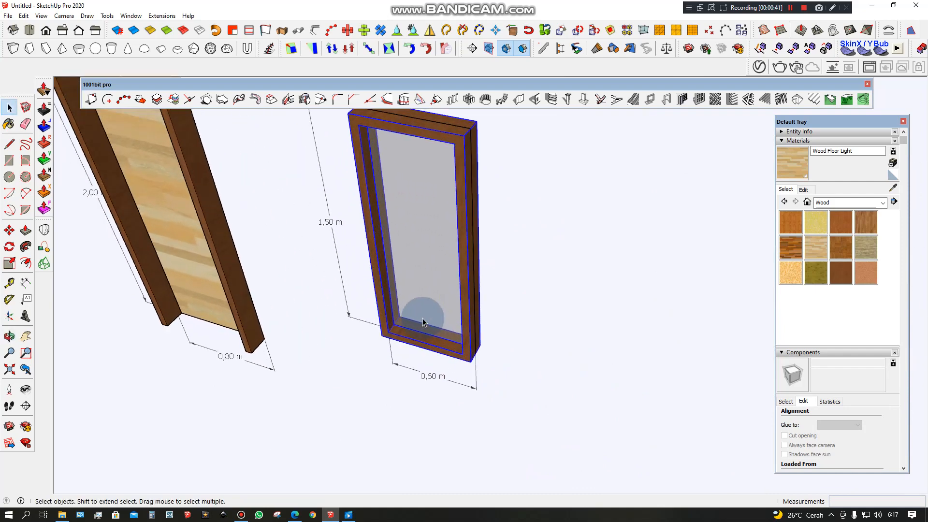
click(473, 365)
key(ctrl)
scroll(417, 317, down, 3)
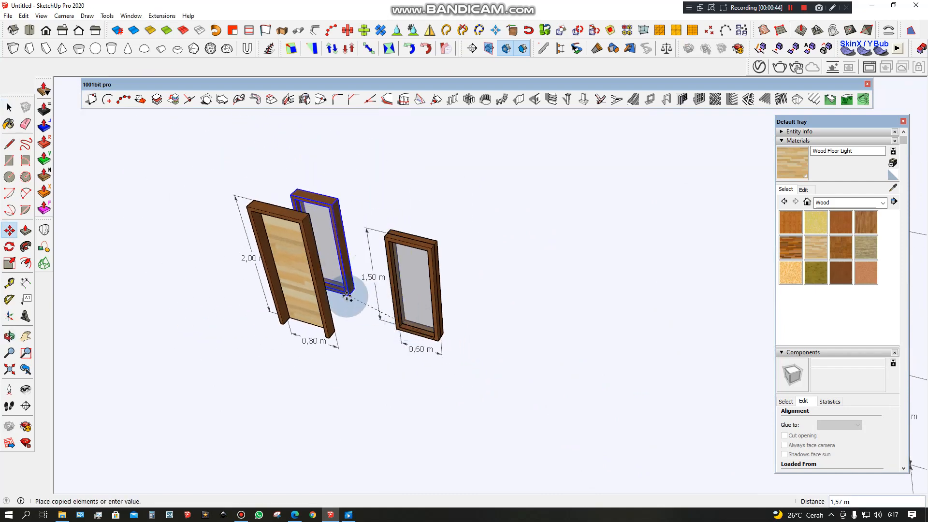
scroll(373, 320, down, 6)
scroll(549, 373, up, 5)
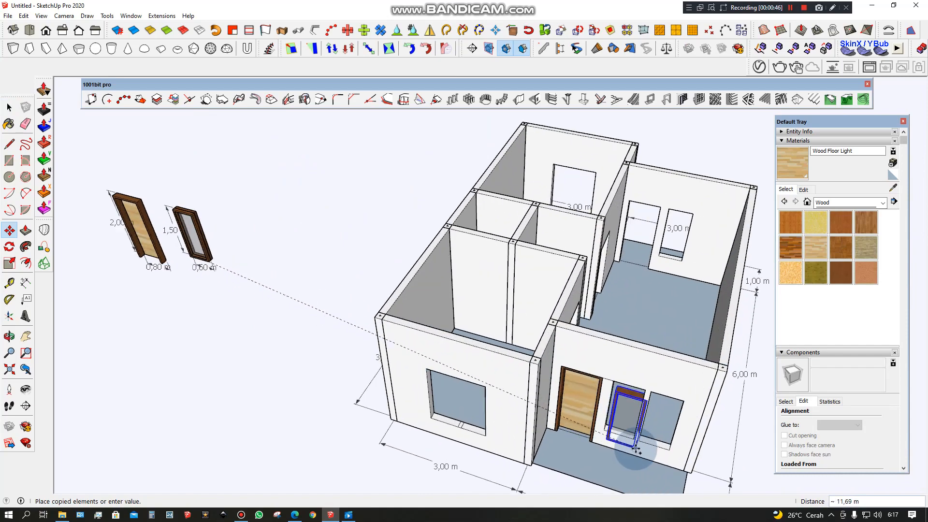
scroll(636, 449, up, 7)
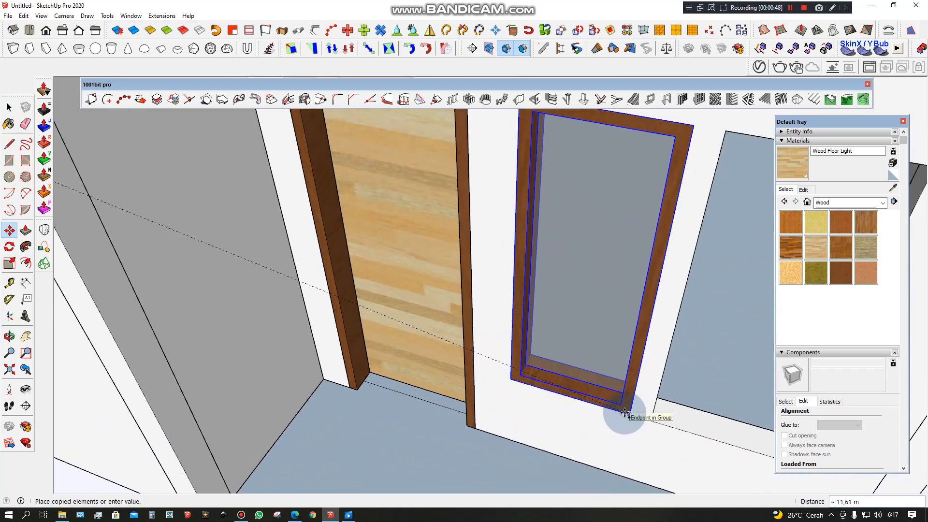
scroll(582, 394, down, 8)
click(582, 383)
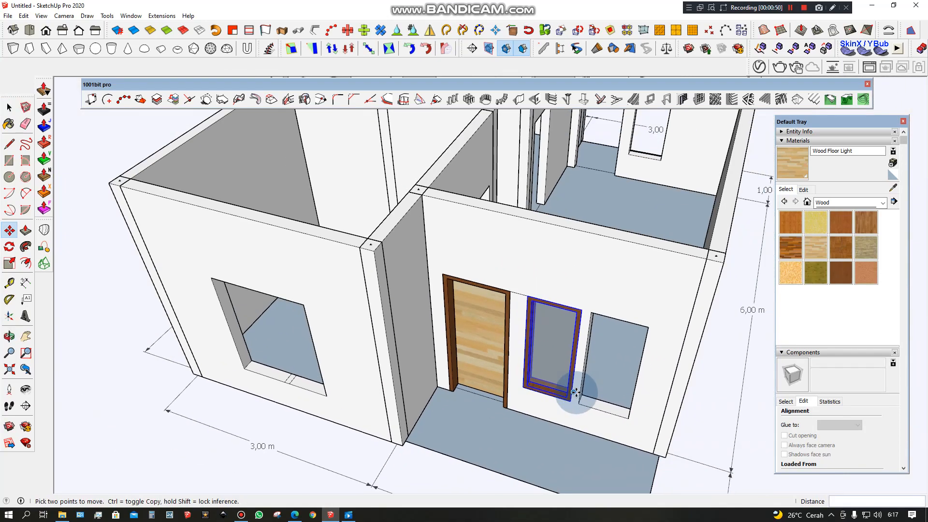
scroll(575, 396, up, 6)
scroll(570, 394, down, 4)
key(space)
Step: Copy the placed window 0.70 m along the front wall into the second window opening
scroll(538, 352, up, 2)
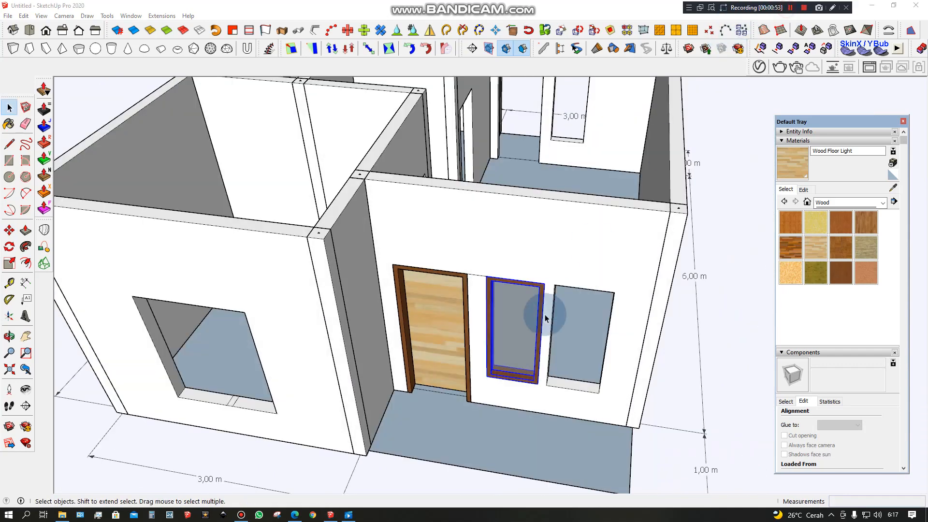
middle_drag(545, 311, 533, 305)
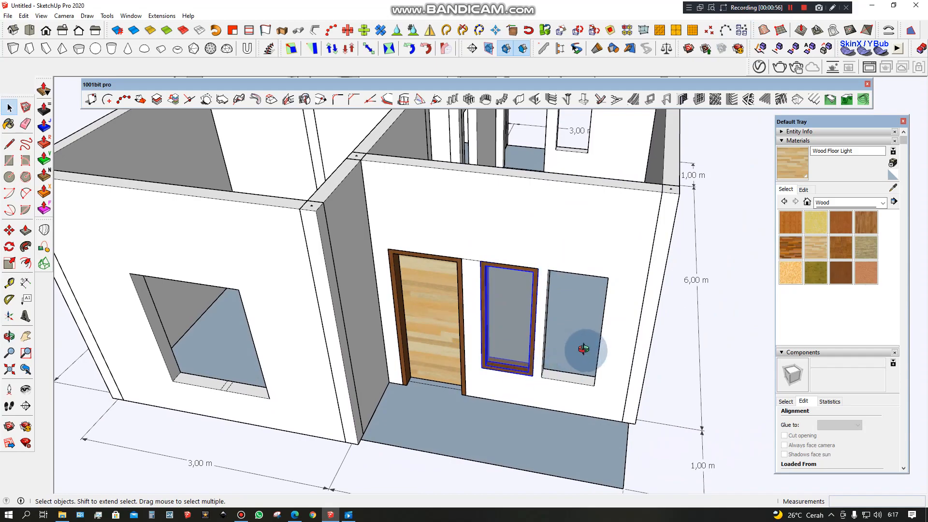
middle_drag(583, 348, 445, 347)
middle_drag(244, 275, 487, 342)
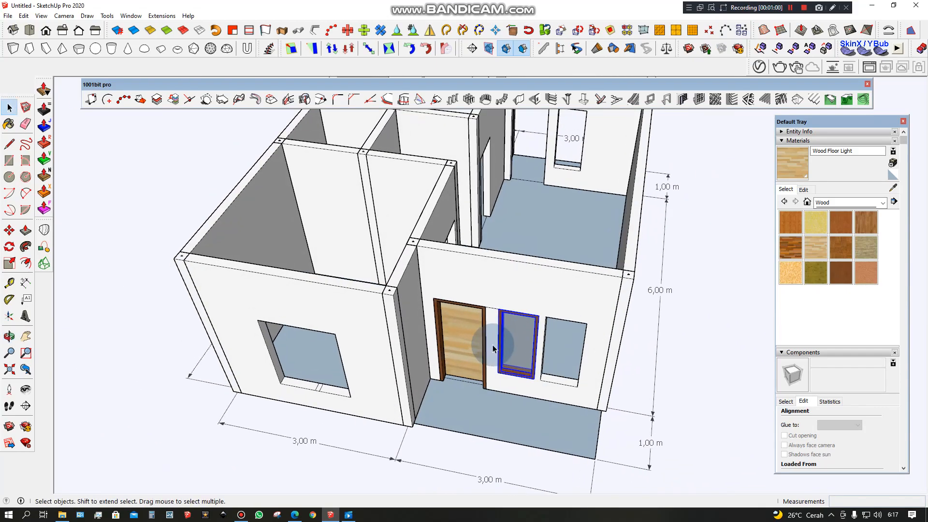
scroll(556, 389, up, 3)
scroll(542, 397, up, 2)
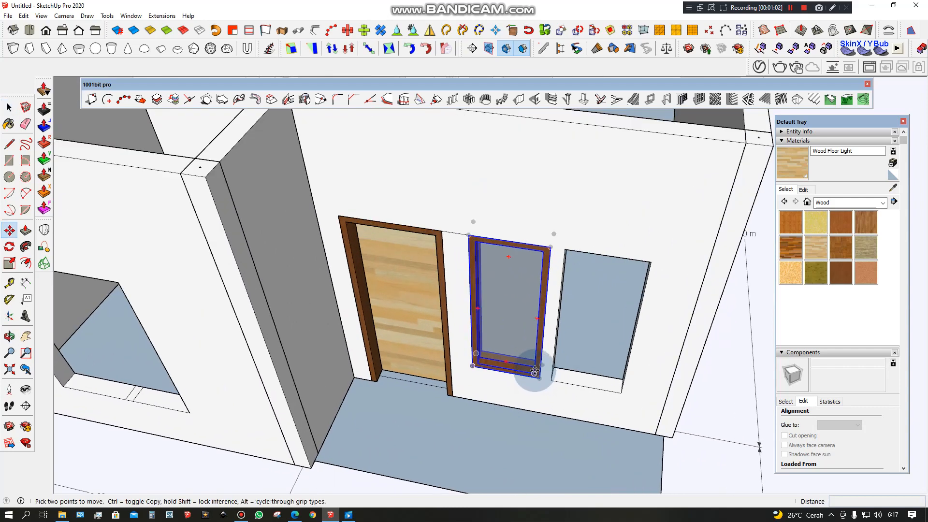
key(ctrl)
click(537, 377)
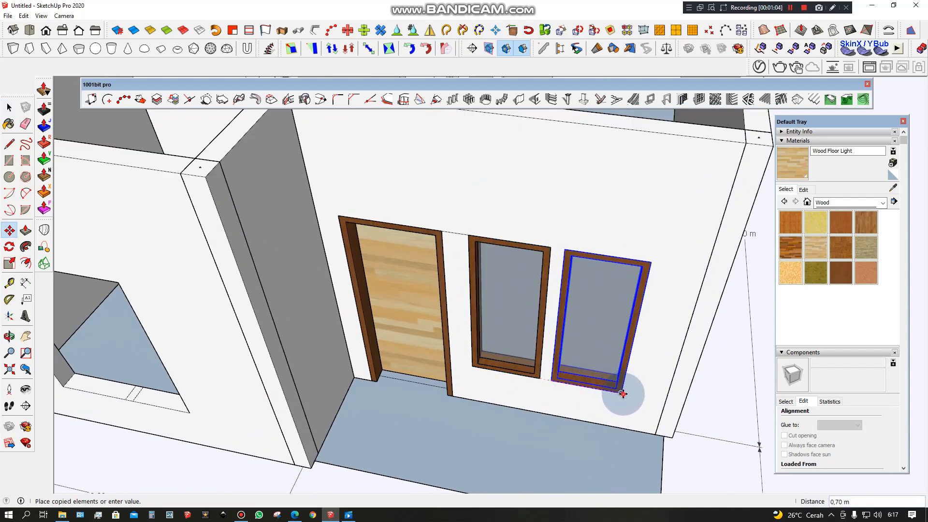
click(622, 394)
Step: Copy the window twice into the wide opening of the front bedroom wall, spacing the two units 0.60 m apart
scroll(622, 394, down, 5)
scroll(615, 379, up, 5)
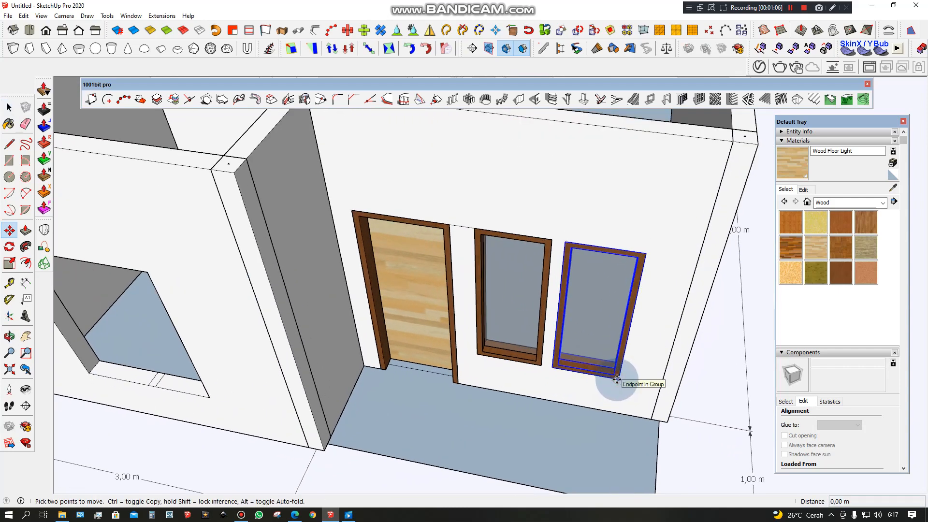
click(617, 380)
key(ctrl)
shift+middle_drag(275, 375, 641, 370)
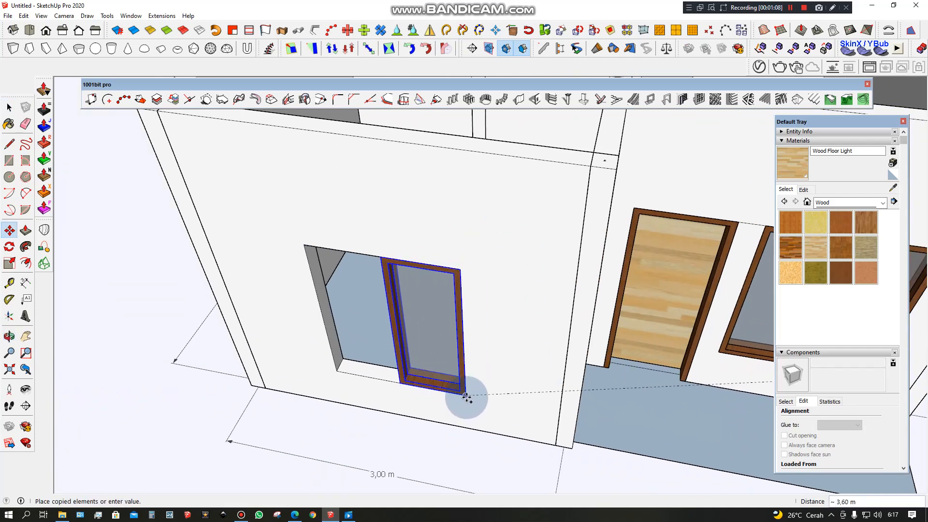
key(ctrl)
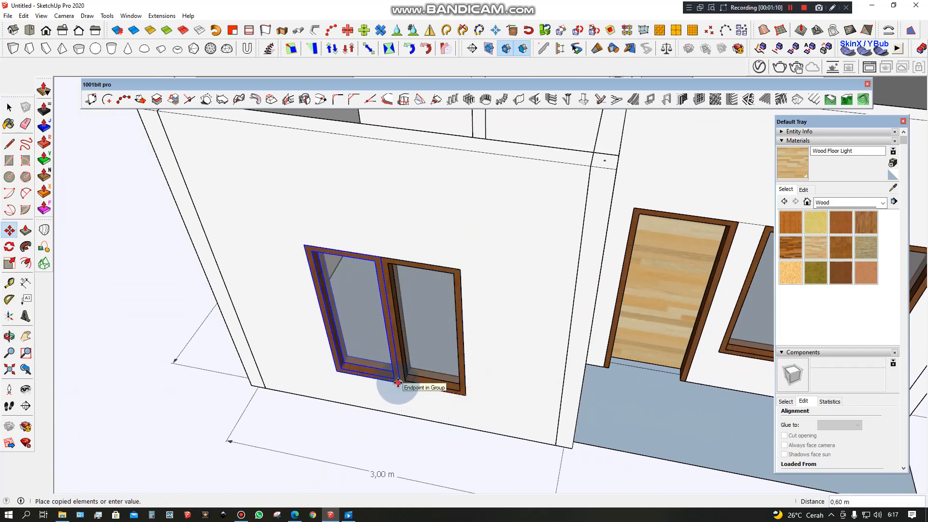
click(399, 384)
Step: Copy the window into the single opening beside the doorway in the rear wall
scroll(330, 381, down, 4)
scroll(369, 391, up, 4)
scroll(371, 381, up, 2)
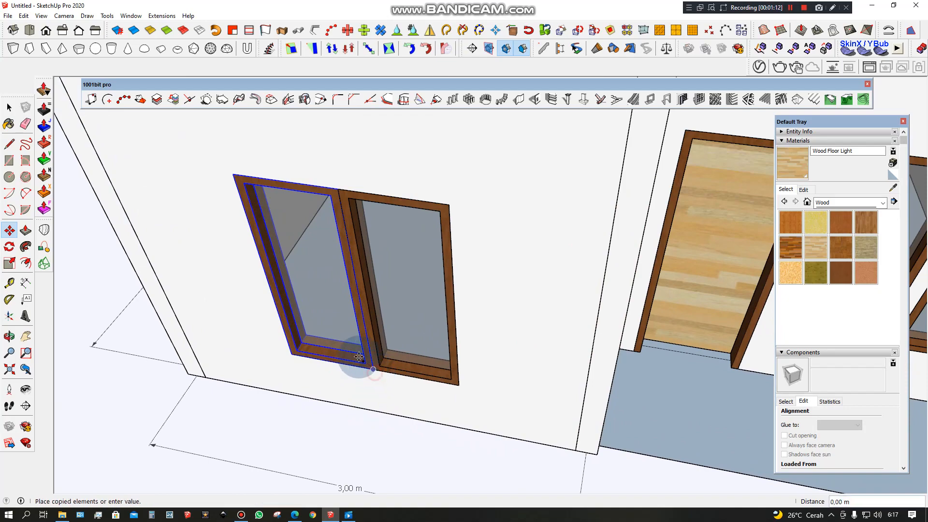
scroll(369, 353, down, 5)
shift+middle_drag(557, 256, 455, 396)
scroll(570, 234, up, 5)
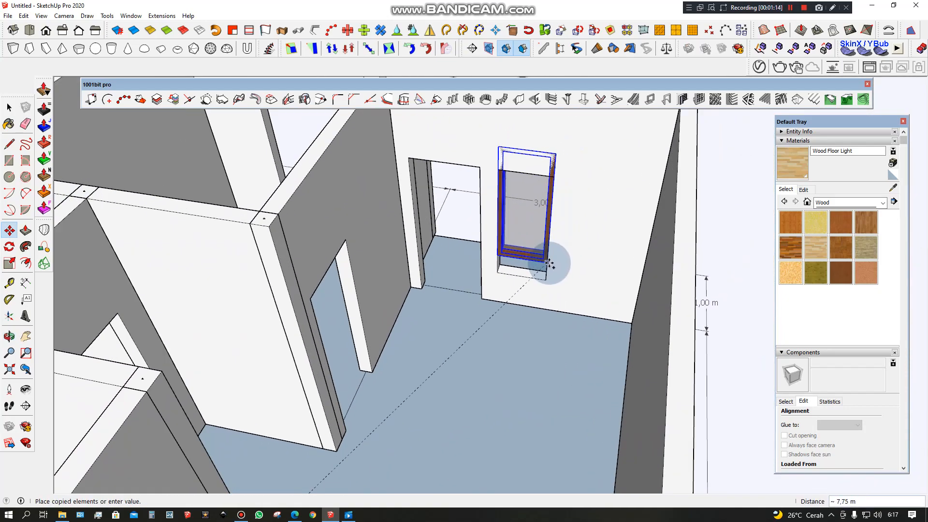
scroll(547, 271, up, 2)
key(ctrl)
click(545, 284)
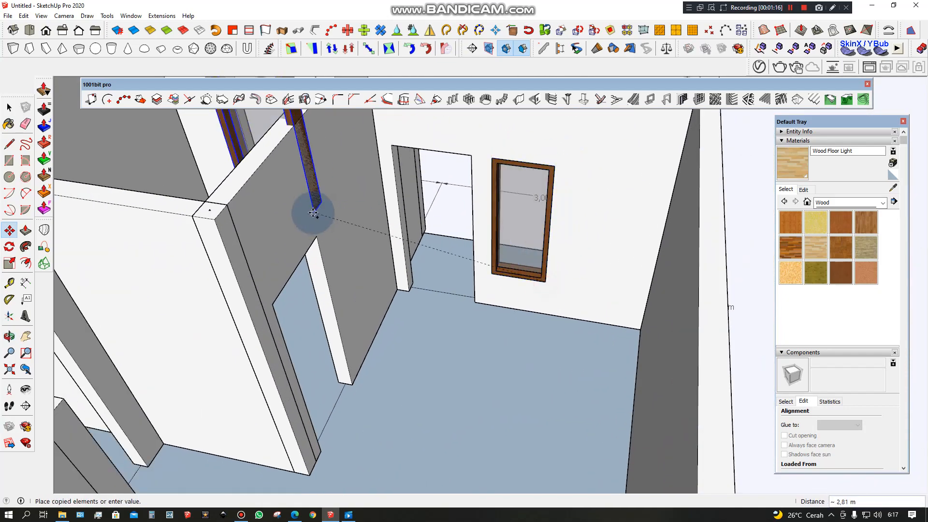
Step: Copy the window twice side by side into the wide opening of the back room's rear wall
shift+middle_drag(315, 213, 564, 372)
scroll(501, 310, up, 3)
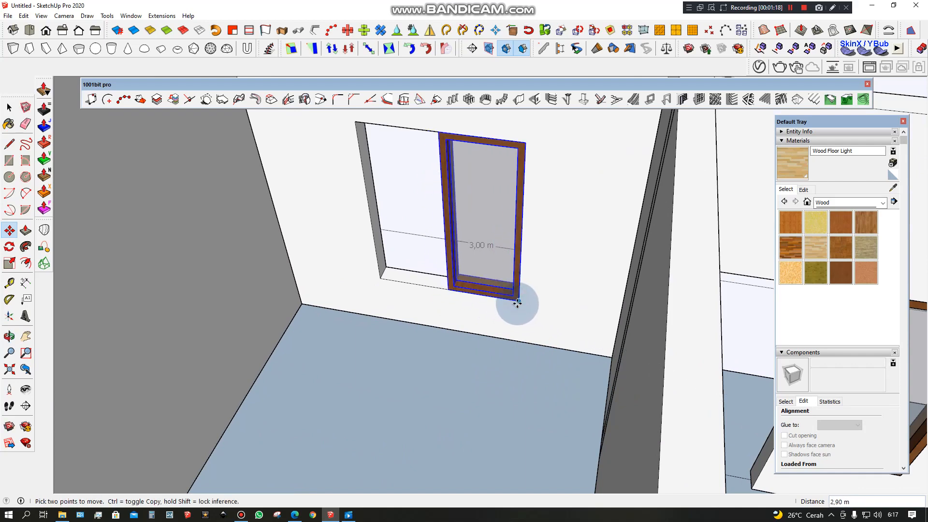
click(410, 275)
key(space)
Step: Try to copy the front door 6.00 m into the doorway in the rear wall
scroll(411, 278, down, 3)
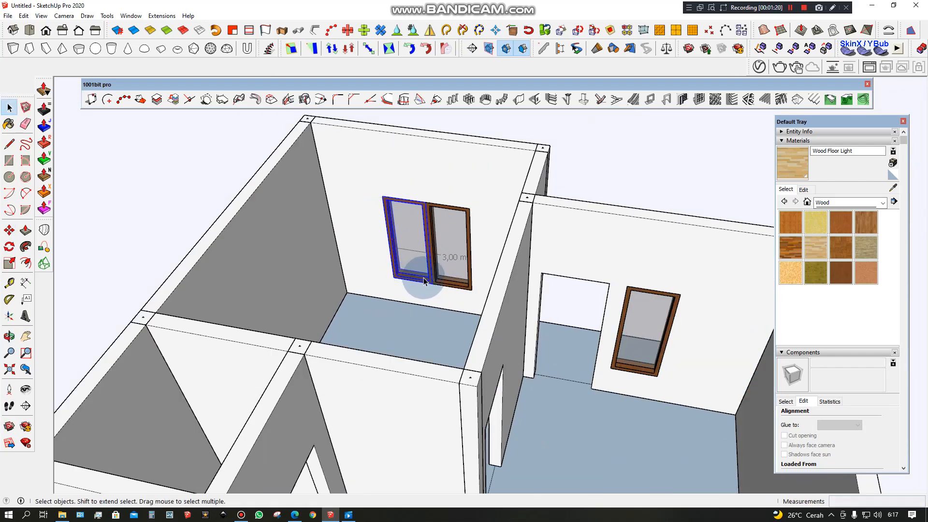
scroll(435, 273, down, 3)
middle_drag(464, 403, 483, 377)
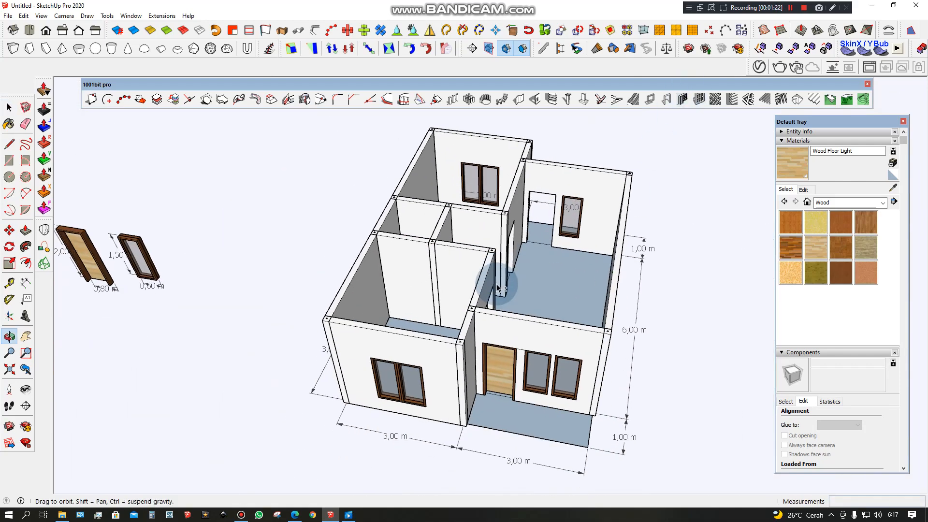
scroll(514, 366, up, 5)
click(512, 367)
scroll(511, 379, up, 3)
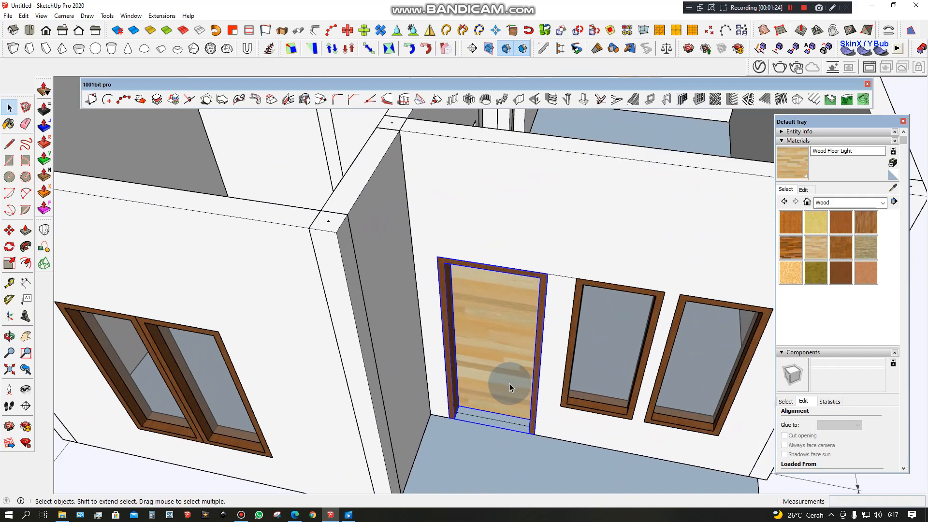
key(m)
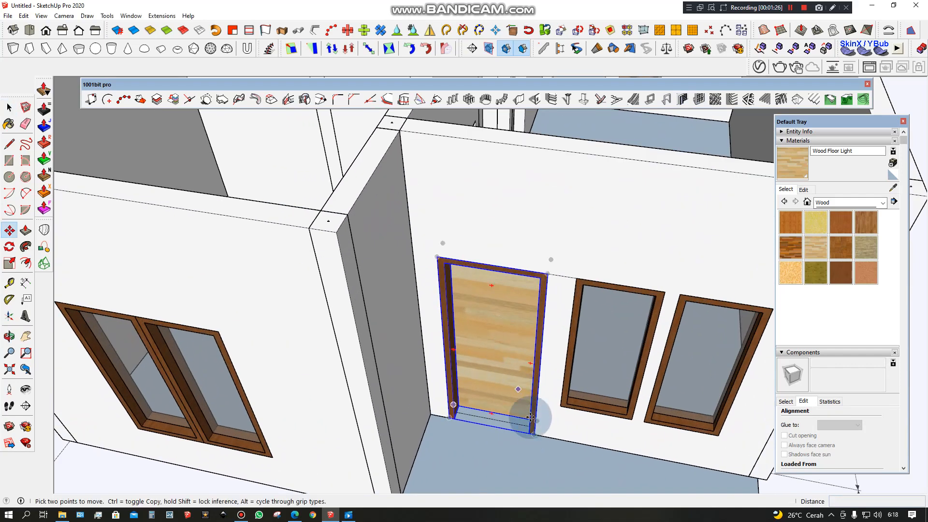
scroll(532, 428, up, 2)
click(535, 440)
key(ctrl)
scroll(534, 367, down, 8)
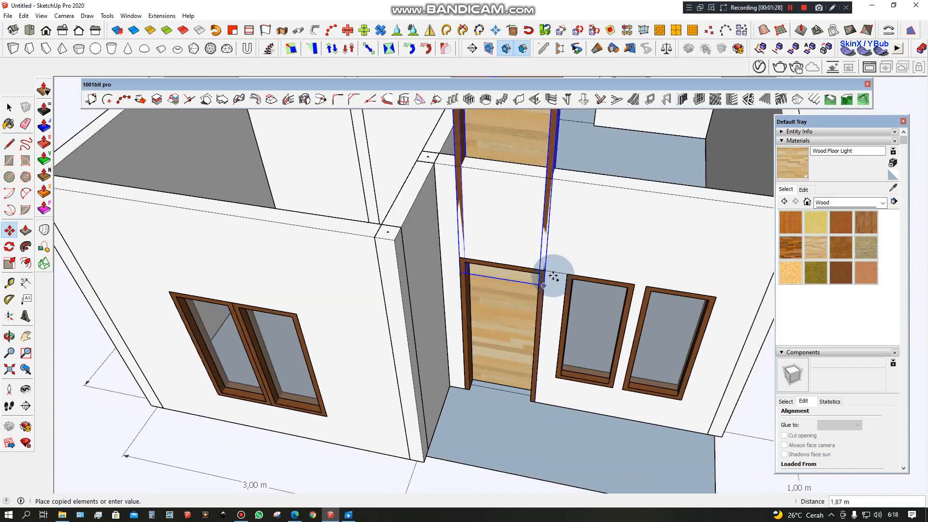
scroll(494, 255, up, 5)
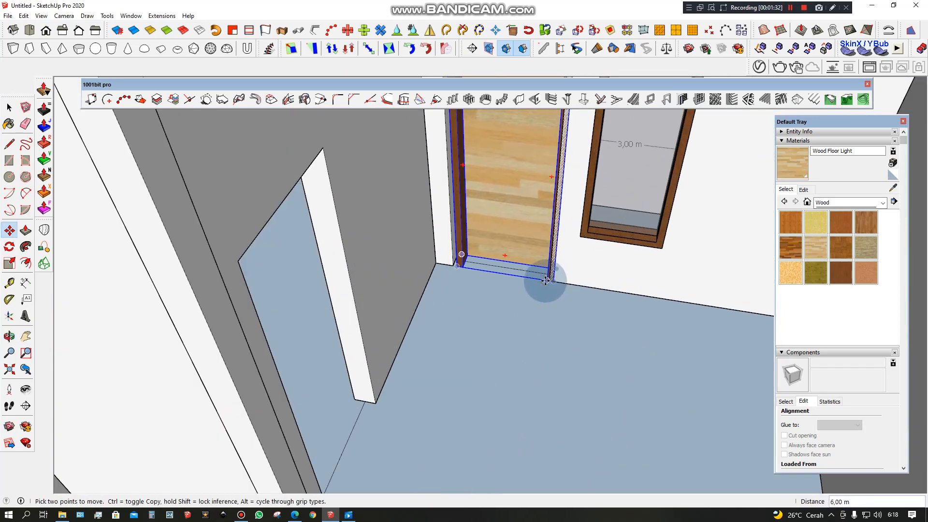
key(ctrl+z)
Step: Copy the front door from its bottom corner to the bottom corner of the rear wall doorway
scroll(545, 276, down, 8)
scroll(504, 362, up, 5)
key(space)
click(504, 361)
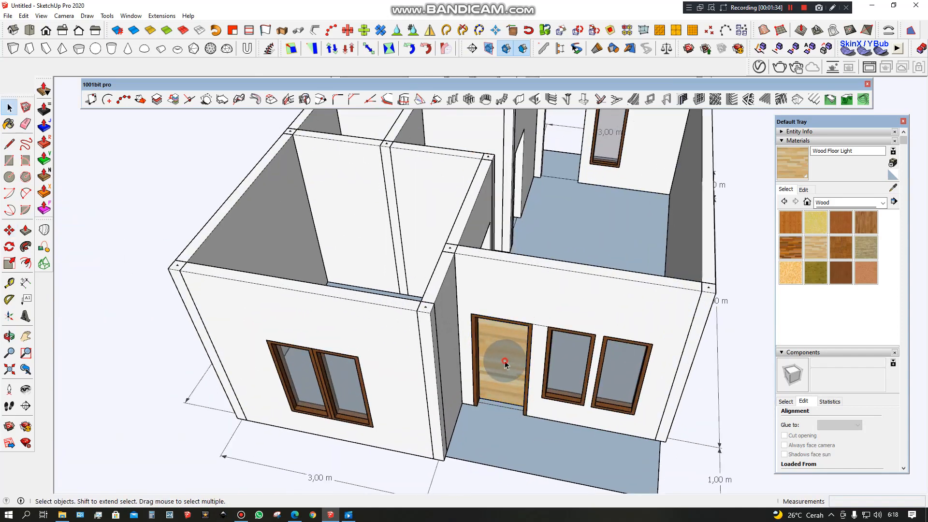
scroll(506, 372, up, 3)
key(m)
click(540, 432)
key(ctrl)
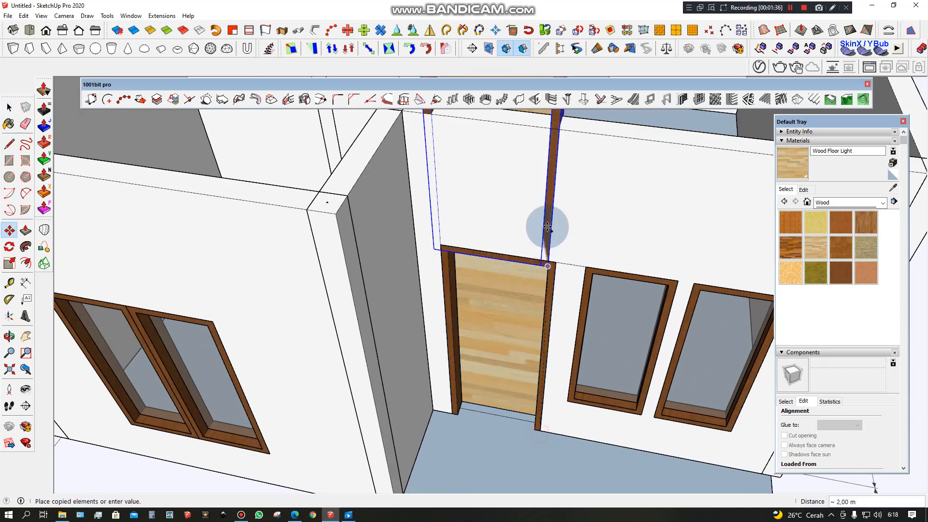
scroll(554, 242, down, 5)
scroll(476, 214, up, 8)
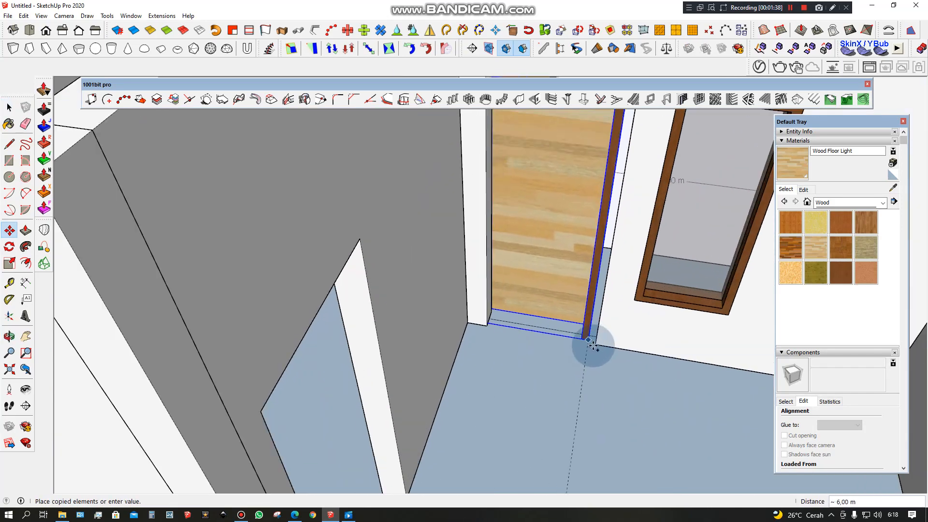
click(594, 344)
Step: Copy the rear door onto the open floor in front of the nearest interior doorway
scroll(524, 300, down, 5)
middle_drag(607, 342, 362, 450)
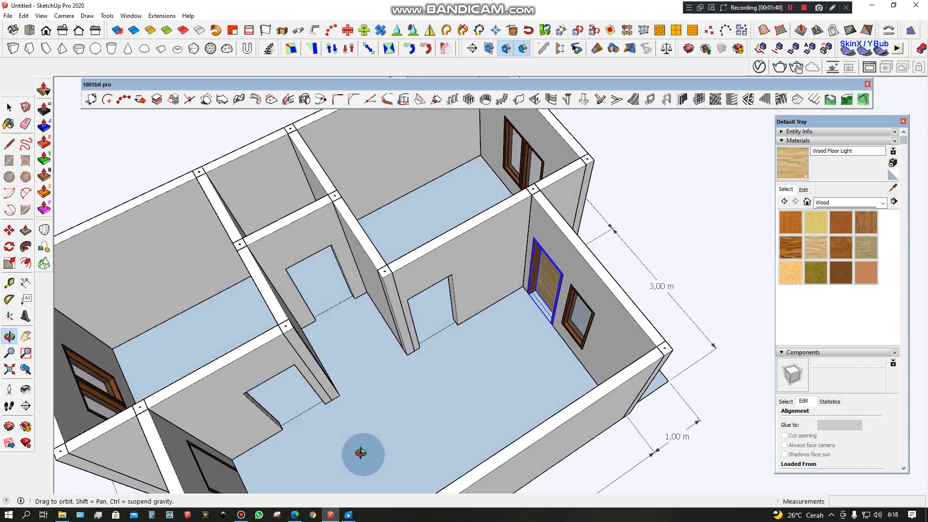
scroll(406, 358, up, 3)
scroll(489, 353, up, 3)
scroll(682, 355, up, 3)
scroll(682, 355, up, 3)
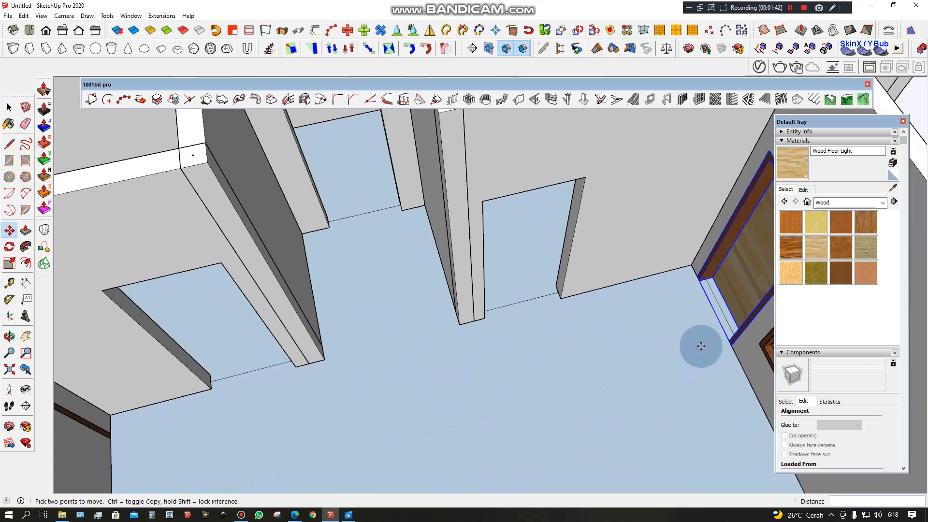
click(733, 346)
key(ctrl)
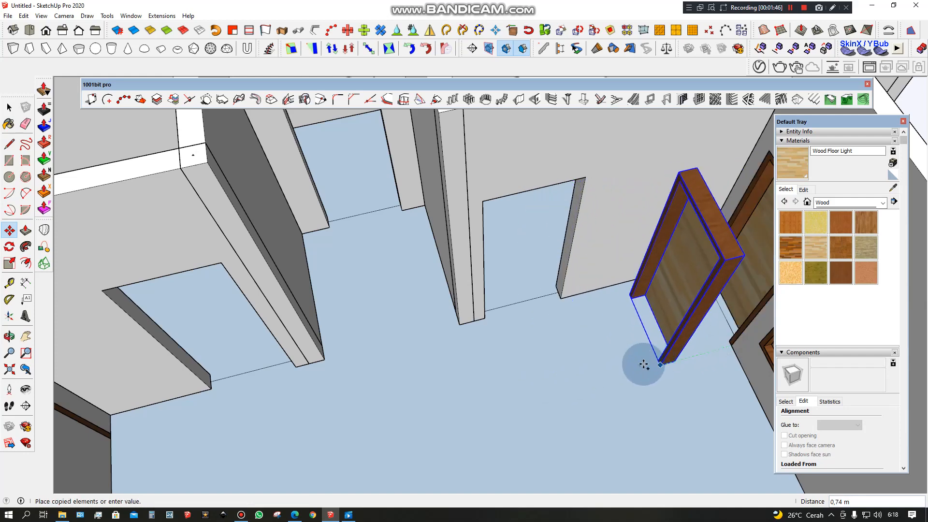
click(571, 378)
key(space)
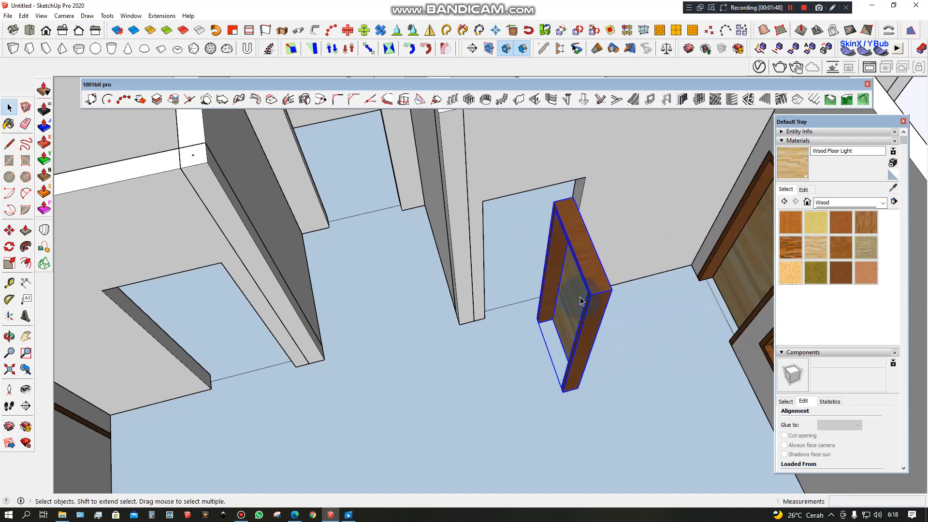
Step: Rotate the door copy about 90 degrees around its bottom corner so it runs parallel to the back room's doorway
click(9, 247)
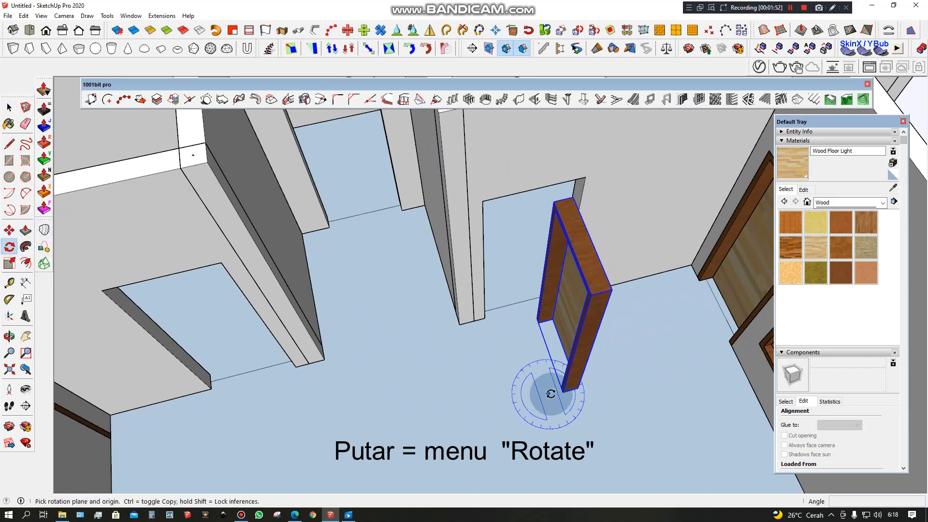
click(562, 393)
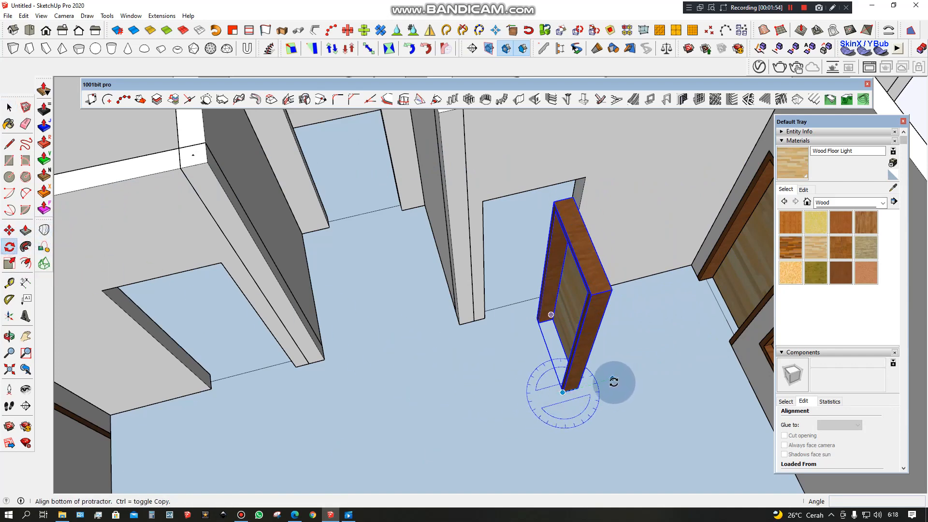
click(612, 380)
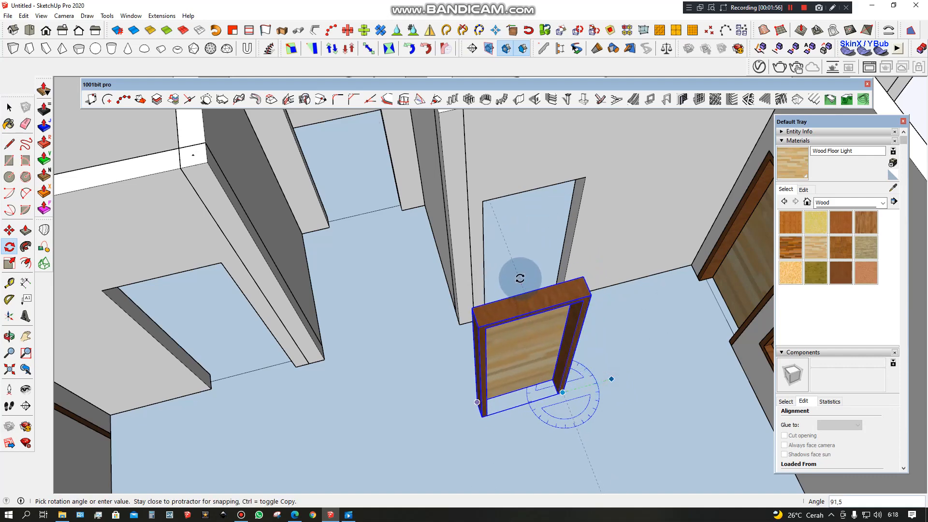
click(522, 275)
scroll(557, 416, up, 2)
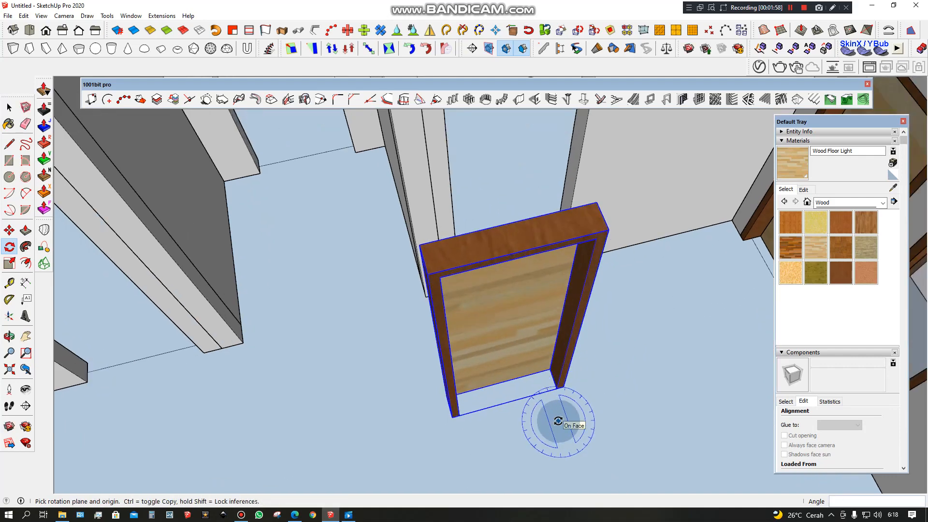
Step: Move the rotated door from its bottom corner to the matching bottom corner of the back room's doorway
key(m)
click(454, 420)
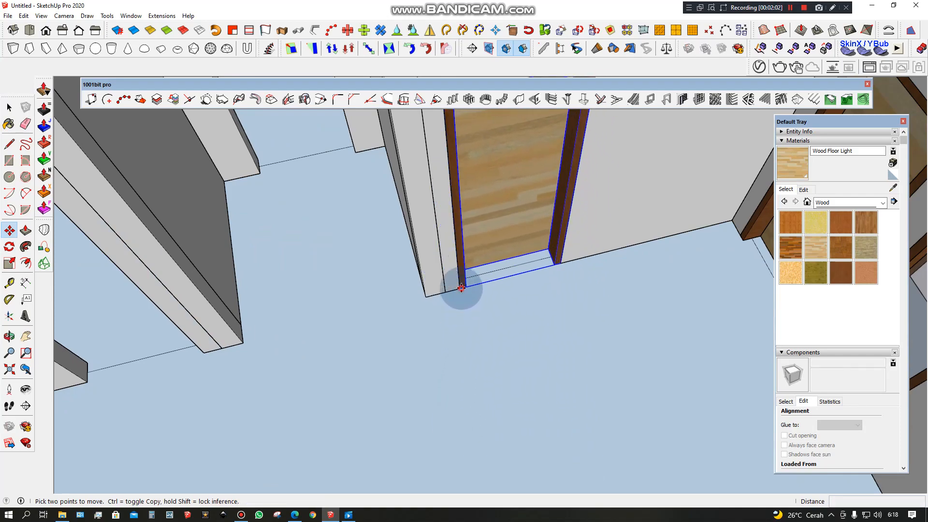
click(461, 288)
Step: Copy the back room's door along the hall wall to the bottom corner of the front room's doorway
key(ctrl)
scroll(590, 373, down, 5)
scroll(491, 369, up, 5)
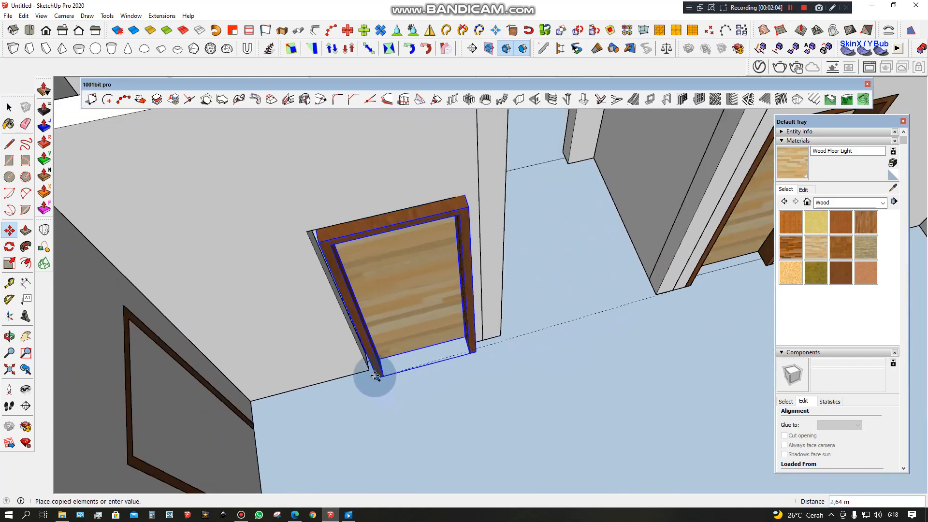
click(371, 371)
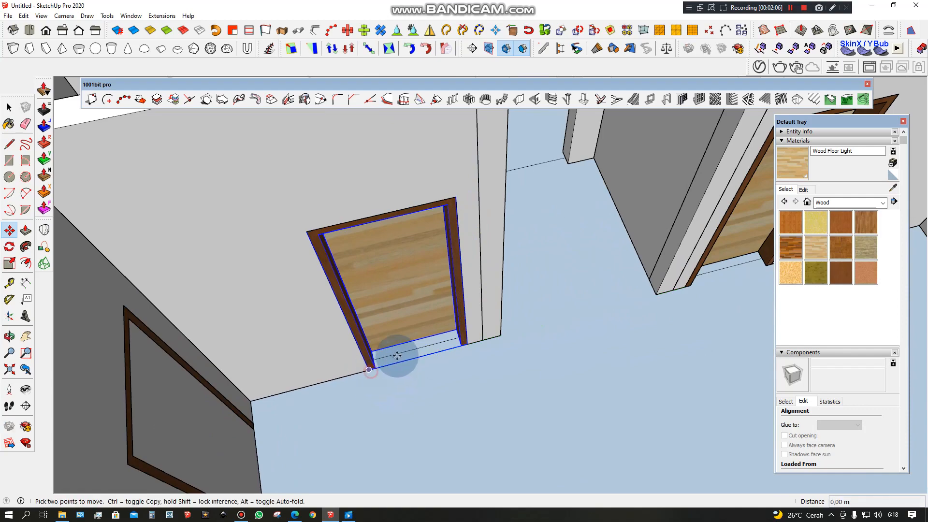
Step: Copy the front room's door to the bottom corner of the small middle room's doorway at the end of the passage
key(ctrl)
shift+middle_drag(538, 271, 435, 493)
scroll(388, 401, up, 1)
scroll(389, 394, up, 1)
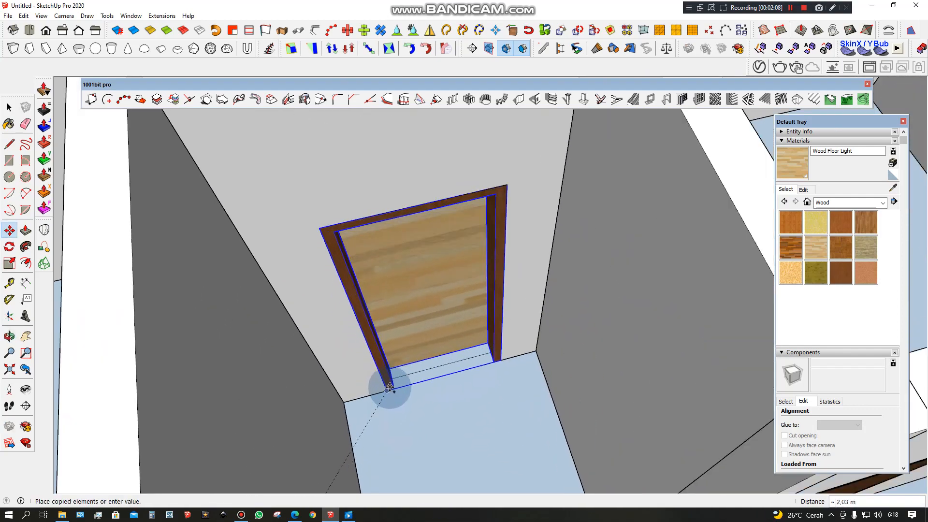
click(390, 389)
scroll(512, 303, down, 10)
middle_drag(440, 375, 677, 285)
key(space)
Step: Inspect the placed doors and windows from several sides of the house
click(790, 8)
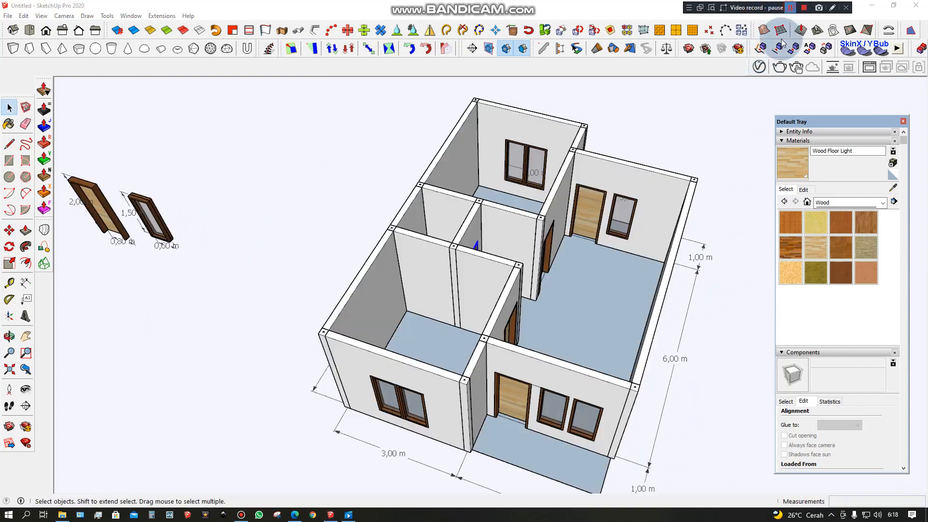
middle_drag(736, 145, 721, 162)
middle_drag(648, 234, 411, 380)
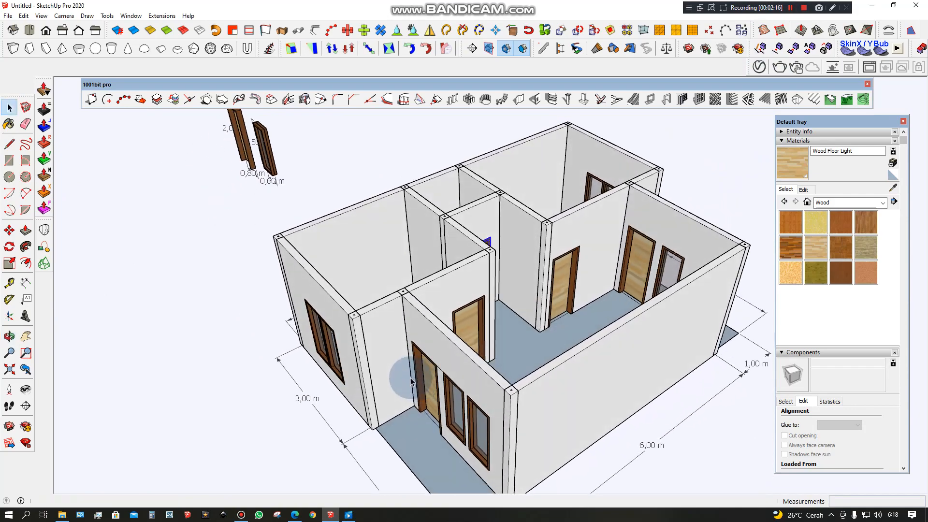
middle_drag(400, 343, 632, 356)
middle_drag(587, 311, 558, 352)
middle_drag(580, 439, 635, 291)
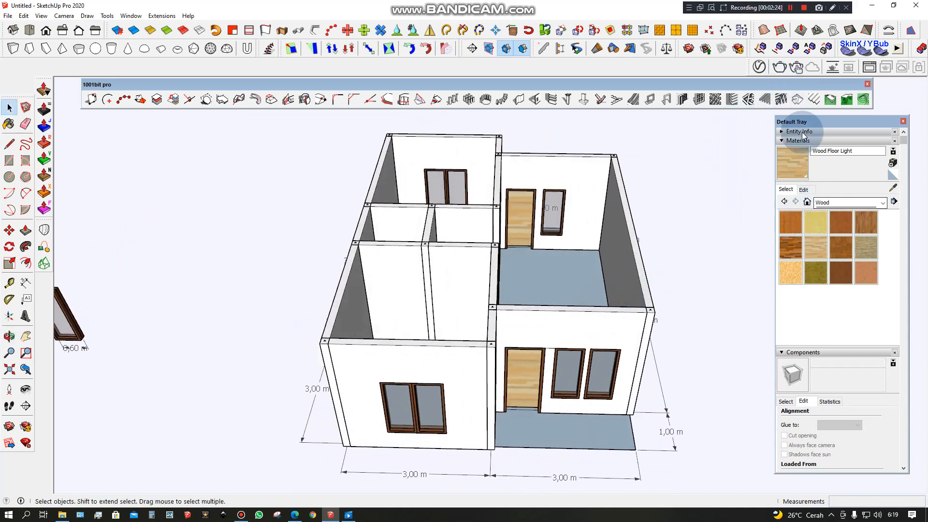
Step: Paint the hall, front room and back room floors with Marble Carrara Gold Floor Tile, and the small middle room's floor with Field Rectangle Tile
click(823, 201)
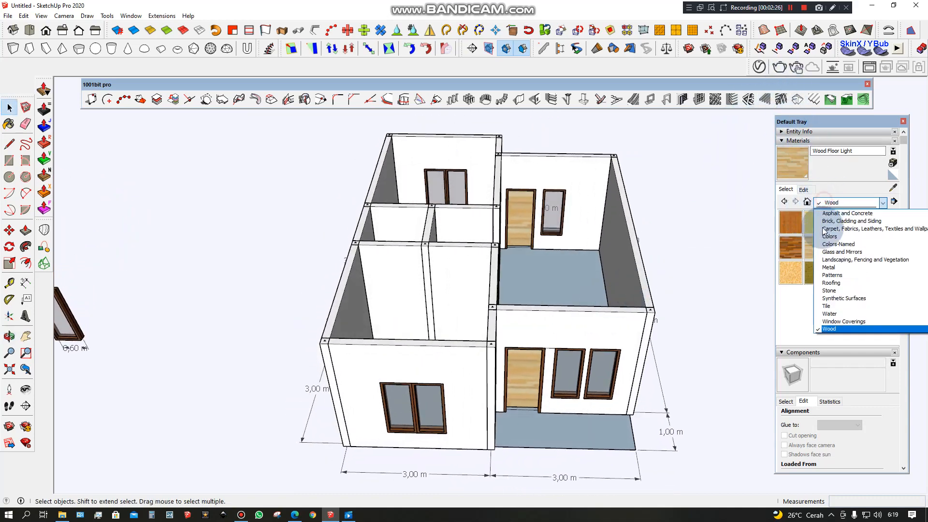
click(824, 304)
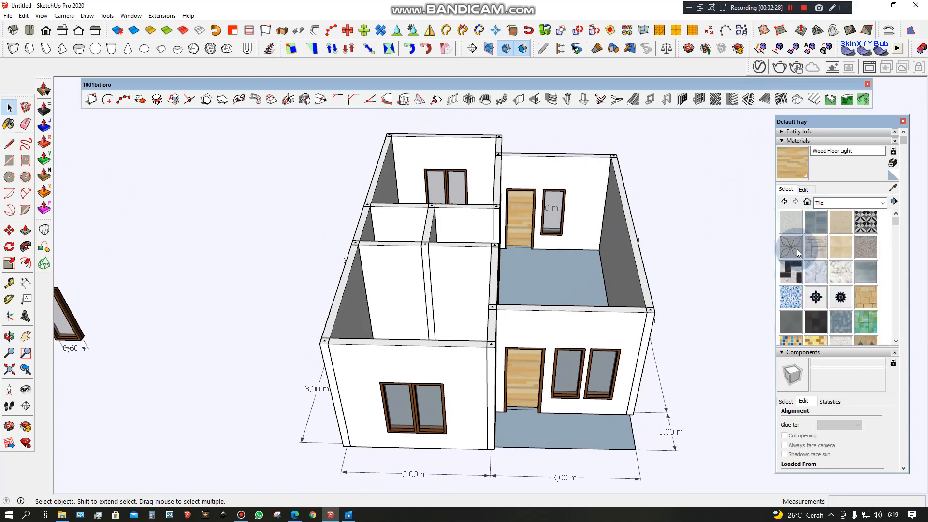
click(840, 267)
mouse_move(601, 265)
middle_down()
mouse_move(555, 348)
mouse_move(561, 285)
middle_up()
click(560, 285)
click(443, 363)
middle_drag(472, 257, 445, 266)
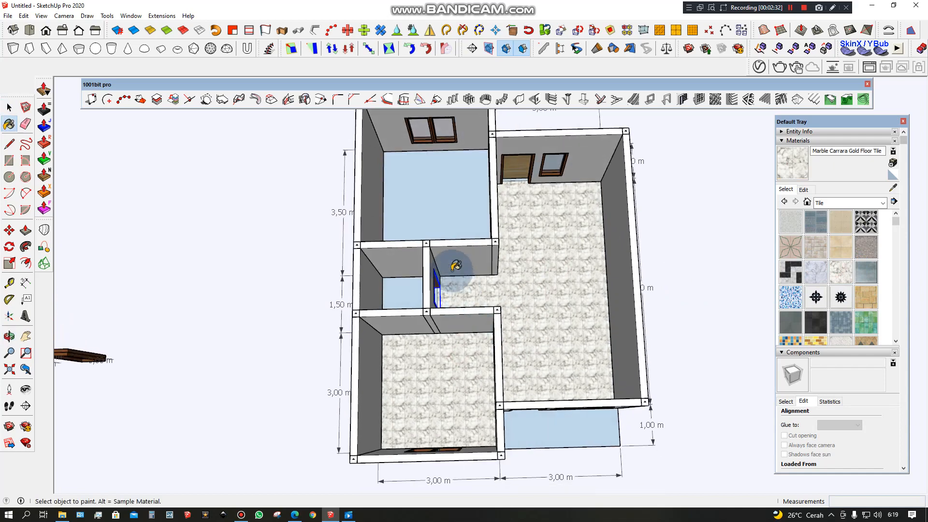
click(448, 211)
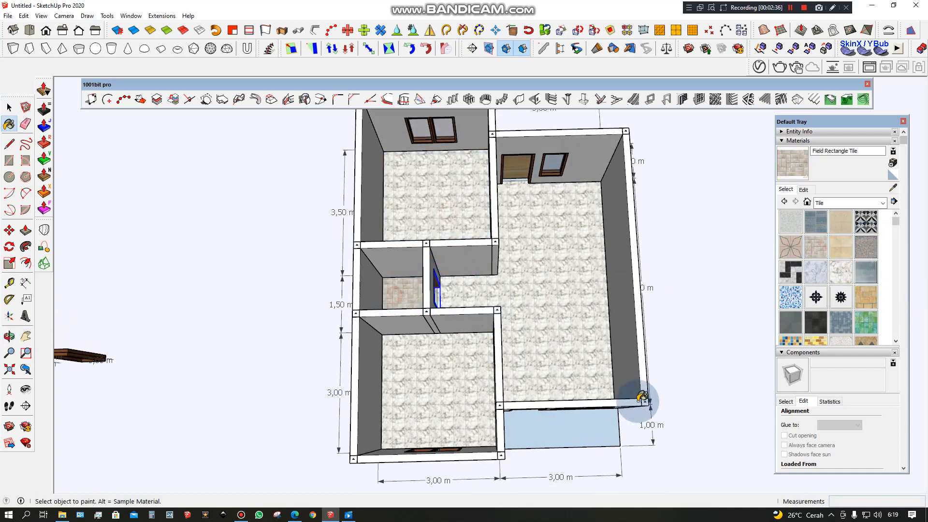
Step: Paint the porch floor in front of the entrance door with Basic Tile
middle_drag(632, 397, 559, 211)
scroll(554, 315, up, 3)
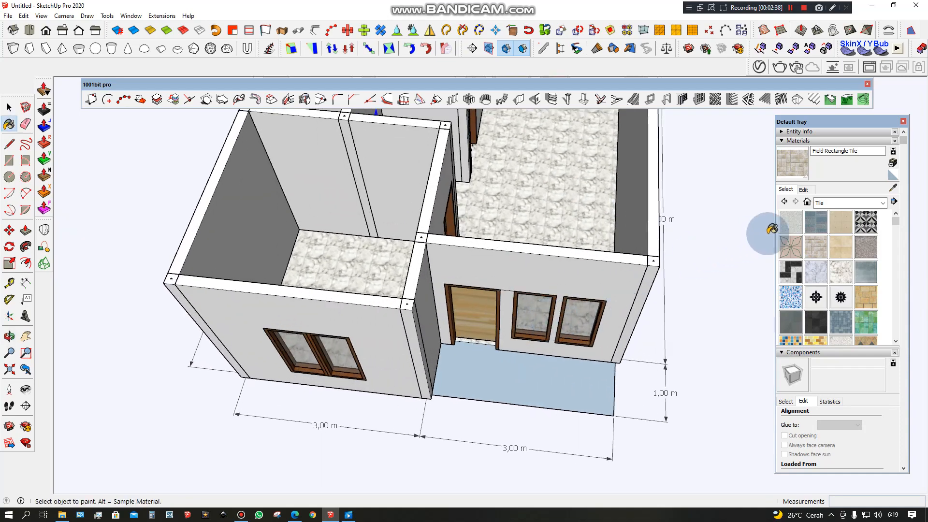
click(791, 223)
click(543, 383)
Step: Raise the porch floor about 0.14 m with Push/Pull
middle_drag(543, 383, 535, 284)
scroll(489, 368, up, 3)
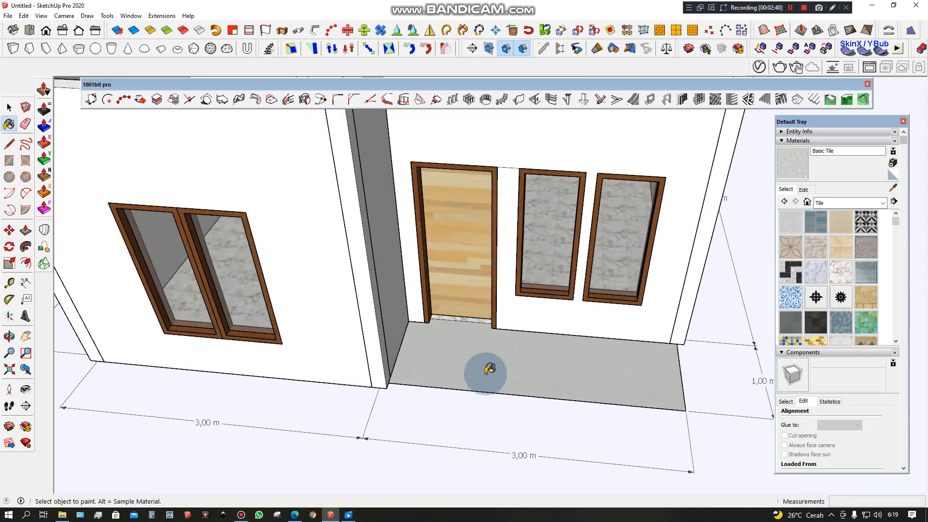
scroll(490, 368, up, 5)
key(p)
click(430, 370)
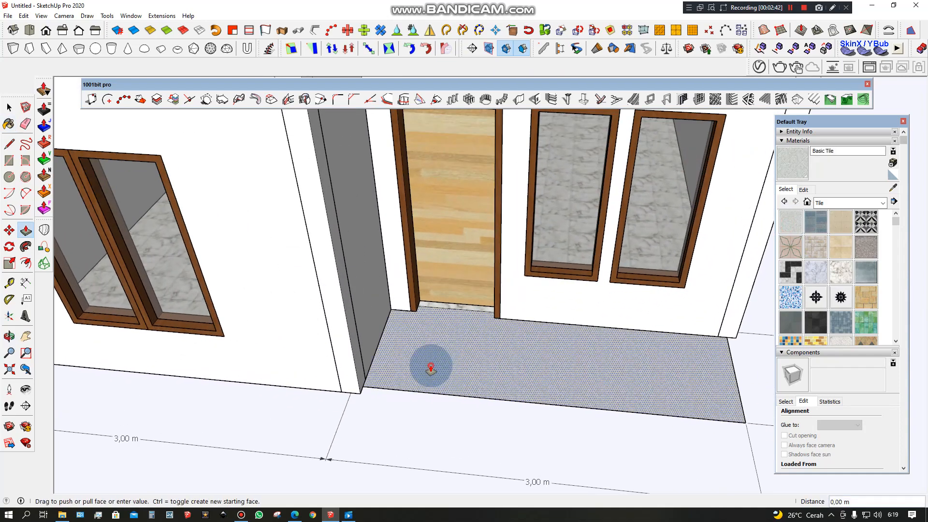
click(428, 353)
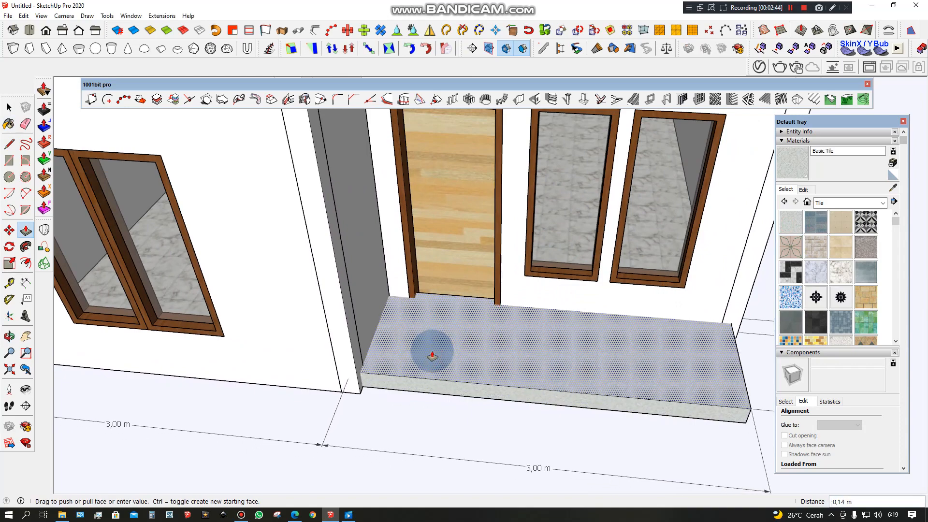
scroll(431, 356, down, 5)
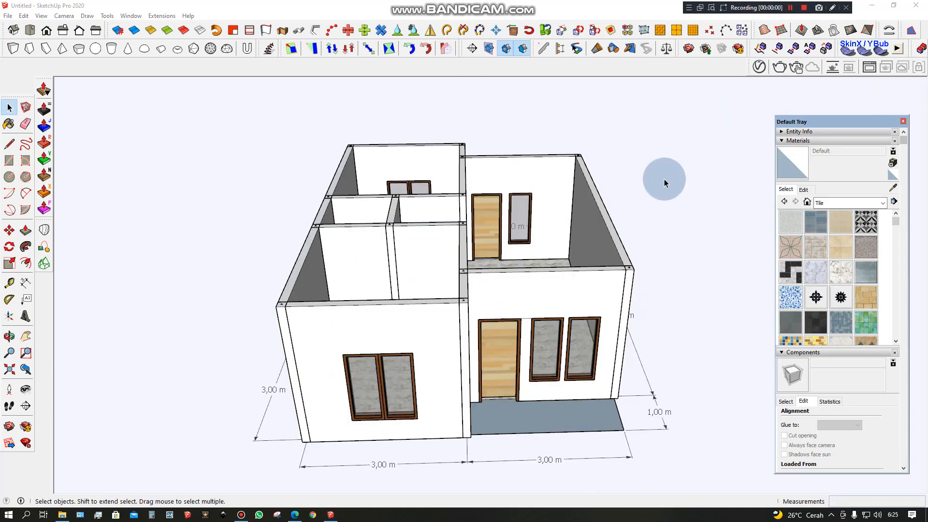
Step: Switch the camera to Parallel Projection and view the house from above its long side wall
middle_drag(664, 180, 624, 212)
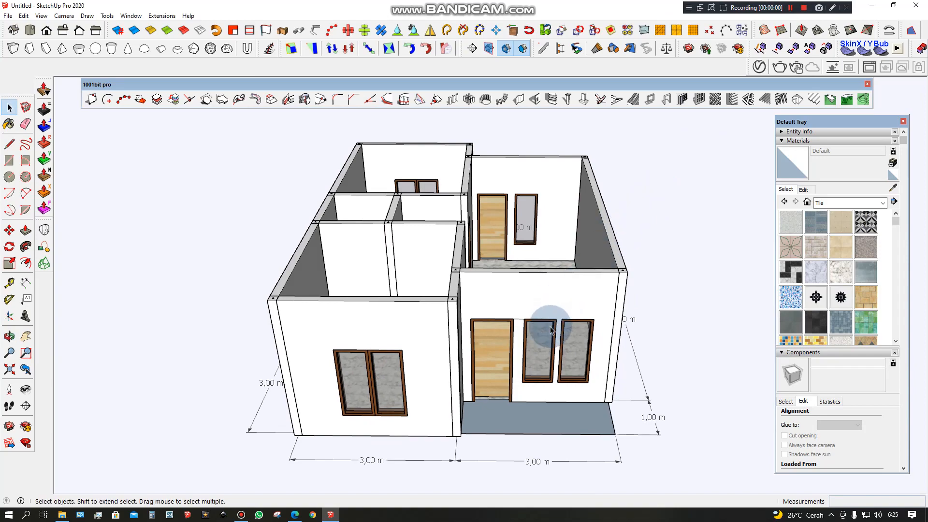
middle_drag(496, 317, 457, 372)
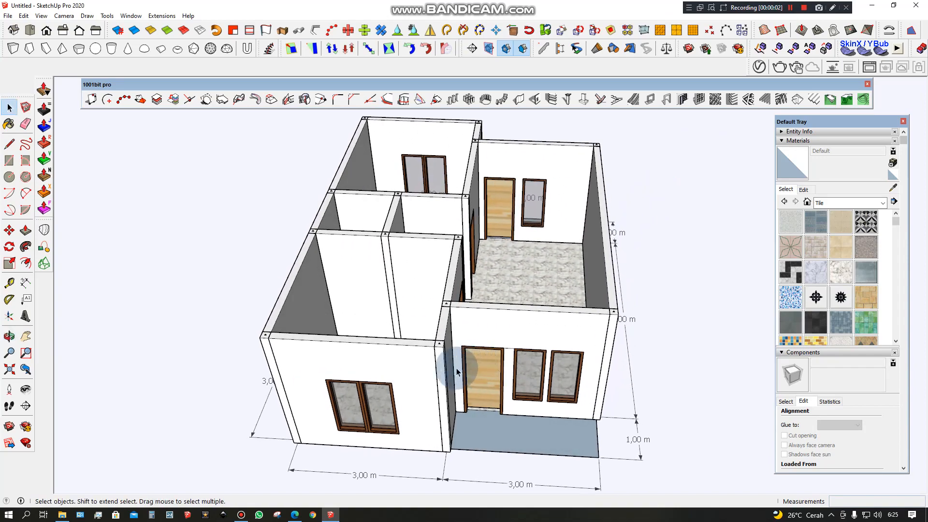
middle_drag(394, 303, 553, 301)
scroll(487, 207, up, 3)
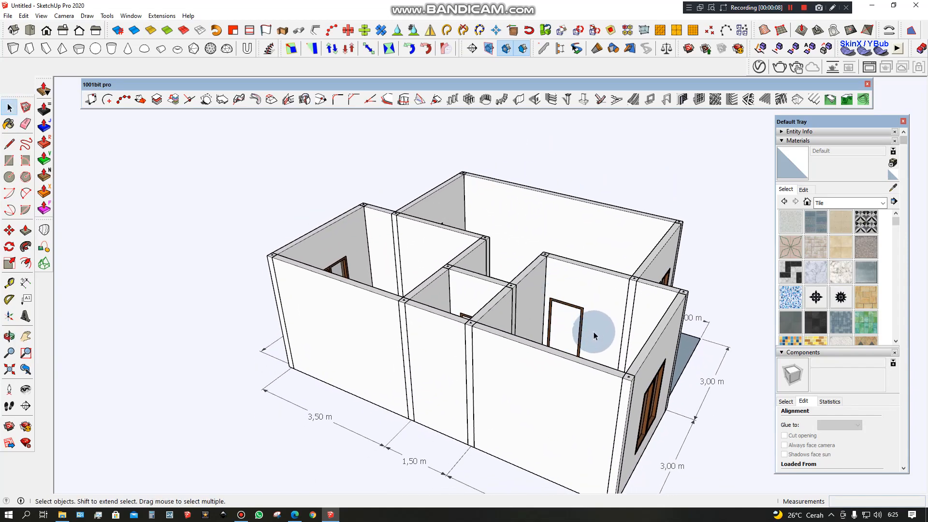
middle_drag(594, 332, 551, 323)
click(375, 167)
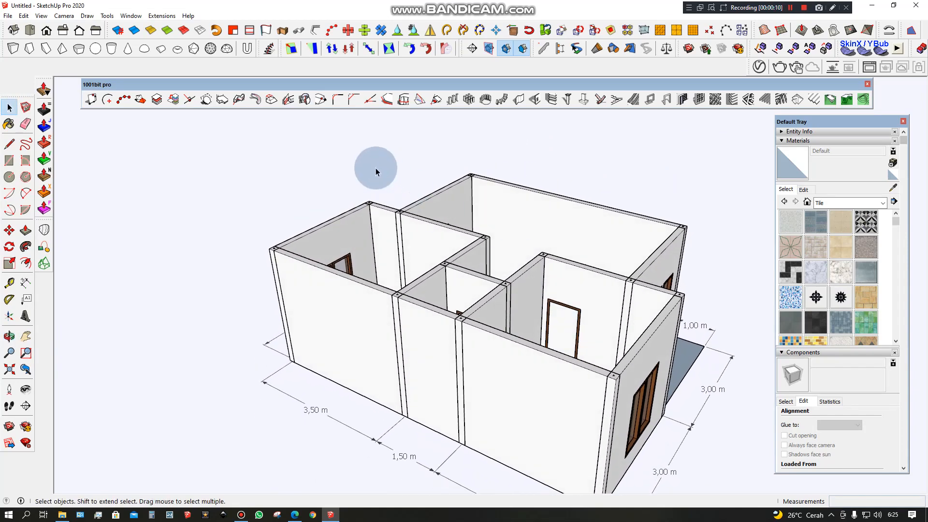
click(66, 16)
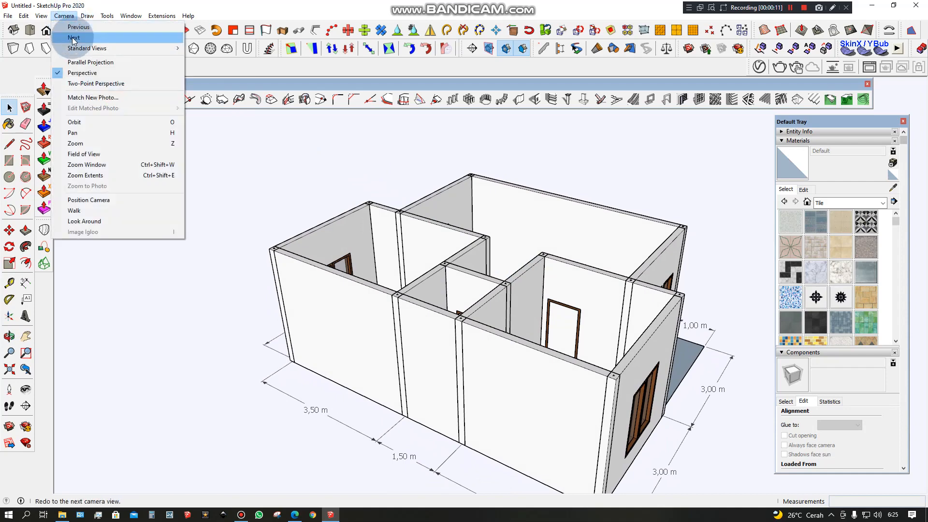
click(91, 62)
middle_drag(448, 276, 455, 310)
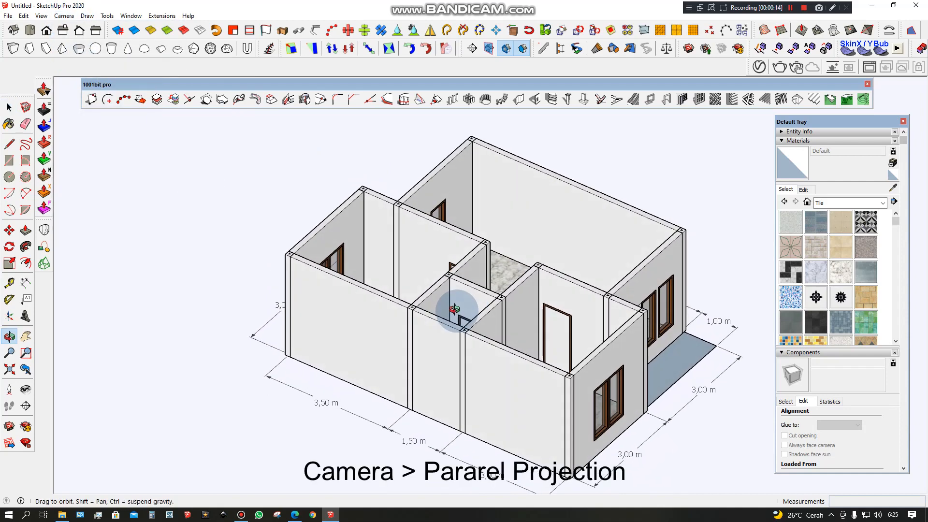
Step: Draw a triangular gable half on the long side wall: 2 m vertically from the top edge's midpoint, to the front corner, and back to the base
scroll(462, 302, up, 2)
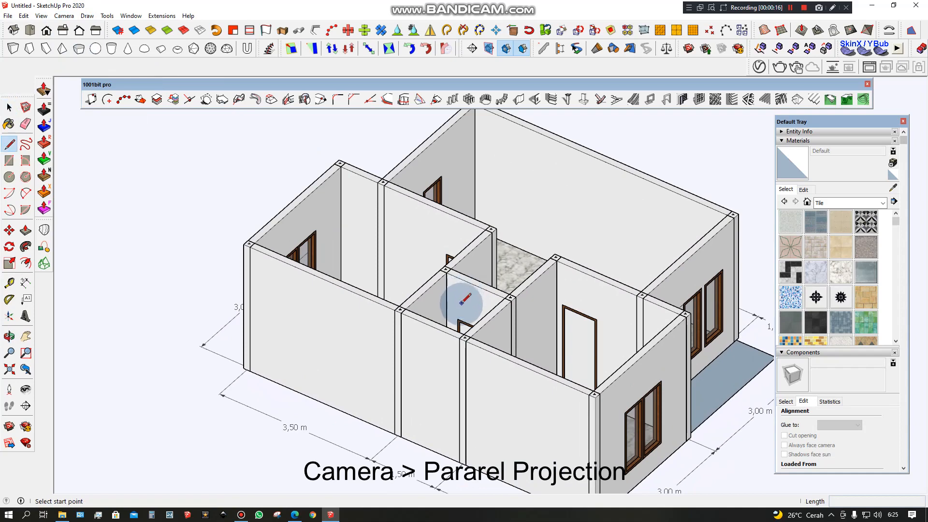
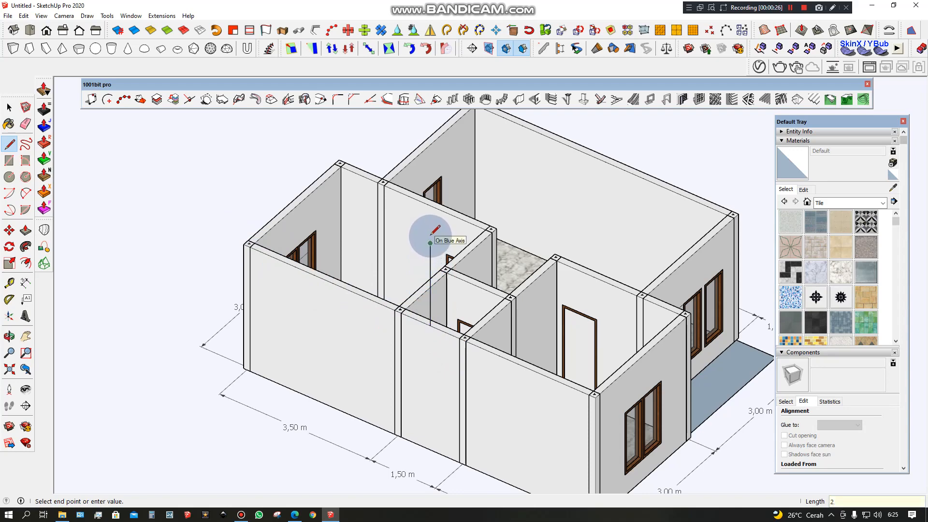
click(430, 243)
scroll(599, 391, up, 2)
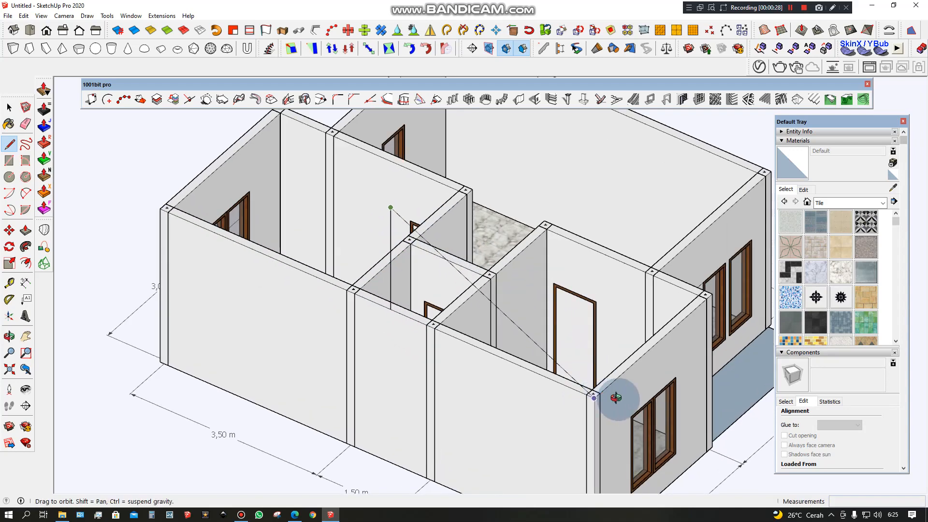
middle_drag(615, 397, 665, 385)
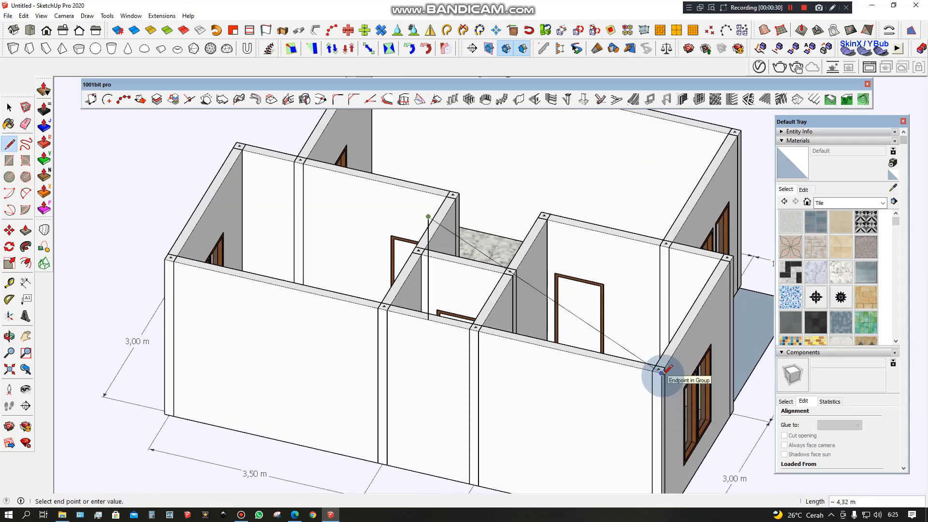
click(661, 373)
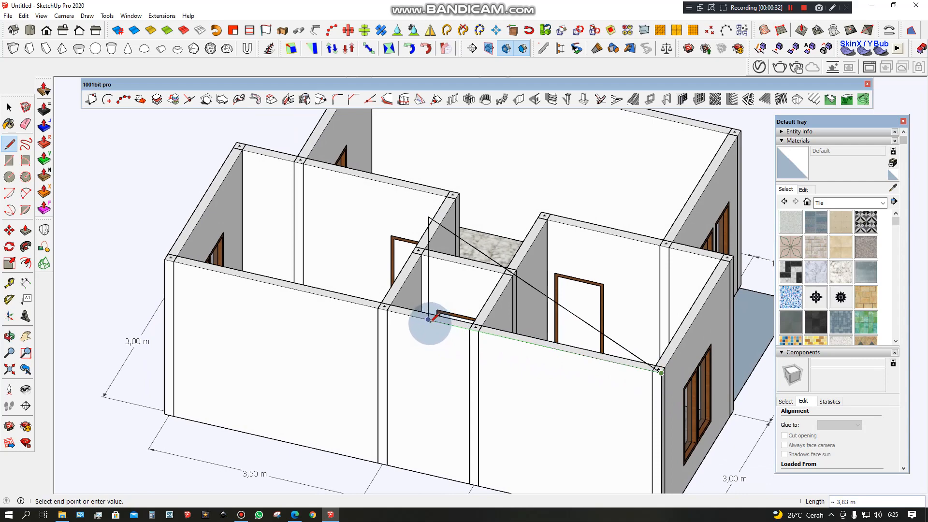
click(428, 319)
key(space)
Step: Complete the gable with lines from the apex to the rear wall corner and back to the base, and delete the vertical dividing line
middle_drag(473, 296, 544, 306)
key(l)
click(512, 248)
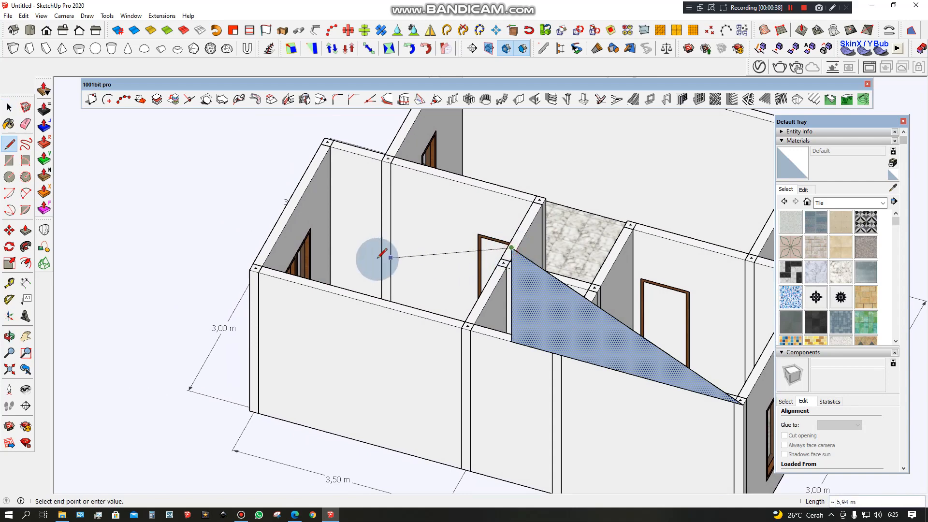
click(250, 270)
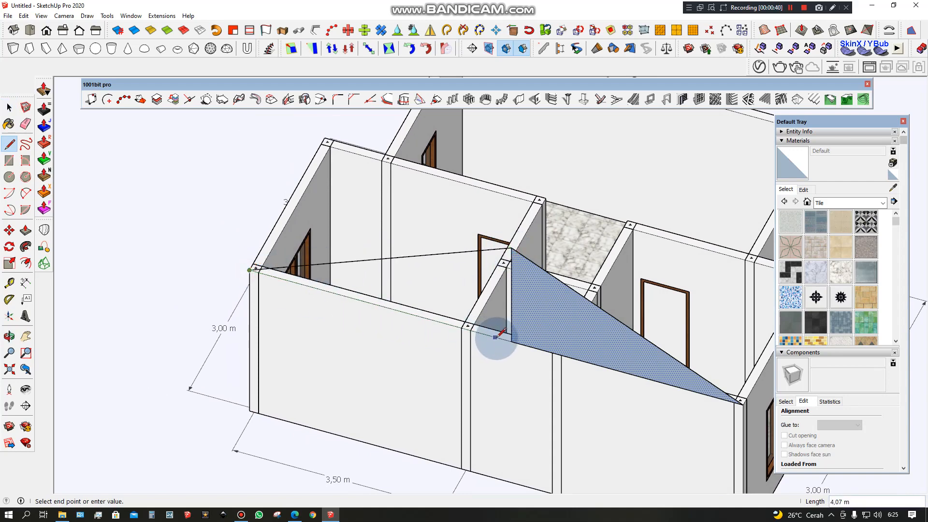
click(512, 341)
key(space)
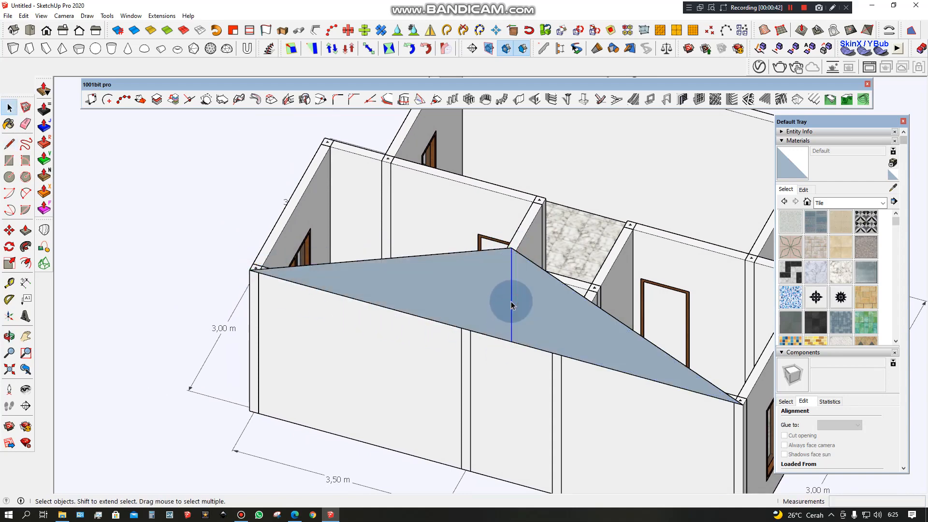
scroll(562, 326, down, 5)
middle_drag(447, 259, 480, 294)
scroll(481, 294, down, 3)
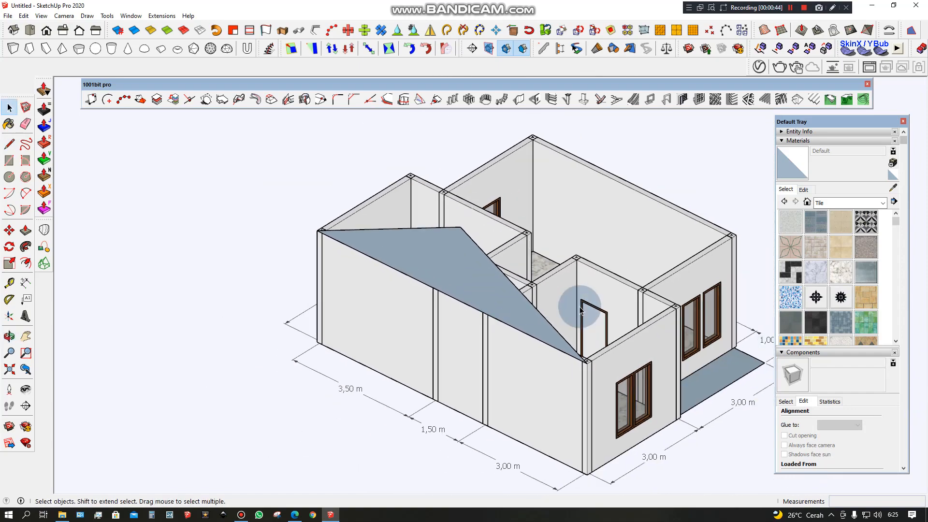
Step: Extend the gable's sloping edge 0.5 m past the front wall corner and close it with lines into a small triangular eave
middle_drag(580, 300, 261, 284)
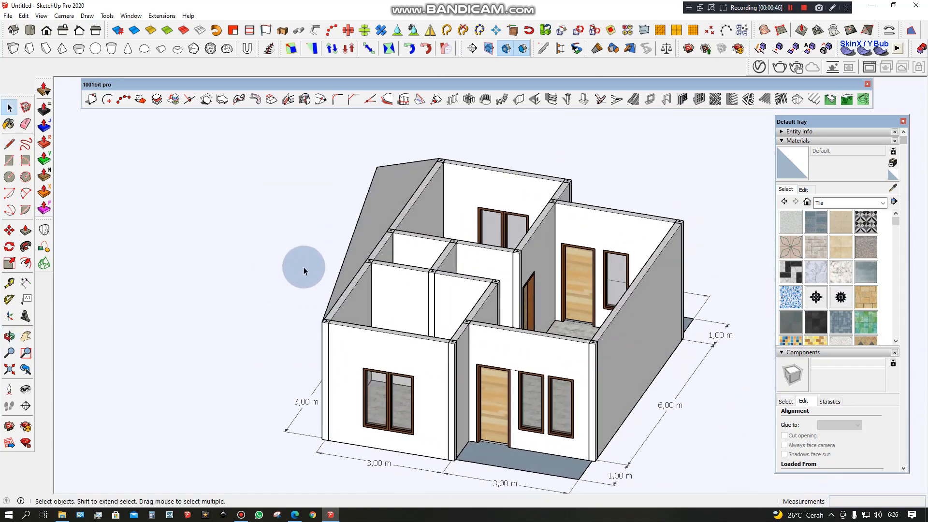
middle_drag(367, 272, 632, 304)
scroll(580, 375, up, 6)
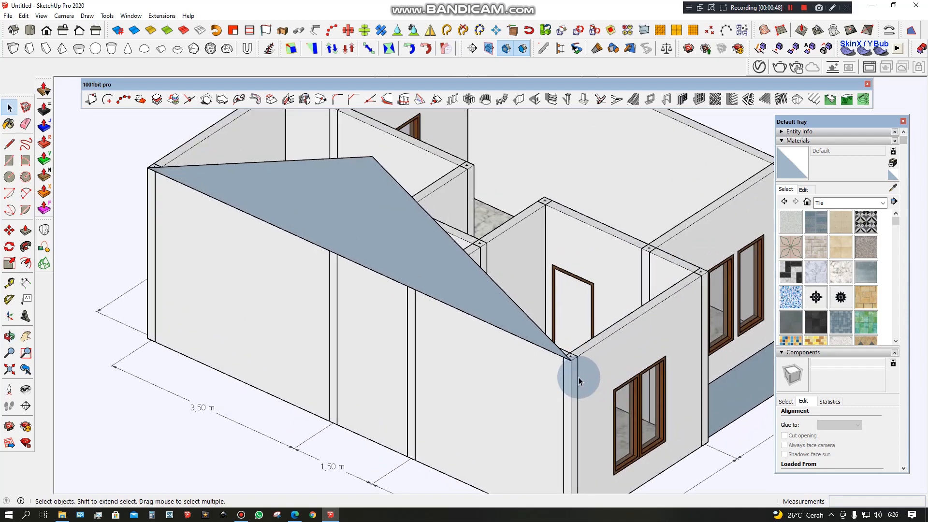
mouse_move(580, 375)
middle_down()
mouse_move(633, 371)
mouse_move(638, 333)
mouse_move(524, 346)
middle_up()
scroll(538, 339, up, 2)
key(l)
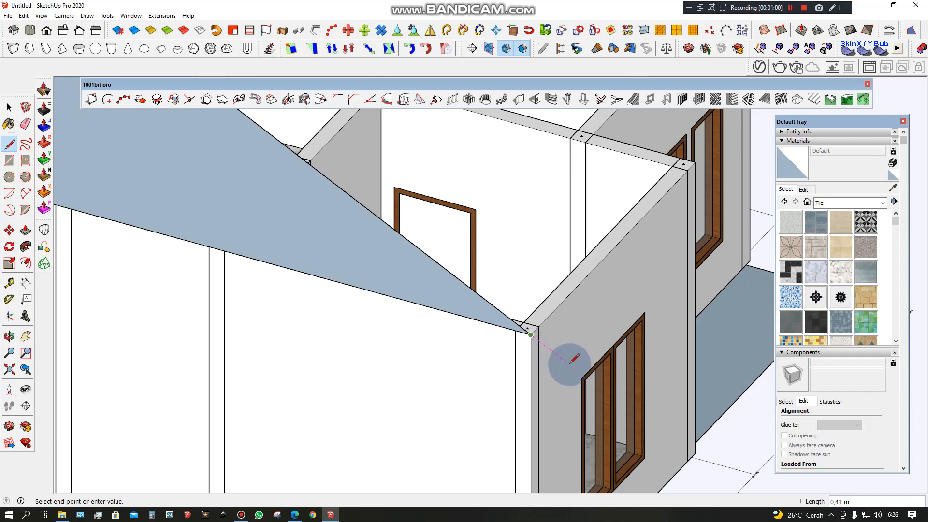
scroll(568, 362, down, 2)
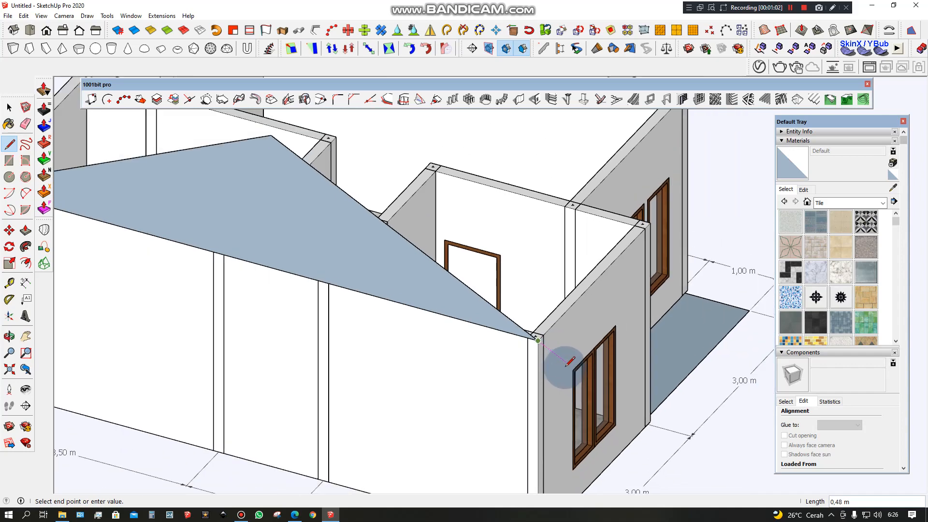
scroll(561, 352, down, 1)
scroll(483, 297, down, 1)
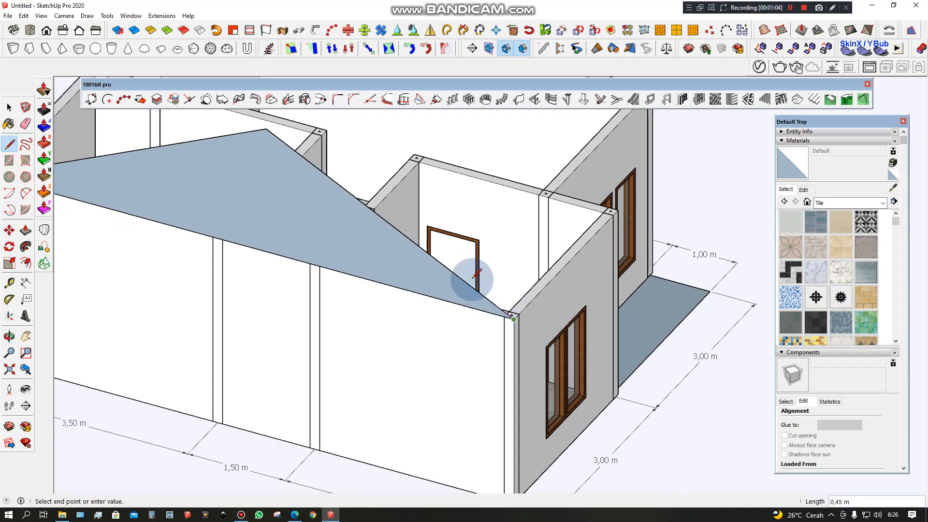
scroll(537, 325, up, 2)
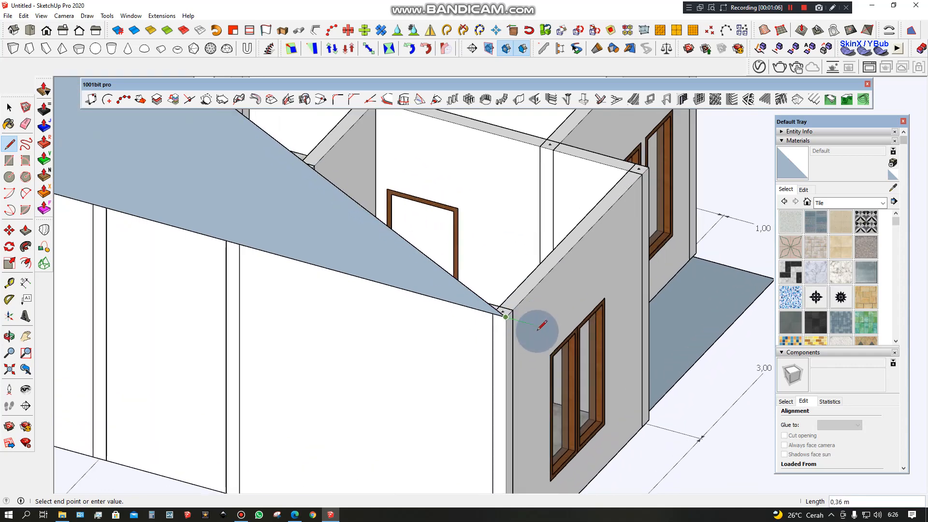
middle_drag(542, 325, 580, 387)
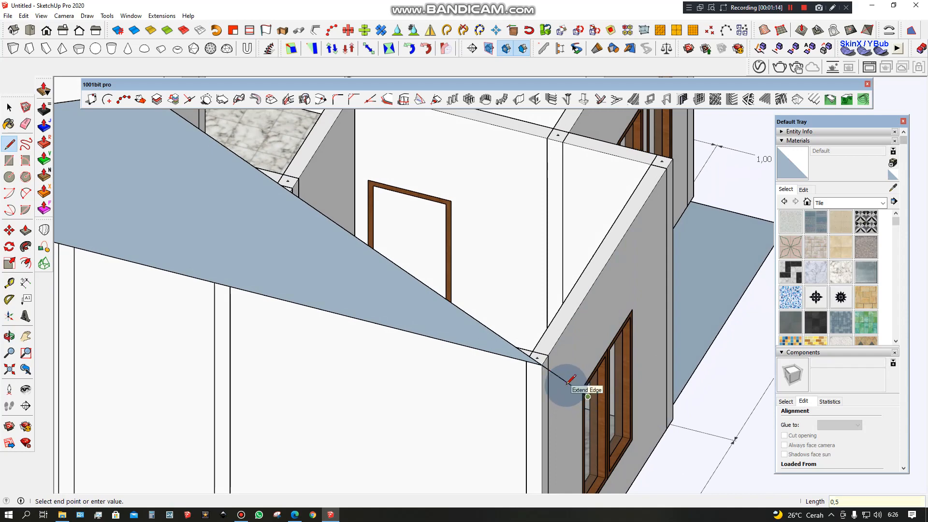
click(540, 365)
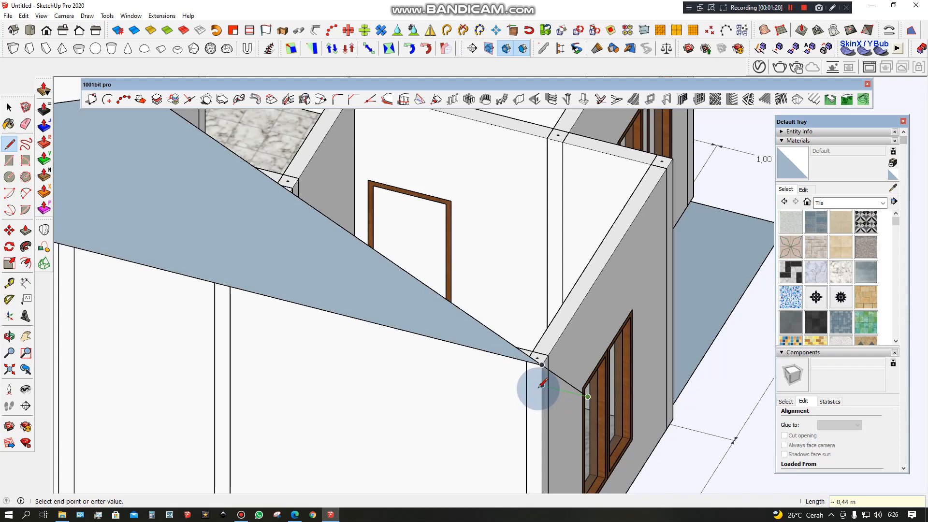
scroll(563, 382, down, 5)
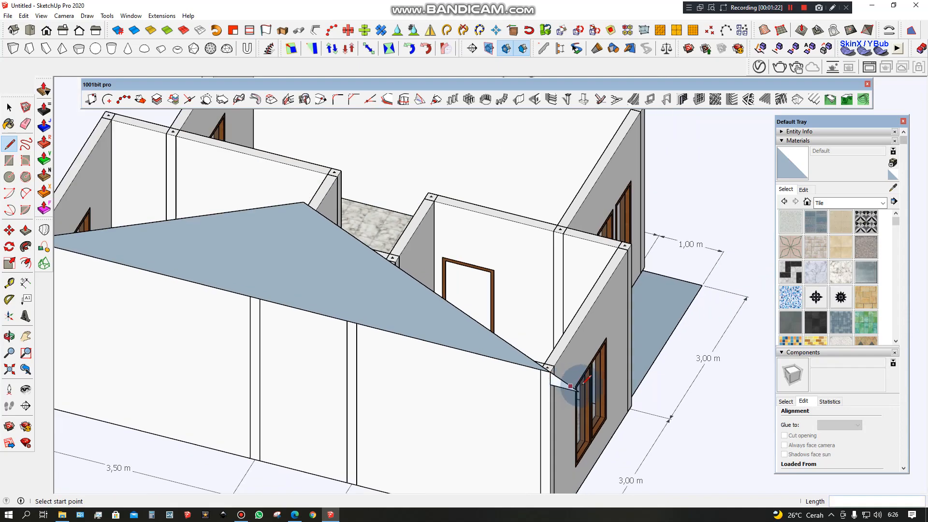
Step: Extend the gable's opposite sloping edge beyond the rear wall corner and close it into a matching small triangular eave
key(space)
scroll(564, 383, up, 3)
middle_drag(562, 384, 613, 363)
scroll(483, 290, down, 5)
scroll(471, 360, up, 5)
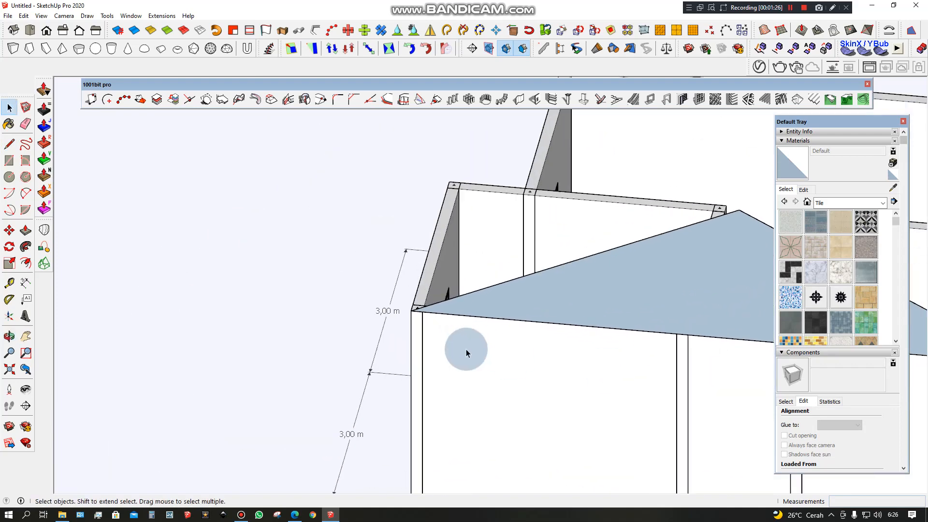
key(l)
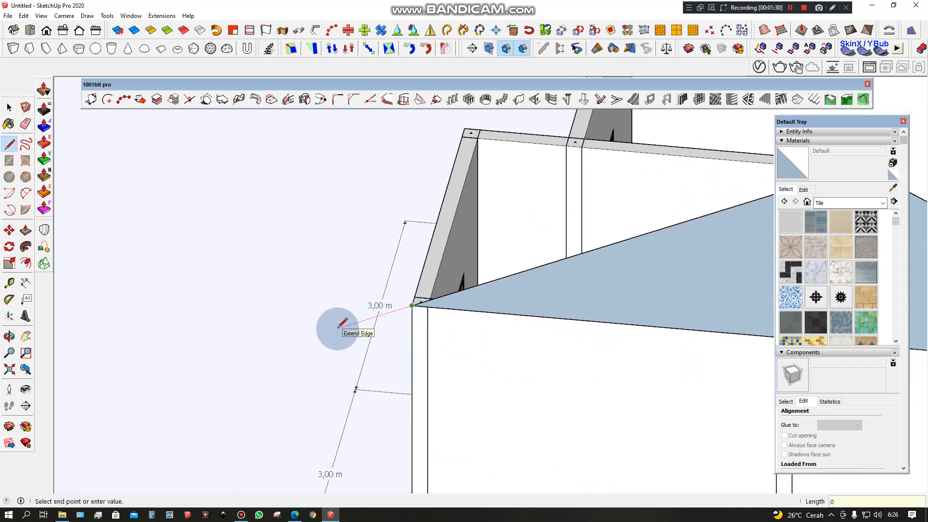
key(Return)
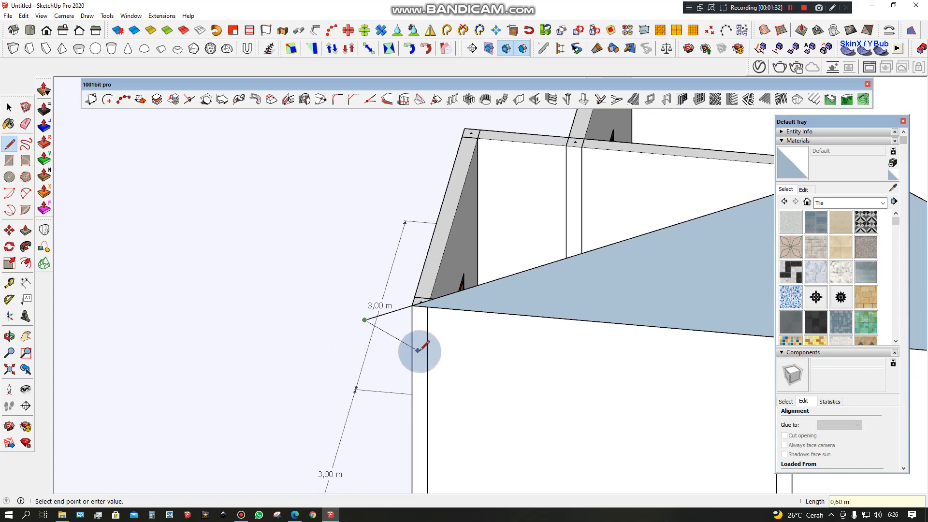
key(space)
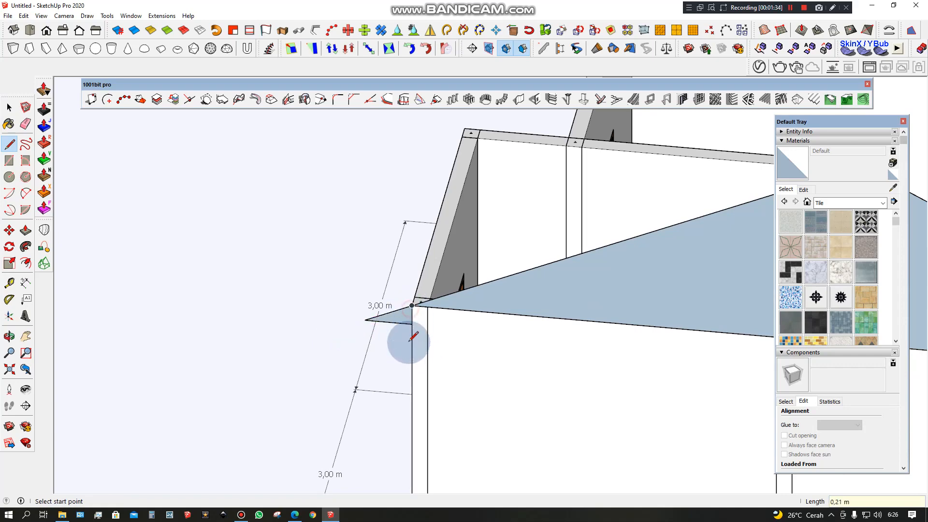
scroll(410, 328, down, 5)
Step: Push/Pull the main gable triangle 3.15 m across the house to the projecting room's far wall corner, leaving the eave triangles out
middle_drag(743, 235, 660, 231)
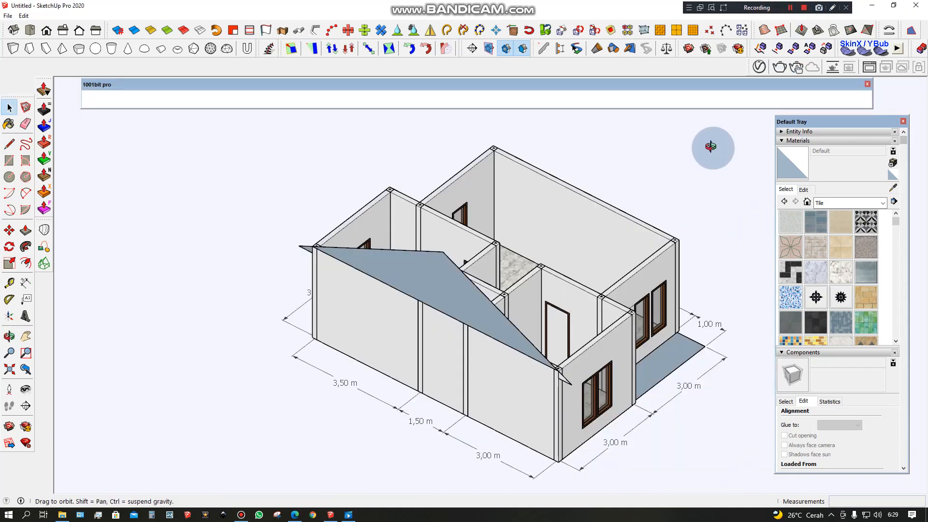
middle_drag(714, 141, 668, 176)
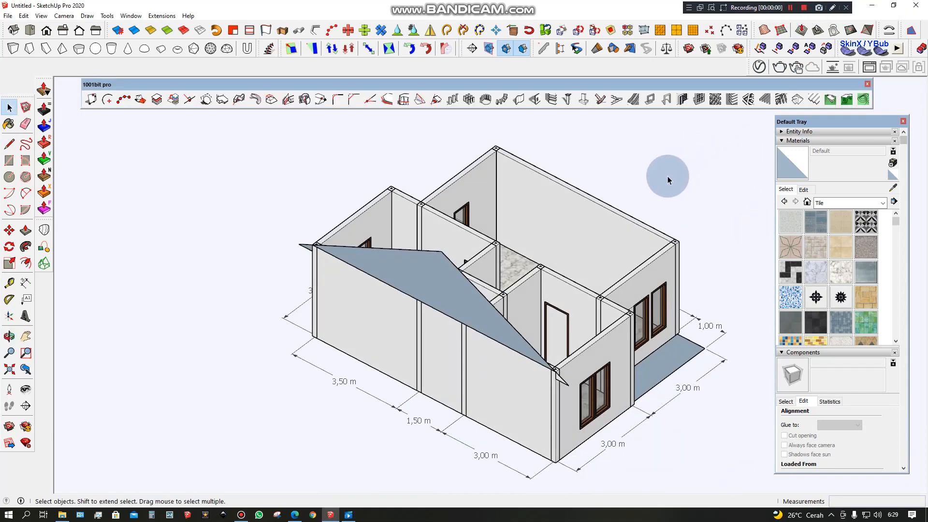
middle_drag(446, 290, 459, 303)
key(p)
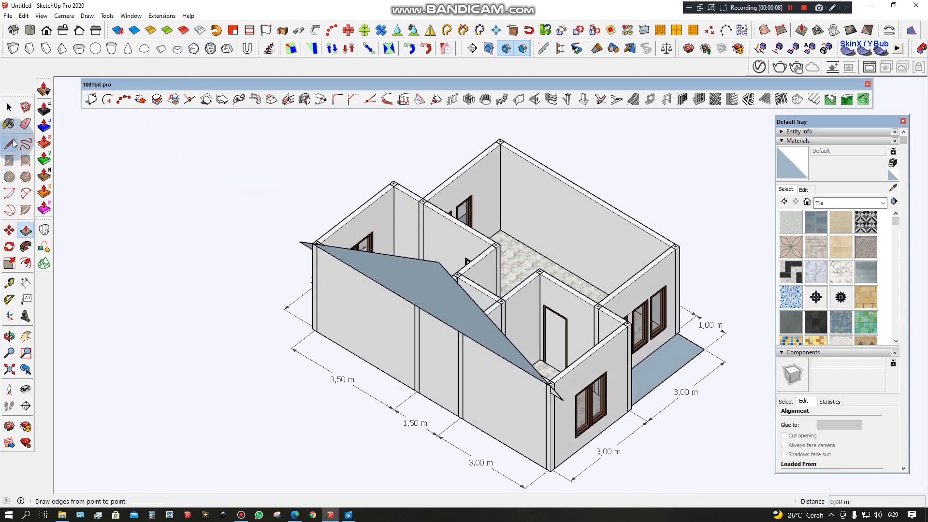
click(25, 264)
key(p)
click(424, 284)
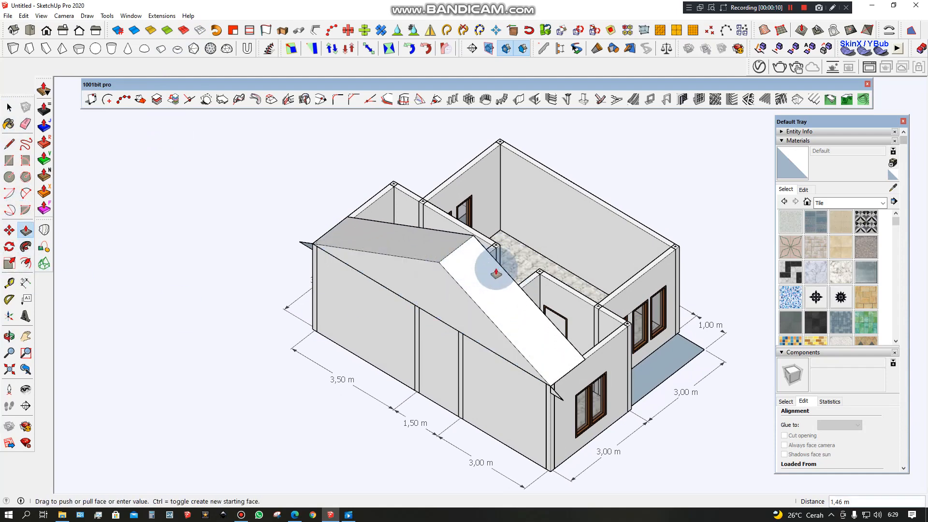
click(615, 319)
middle_drag(615, 321, 279, 325)
scroll(415, 369, up, 4)
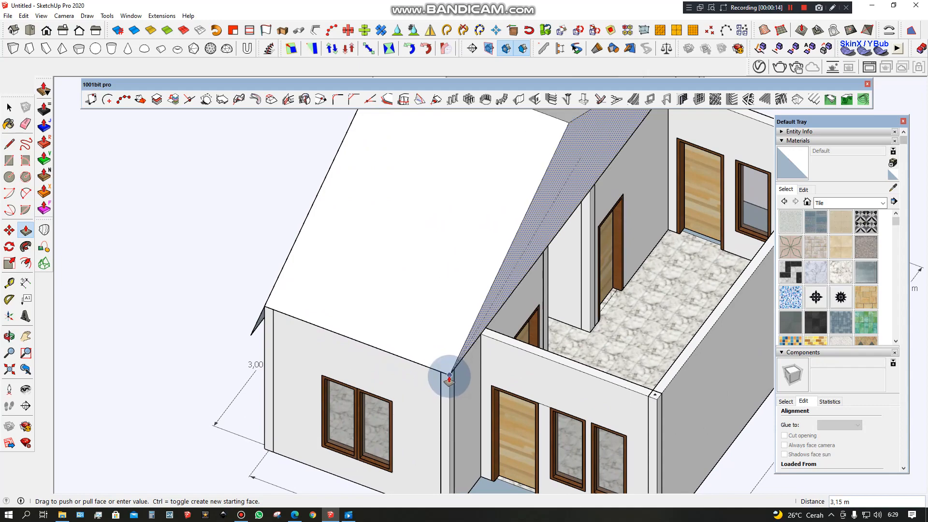
scroll(487, 303, down, 4)
Step: Split the extruded roof's inner gable face with a vertical line from the apex to its base, and select the front half
middle_drag(549, 296, 431, 265)
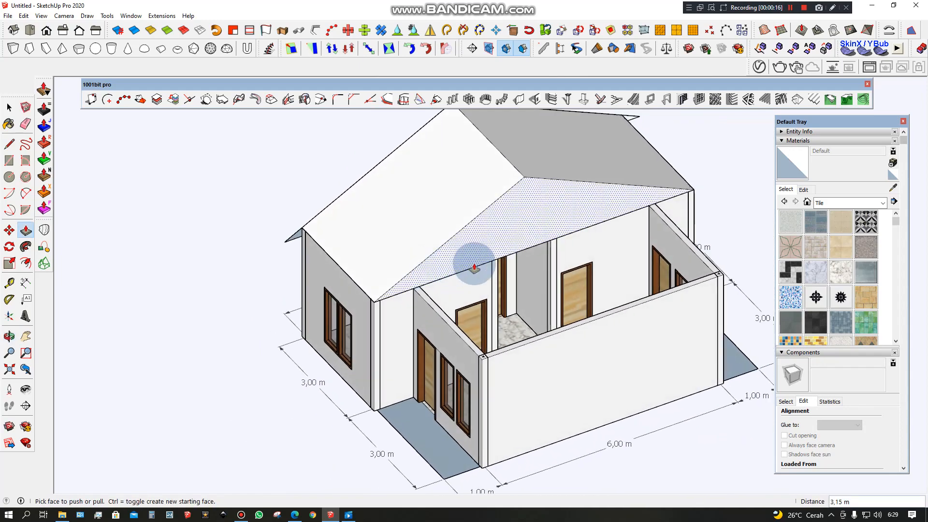
scroll(509, 314, up, 1)
middle_drag(509, 315, 542, 307)
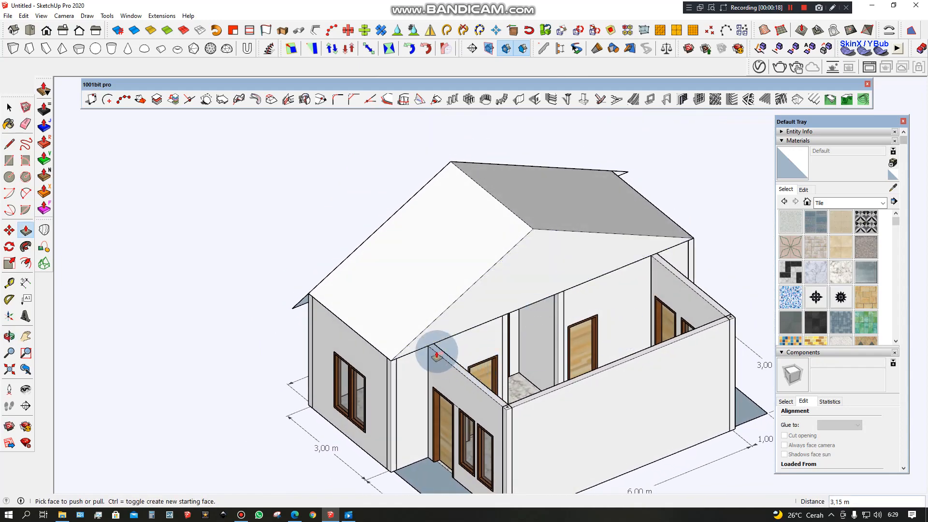
scroll(535, 342, up, 2)
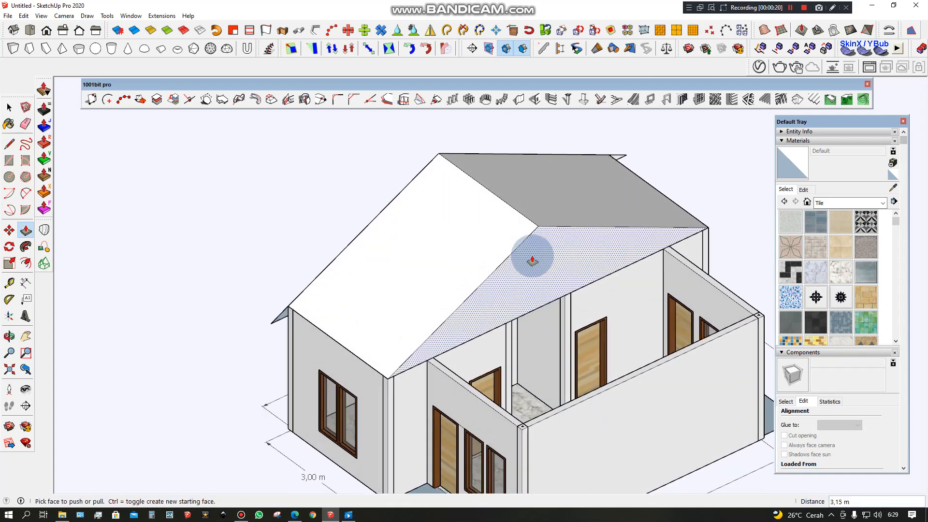
scroll(533, 257, up, 1)
scroll(575, 291, down, 1)
middle_drag(578, 307, 537, 301)
scroll(547, 279, up, 1)
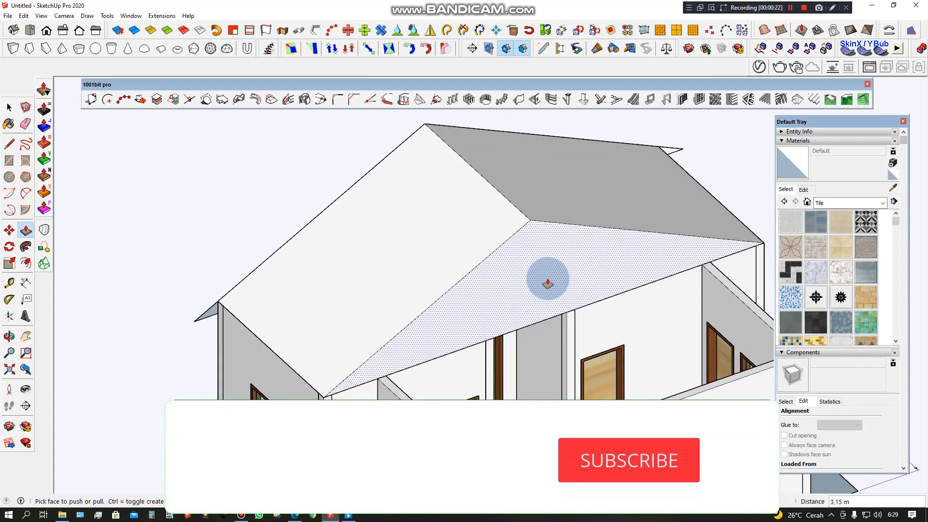
middle_drag(754, 164, 565, 274)
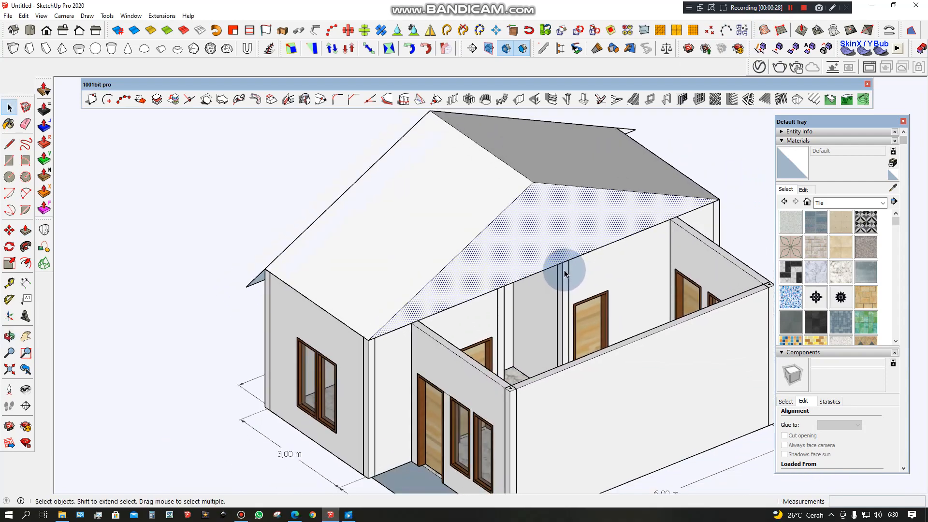
key(l)
click(530, 184)
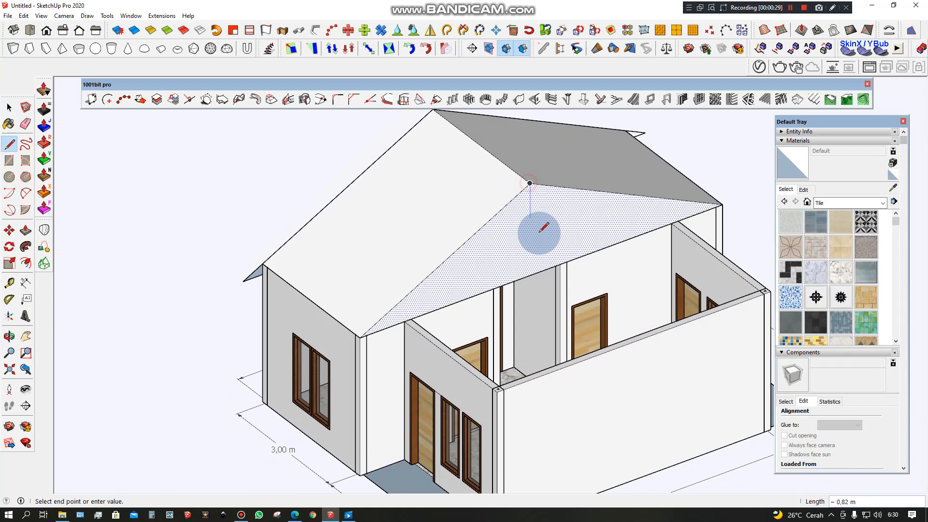
click(531, 275)
key(space)
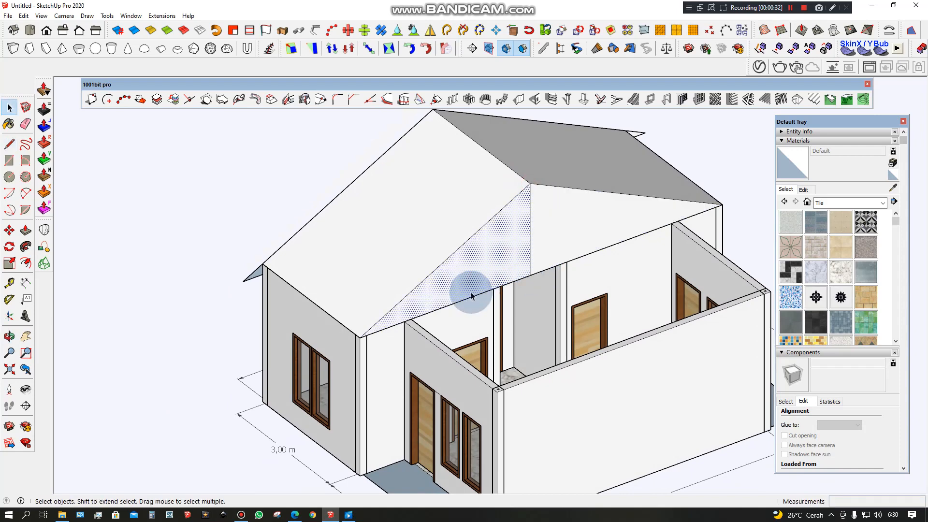
Step: Copy the selected half-gable face from the roof's lower front corner to the outer front corner of the opposite long wall
key(m)
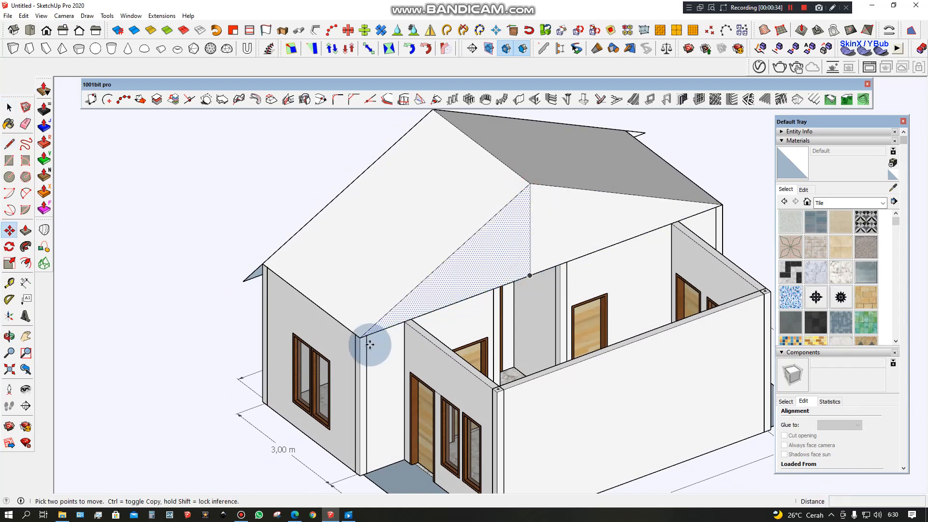
scroll(361, 341, up, 2)
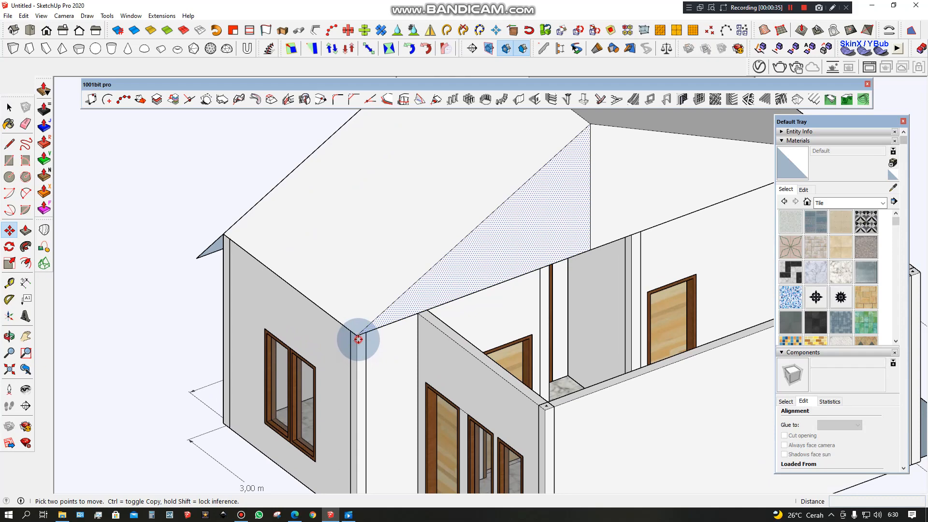
click(357, 335)
key(ctrl)
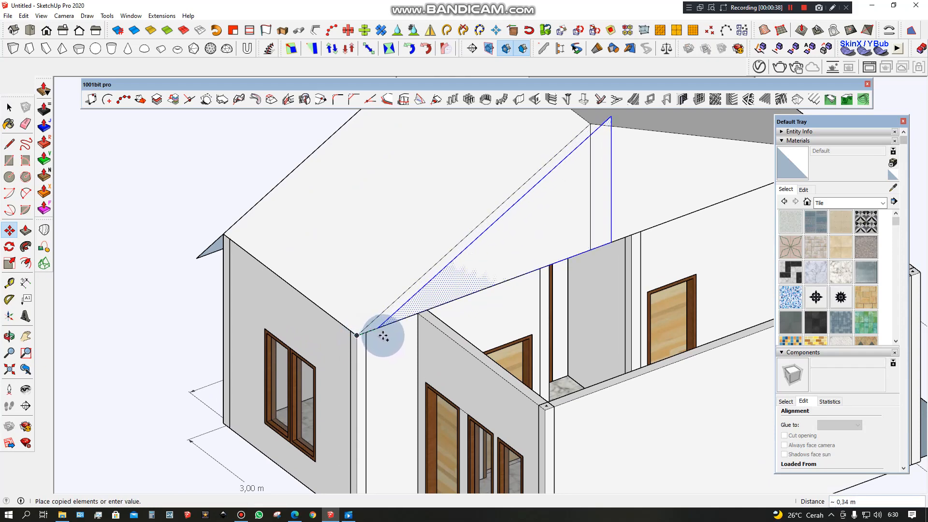
scroll(395, 324, down, 3)
scroll(441, 346, up, 2)
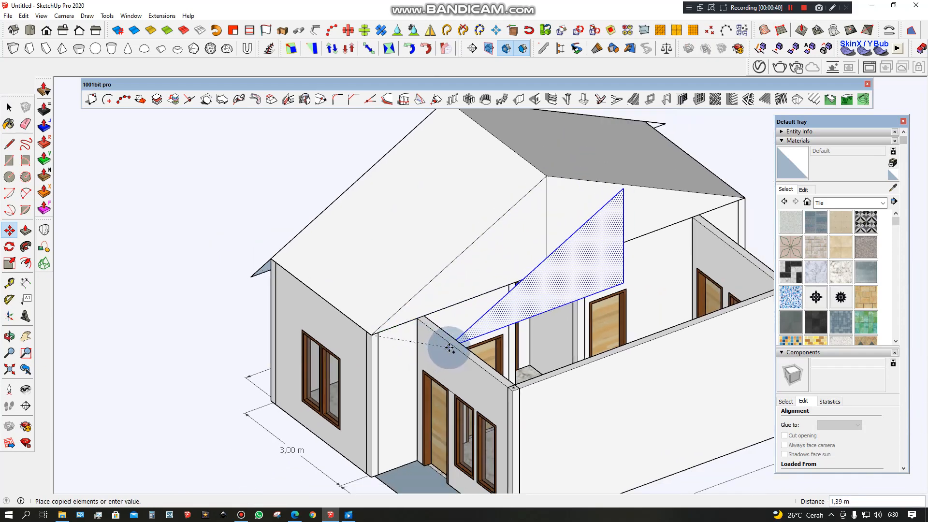
scroll(479, 363, up, 2)
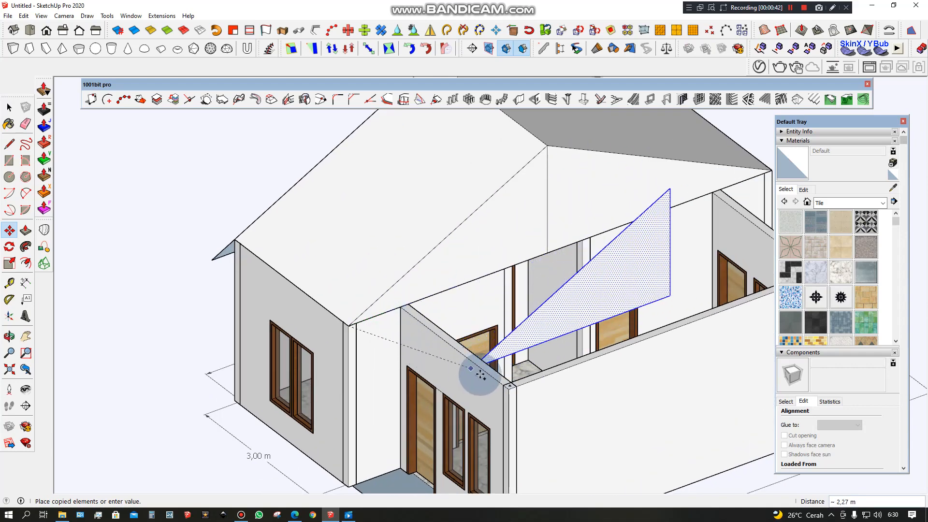
click(507, 388)
Step: Draw a vertical line about 1.61 m from the wall top's midpoint to the copied face's slope, and delete the leftover part beyond it
middle_drag(536, 369, 471, 369)
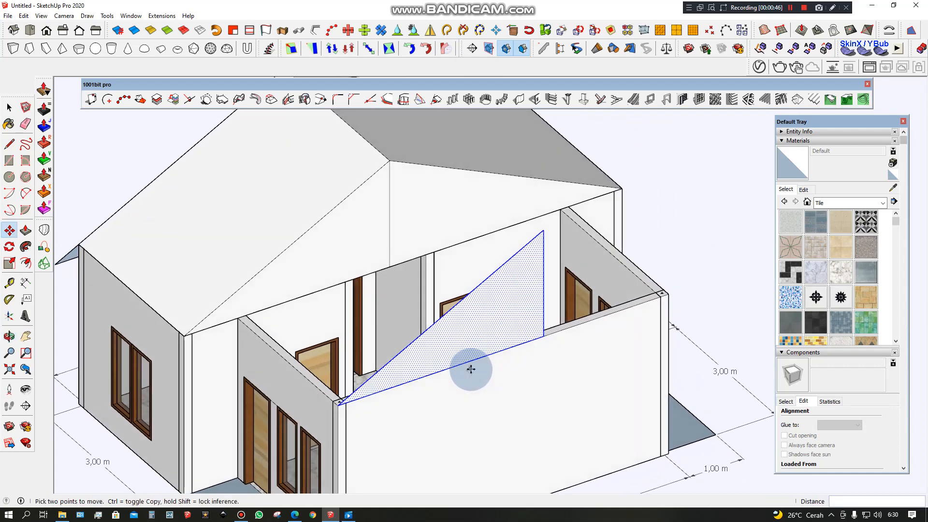
key(l)
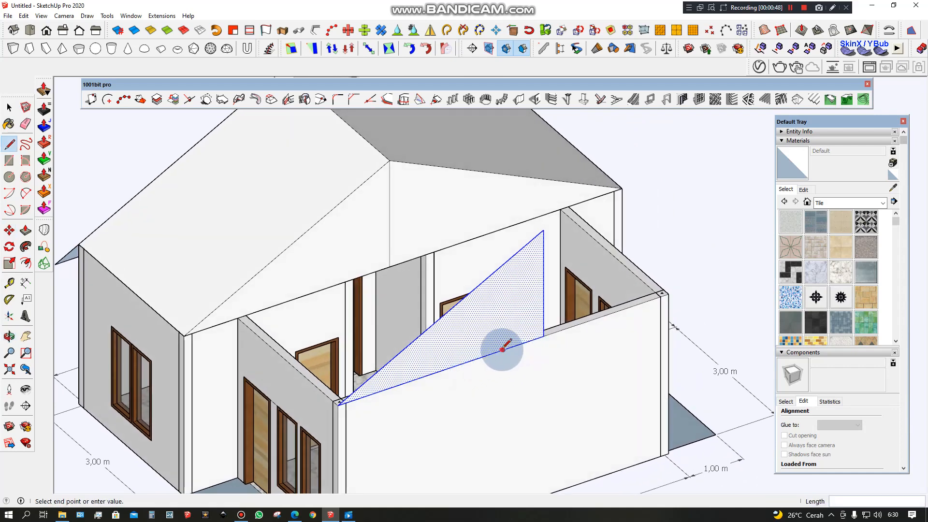
click(503, 265)
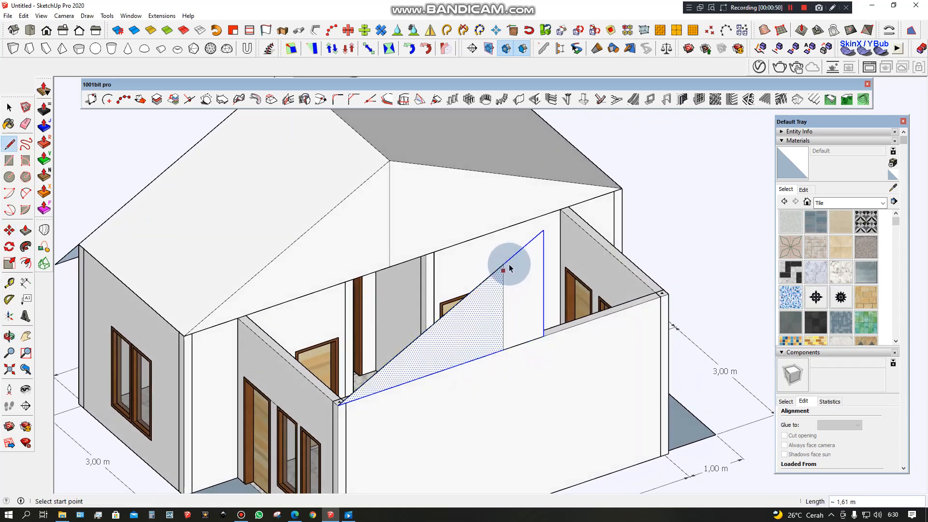
key(space)
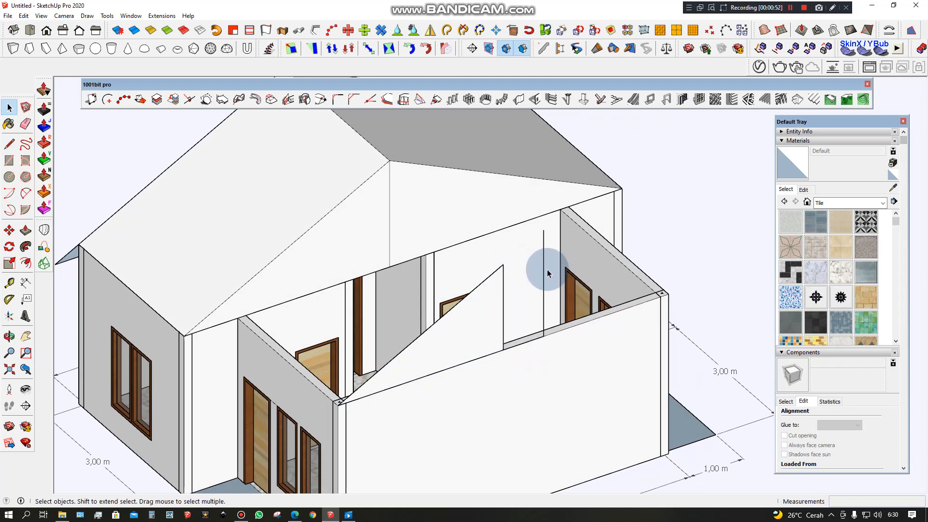
key(Delete)
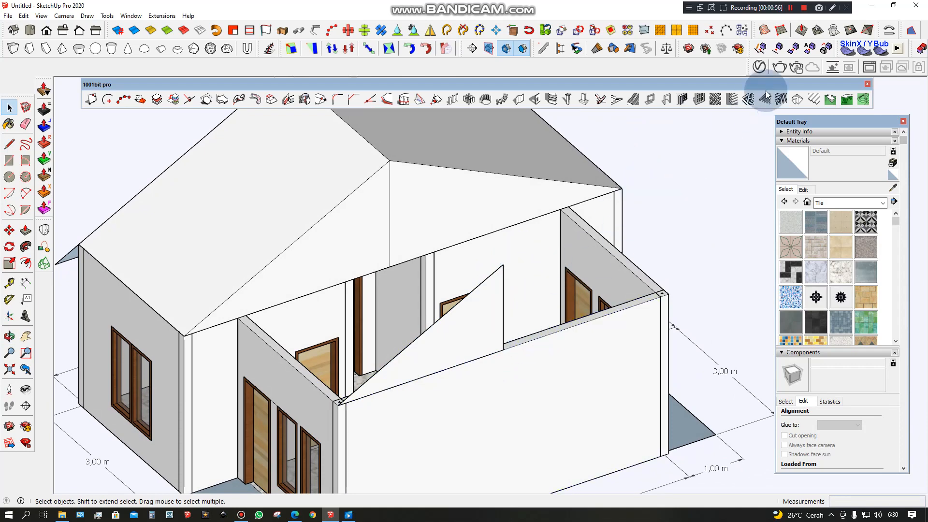
Step: Complete the small gable triangle with a line from its apex to the far wall corner, and delete the vertical dividing line
mouse_move(696, 208)
middle_down()
mouse_move(709, 223)
mouse_move(643, 271)
middle_up()
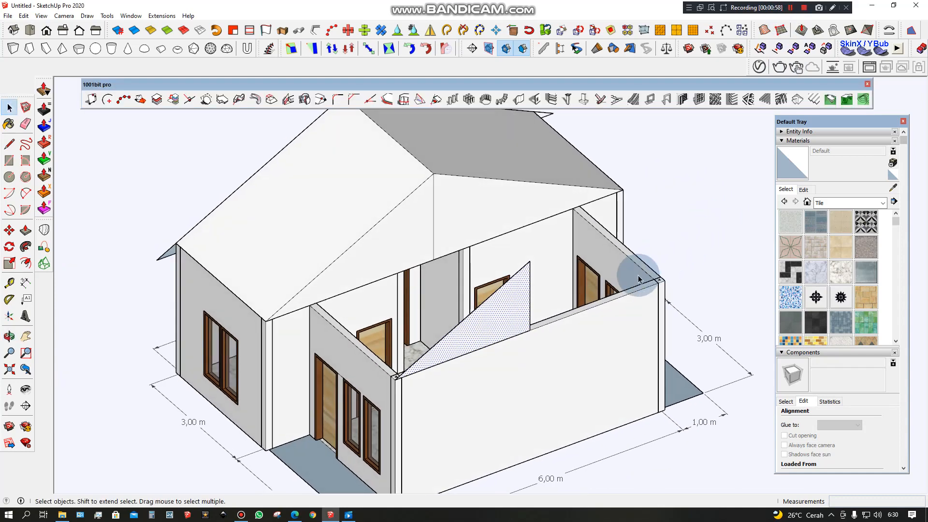
scroll(628, 285, up, 5)
key(l)
click(501, 264)
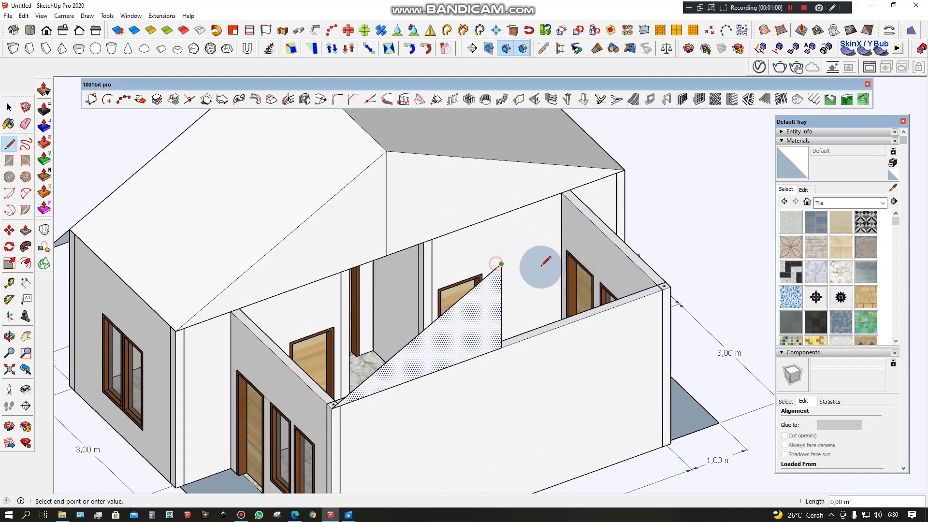
click(670, 286)
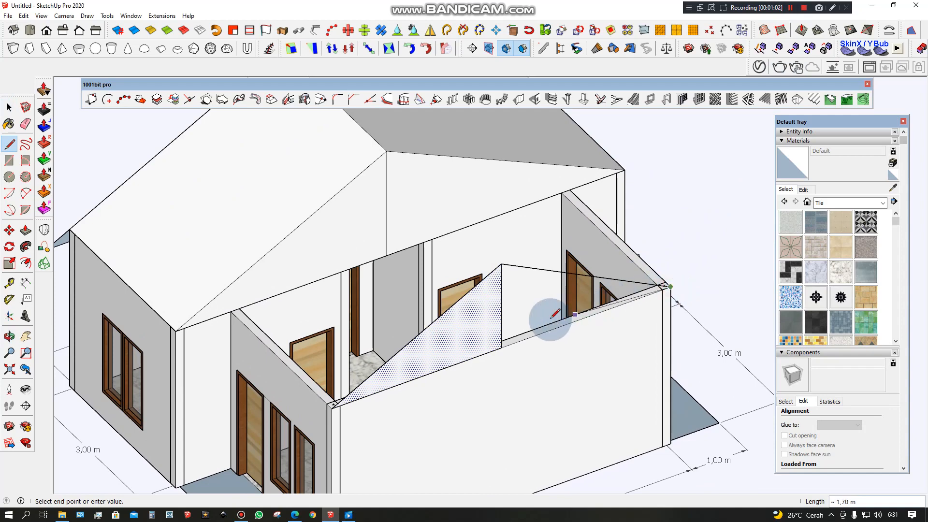
key(space)
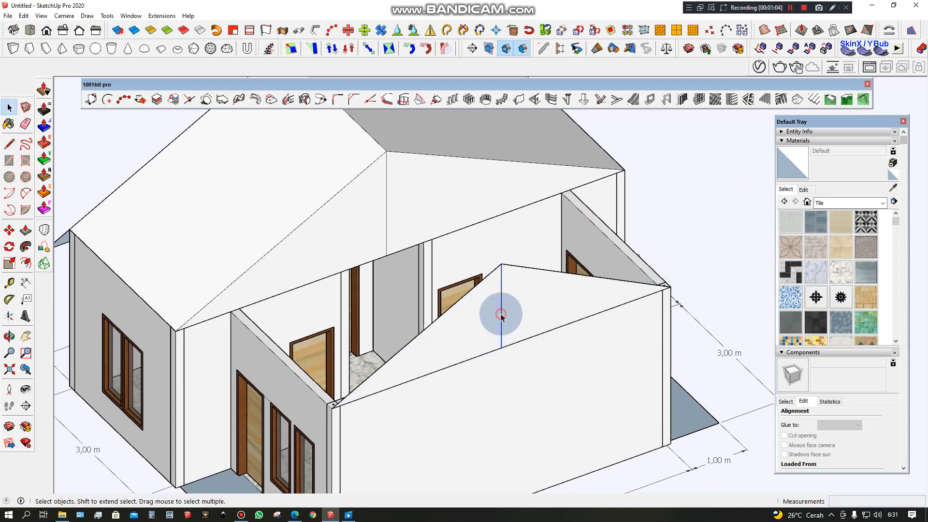
Step: Push/Pull the small gable triangle across the lower part of the house to the main roof's side
middle_drag(469, 311, 528, 332)
key(p)
click(516, 332)
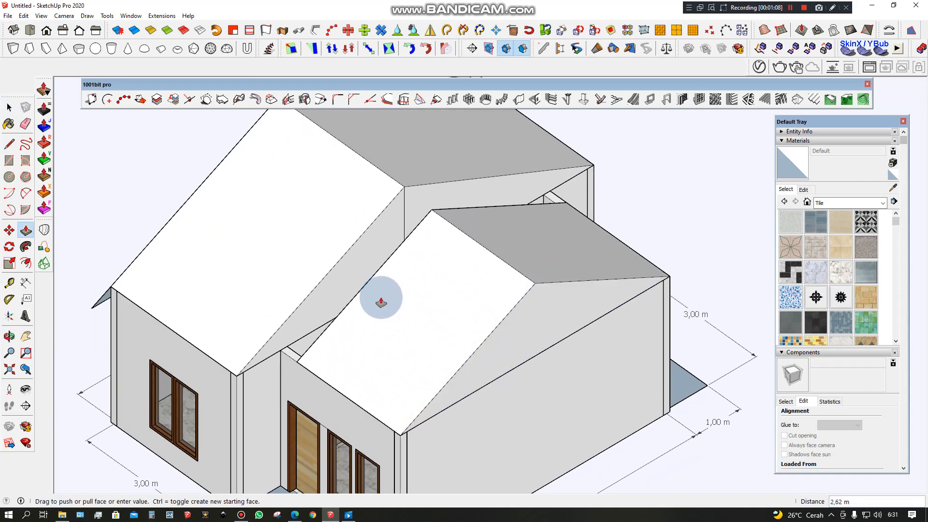
click(318, 298)
middle_drag(444, 310, 474, 286)
scroll(476, 288, down, 3)
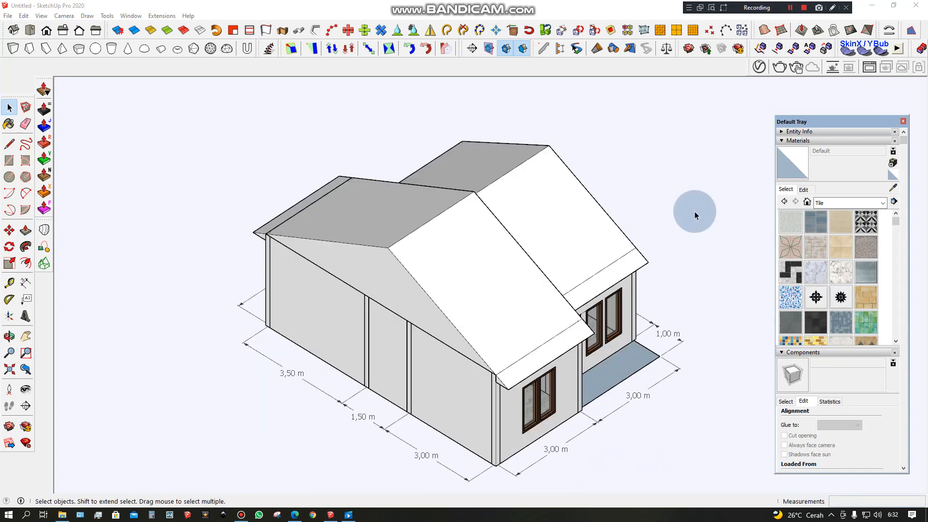
Step: Switch the camera from parallel projection to Perspective, with the house's front facade in view
drag(694, 210, 673, 217)
scroll(642, 227, down, 1)
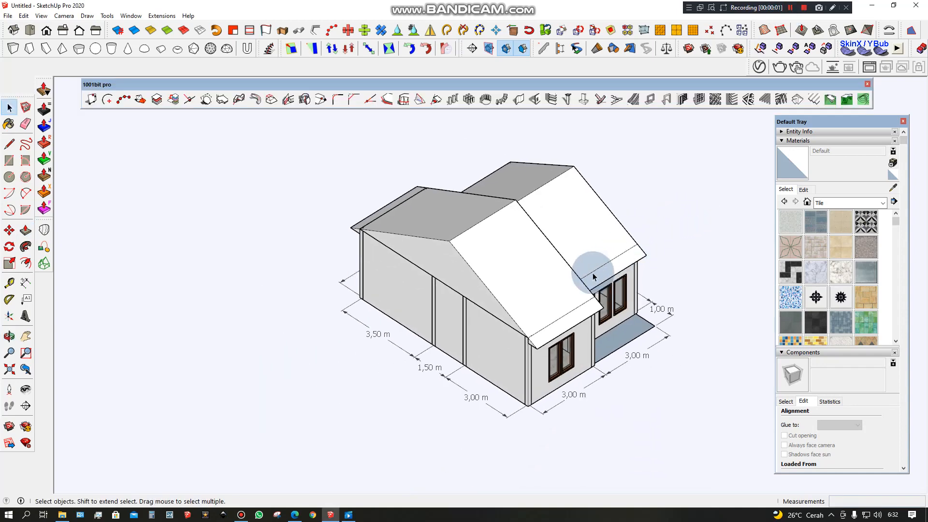
scroll(594, 272, up, 1)
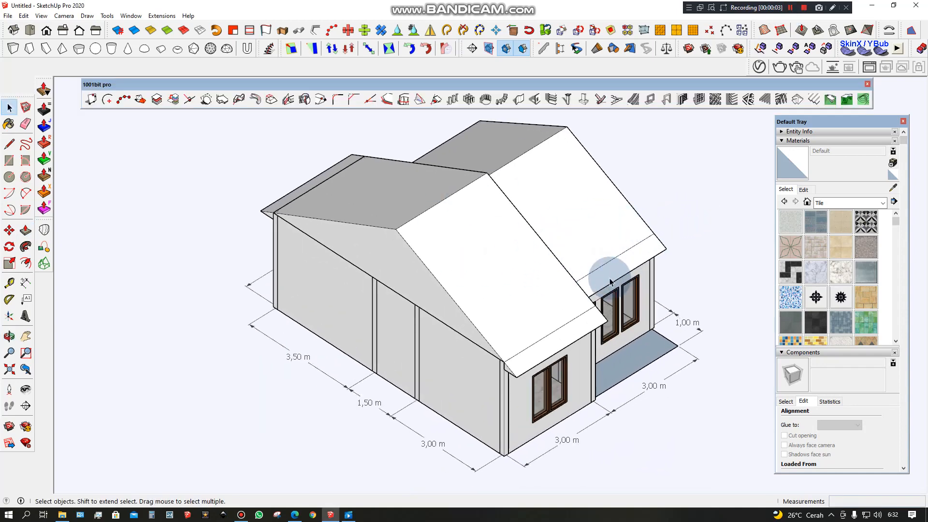
middle_drag(611, 282, 571, 257)
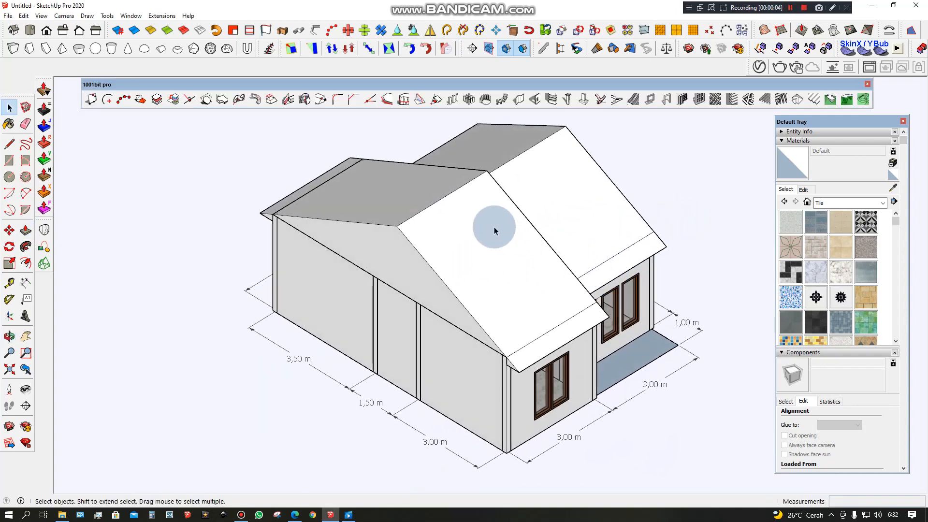
click(64, 15)
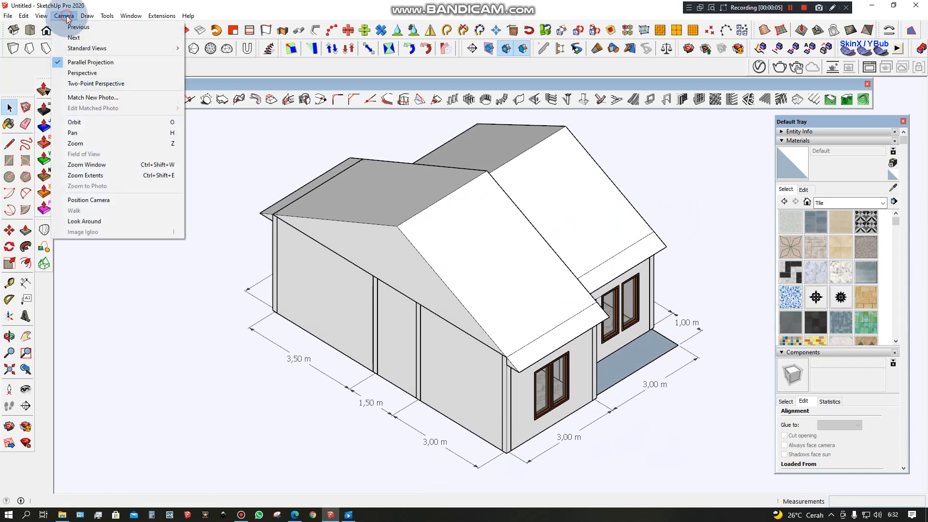
click(91, 73)
middle_drag(633, 312, 559, 373)
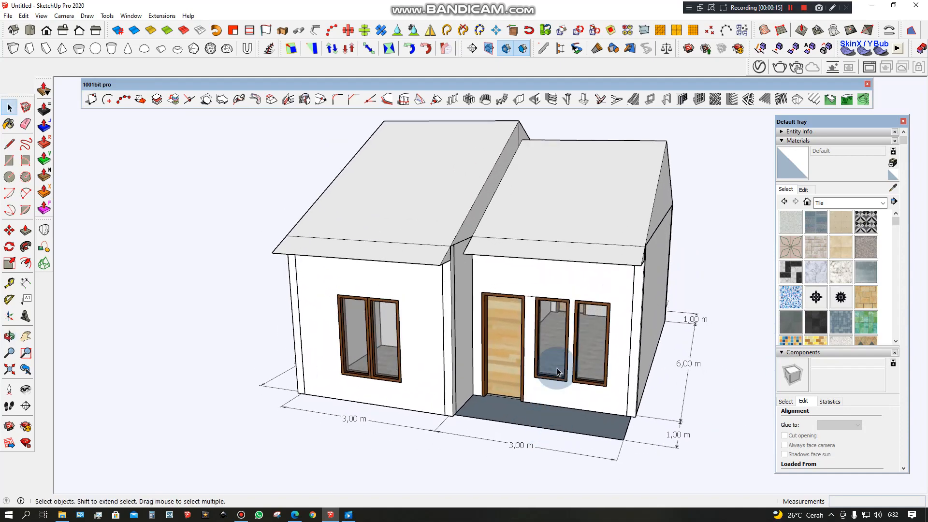
scroll(558, 372, down, 2)
scroll(565, 416, up, 2)
click(790, 8)
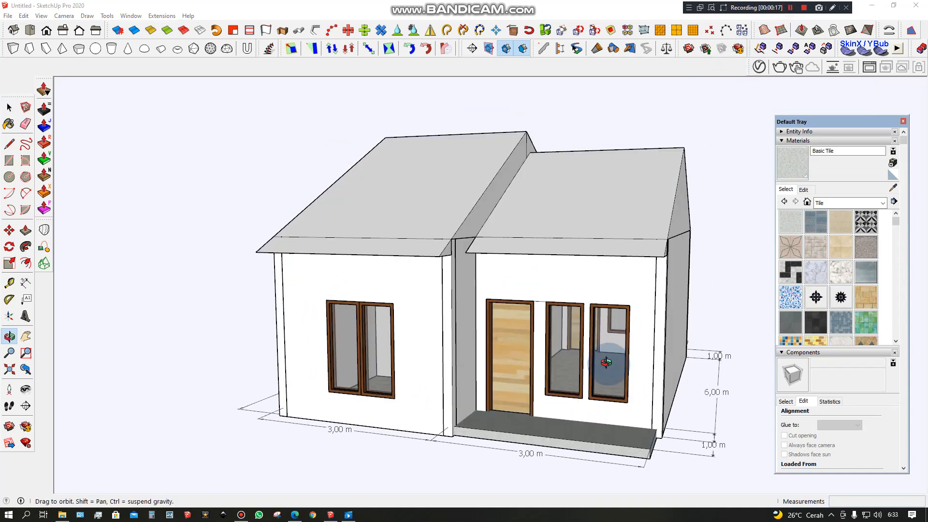
Step: Inspect the front facade, checking the windows, door, porch and roof eaves in perspective
middle_drag(606, 363, 566, 368)
scroll(567, 369, up, 2)
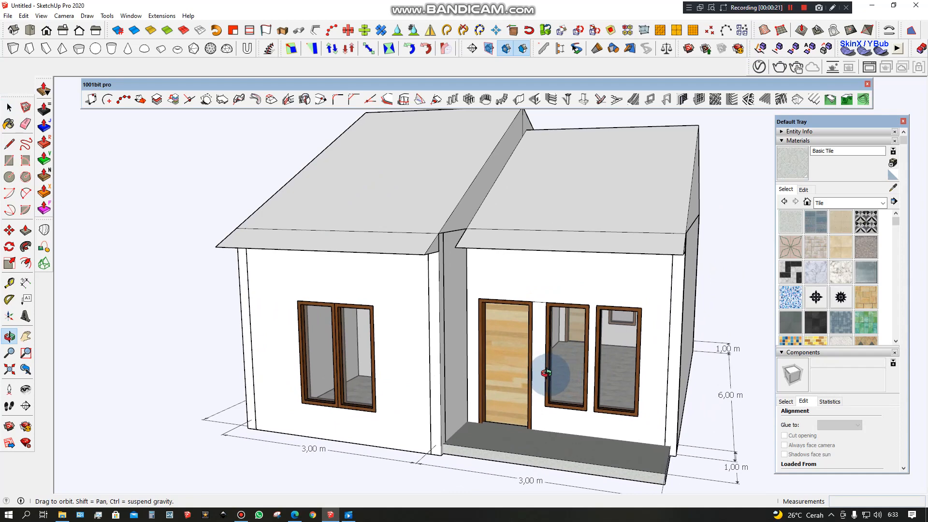
scroll(548, 374, down, 3)
scroll(554, 371, up, 2)
middle_drag(554, 374, 572, 374)
scroll(568, 373, down, 1)
drag(422, 360, 363, 313)
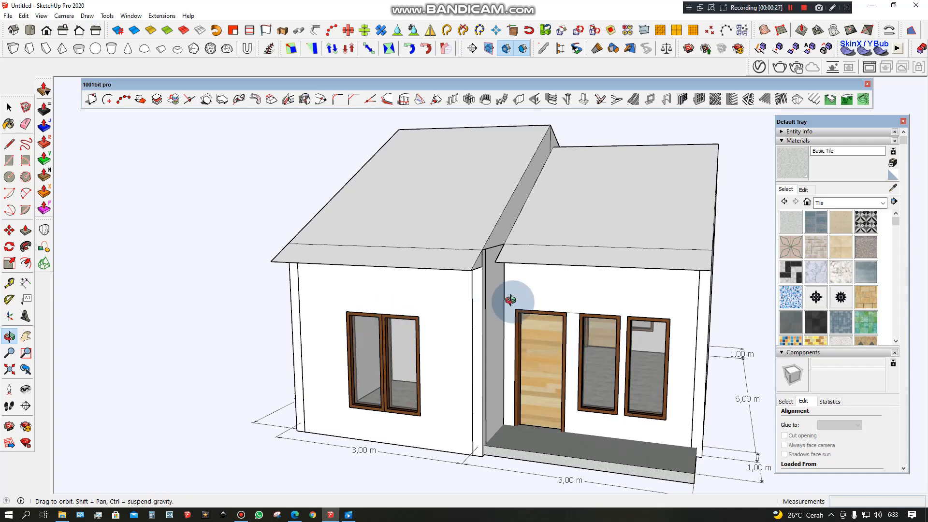
scroll(617, 315, up, 3)
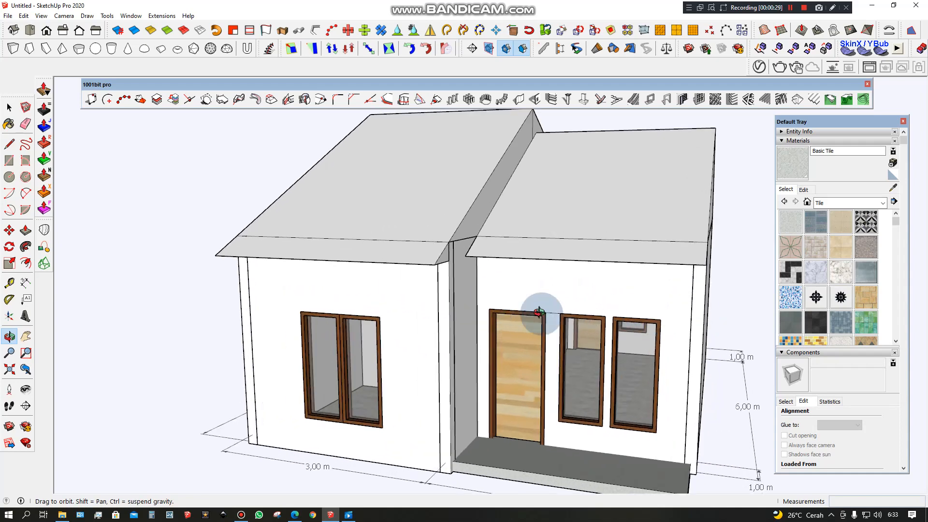
scroll(619, 343, down, 2)
scroll(553, 338, up, 5)
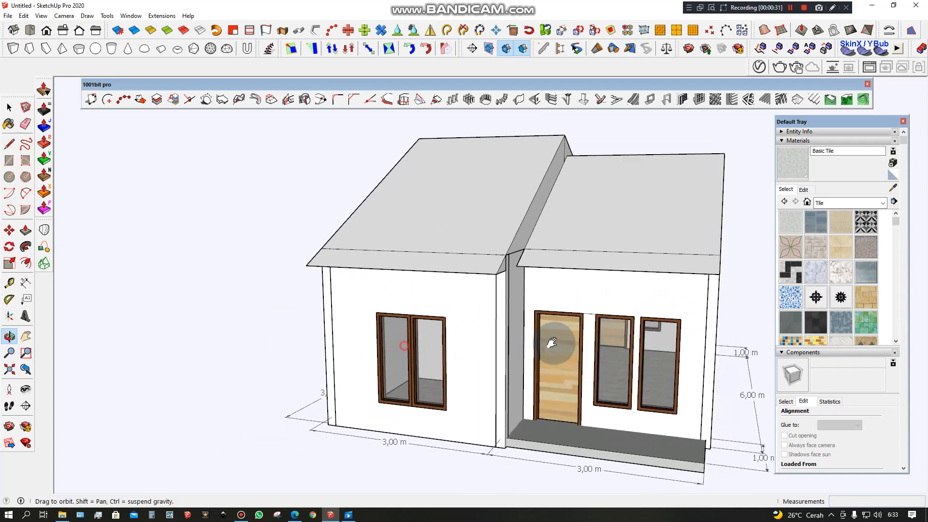
scroll(610, 350, down, 1)
scroll(555, 353, up, 4)
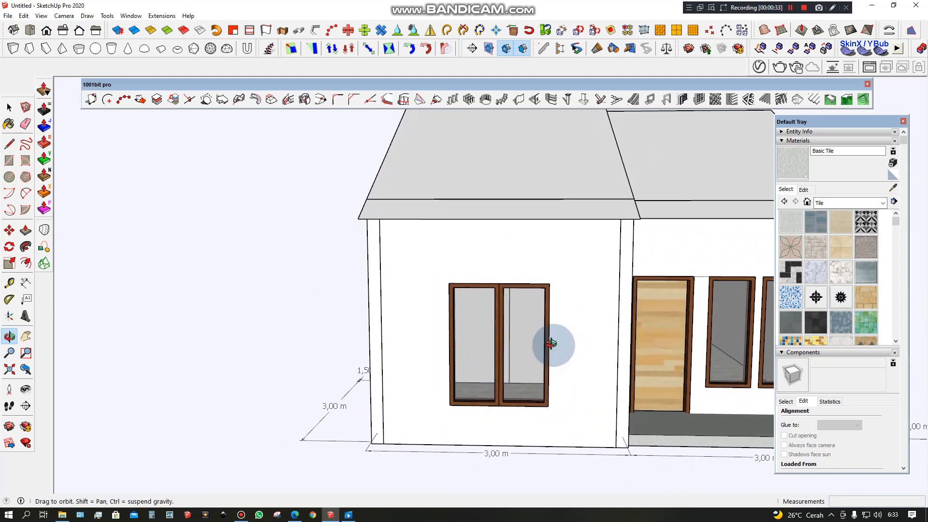
Step: Draw a narrow rectangle on the wall directly above the projecting room's front window, spanning the window frame's width
click(13, 163)
scroll(445, 308, up, 2)
click(574, 272)
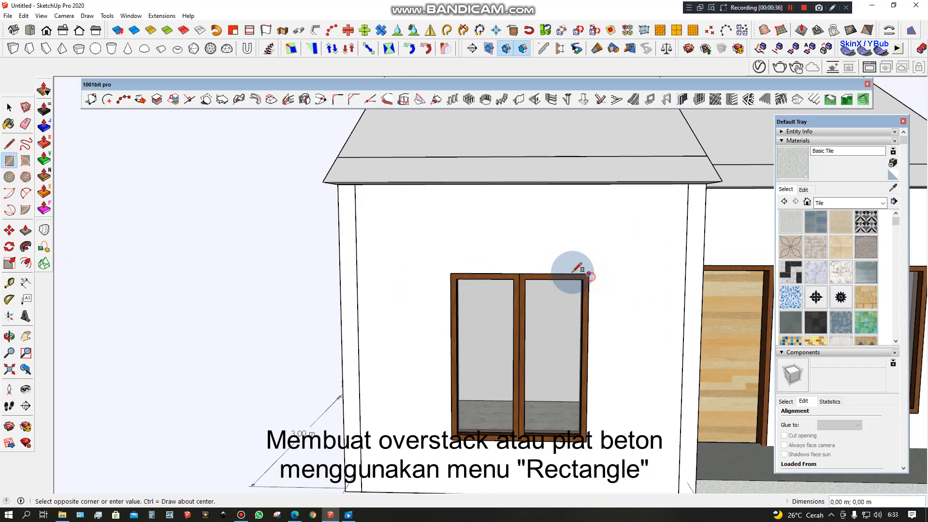
click(452, 255)
Step: Try a 0.30 m Push/Pull of the rectangle above the front window, and undo it
middle_drag(497, 300, 421, 325)
key(p)
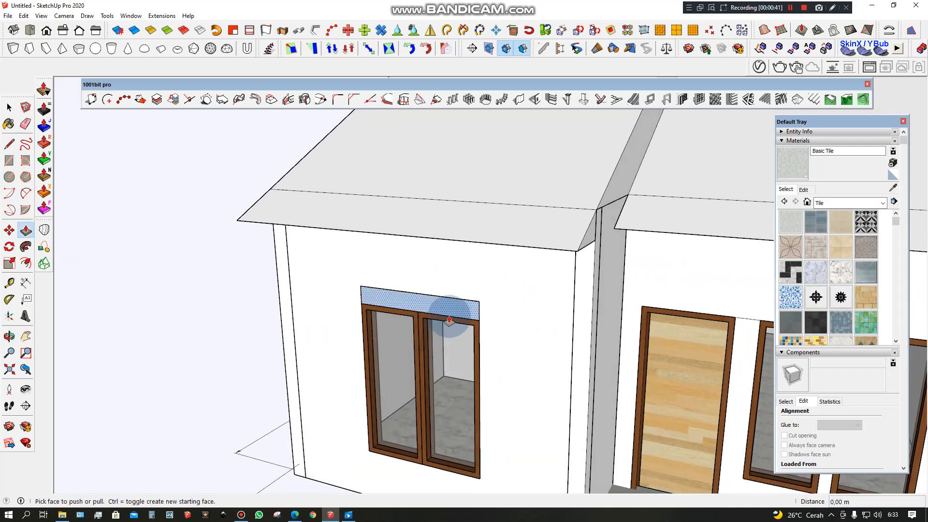
click(450, 320)
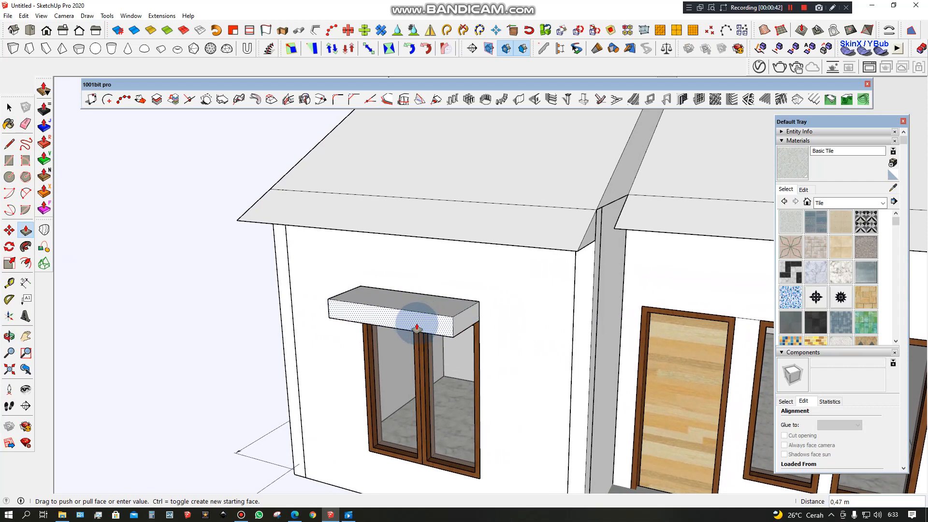
key(Return)
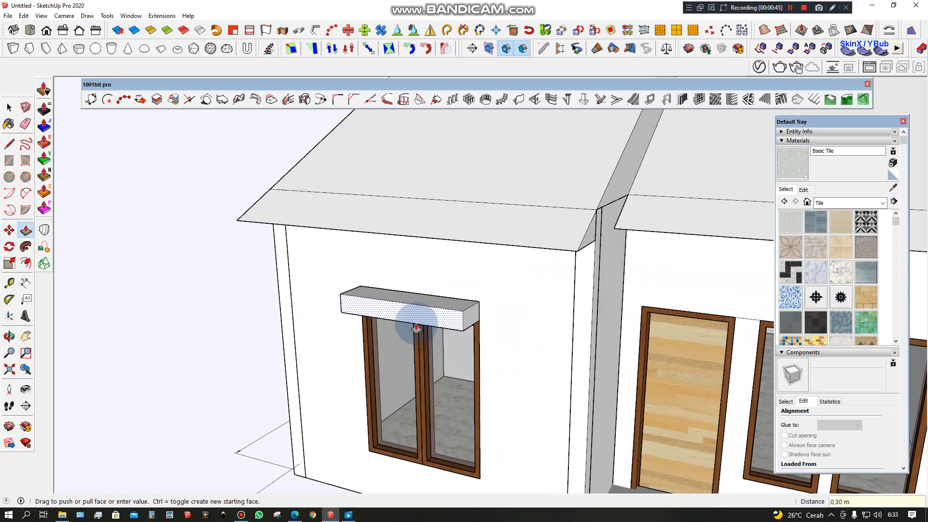
key(ctrl+z)
Step: Push/Pull the rectangle above the window outward 0.50 m, and push the canopy slab's upper face down 0.05 m
drag(431, 313, 406, 324)
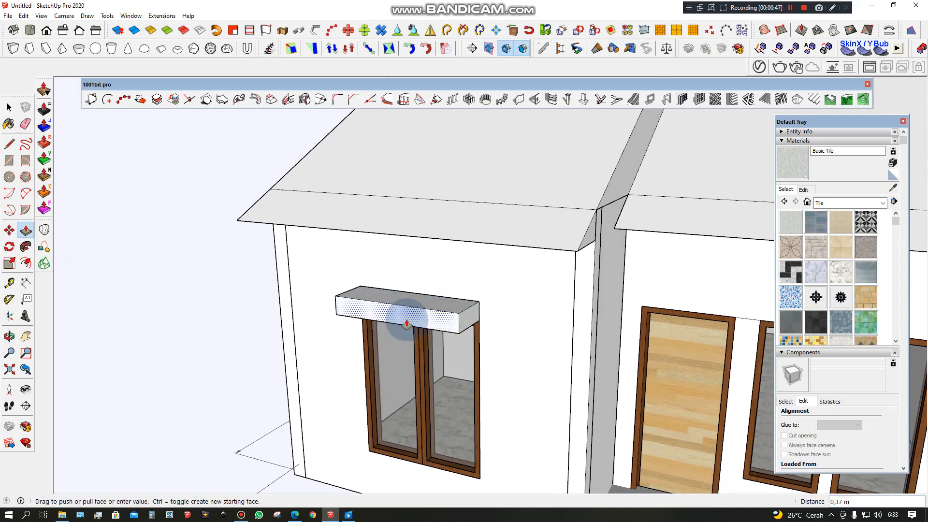
key(Return)
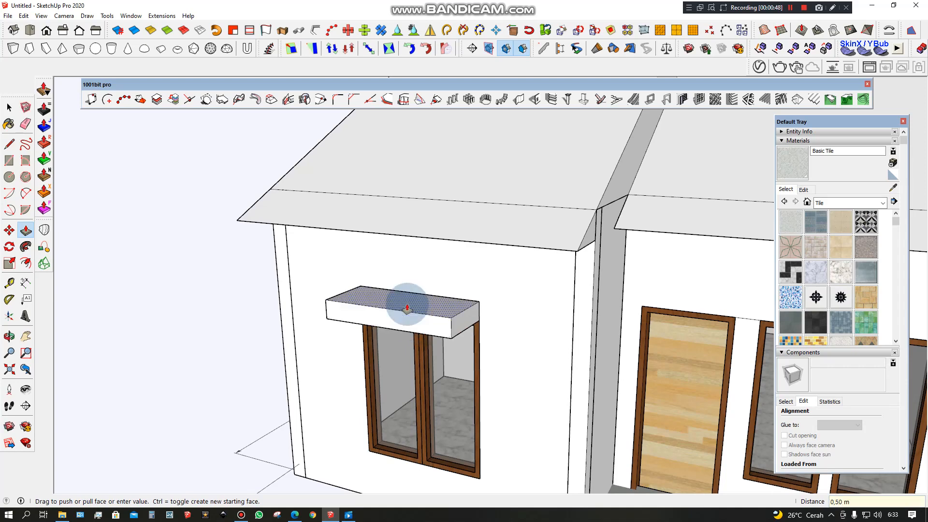
click(415, 305)
scroll(451, 306, down, 4)
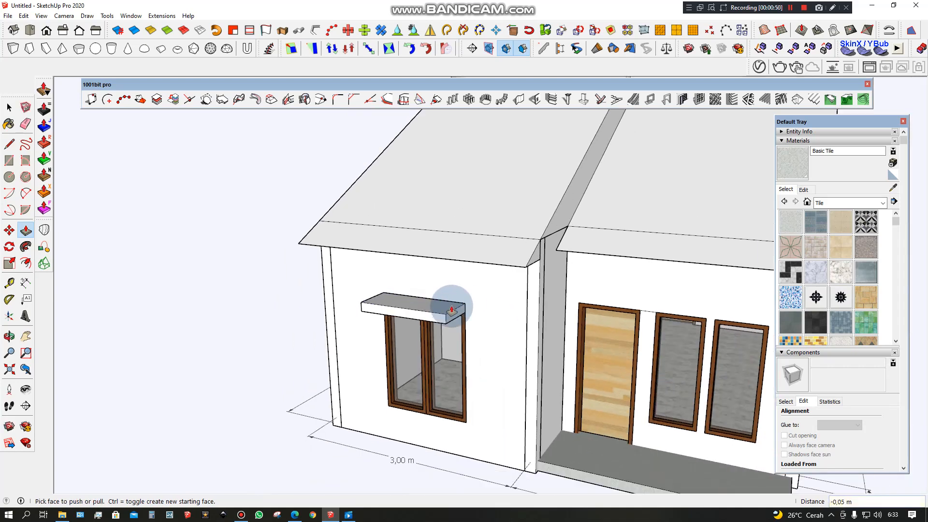
Step: Draw a narrow rectangle above the front door and twin windows, from the outer window frame's upper corner to the projecting room's side wall
middle_drag(451, 306, 358, 317)
scroll(497, 313, up, 3)
middle_drag(497, 317, 569, 306)
key(r)
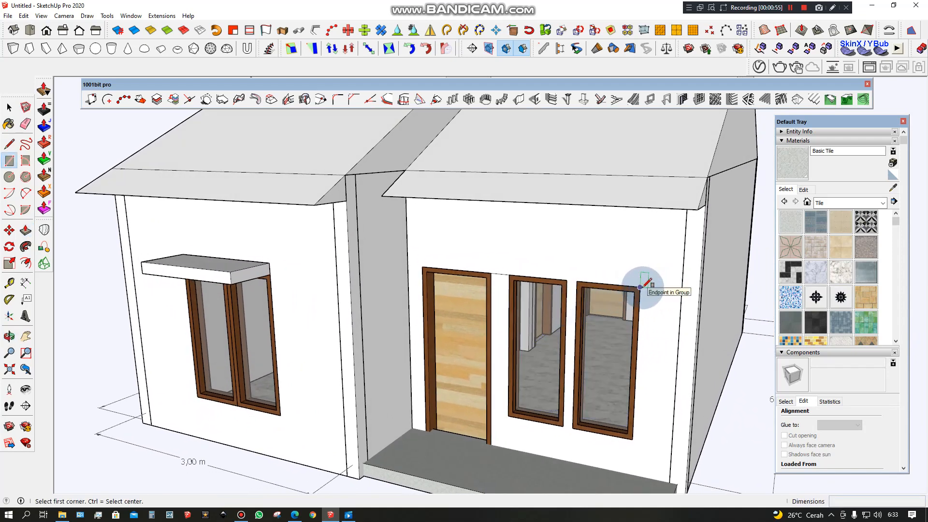
click(640, 287)
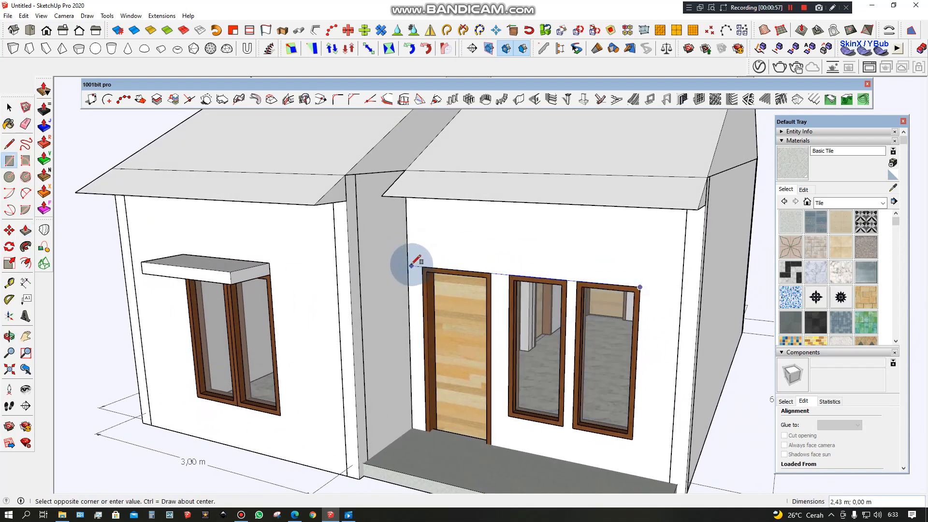
click(407, 256)
Step: Push/Pull the rectangle out to the projecting room's front corner, and extend the canopy slab's free end 0.52 m toward the outer wall edge
middle_drag(500, 300, 504, 296)
key(p)
click(501, 276)
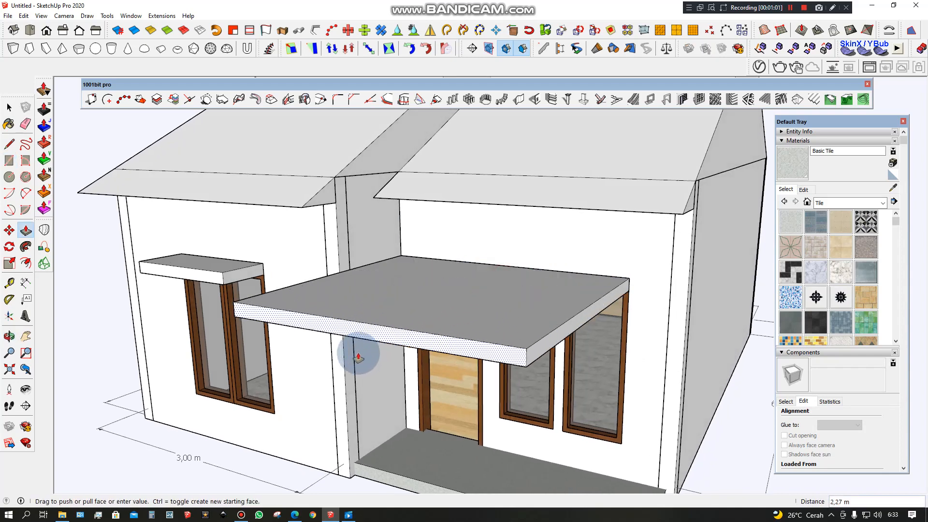
middle_drag(329, 258, 559, 315)
click(563, 315)
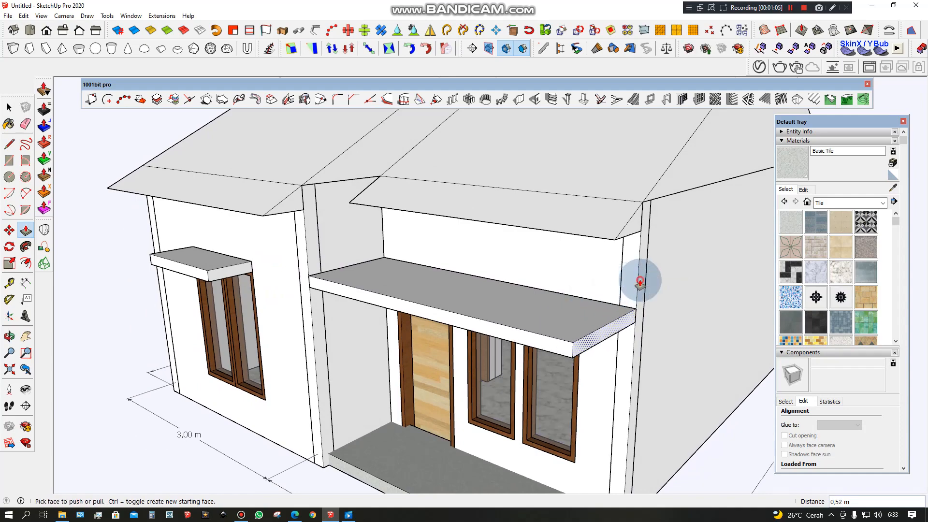
Step: Inspect the porch slab and the canopies above it from higher and lower angles
scroll(562, 338, down, 3)
middle_drag(562, 379, 594, 391)
scroll(603, 422, up, 5)
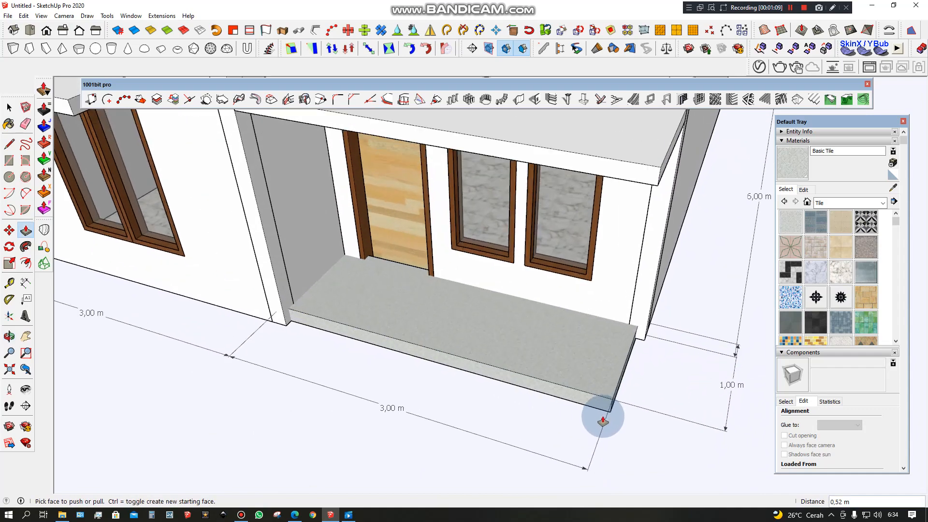
key(space)
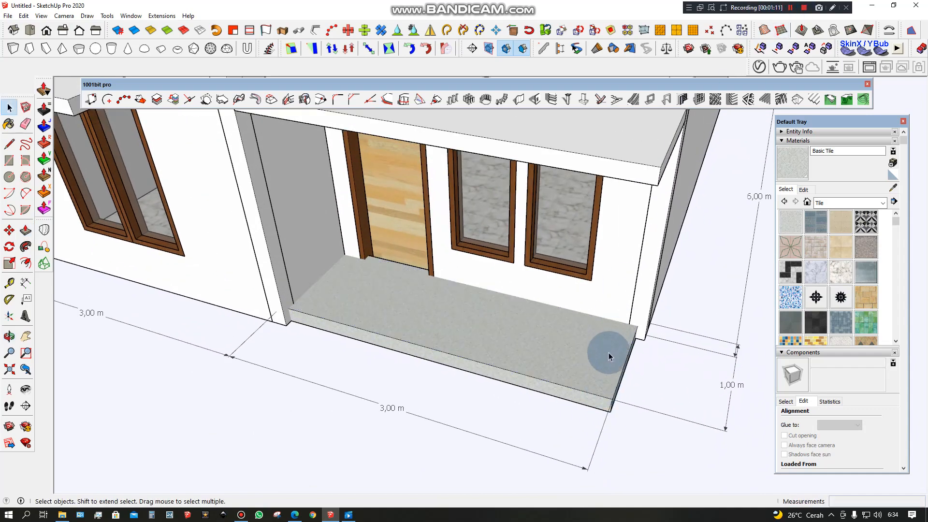
scroll(609, 353, up, 2)
scroll(569, 422, down, 3)
middle_drag(588, 330, 541, 210)
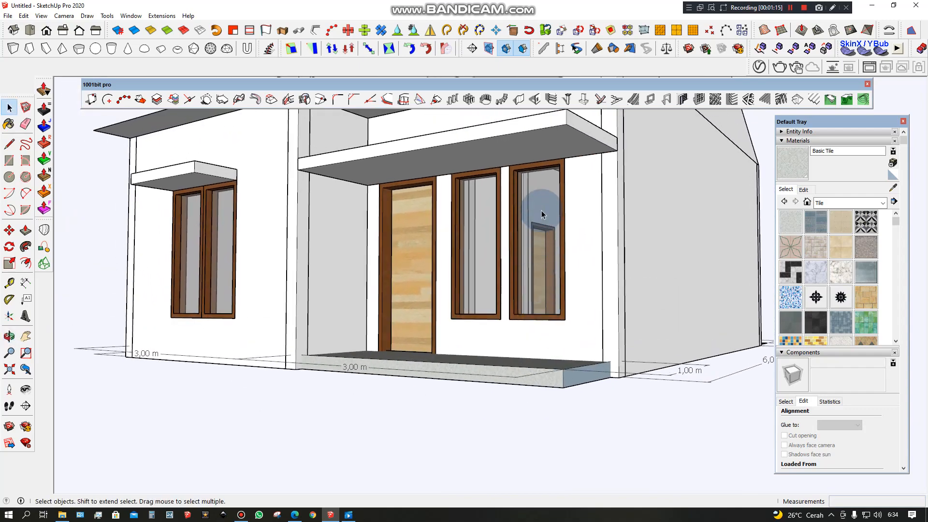
middle_drag(485, 262, 564, 196)
middle_drag(575, 345, 543, 322)
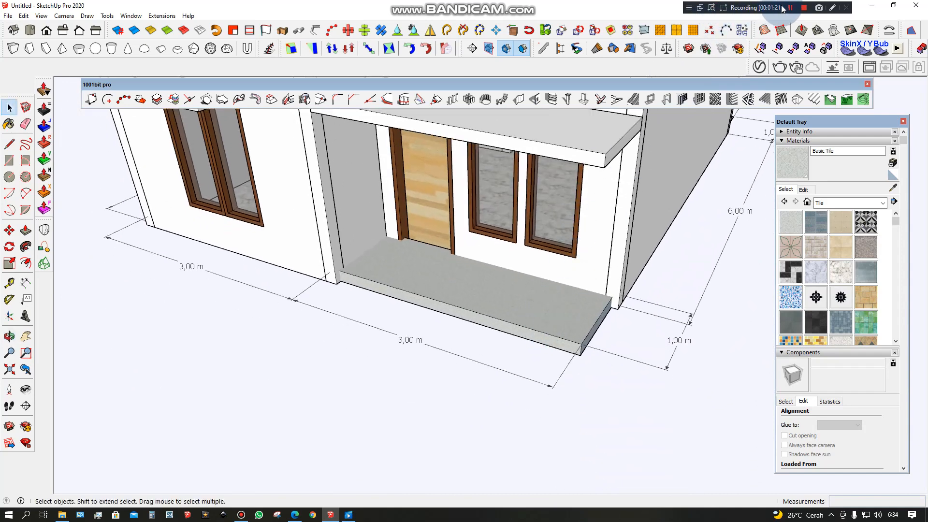
middle_drag(773, 87, 579, 109)
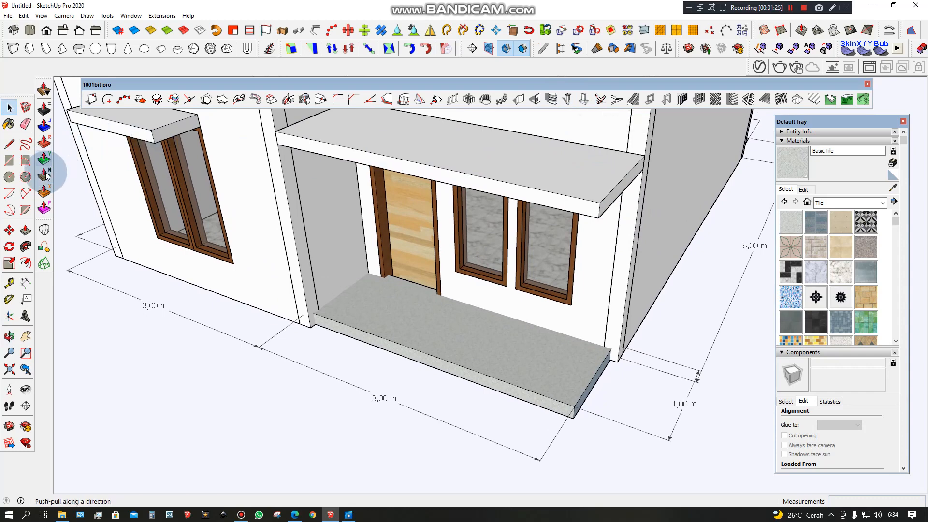
Step: Draw a small rectangle on the porch slab's top face at its outer front corner, and select it
click(10, 160)
scroll(477, 315, up, 8)
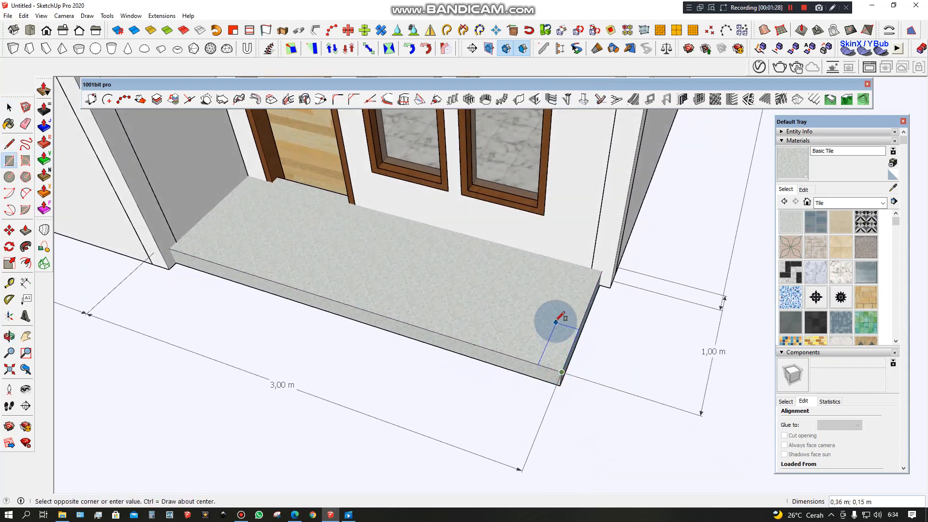
click(552, 346)
key(space)
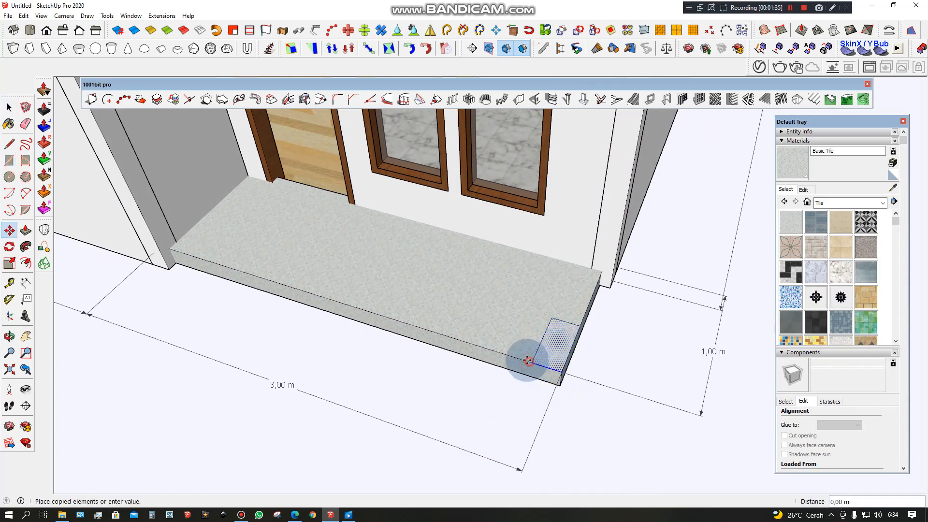
Step: Copy the small rectangle twice along the porch slab's front edge to make three closely spaced column footprints
click(487, 348)
key(ctrl)
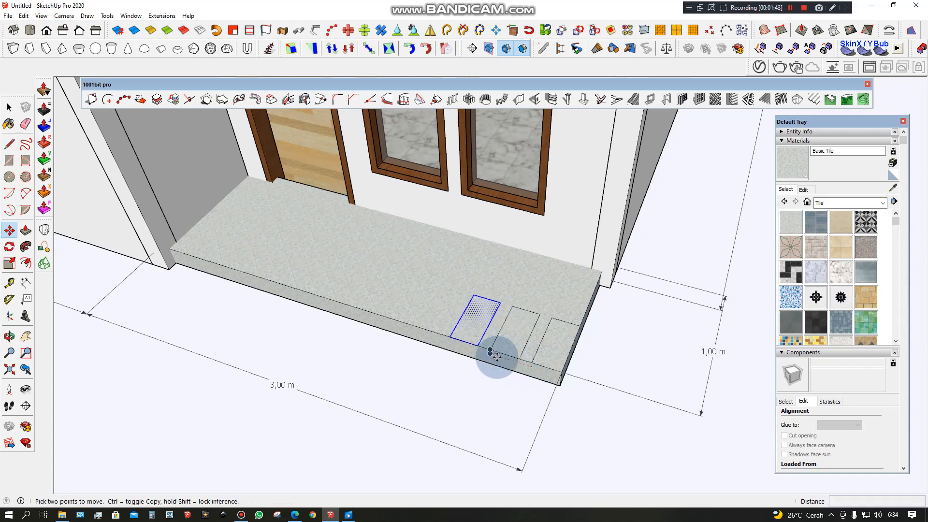
key(ctrl+z)
key(space)
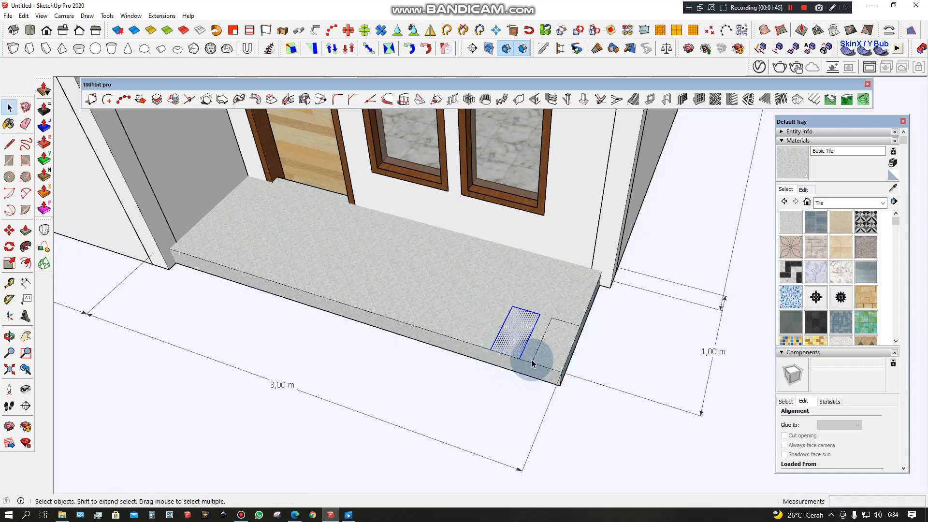
click(530, 360)
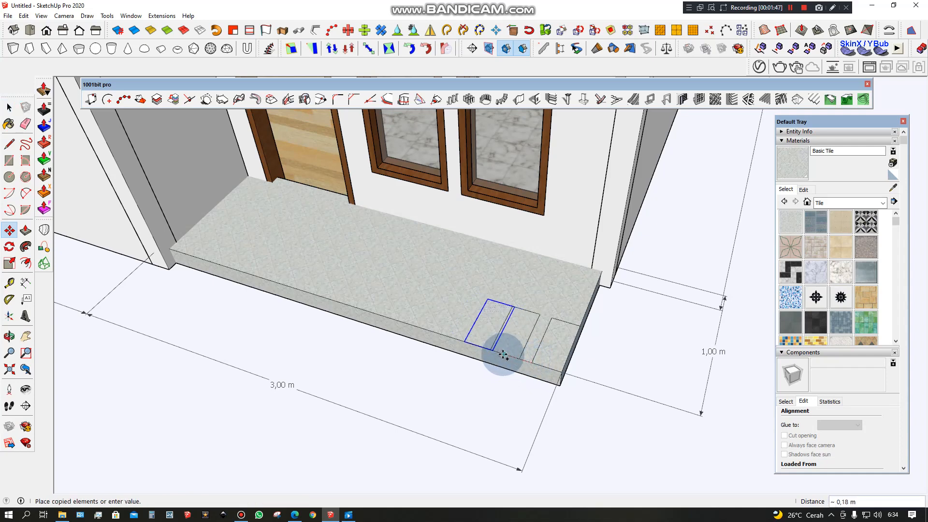
Step: Push/Pull the three rectangles up to the canopy slab's underside to form a row of columns at the porch corner
scroll(498, 349, down, 3)
middle_drag(530, 323, 516, 326)
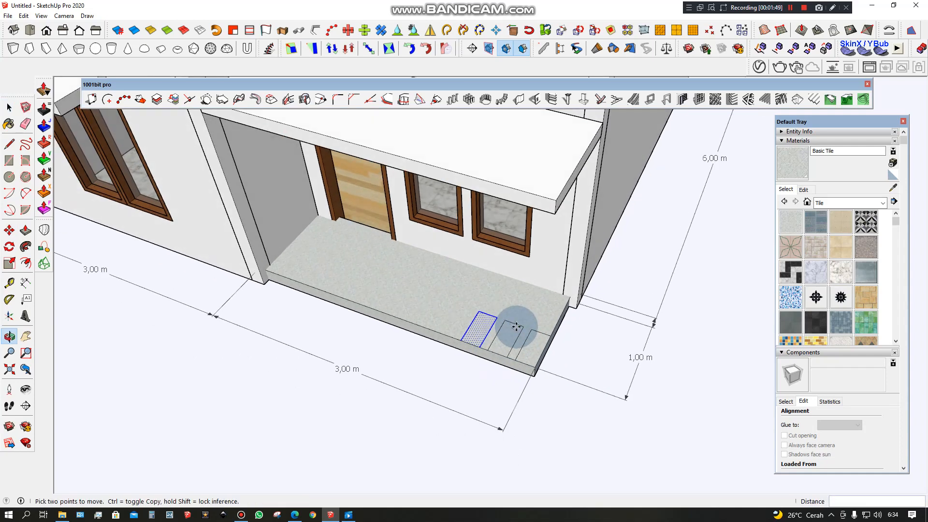
key(p)
click(546, 357)
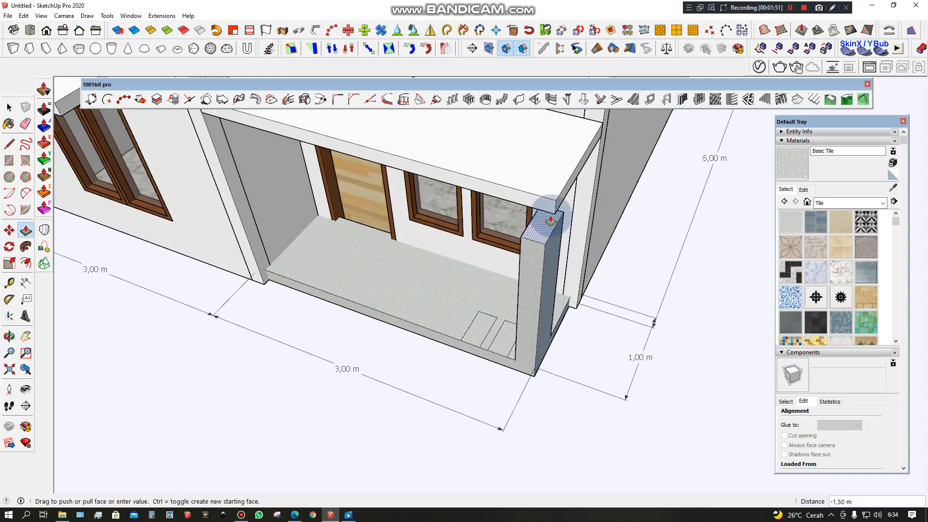
click(506, 200)
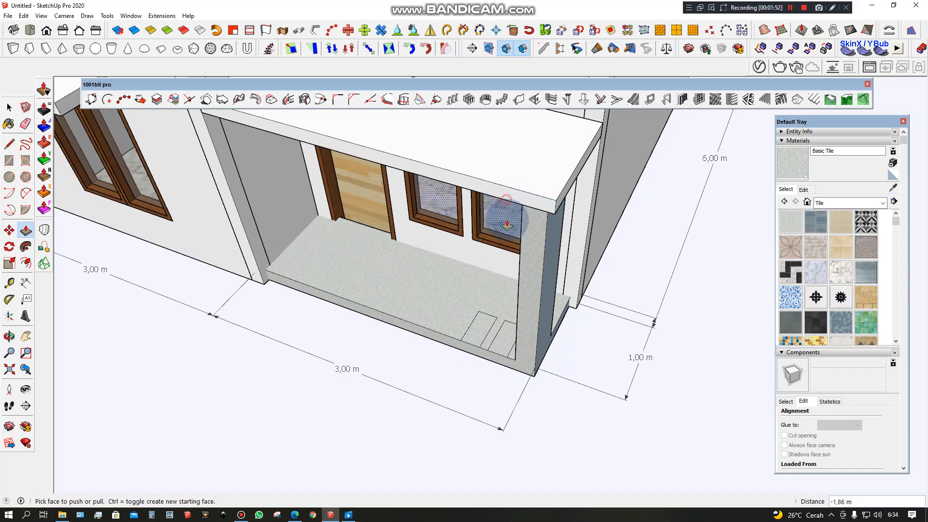
click(506, 337)
click(538, 215)
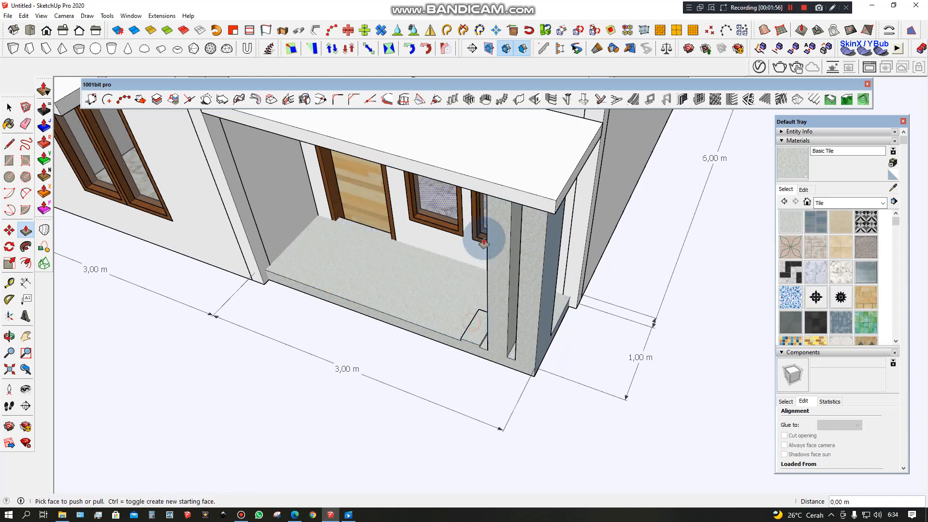
click(477, 322)
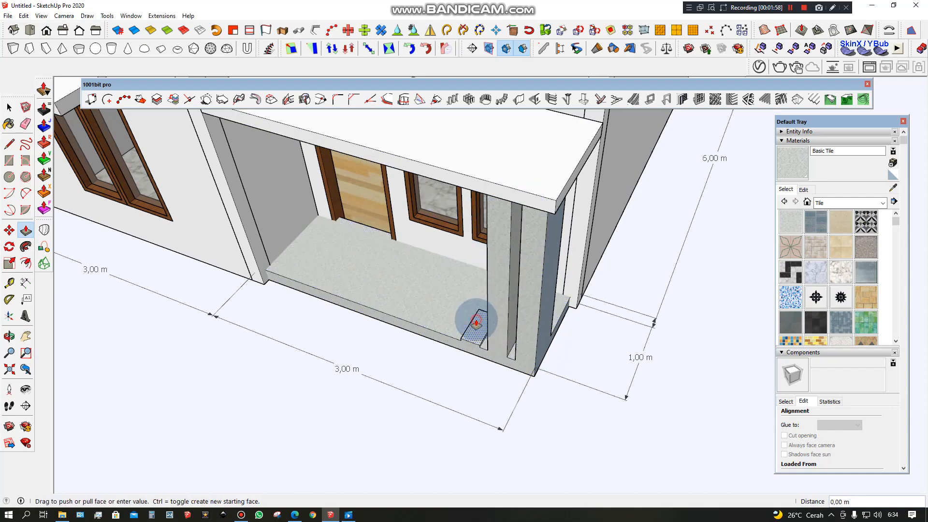
click(522, 207)
click(790, 8)
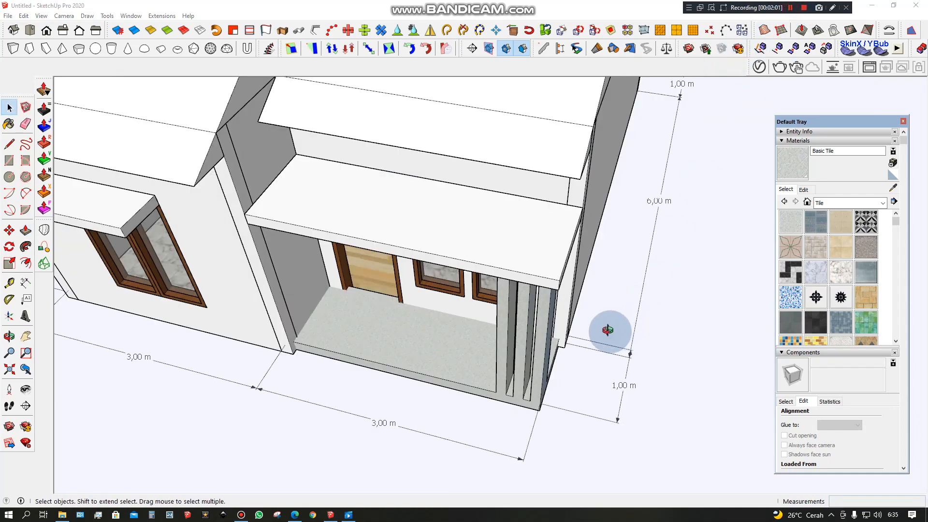
Step: Inspect the columns, canopy and porch slab from lower and higher angles
middle_drag(607, 331, 608, 210)
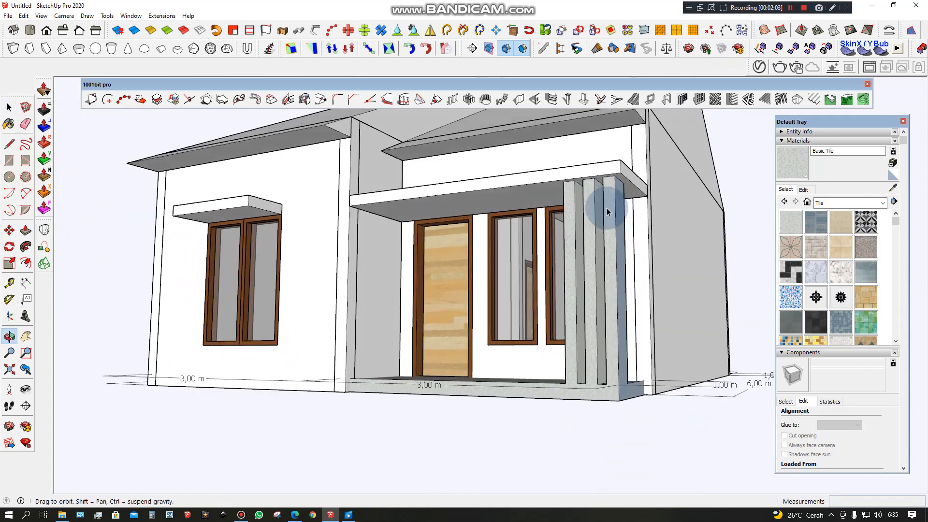
scroll(619, 260, down, 3)
middle_drag(608, 256, 616, 437)
scroll(580, 317, up, 5)
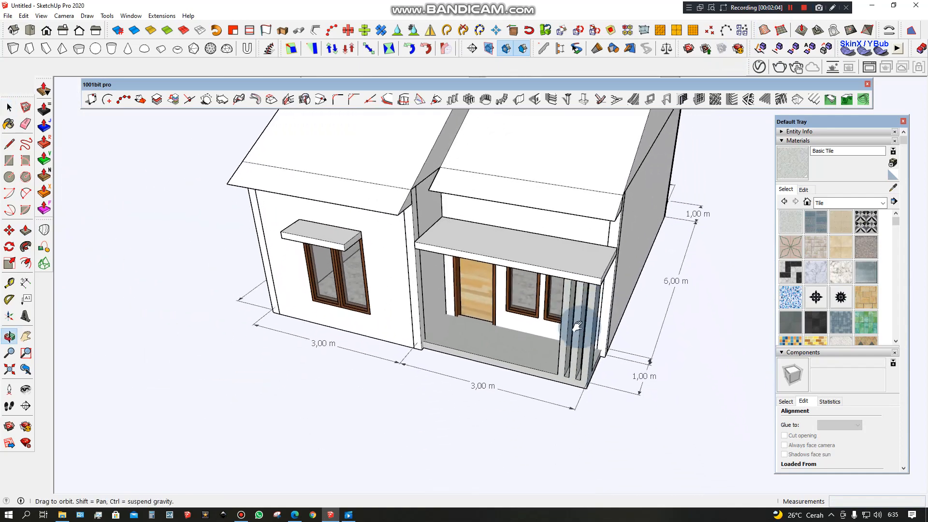
scroll(512, 361, up, 3)
middle_drag(476, 358, 452, 384)
shift+middle_drag(486, 373, 483, 348)
scroll(492, 377, up, 4)
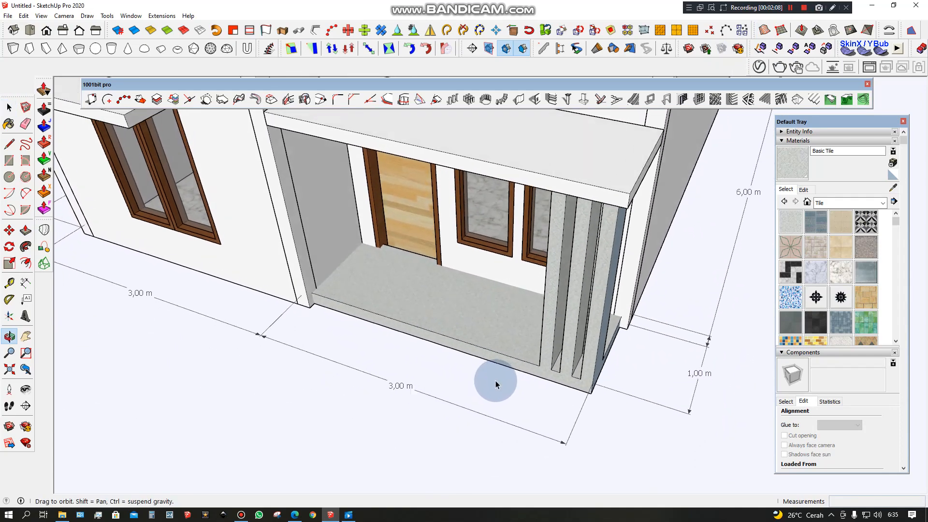
Step: Draw a line along the columns' base at the porch slab's front edge, and Push/Pull the slab's front face outward
key(l)
click(543, 361)
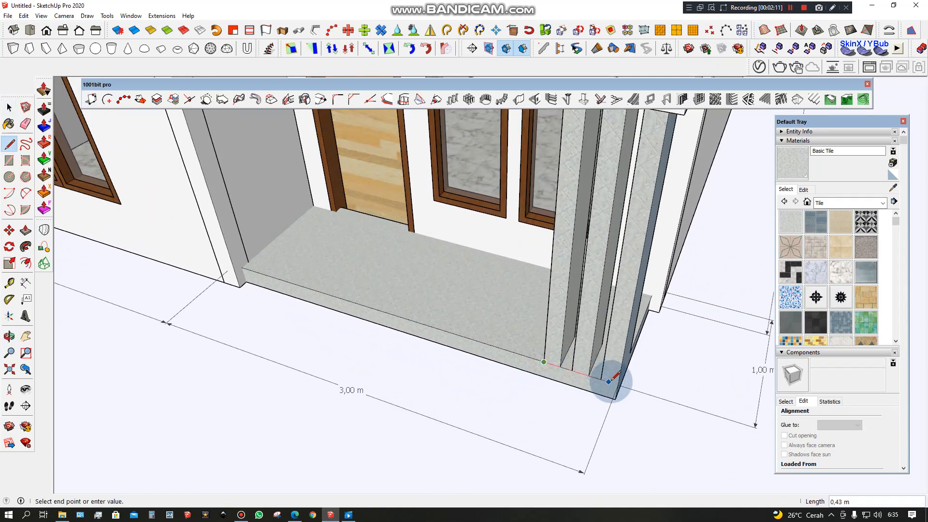
scroll(580, 379, down, 3)
key(p)
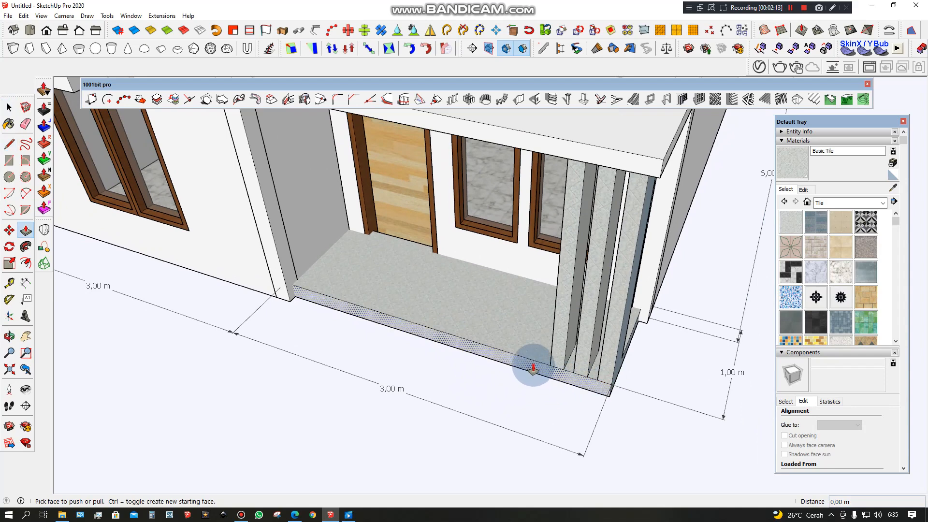
click(535, 368)
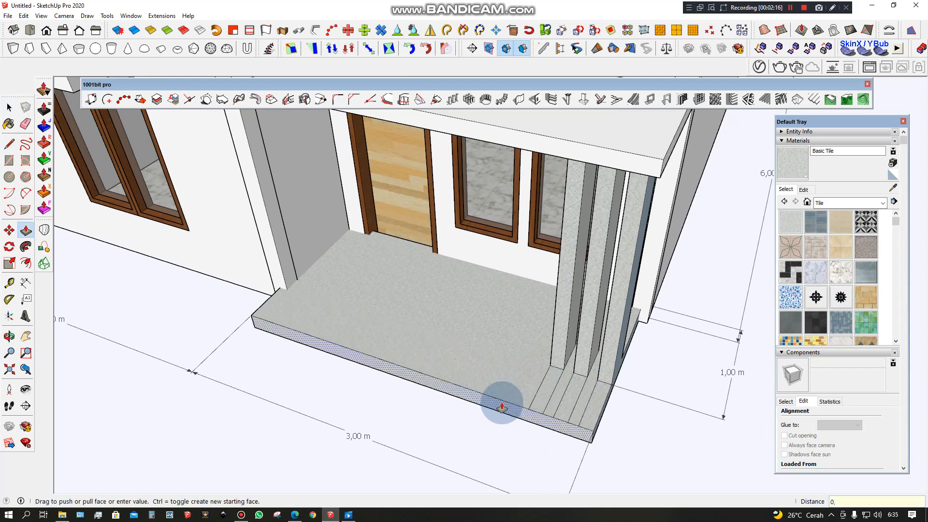
key(Return)
key(space)
Step: Push/Pull the front face of the porch canopy slab outward by 0,5 m
scroll(511, 406, down, 2)
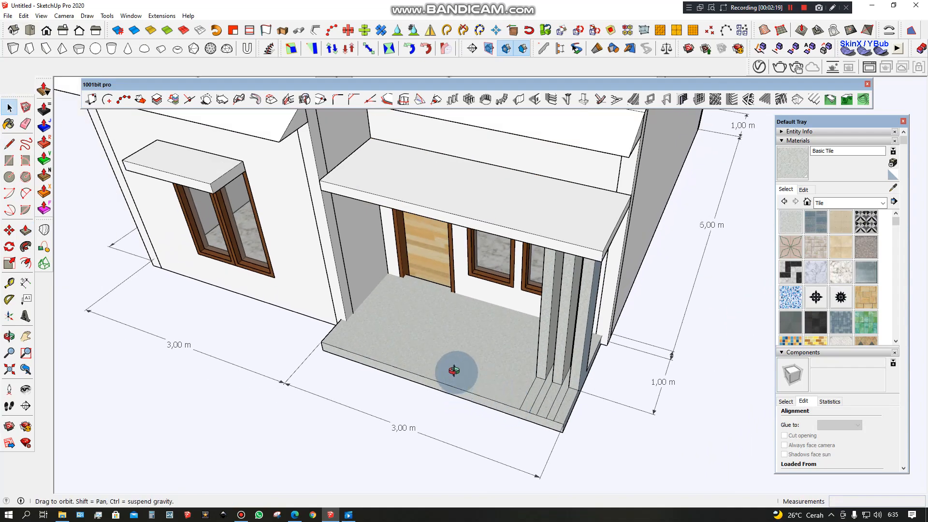
middle_drag(455, 372, 482, 290)
scroll(522, 246, down, 2)
mouse_move(522, 247)
middle_down()
mouse_move(520, 232)
mouse_move(508, 253)
middle_up()
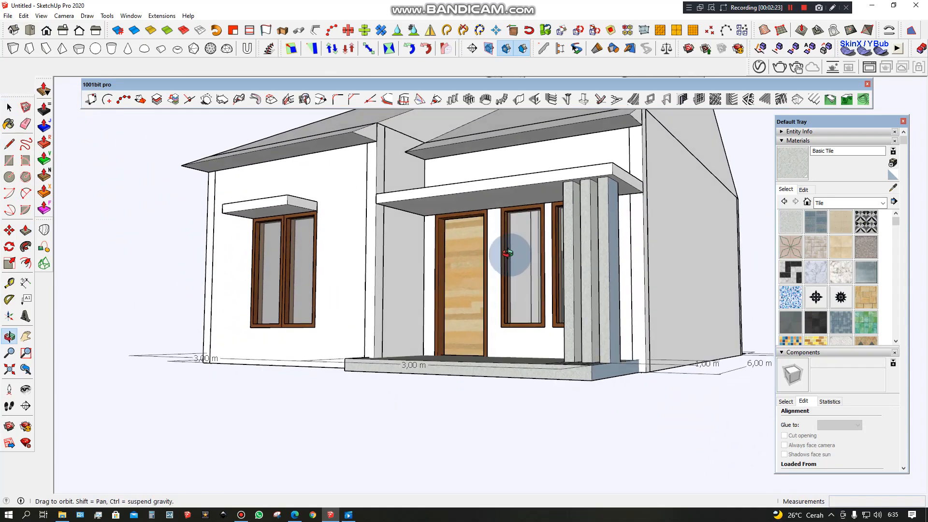
scroll(508, 253, up, 4)
scroll(498, 352, up, 2)
key(p)
click(505, 328)
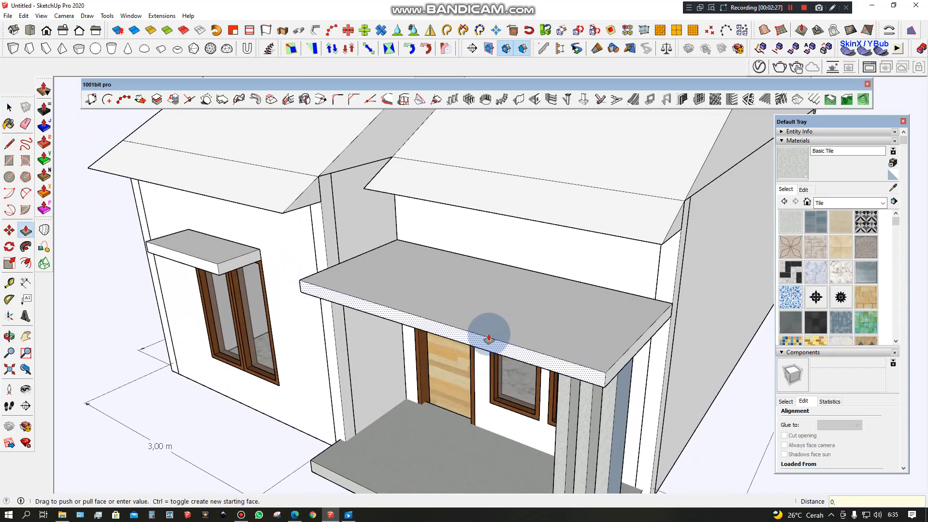
text(0,5)
key(Return)
Step: Examine the whole house and both front roof slopes from raised angles
scroll(489, 335, down, 3)
middle_drag(489, 335, 679, 156)
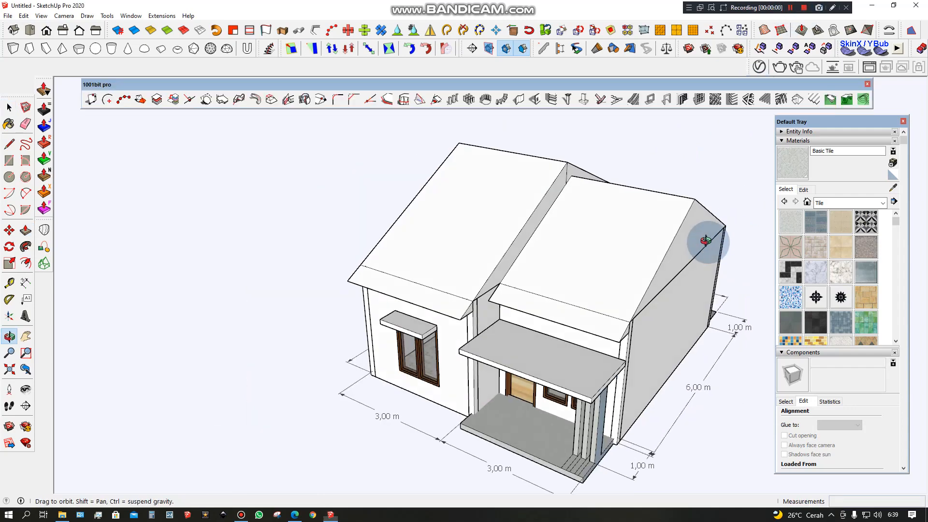
middle_drag(705, 240, 653, 290)
middle_drag(557, 306, 764, 164)
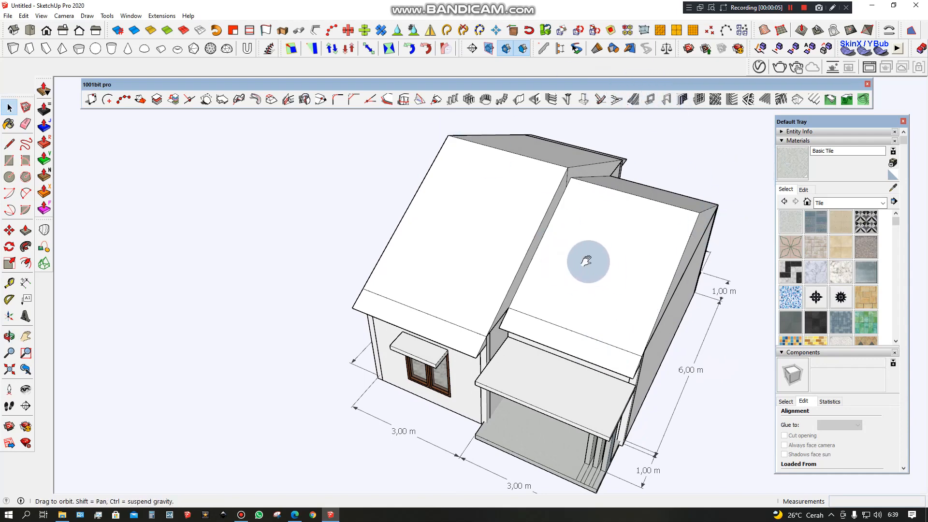
scroll(584, 259, up, 2)
scroll(587, 261, down, 2)
scroll(586, 241, down, 1)
scroll(629, 203, up, 1)
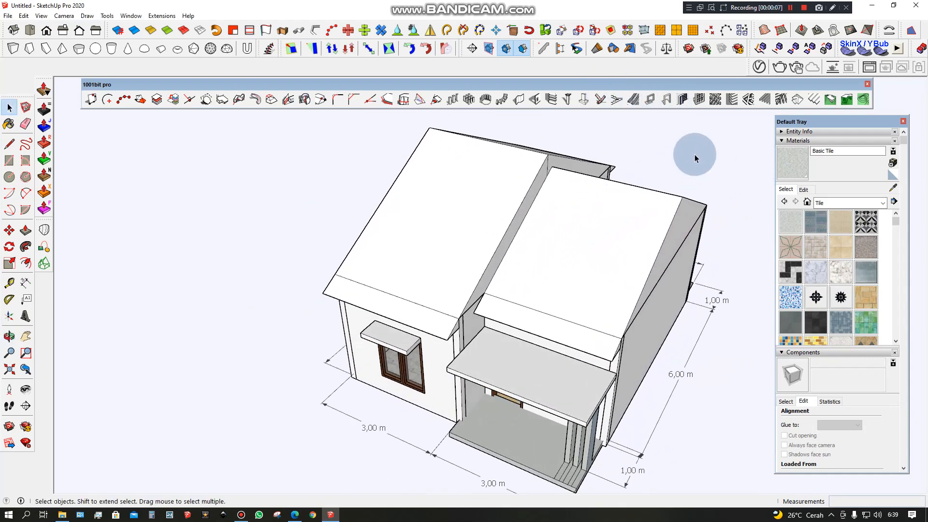
Step: Start the 1001bit metal deck tool, compare its rib profile types, and return to profile type 0
click(817, 98)
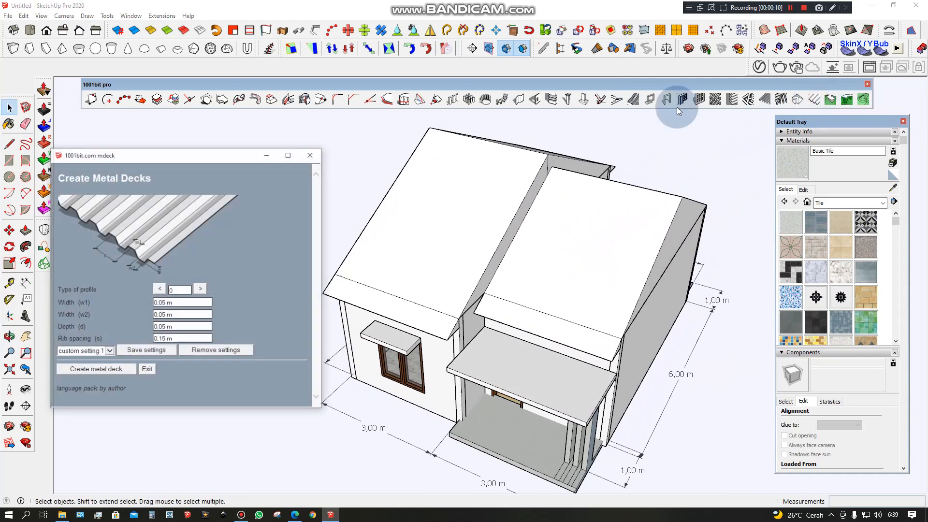
click(200, 289)
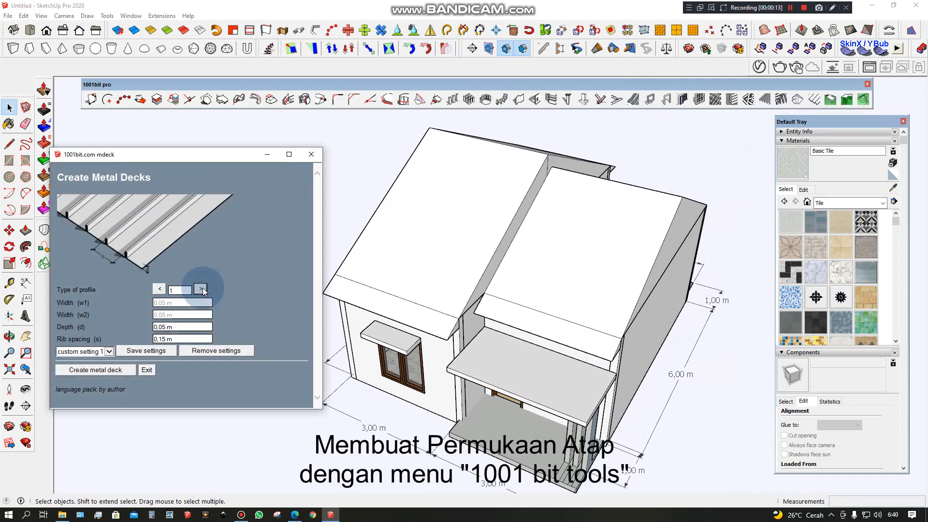
click(200, 289)
click(201, 289)
click(200, 289)
click(201, 289)
click(155, 290)
click(155, 290)
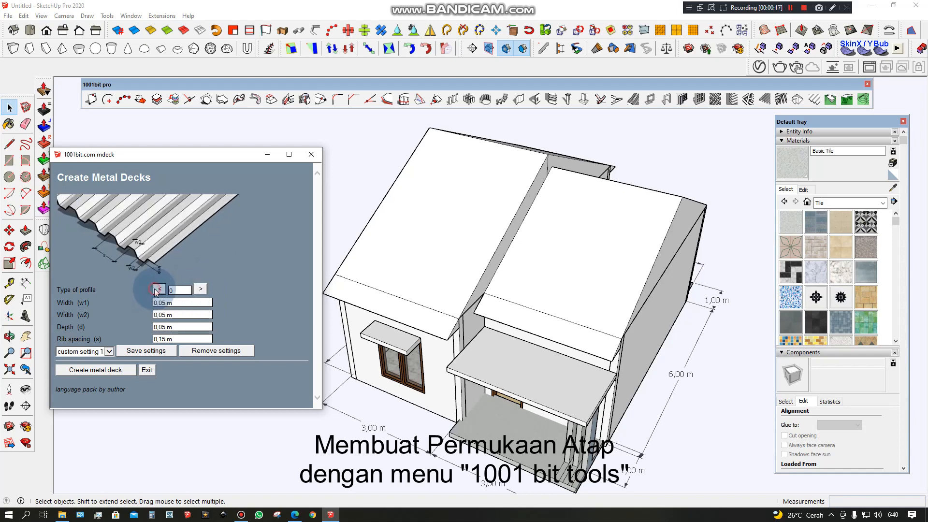
Step: Create a profile 0 metal deck on the front roof slope above the porch, with ribs running from eave to ridge
click(131, 352)
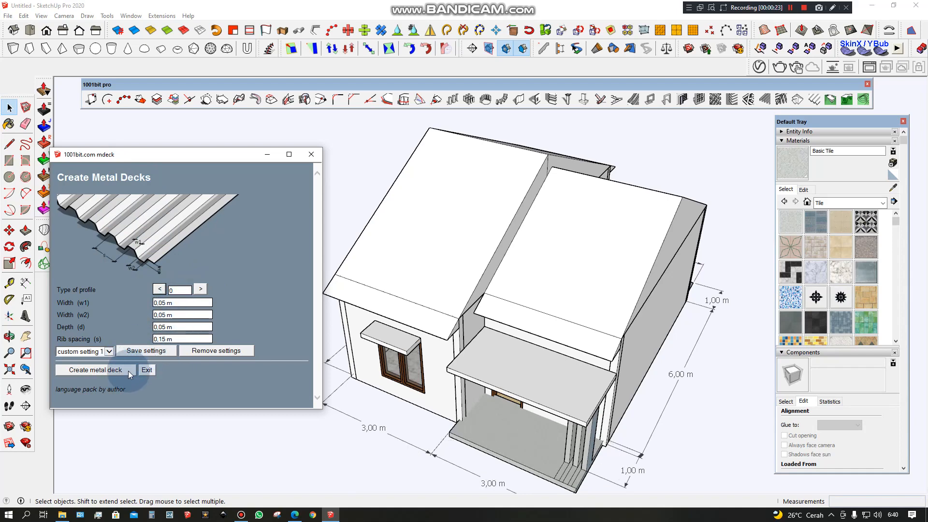
click(128, 370)
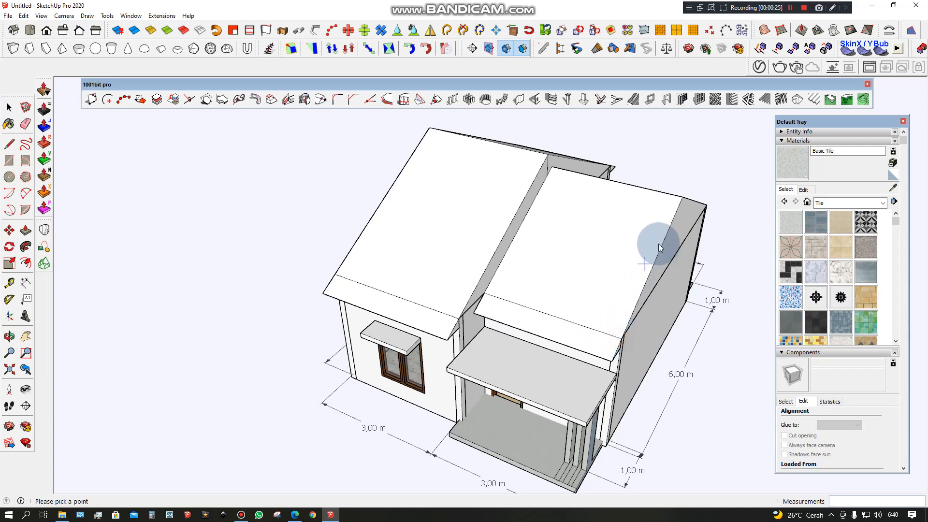
click(682, 198)
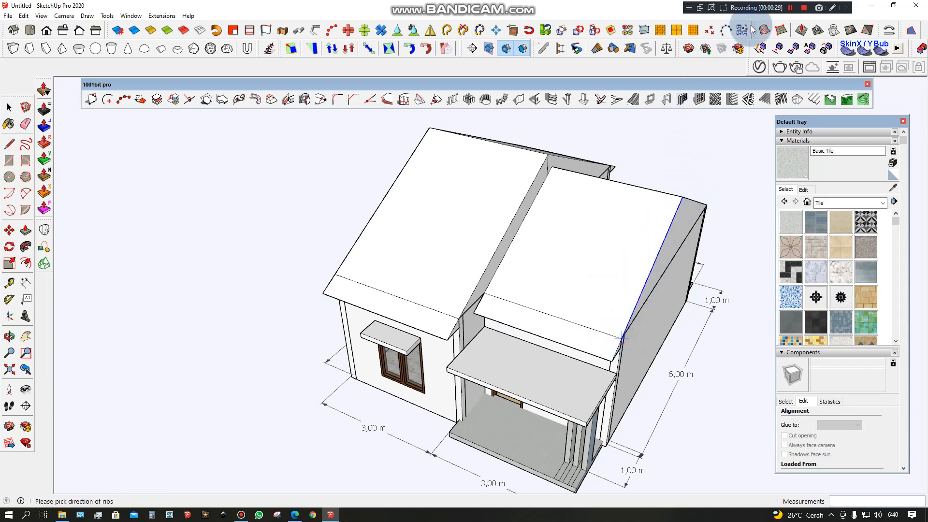
Step: Create a metal deck with the same settings on the projecting room's front roof slope, with ribs running from eave to ridge
middle_drag(629, 328, 543, 306)
scroll(435, 255, up, 2)
middle_drag(435, 255, 816, 355)
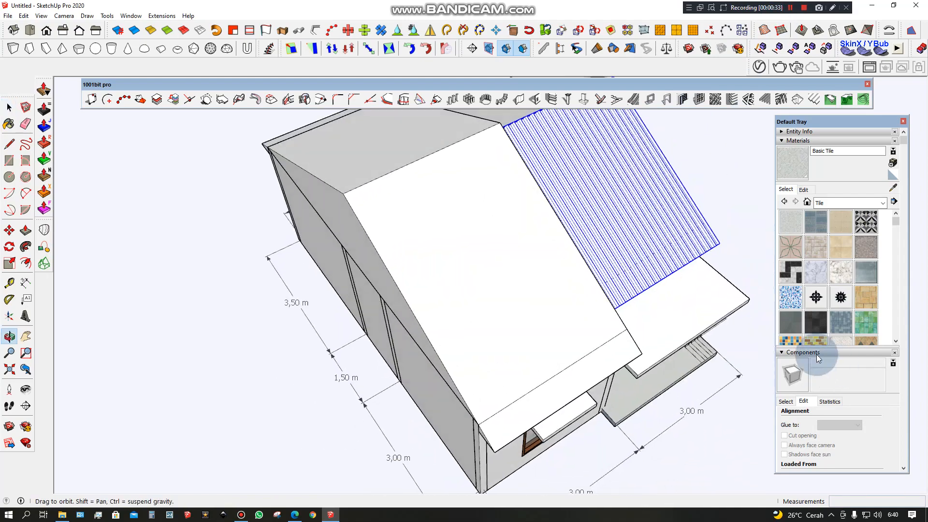
scroll(596, 313, down, 4)
click(518, 285)
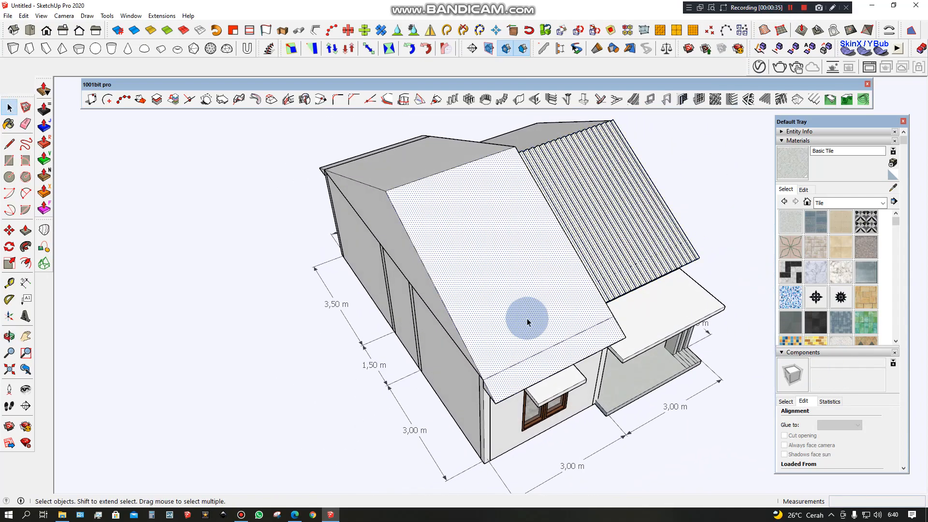
middle_drag(527, 318, 517, 300)
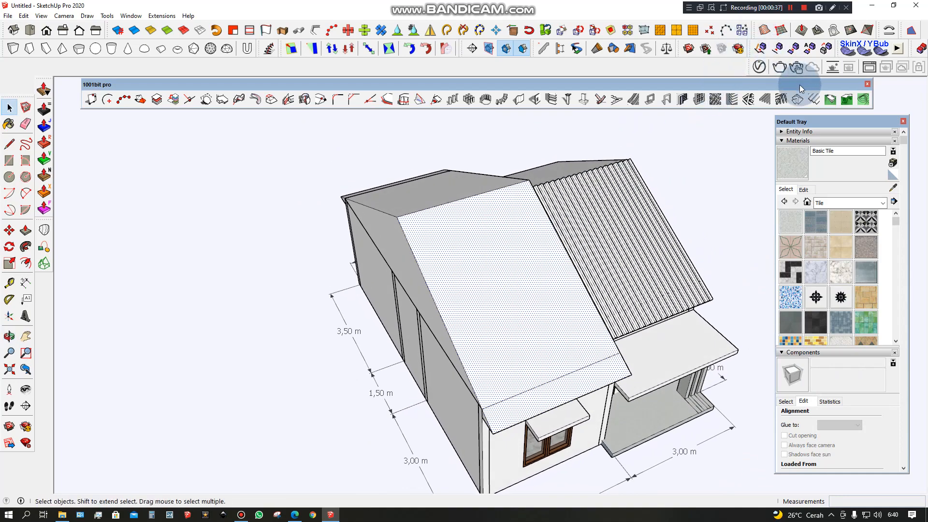
click(811, 100)
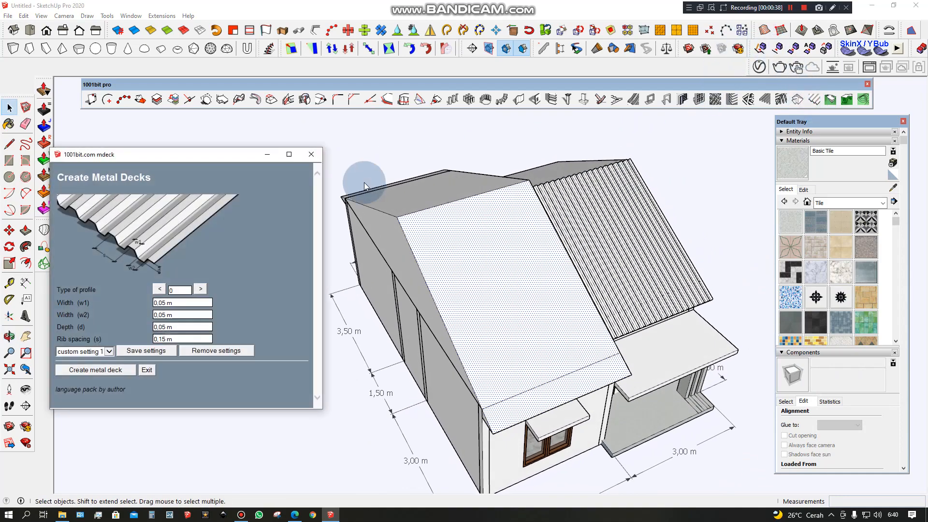
click(134, 370)
scroll(493, 429, up, 2)
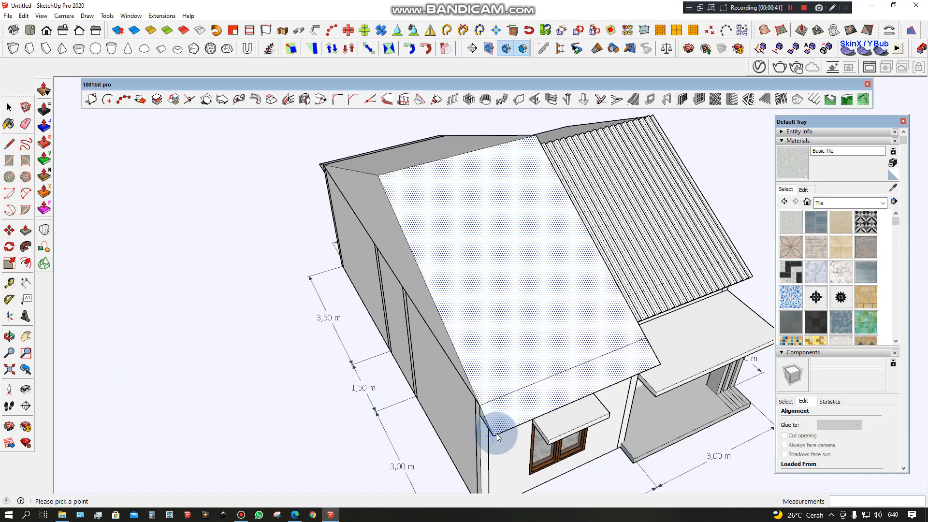
click(494, 434)
click(379, 174)
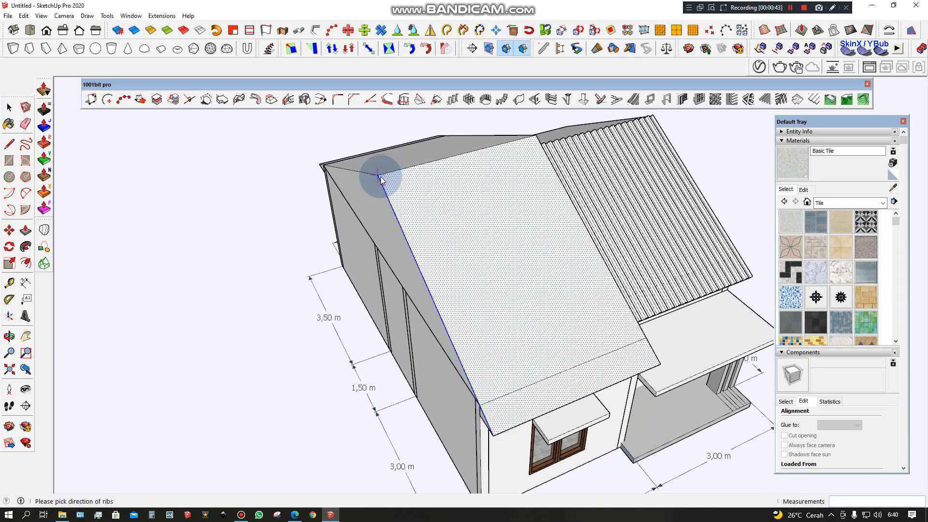
click(437, 200)
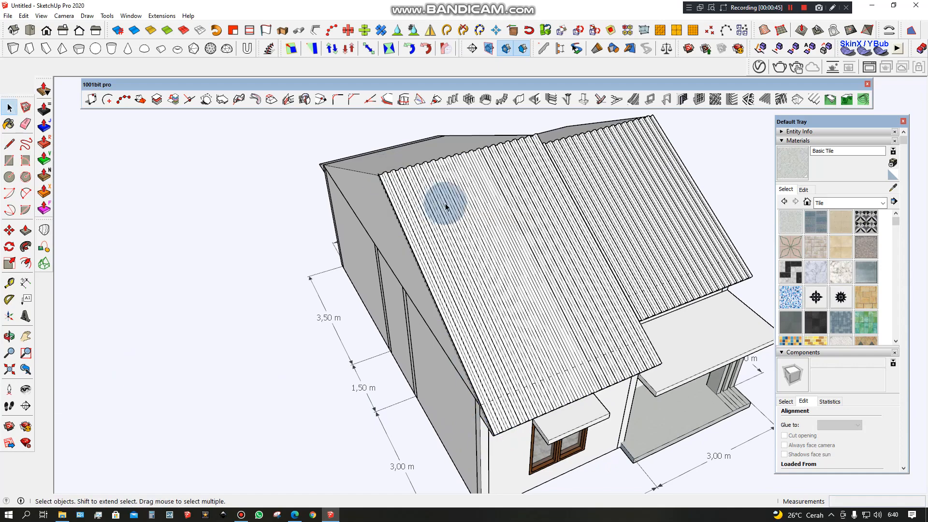
scroll(465, 213, down, 1)
scroll(465, 213, up, 1)
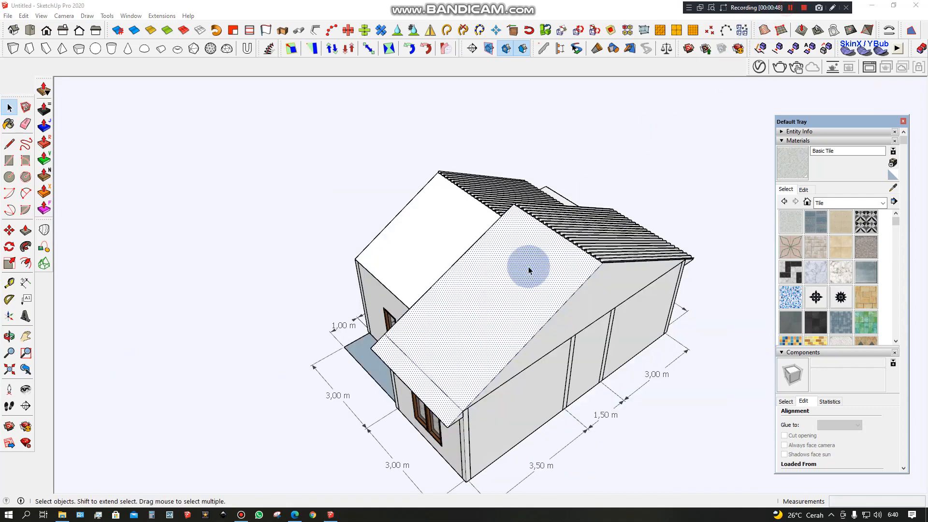
Step: Create a metal deck with the same settings on the projecting room's rear roof slope, with ribs running from eave to ridge
click(498, 302)
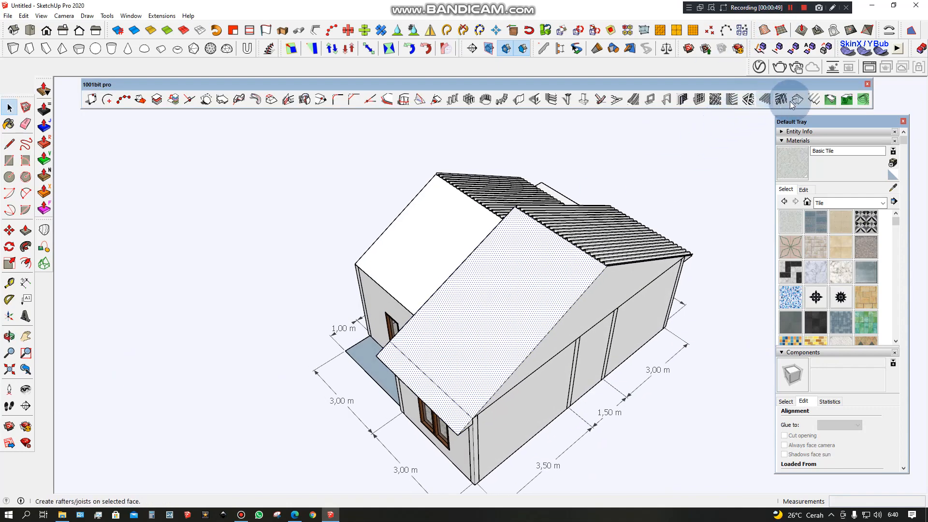
click(814, 99)
click(101, 365)
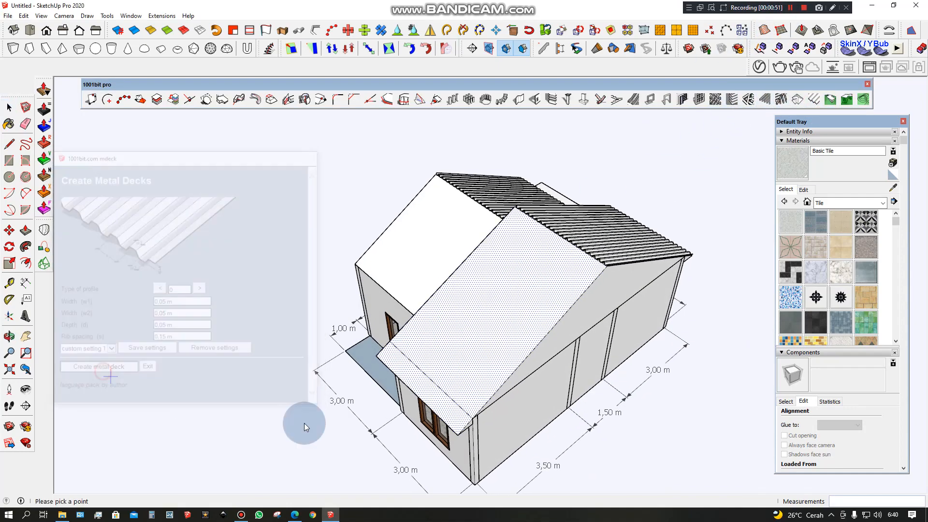
scroll(451, 434, up, 2)
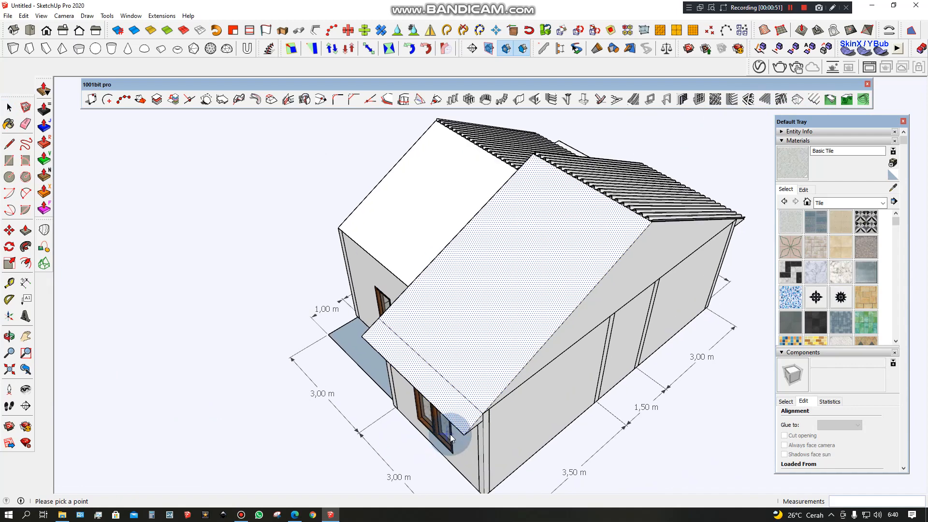
click(647, 228)
Step: Create a metal deck with the same settings on the rear roof slope of the porch side, with ribs running from eave to ridge
middle_drag(435, 291, 619, 314)
click(443, 303)
middle_drag(442, 304, 689, 305)
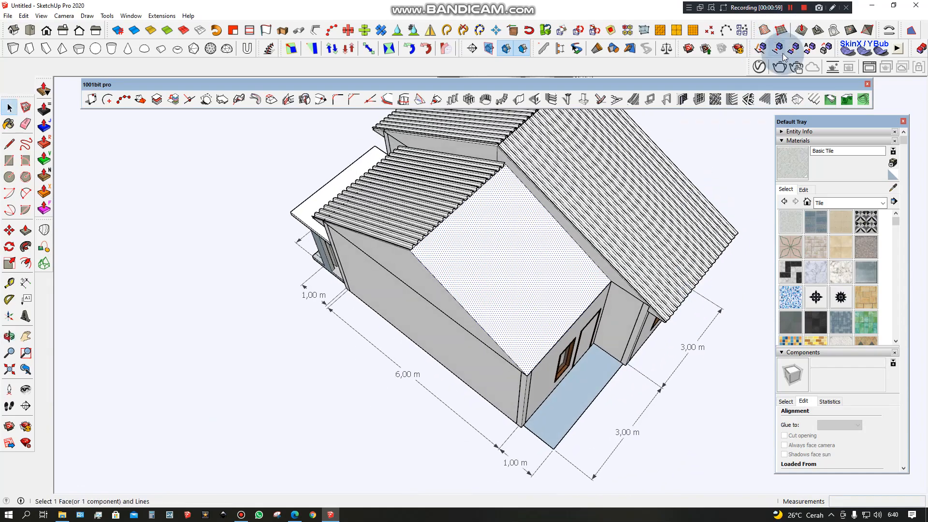
click(817, 99)
click(96, 368)
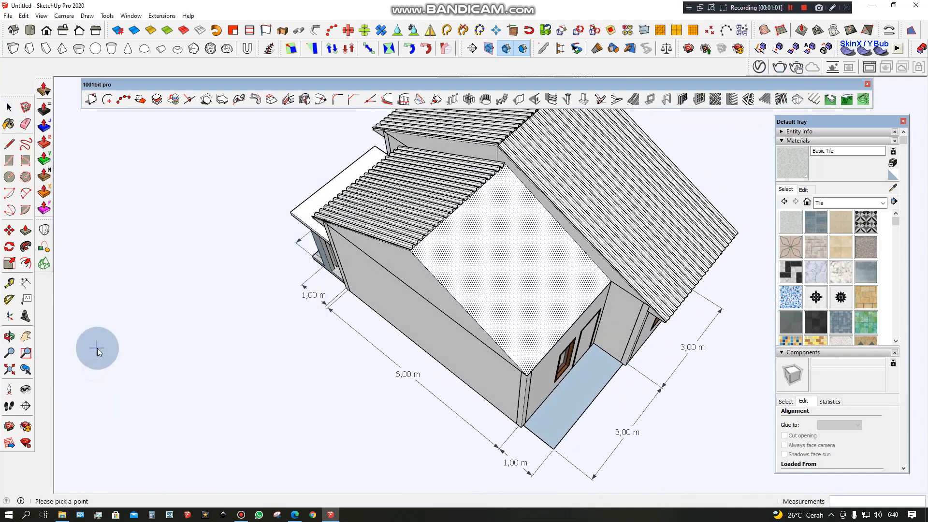
scroll(527, 374, up, 2)
click(528, 375)
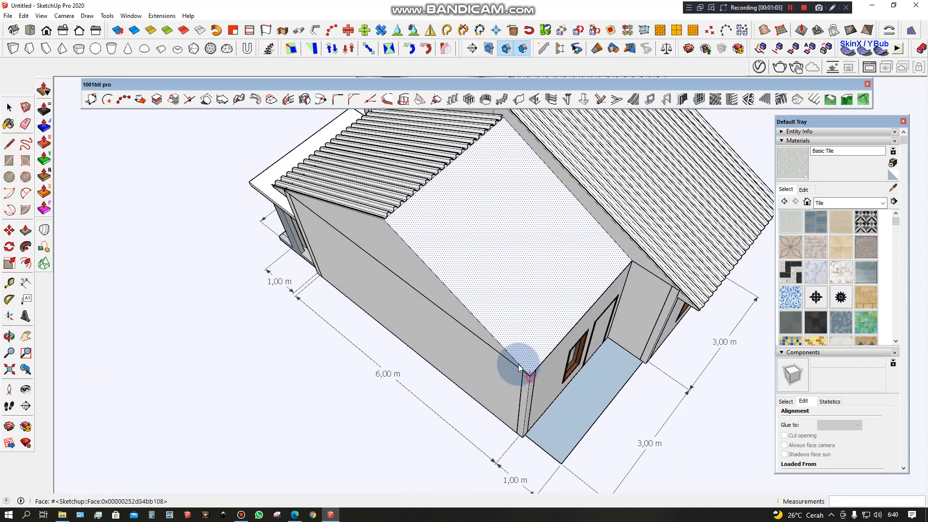
click(380, 226)
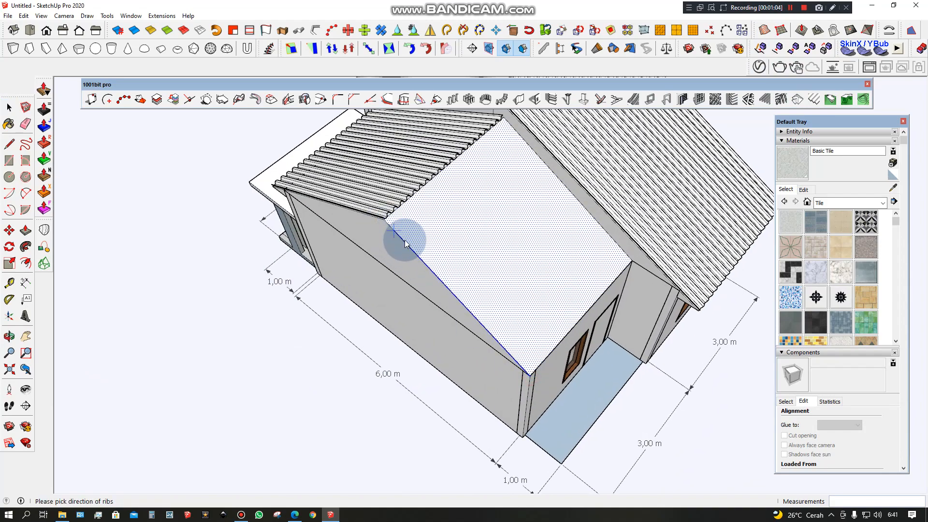
click(387, 237)
Step: Push/Pull the undersides of both front roof eaves downward by about 0.11 m to form fascia boards
middle_drag(369, 250, 443, 306)
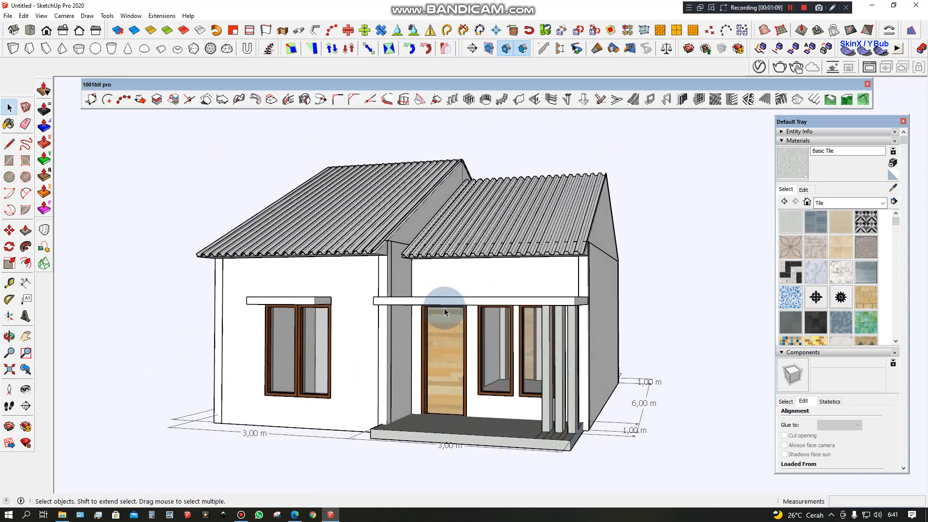
middle_drag(539, 321, 386, 250)
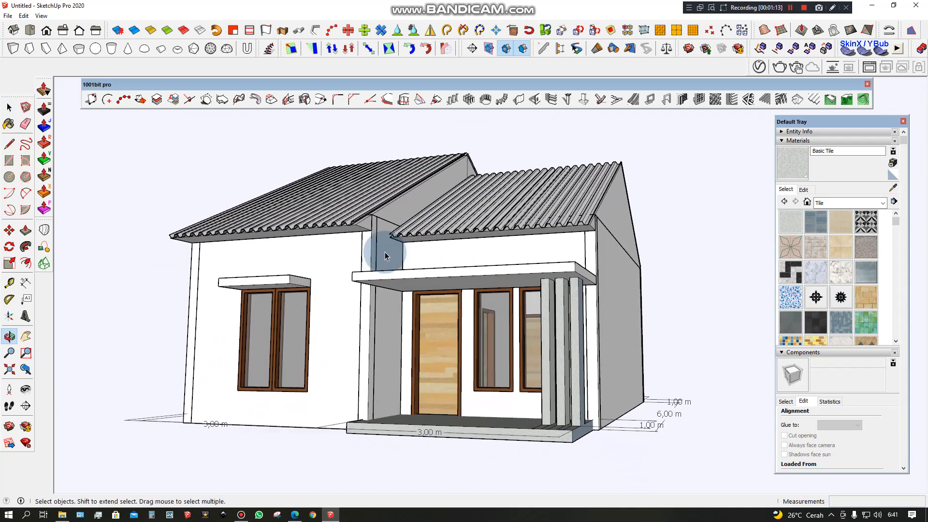
scroll(368, 248, up, 3)
scroll(339, 240, up, 1)
key(p)
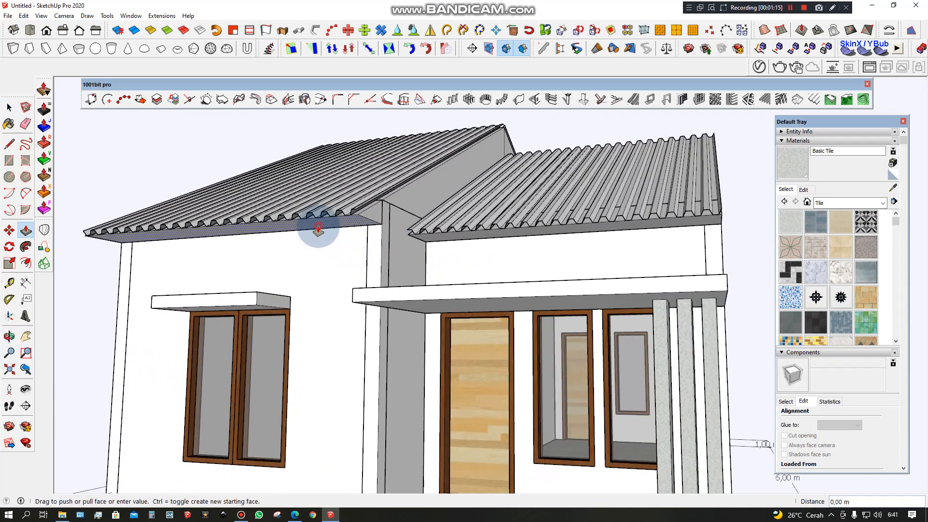
drag(317, 225, 315, 244)
click(316, 243)
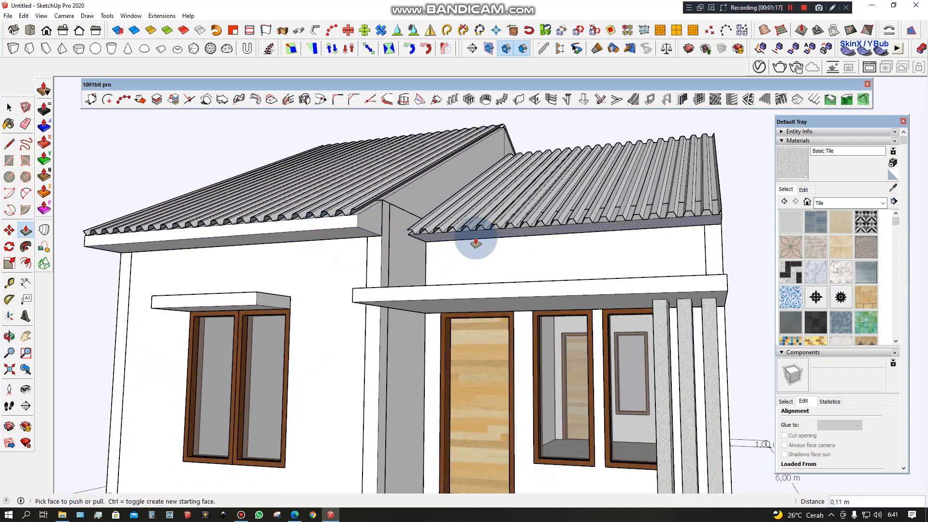
click(476, 241)
click(364, 227)
scroll(386, 251, down, 3)
key(space)
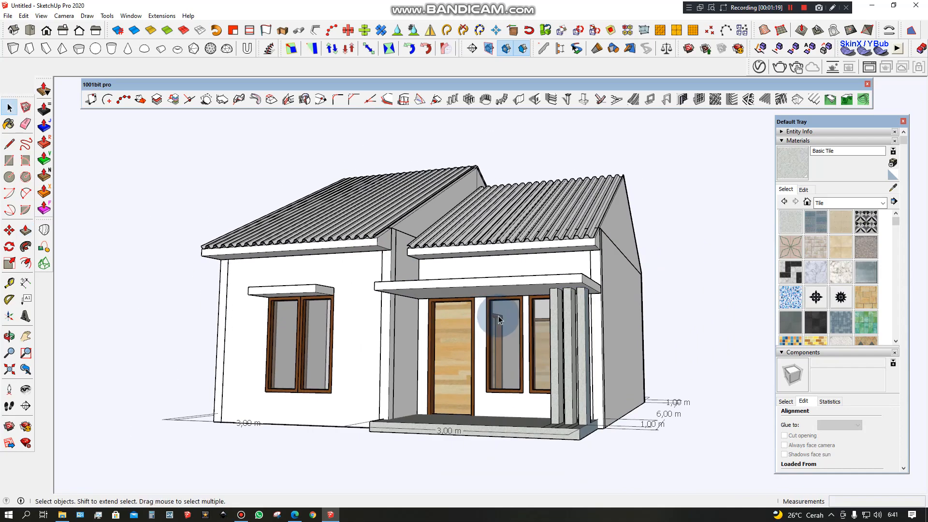
Step: Paint both front metal roof decks with the named color 0133_Gray
middle_drag(499, 319, 309, 362)
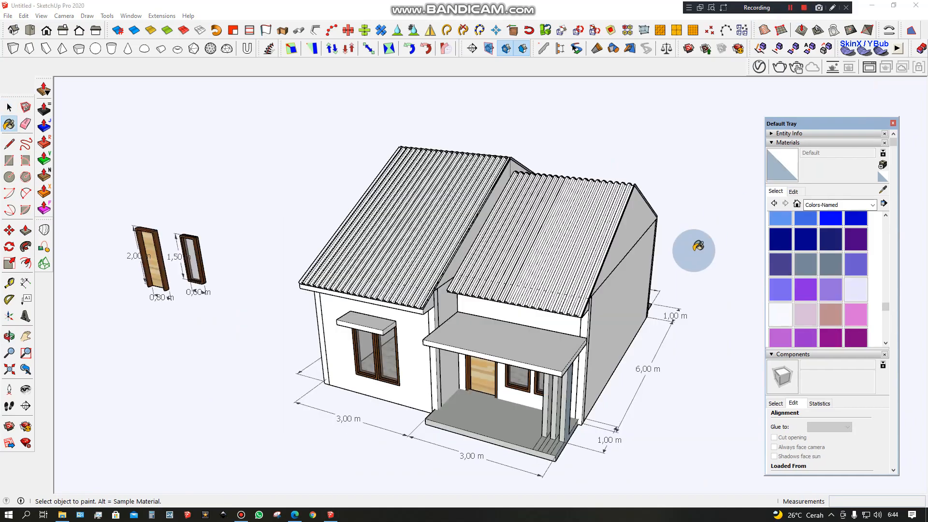
mouse_move(698, 248)
middle_down()
mouse_move(674, 227)
mouse_move(583, 275)
mouse_move(390, 310)
mouse_move(377, 383)
mouse_move(667, 313)
mouse_move(607, 335)
mouse_move(599, 318)
middle_up()
scroll(531, 241, up, 3)
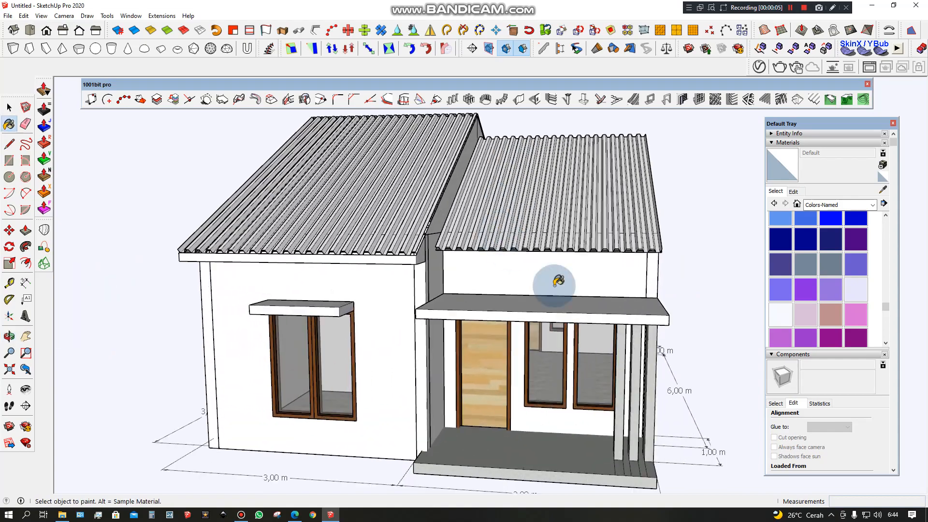
middle_drag(549, 279, 643, 315)
scroll(823, 266, down, 5)
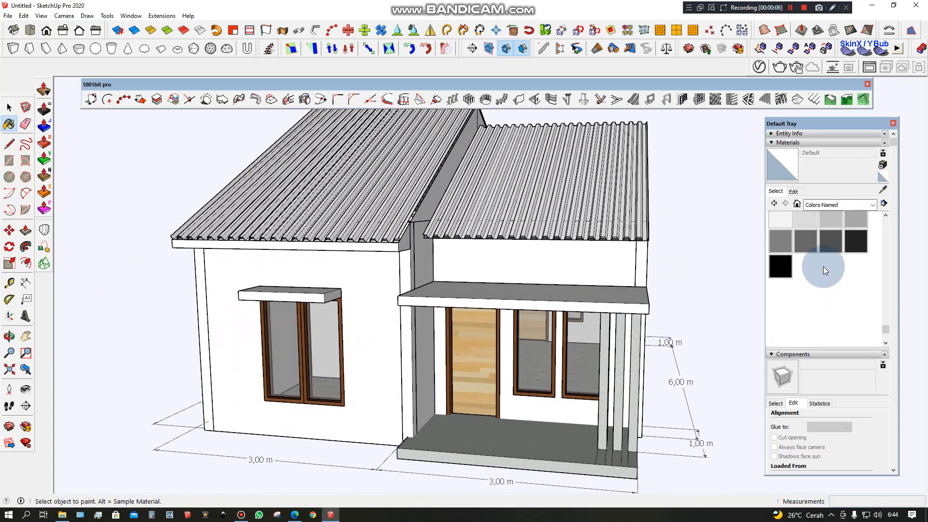
click(778, 245)
middle_drag(580, 334, 512, 431)
click(530, 302)
click(387, 224)
Step: Paint the porch canopy's underside and front edge and the three porch columns with 0111_SlateGray
mouse_move(405, 227)
middle_down()
mouse_move(497, 377)
mouse_move(508, 218)
mouse_move(601, 286)
mouse_move(536, 408)
mouse_move(659, 265)
mouse_move(586, 302)
middle_up()
scroll(628, 290, up, 3)
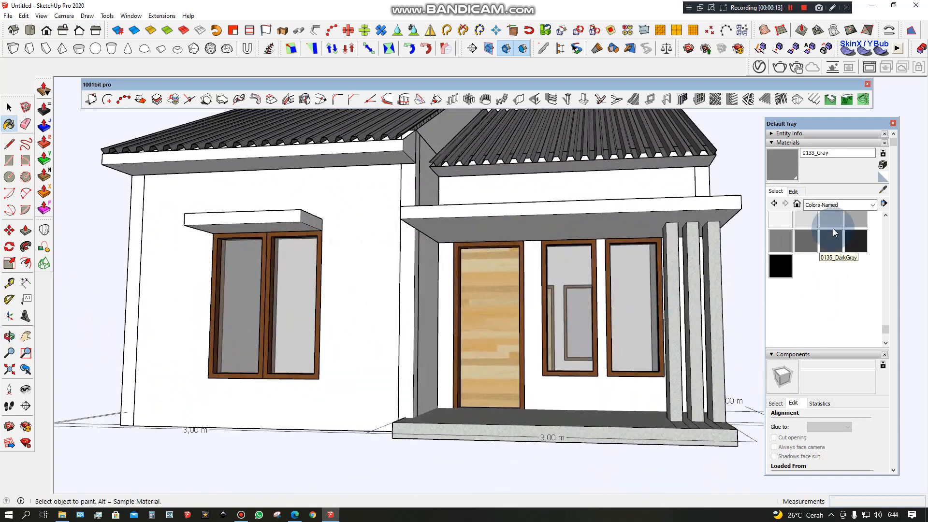
scroll(834, 266, up, 3)
click(831, 264)
click(574, 231)
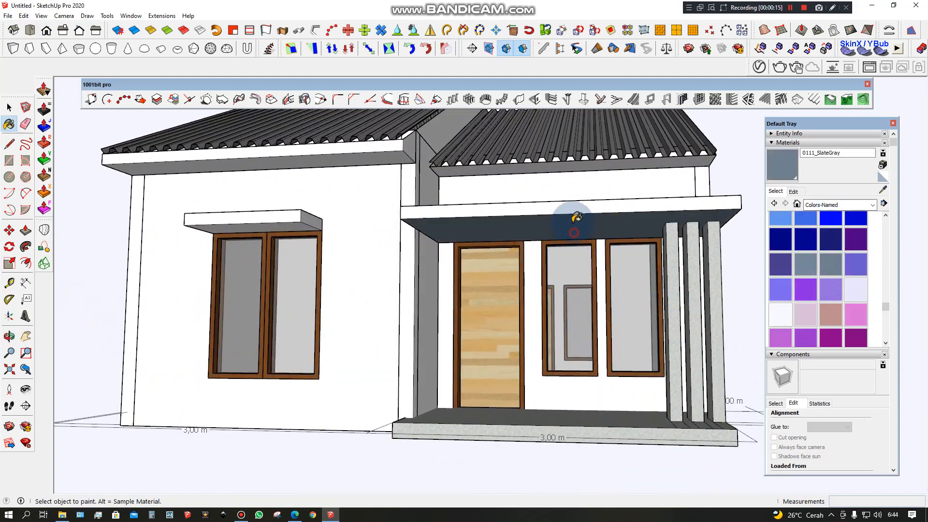
click(592, 207)
mouse_move(592, 206)
middle_down()
mouse_move(601, 271)
mouse_move(628, 311)
mouse_move(668, 212)
middle_up()
click(674, 219)
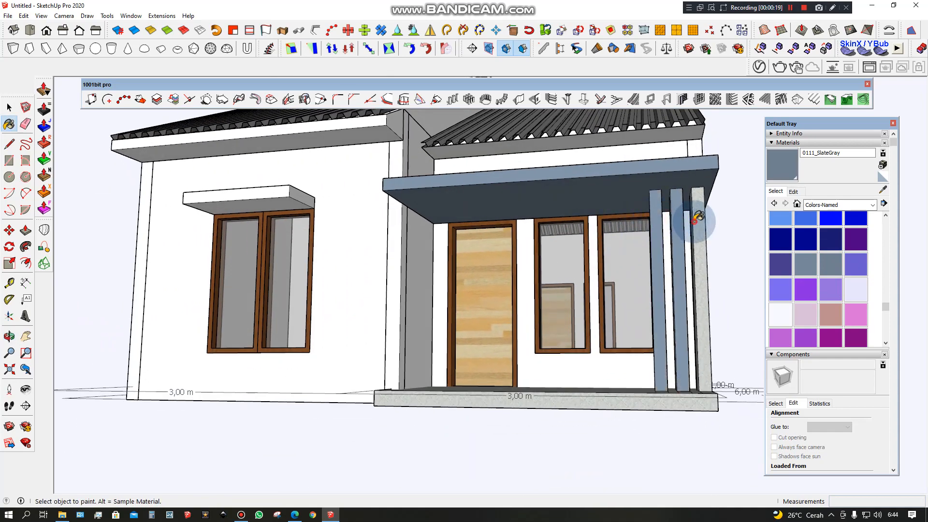
click(696, 219)
Step: Paint the small canopy above the projecting room's front window with 0111_SlateGray
scroll(332, 232, down, 3)
scroll(363, 195, up, 5)
click(358, 193)
middle_drag(360, 201, 431, 428)
click(376, 256)
Step: Draw a rectangle about 2.66 m by 0.97 m on the front wall between the window and the porch corner, and extrude it about 0.06 m
click(415, 326)
middle_drag(414, 326, 472, 217)
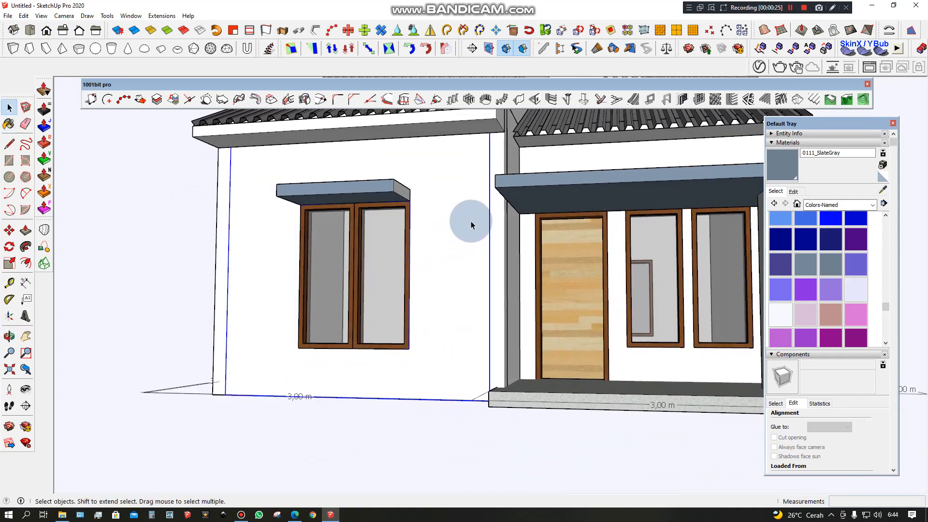
key(r)
drag(504, 131, 422, 381)
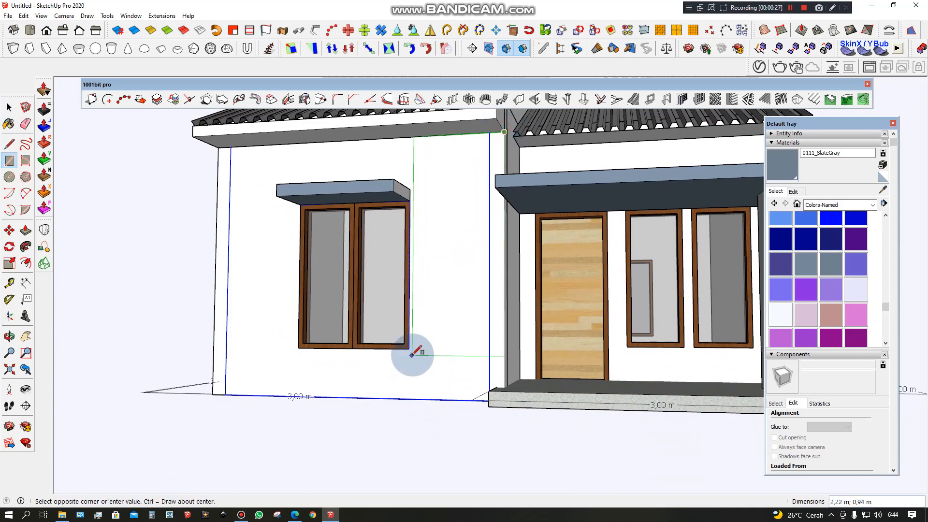
click(408, 399)
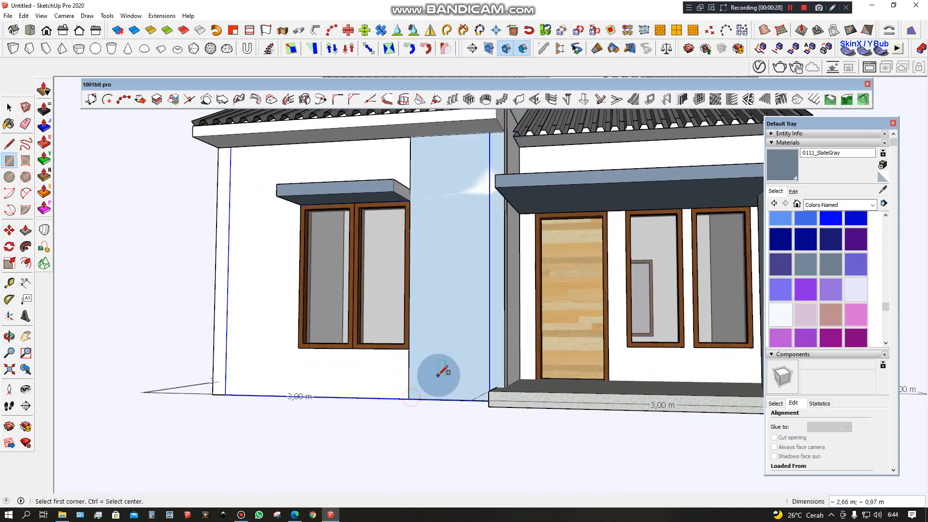
middle_drag(435, 373, 414, 418)
key(p)
drag(421, 408, 420, 404)
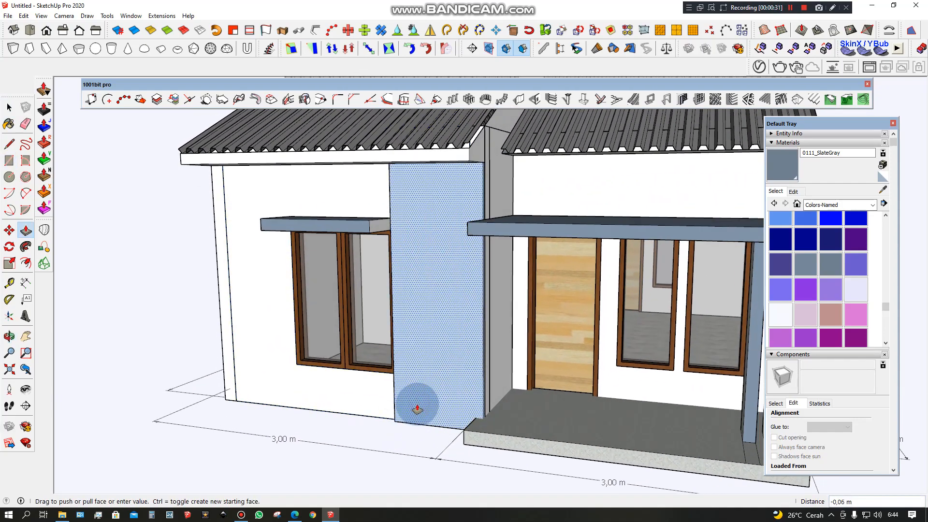
key(space)
Step: Paint the new wall panel with Rough Square Concrete Block from the Brick, Cladding and Siding collection
click(849, 206)
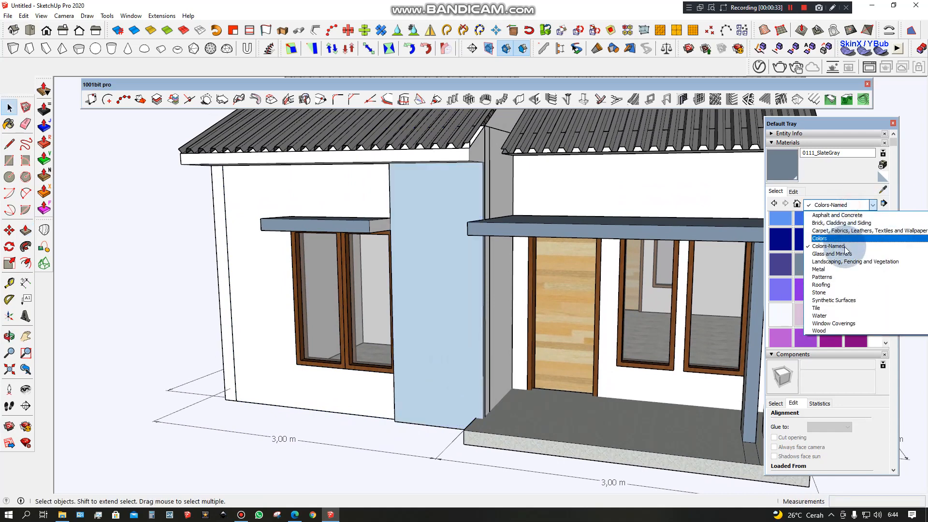
click(842, 223)
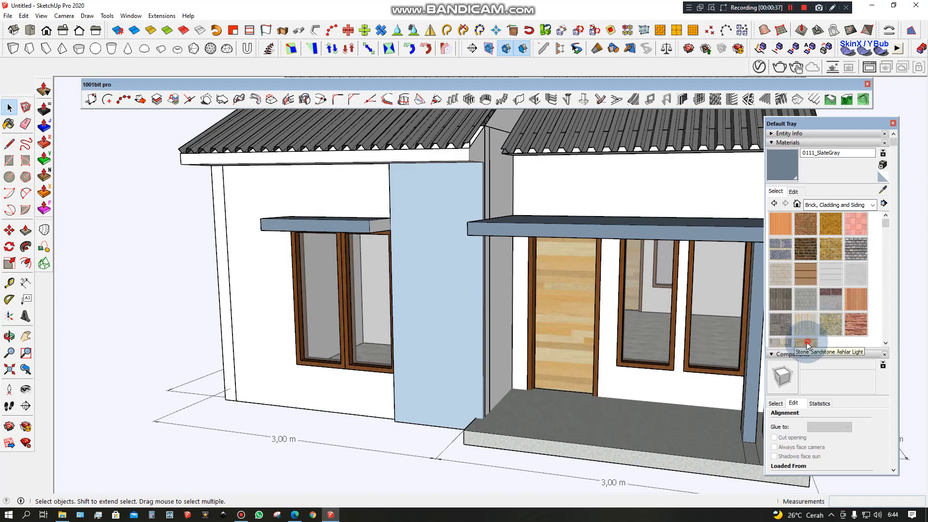
click(789, 329)
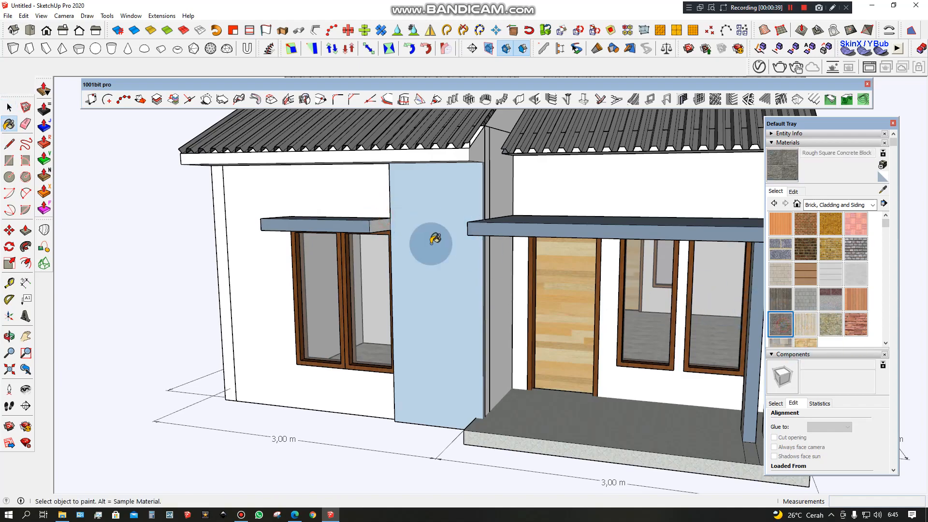
click(435, 246)
mouse_move(460, 270)
middle_down()
mouse_move(484, 244)
mouse_move(531, 298)
mouse_move(718, 304)
mouse_move(551, 250)
mouse_move(556, 199)
mouse_move(583, 269)
mouse_move(674, 286)
middle_up()
scroll(585, 213, up, 2)
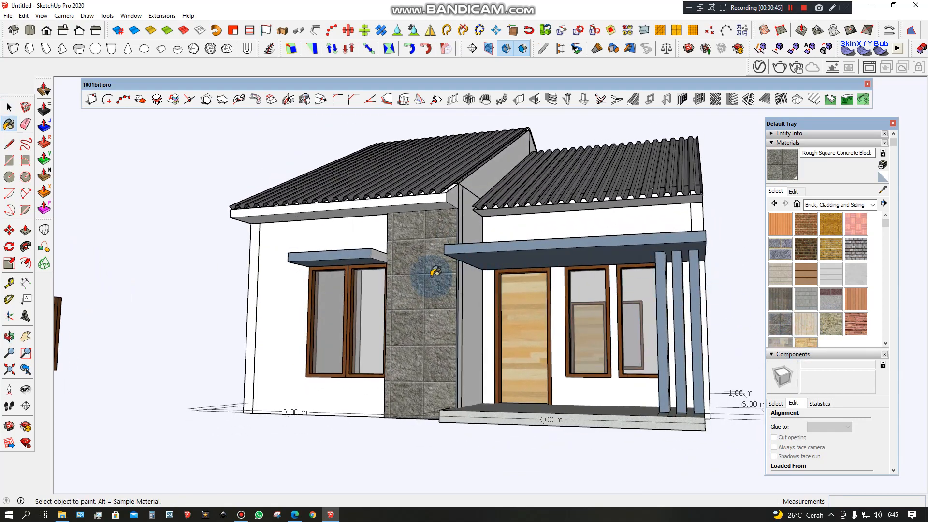
Step: Repaint the wall panel beside the front window with Siding Rusty Metal from the Brick, Cladding and Siding collection
click(806, 323)
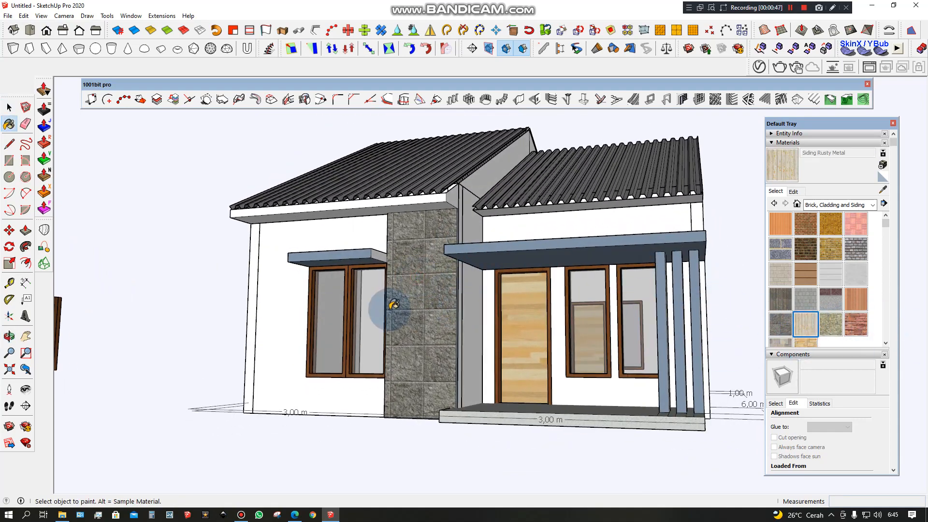
click(402, 304)
click(743, 31)
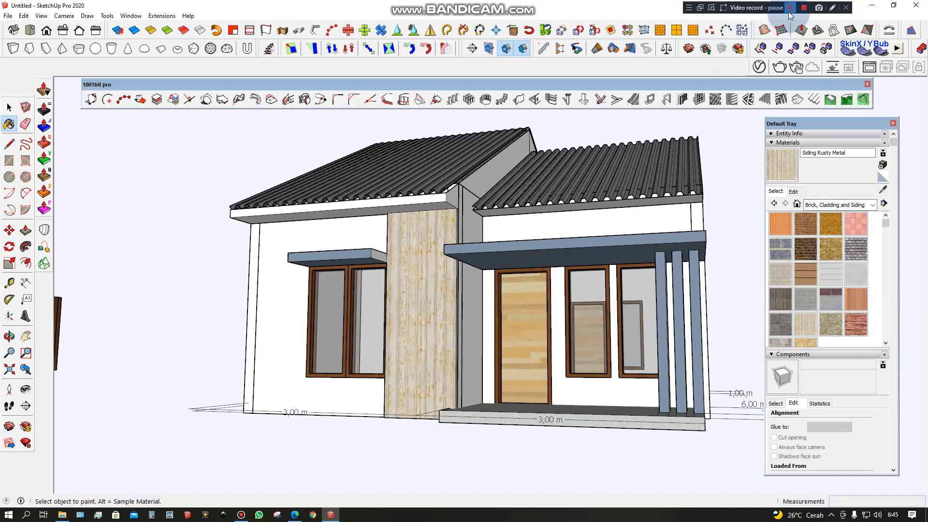
Step: Examine the finished house from the front and both sides, checking the roof, canopies, columns and wall panel
scroll(591, 275, down, 1)
scroll(591, 275, up, 2)
middle_drag(595, 291, 673, 408)
scroll(689, 314, down, 2)
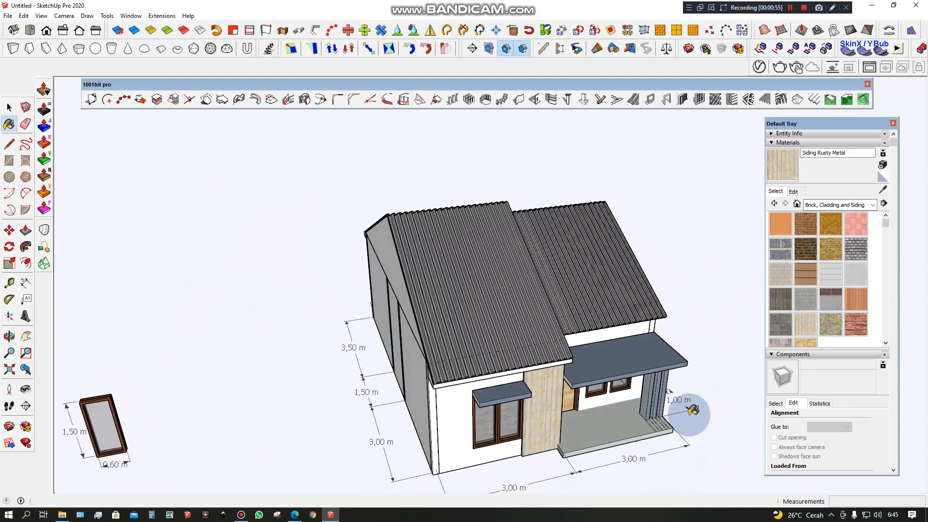
scroll(670, 410, up, 2)
middle_drag(599, 374, 594, 349)
scroll(595, 348, down, 1)
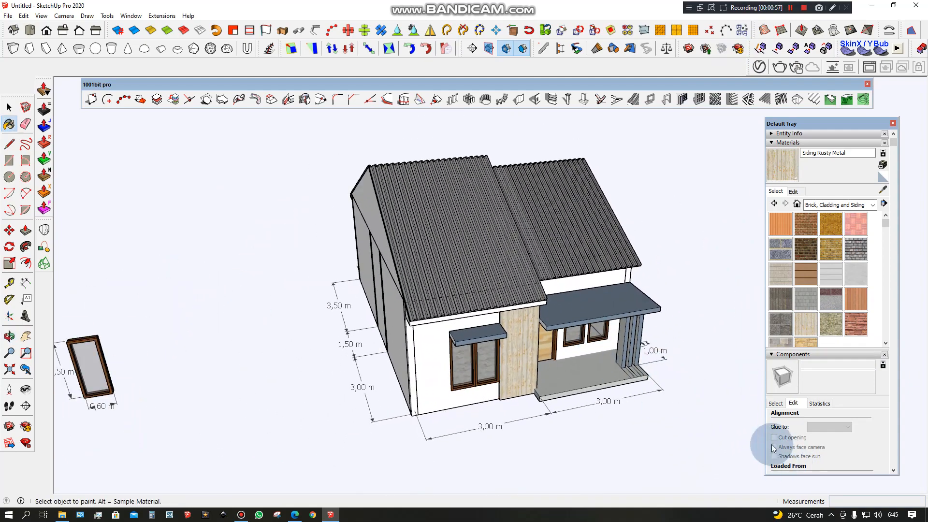
middle_drag(674, 369, 570, 398)
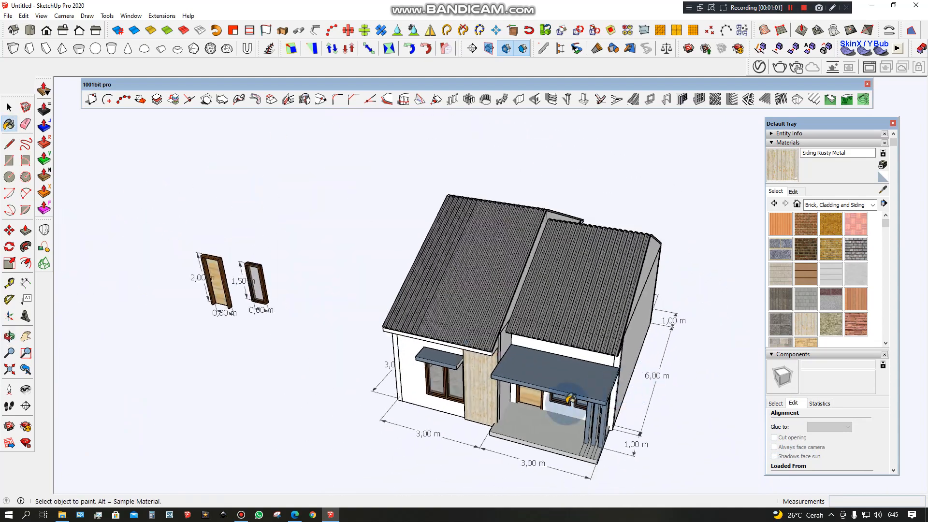
middle_drag(479, 401, 607, 346)
scroll(598, 343, up, 2)
scroll(616, 310, down, 1)
scroll(648, 328, up, 2)
scroll(618, 360, down, 1)
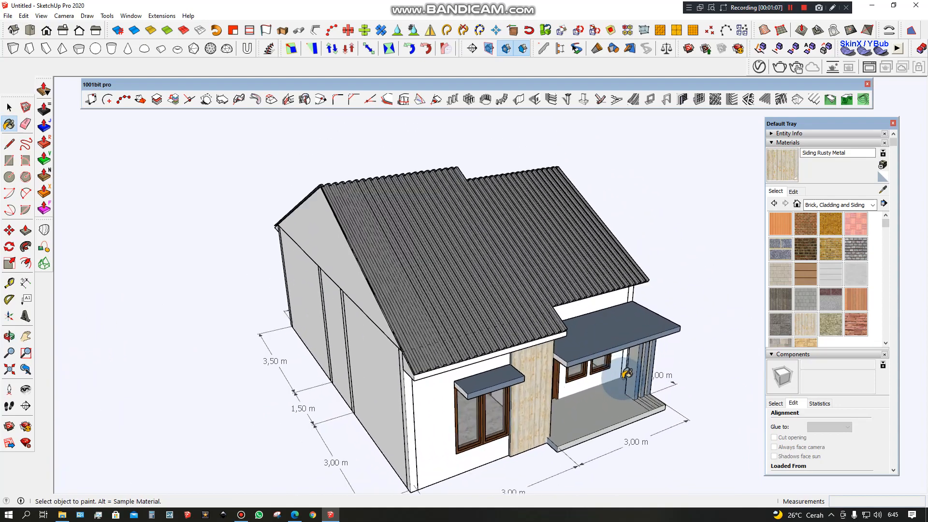
scroll(624, 373, up, 2)
scroll(617, 378, down, 1)
shift+middle_drag(597, 387, 711, 248)
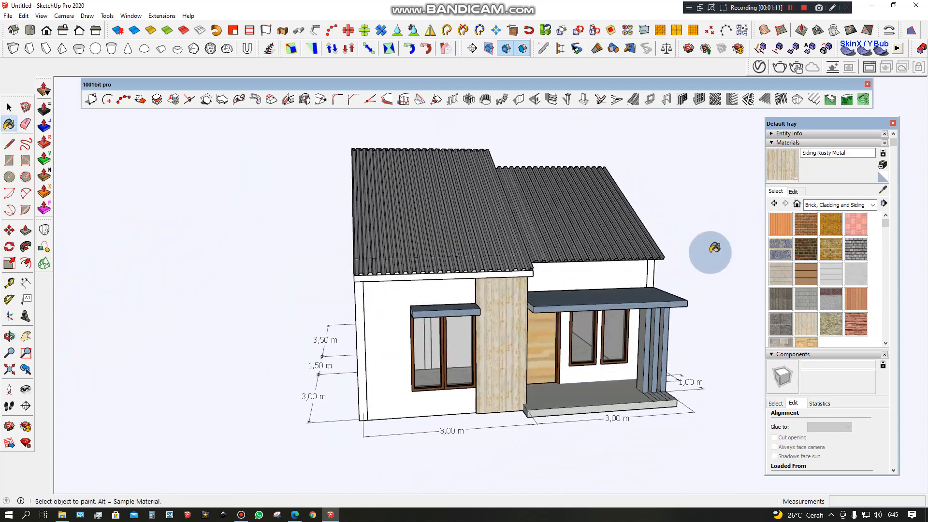
scroll(711, 248, down, 1)
scroll(687, 222, up, 2)
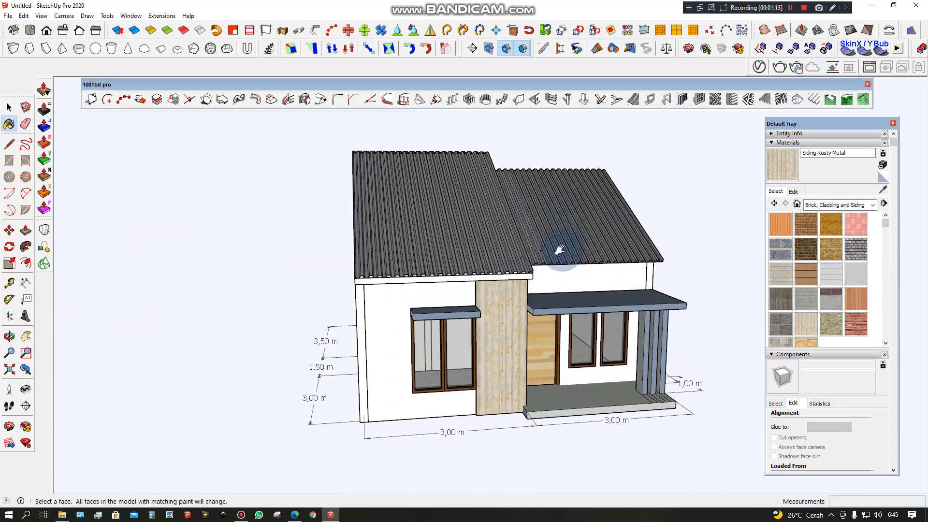
middle_drag(560, 249, 570, 269)
click(763, 47)
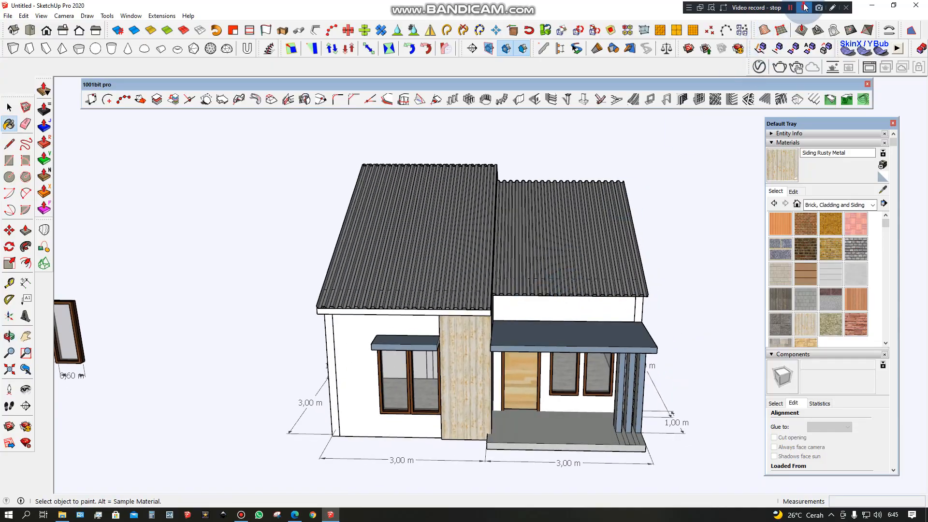